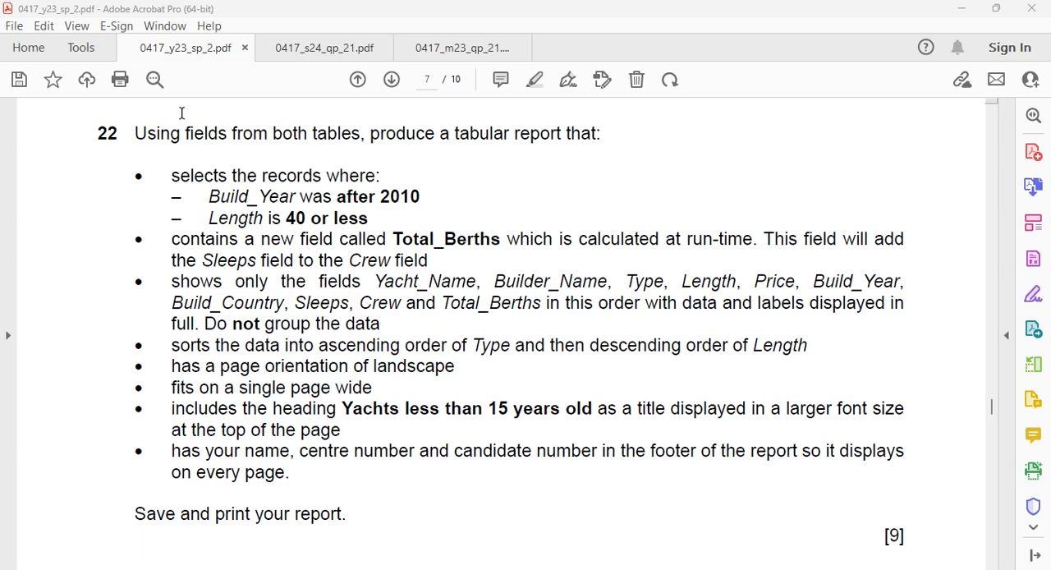
Step: Switch to the y23db database in Access and view the relationships between its tables, closing the relationships view when done
{"action": "key", "text": "alt+Tab"}
{"action": "key", "text": "alt+Tab"}
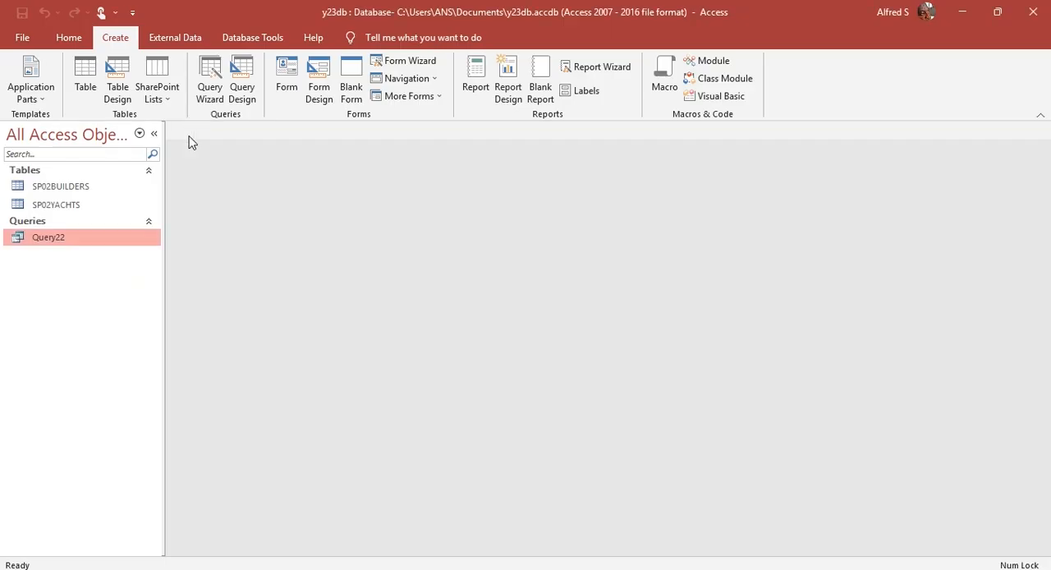
{"action": "left_click", "coordinate": [42, 189]}
{"action": "left_click", "coordinate": [61, 206]}
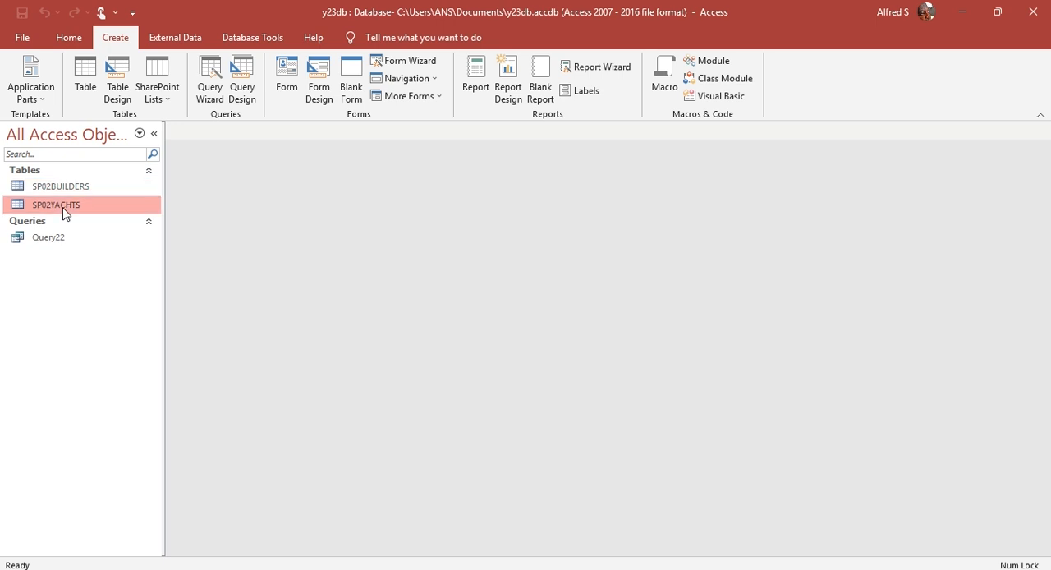
{"action": "left_click", "coordinate": [276, 40]}
{"action": "left_click", "coordinate": [192, 78]}
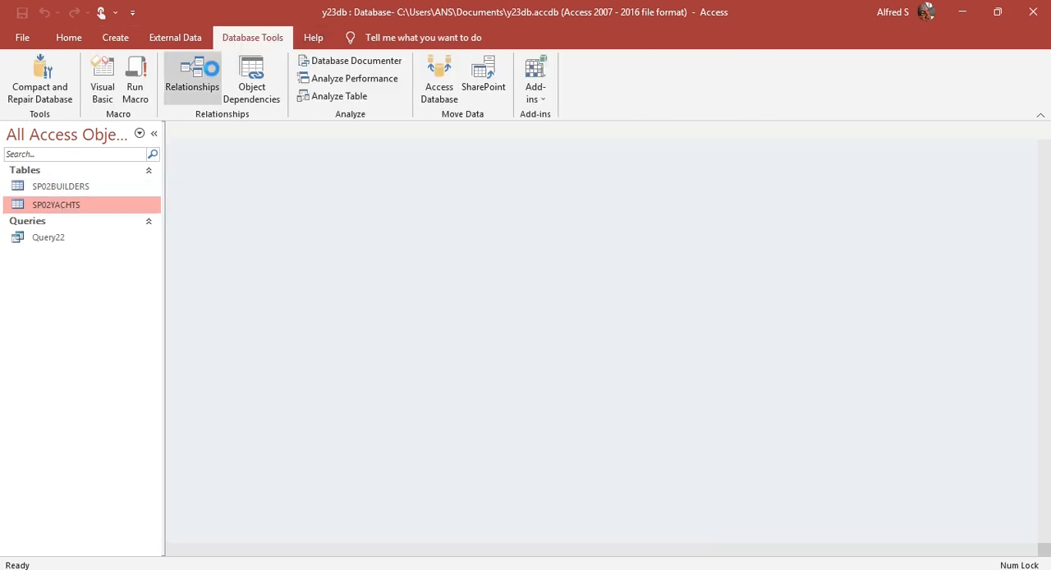
{"action": "left_click", "coordinate": [329, 78]}
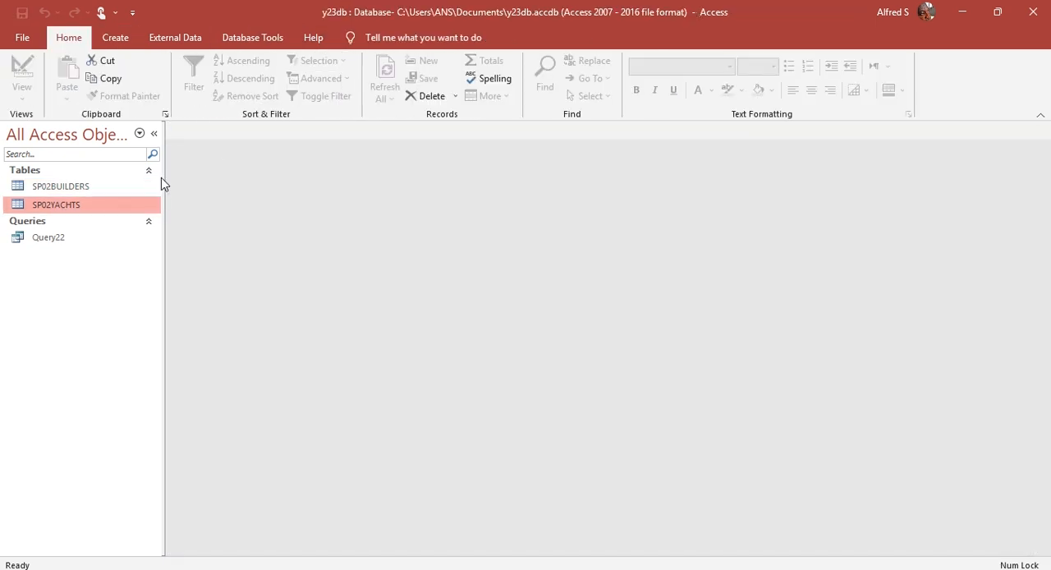
Step: Open Query22 in Design View and check its fields, criteria and sorting against question 22 in 0417_y23_sp_2.pdf
{"action": "double_click", "coordinate": [74, 234]}
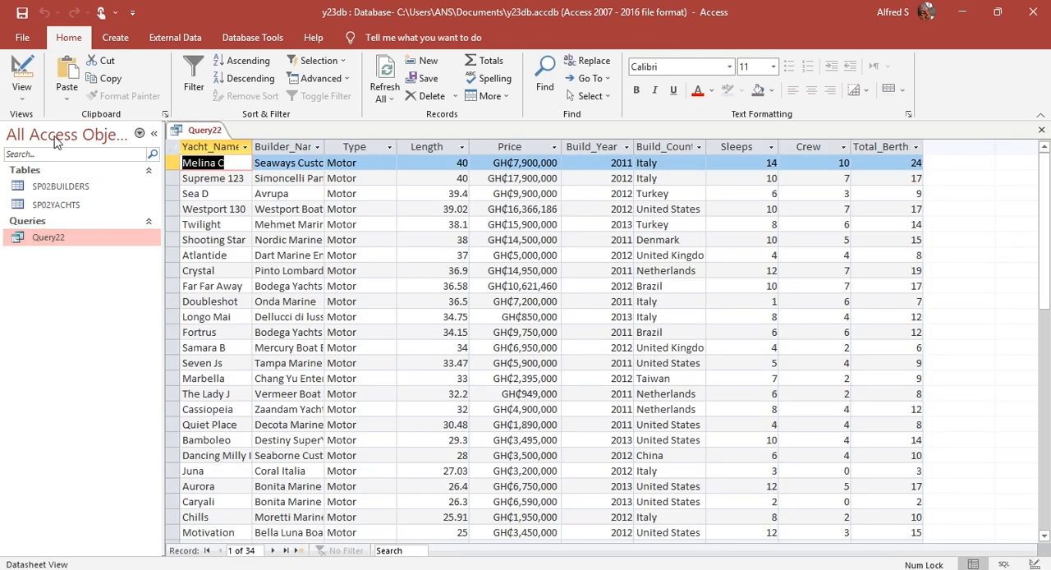
{"action": "left_click", "coordinate": [22, 76]}
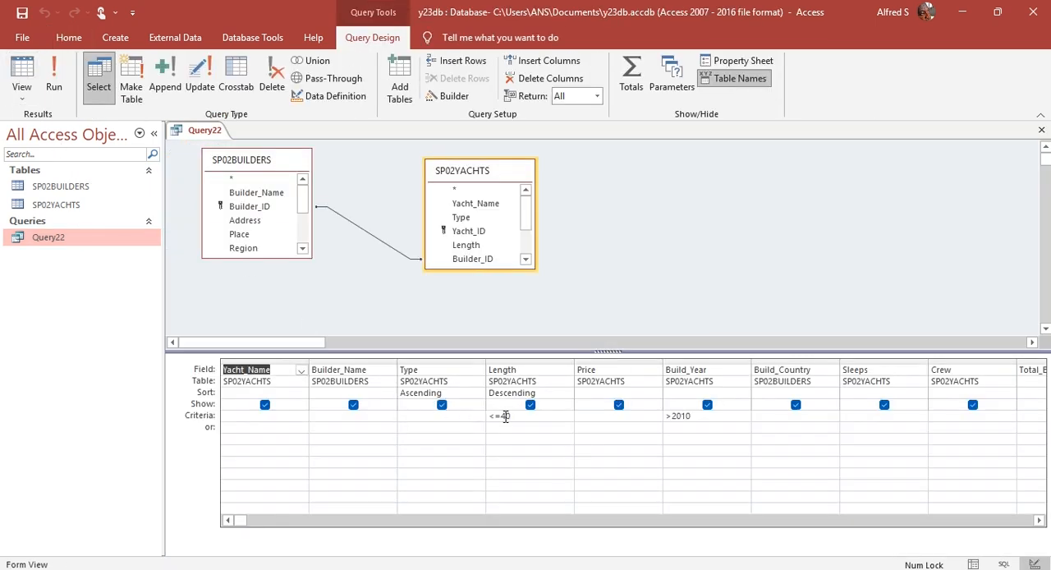
{"action": "key", "text": "alt+Tab"}
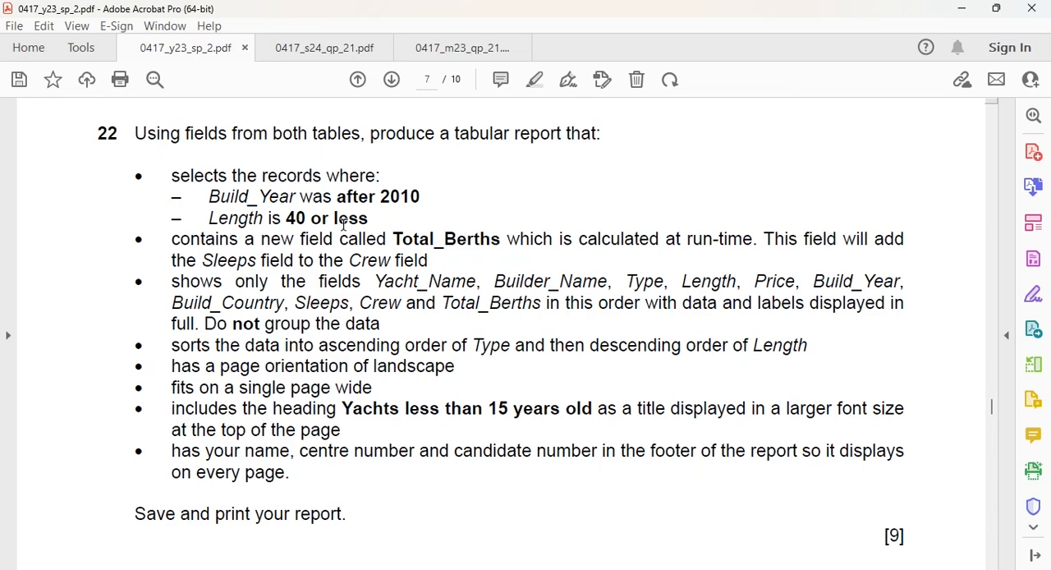
{"action": "key", "text": "alt+Tab"}
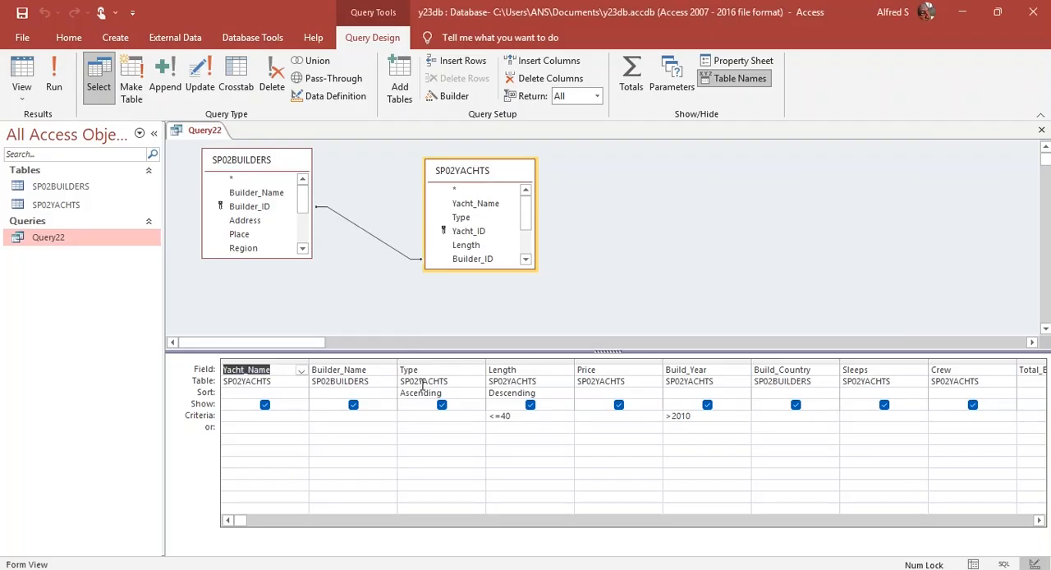
{"action": "key", "text": "alt+Tab"}
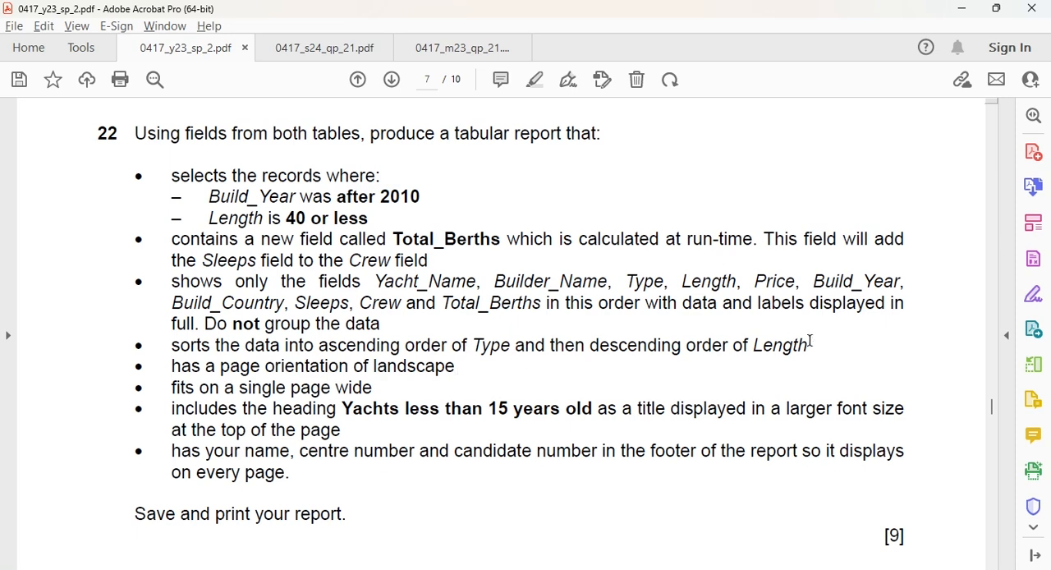
{"action": "key", "text": "alt+Tab"}
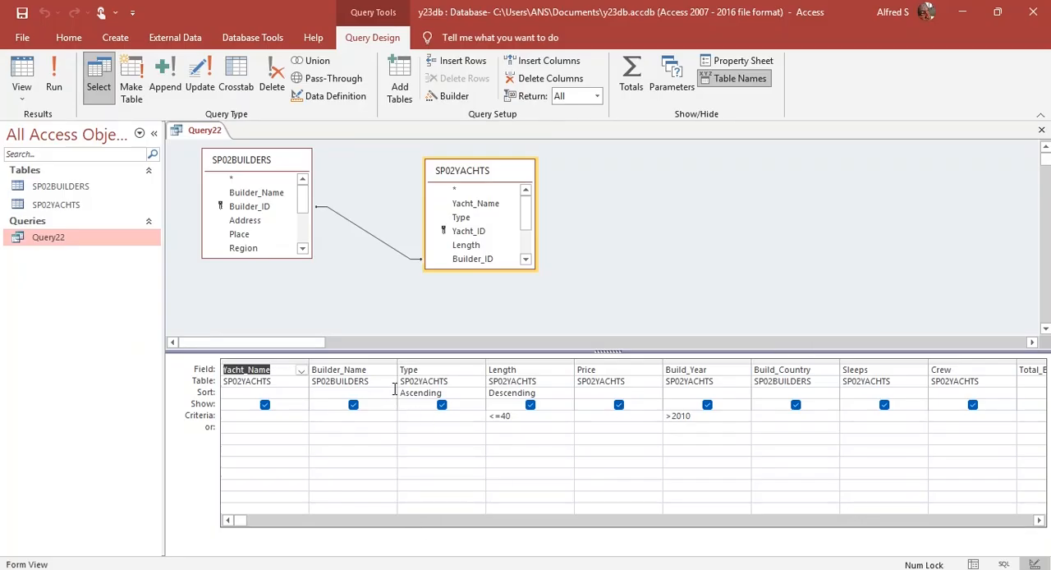
Step: Compare the report requirements of question 22 with question 13 in 0417_s24_qp_21.pdf, and return to the Access database
{"action": "key", "text": "alt+Tab"}
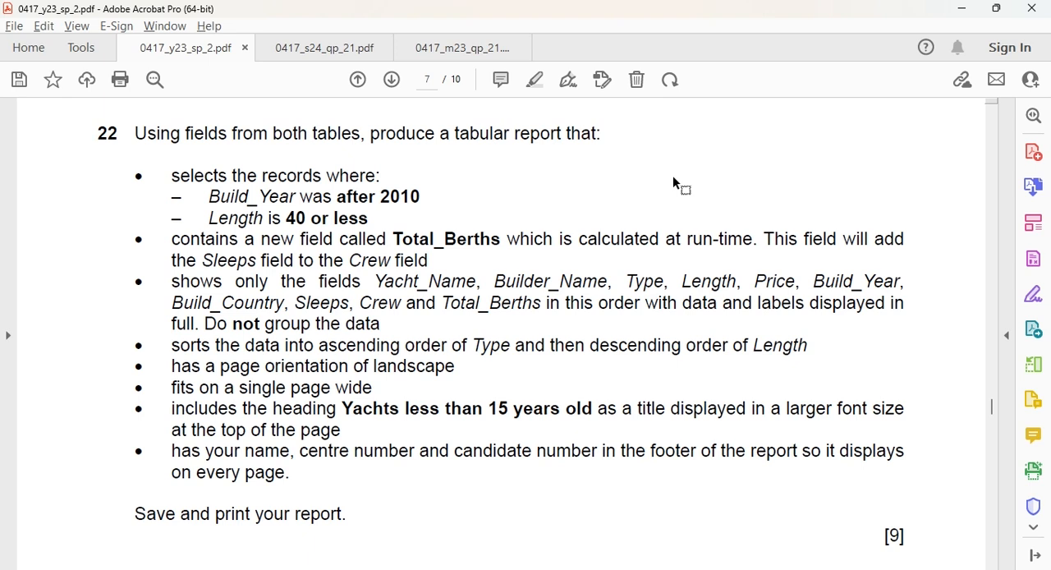
{"action": "left_click", "coordinate": [304, 54]}
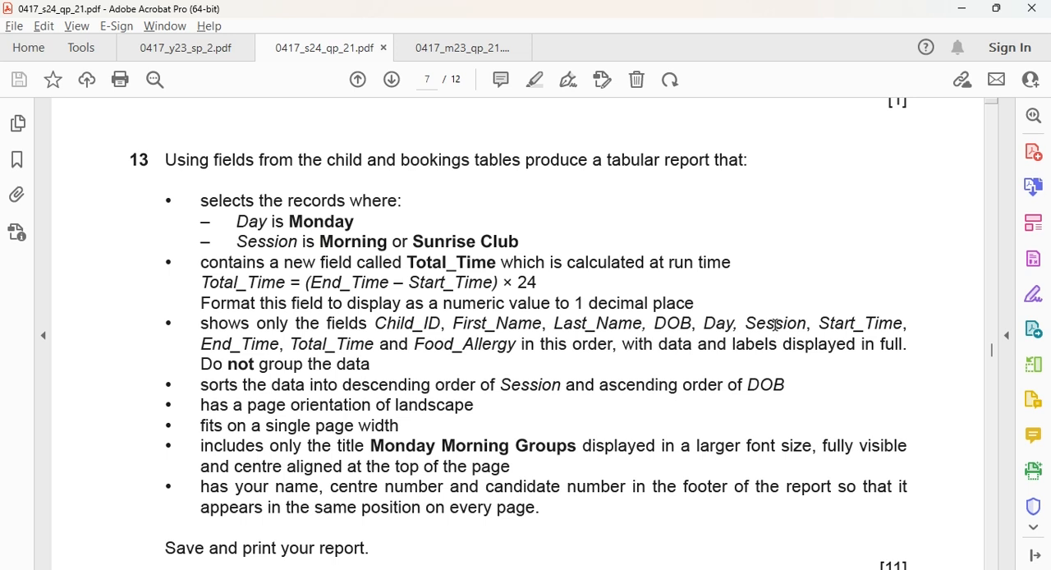
{"action": "left_click", "coordinate": [164, 54]}
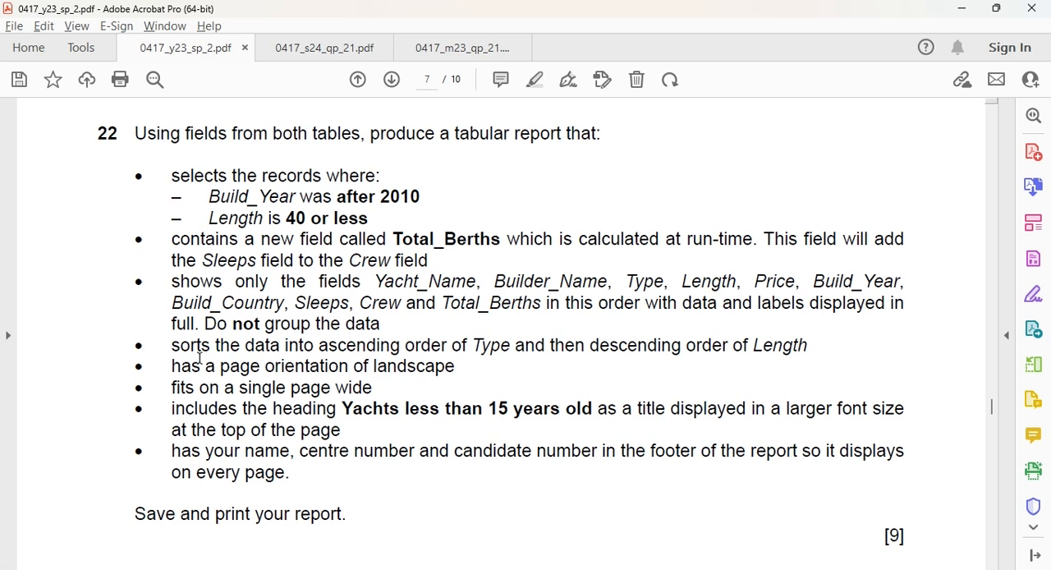
{"action": "key", "text": "alt+Tab"}
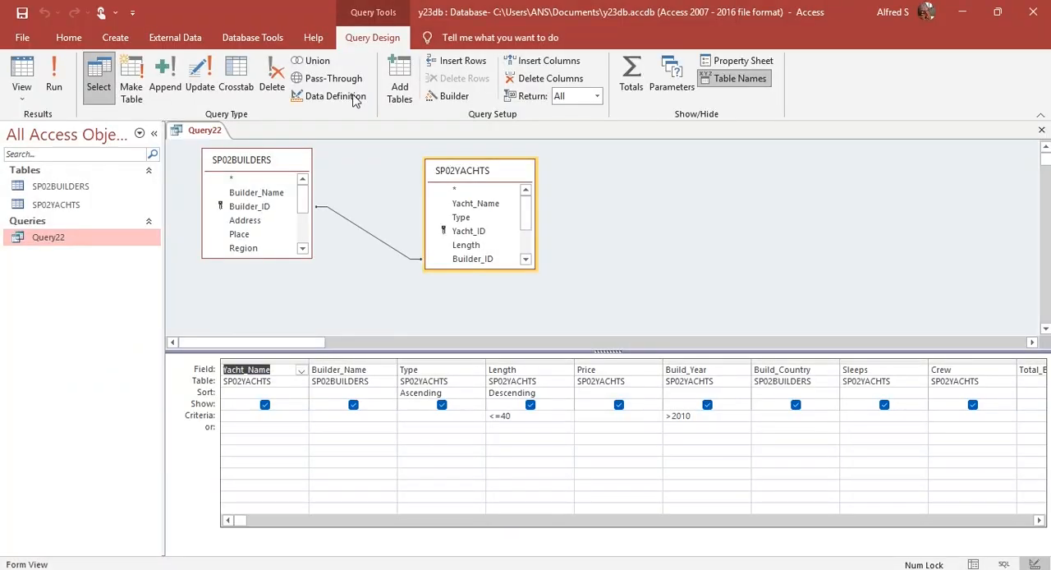
Step: Close Query22 and start a new report with the Report Wizard, including all fields of Query22
{"action": "right_click", "coordinate": [199, 131]}
{"action": "left_click", "coordinate": [233, 160]}
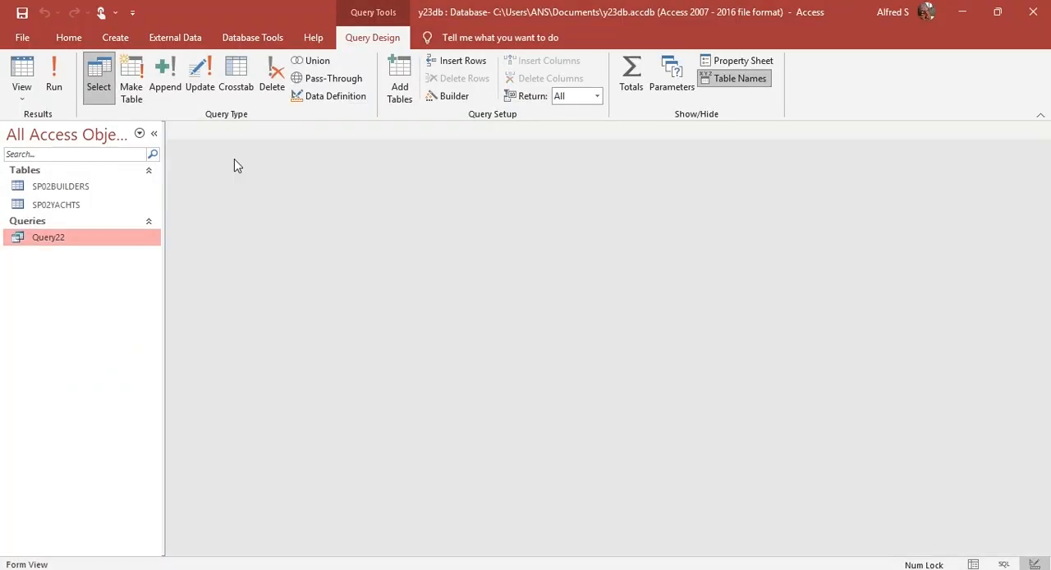
{"action": "left_click", "coordinate": [115, 43]}
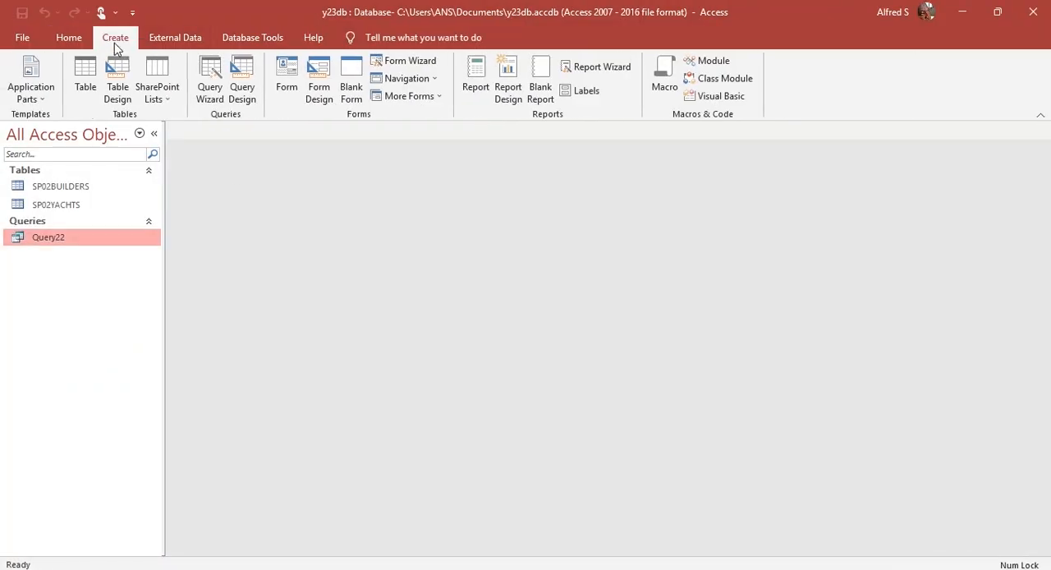
{"action": "left_click", "coordinate": [578, 69]}
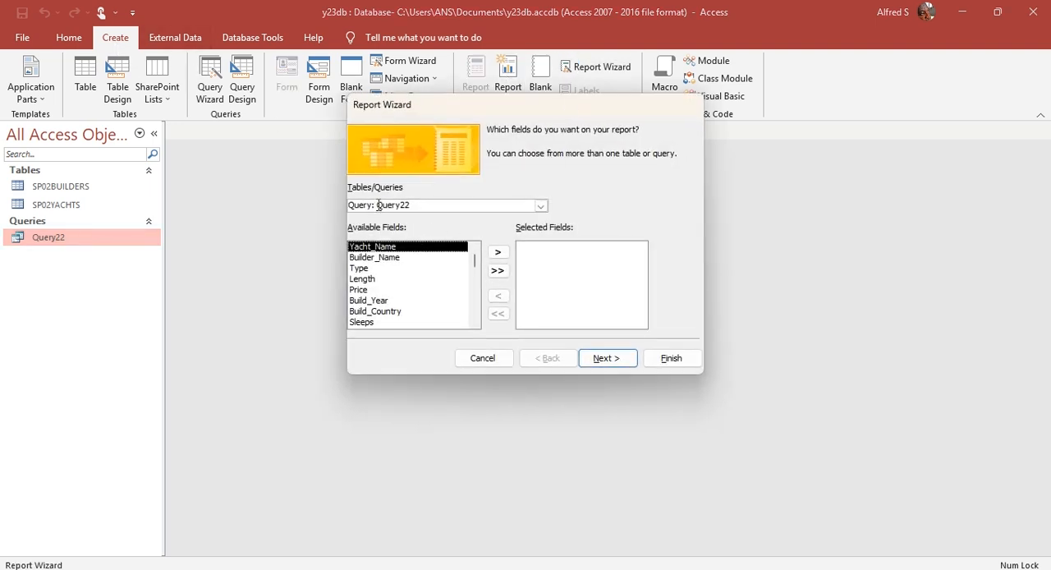
{"action": "left_click", "coordinate": [496, 274]}
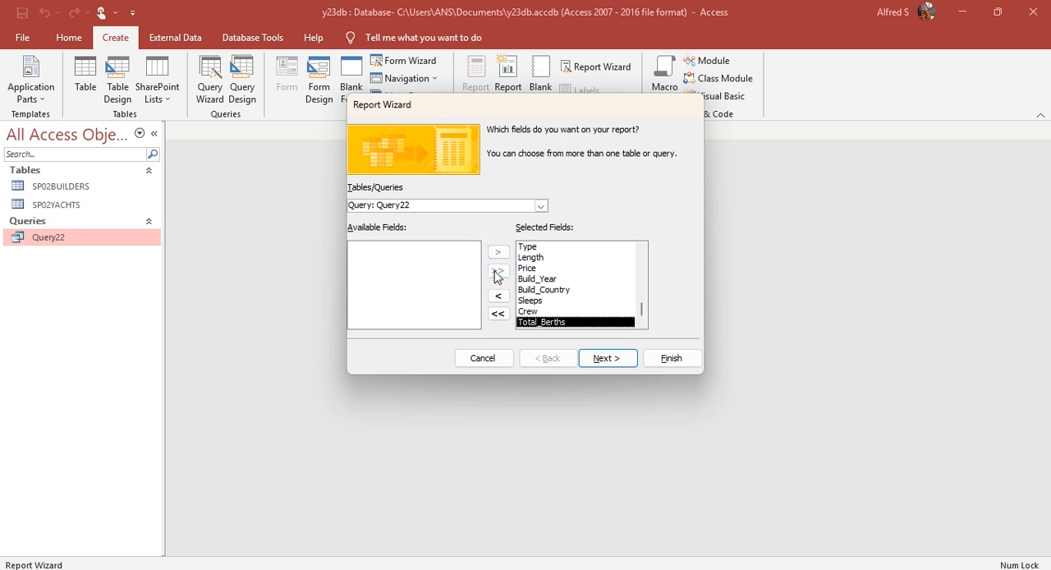
{"action": "left_click", "coordinate": [623, 362]}
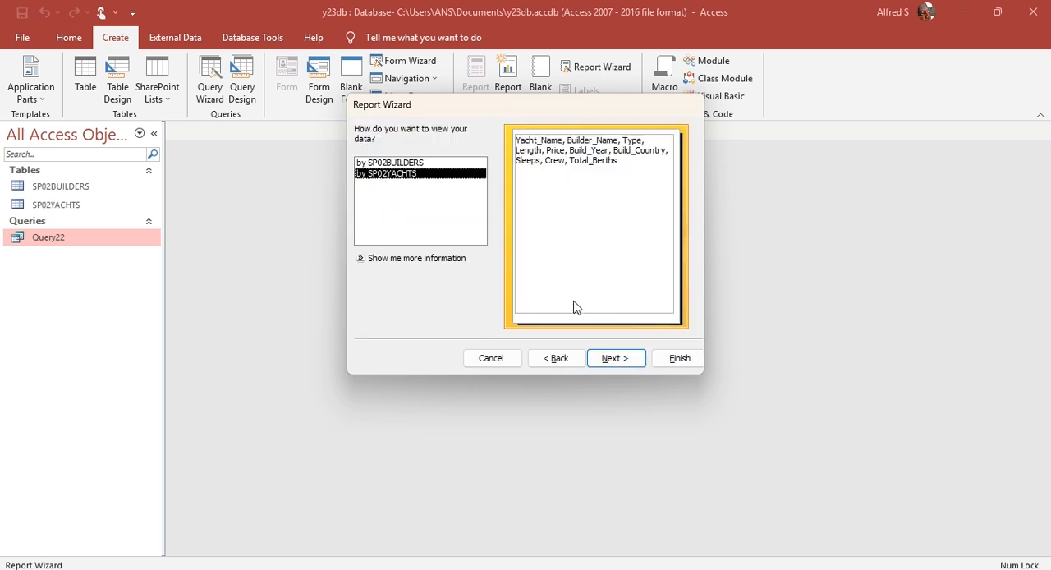
Step: Set the report data to be viewed by SP02YACHTS, adding no grouping levels or sort fields
{"action": "left_click", "coordinate": [410, 163]}
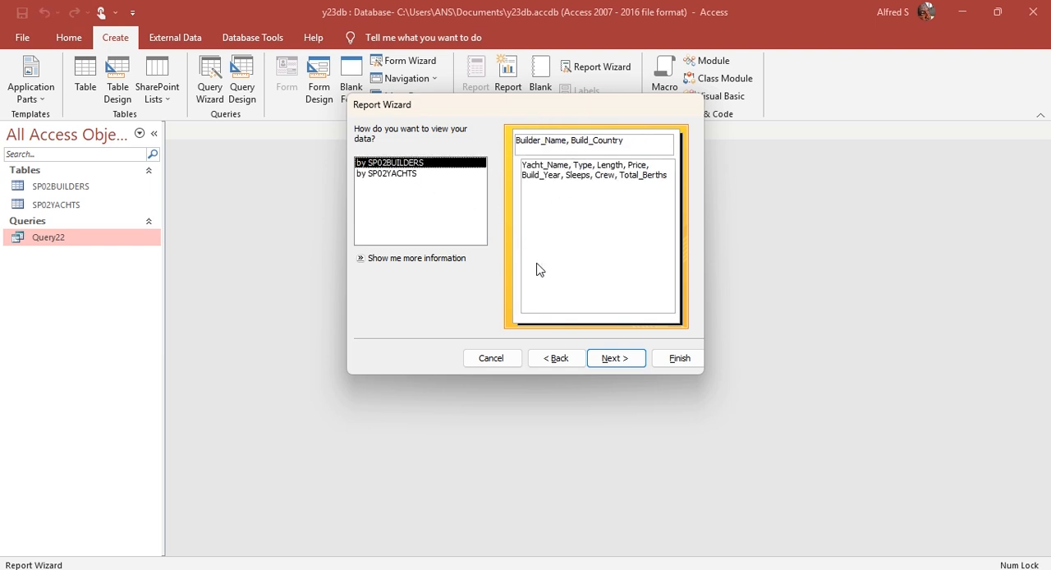
{"action": "left_click", "coordinate": [405, 175]}
{"action": "key", "text": "alt+Tab"}
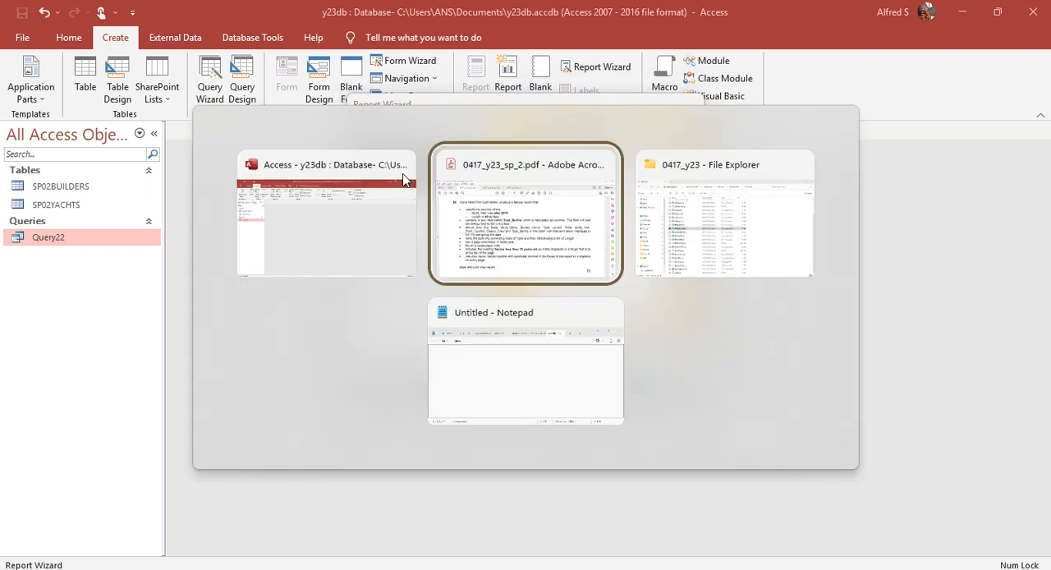
{"action": "key", "text": "alt+Tab"}
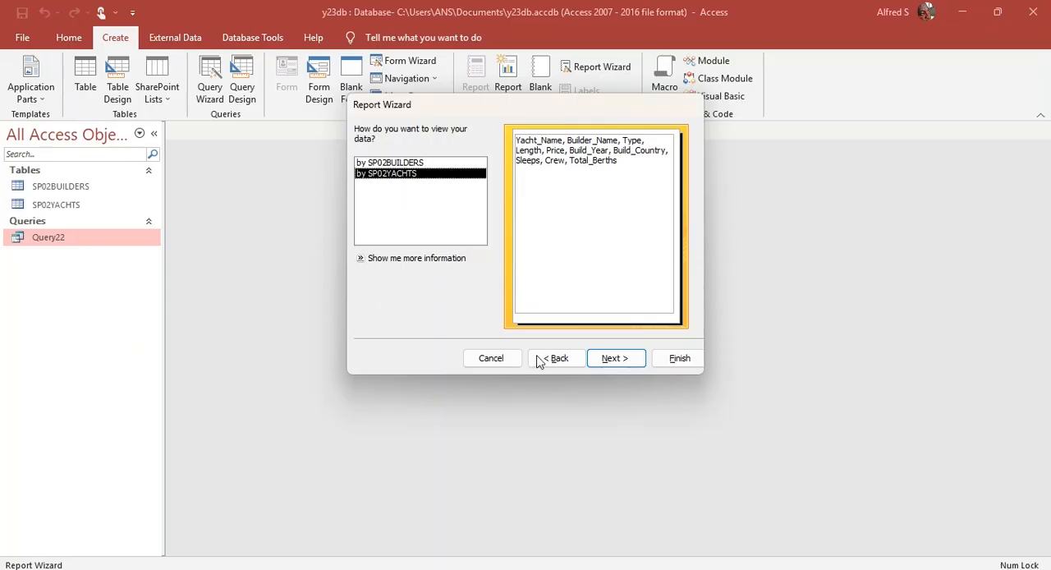
{"action": "left_click", "coordinate": [616, 361]}
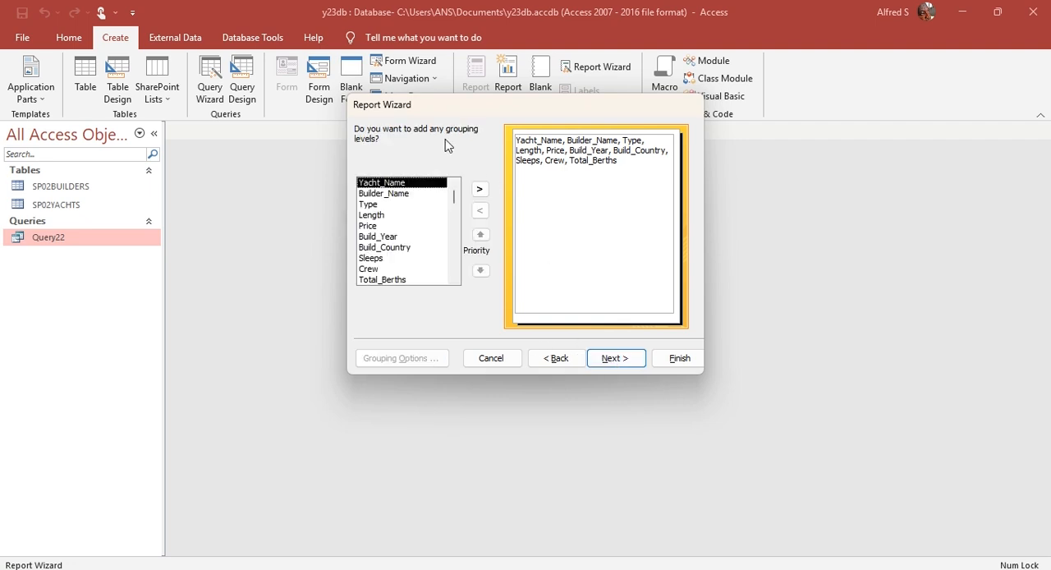
{"action": "left_click", "coordinate": [617, 359]}
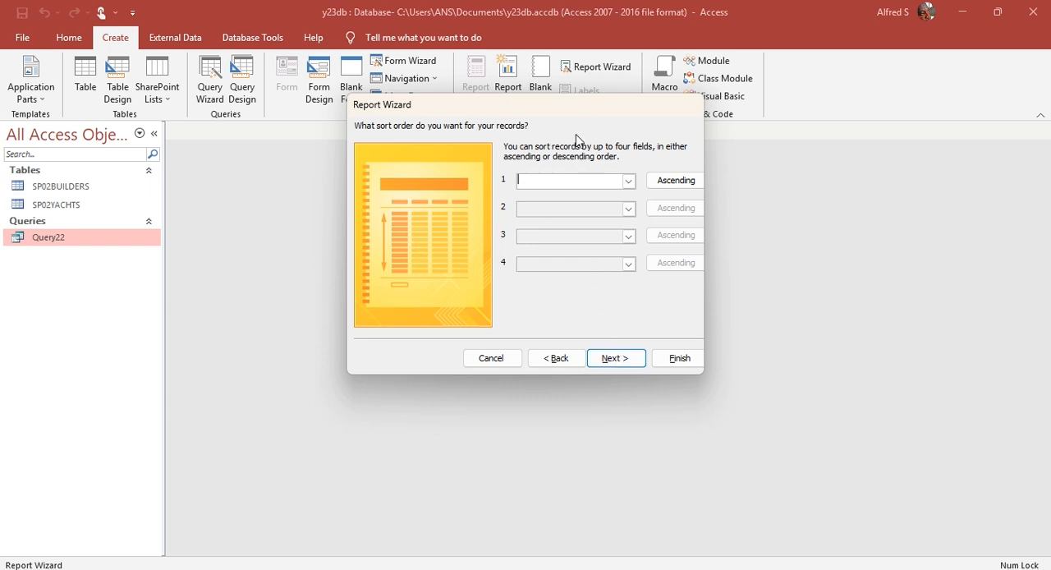
{"action": "left_click", "coordinate": [621, 358]}
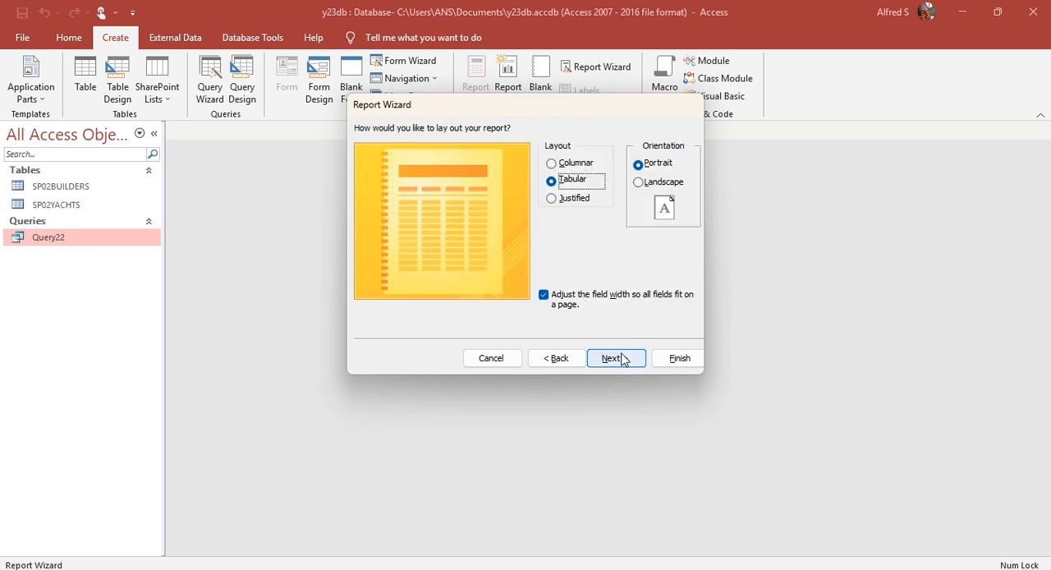
Step: Check the required layout in the exam paper and set the report to landscape orientation, keeping the tabular layout
{"action": "key", "text": "alt+Tab"}
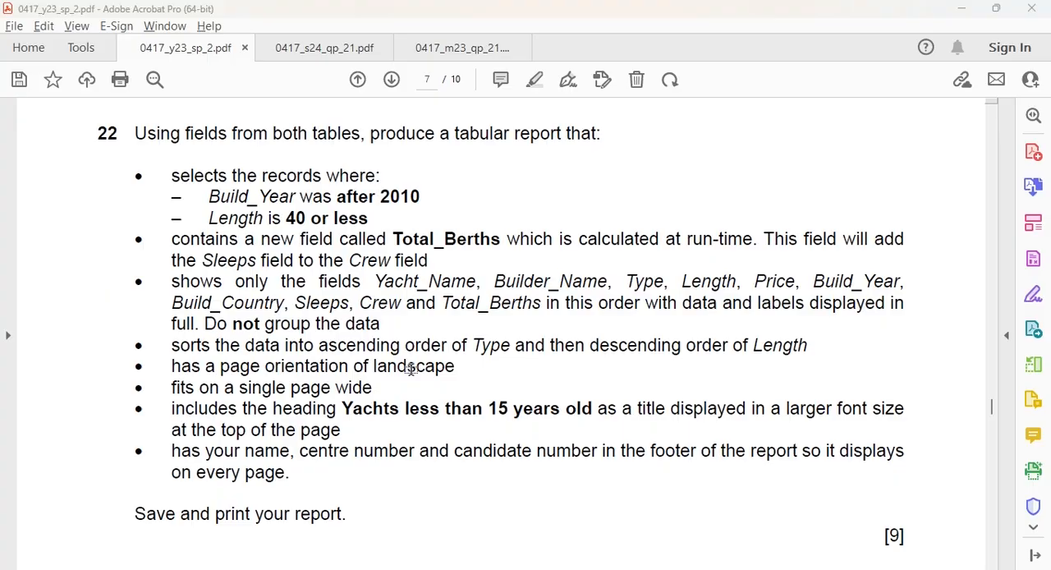
{"action": "key", "text": "alt+Tab"}
{"action": "left_click", "coordinate": [640, 182]}
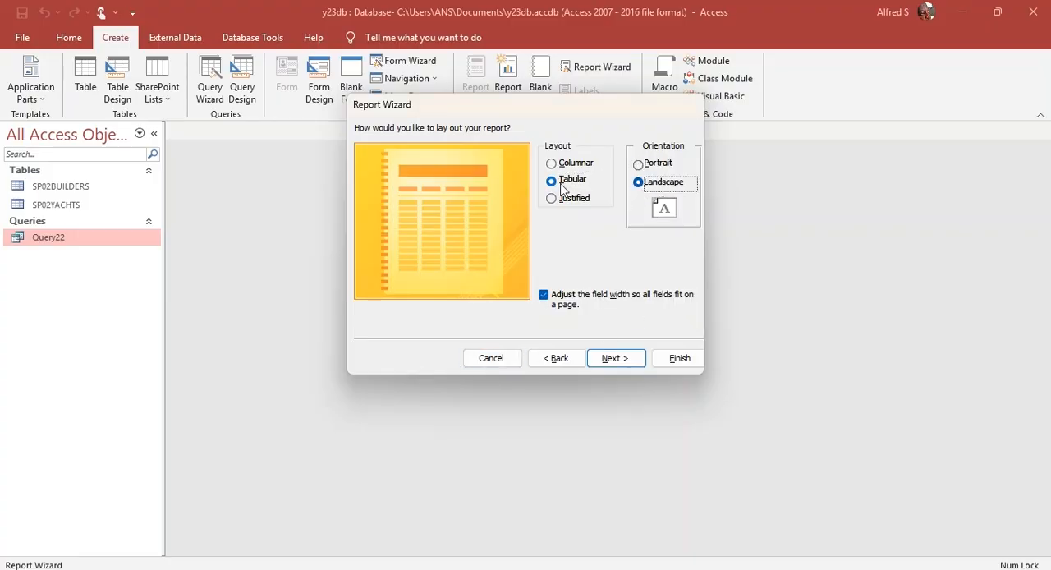
{"action": "key", "text": "alt+Tab"}
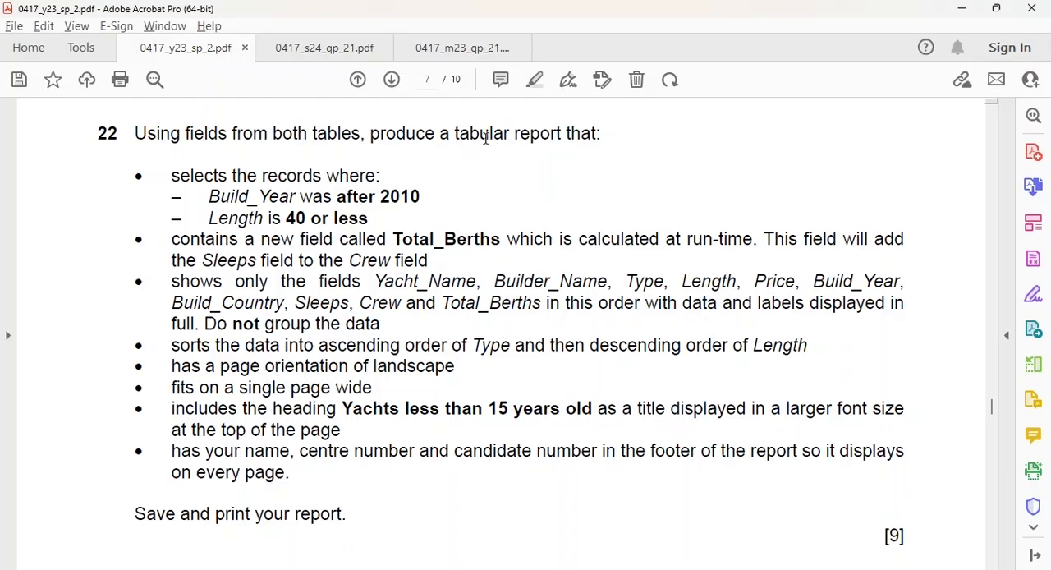
{"action": "key", "text": "alt+Tab"}
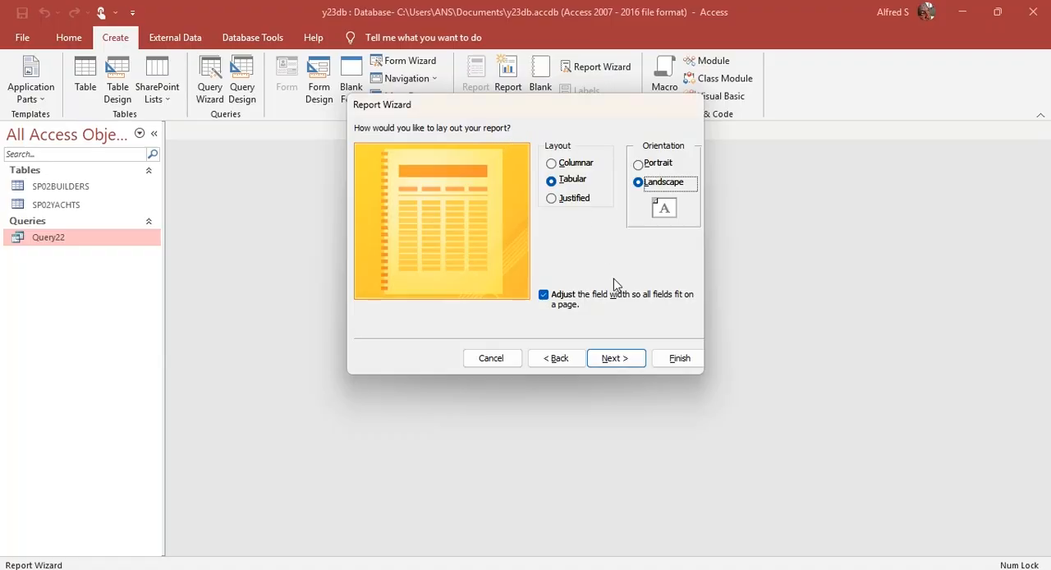
{"action": "left_click", "coordinate": [615, 358]}
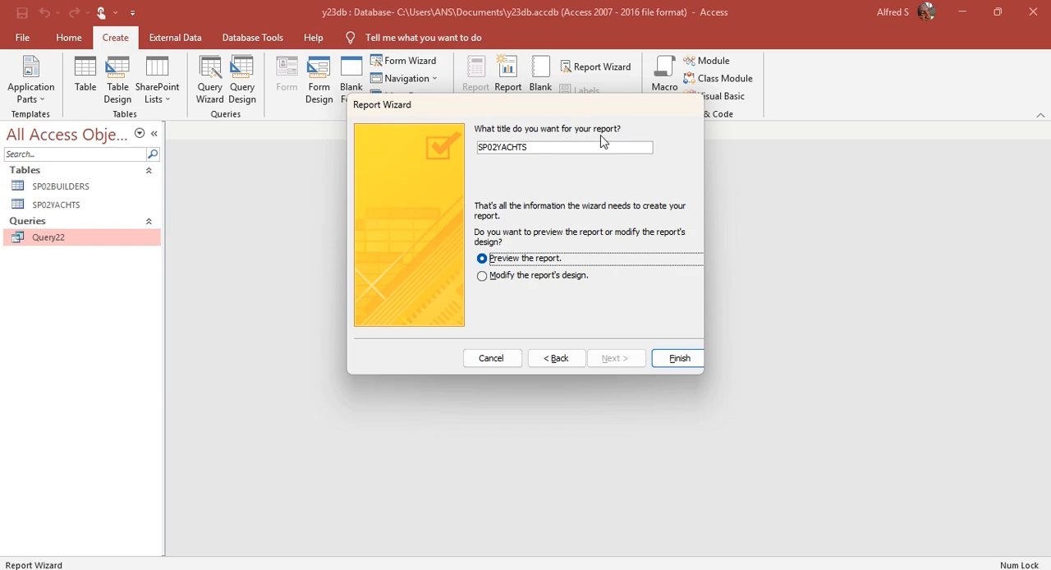
Step: Finish the report with the title "Yachts less than 15 years old" copied from the exam paper, and leave its preview for Design View
{"action": "key", "text": "alt+Tab"}
{"action": "left_click_drag", "start_coordinate": [342, 408], "coordinate": [586, 408]}
{"action": "key", "text": "ctrl+c"}
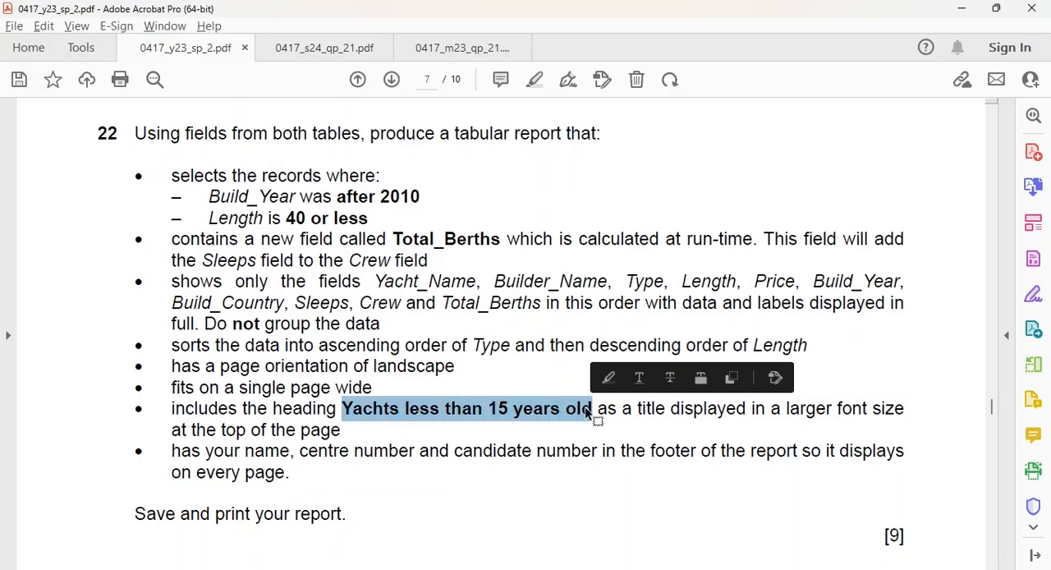
{"action": "key", "text": "alt+Tab"}
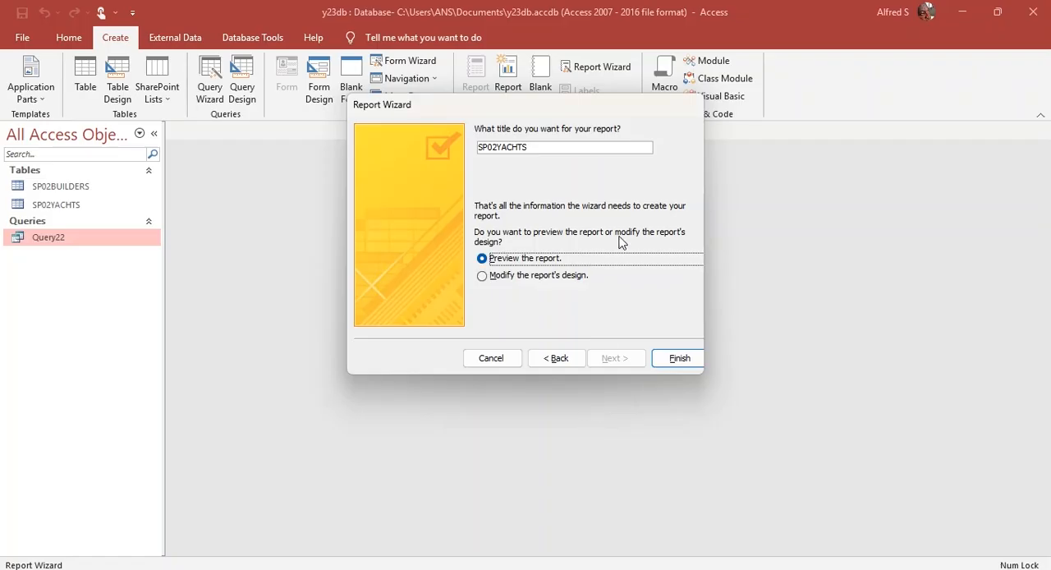
{"action": "left_click_drag", "start_coordinate": [542, 151], "coordinate": [464, 147]}
{"action": "key", "text": "ctrl+v"}
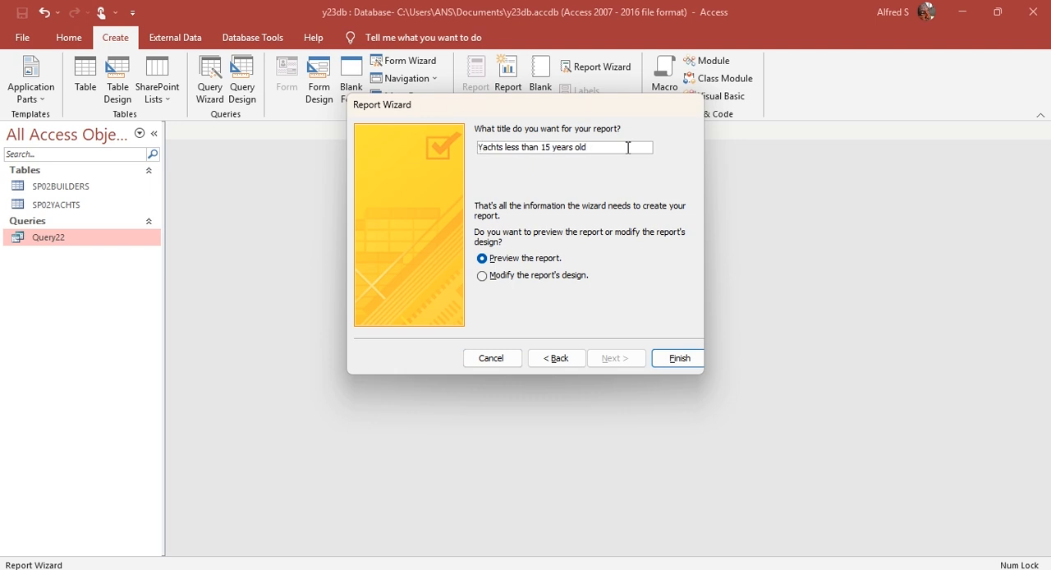
{"action": "left_click", "coordinate": [678, 358]}
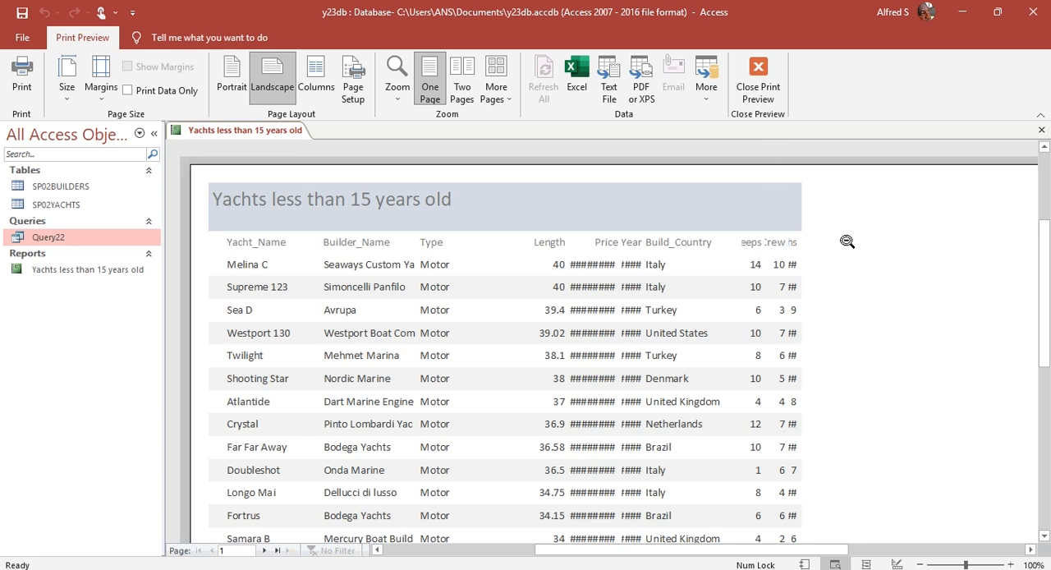
{"action": "left_click", "coordinate": [756, 89]}
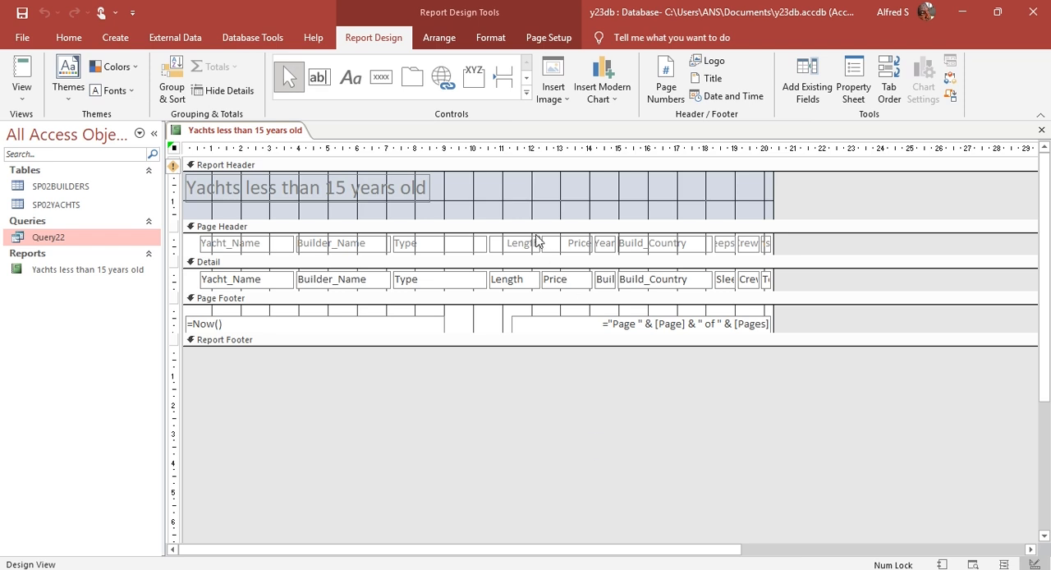
Step: View the yachts report in Report View and switch it to Layout View
{"action": "left_click", "coordinate": [21, 97]}
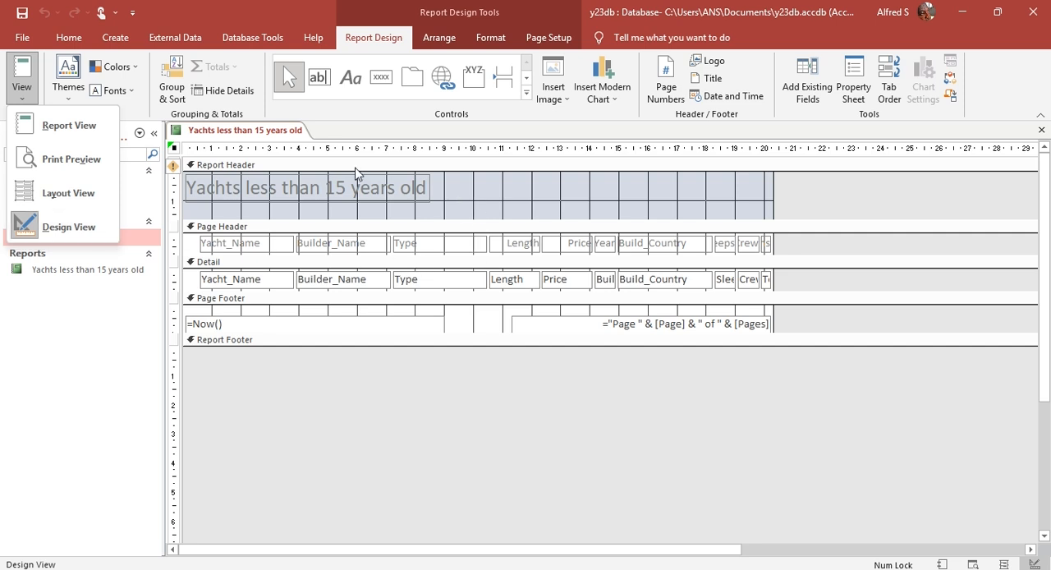
{"action": "left_click", "coordinate": [103, 125]}
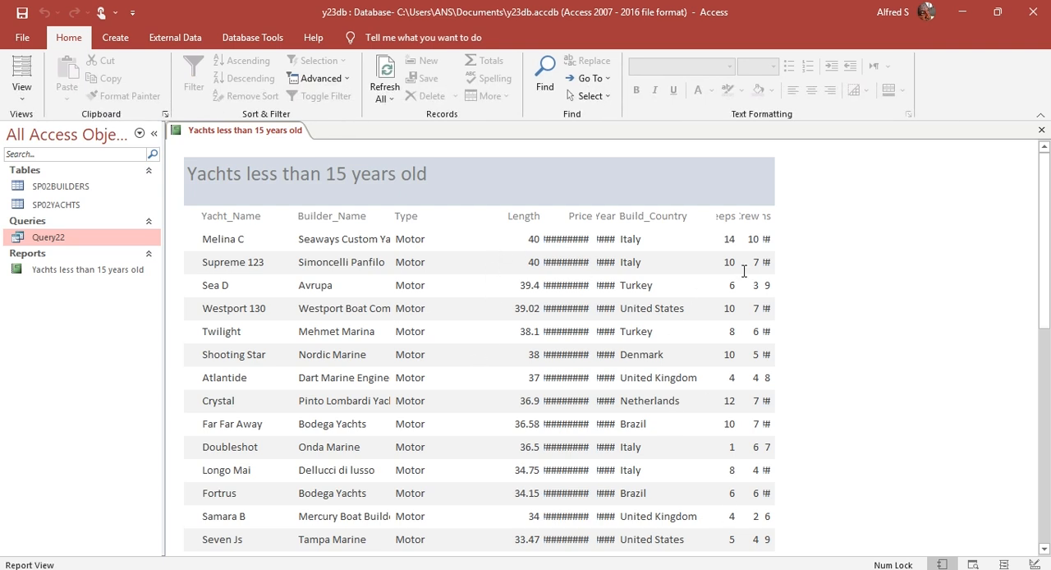
{"action": "left_click", "coordinate": [20, 74]}
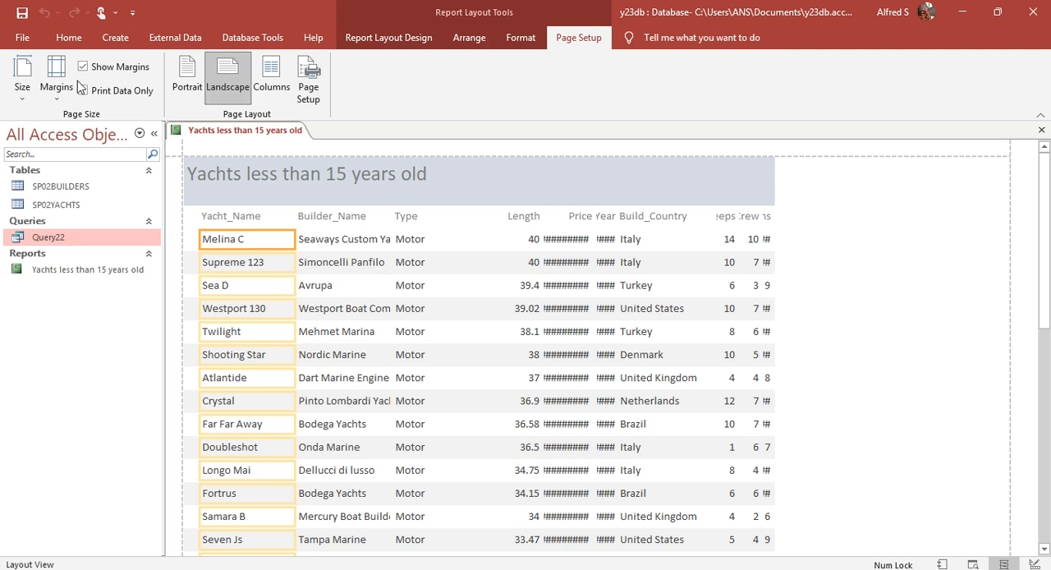
{"action": "left_click", "coordinate": [69, 38]}
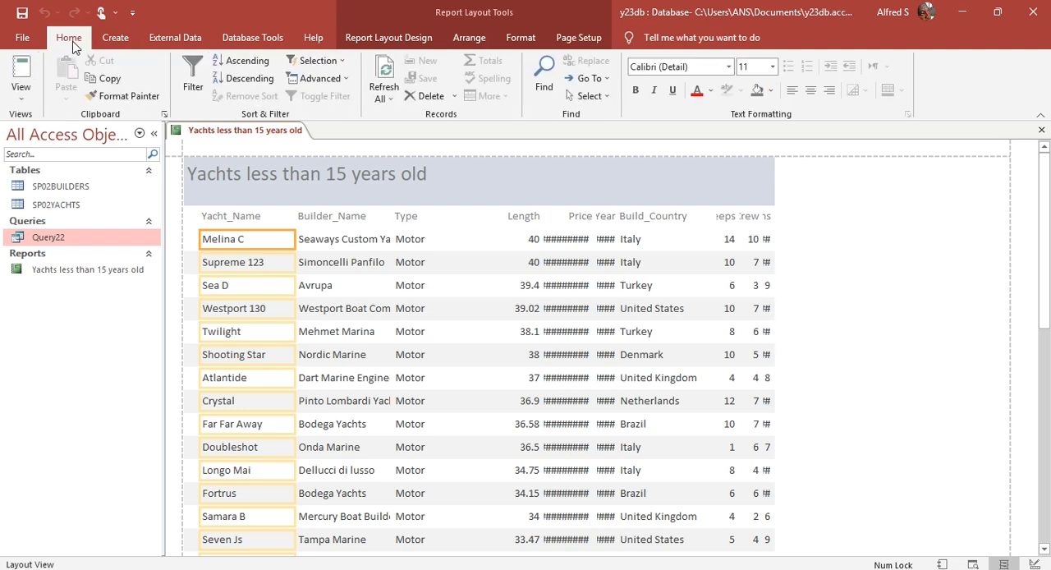
{"action": "left_click", "coordinate": [25, 90]}
{"action": "left_click", "coordinate": [887, 243]}
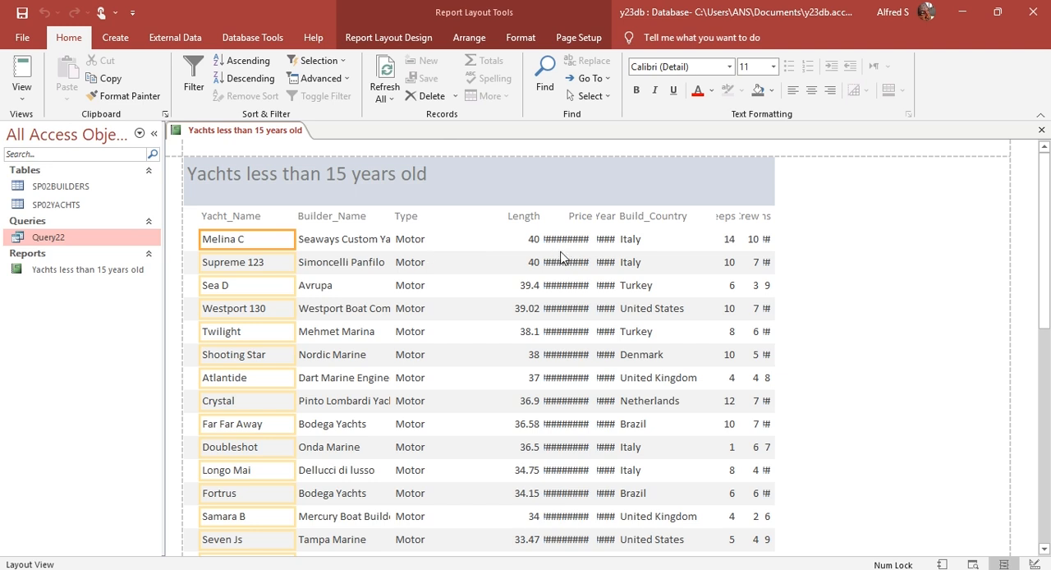
{"action": "left_click", "coordinate": [22, 97]}
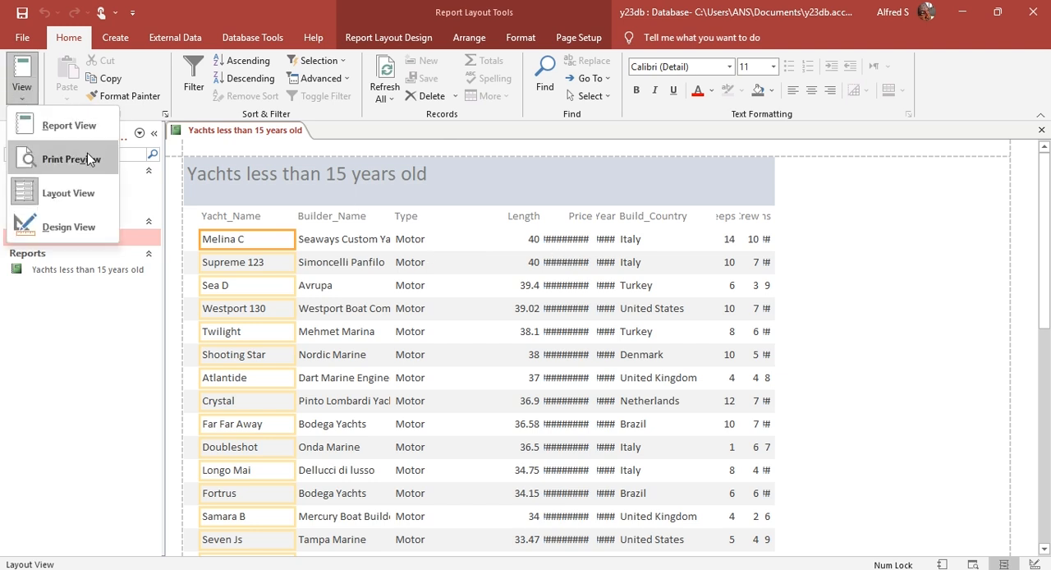
{"action": "left_click", "coordinate": [87, 225]}
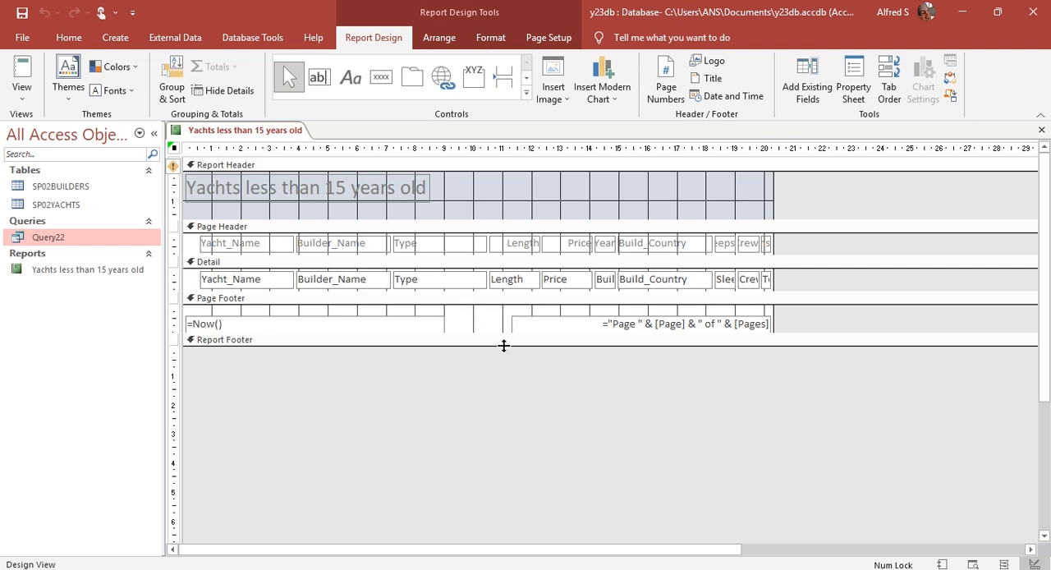
{"action": "left_click", "coordinate": [23, 92]}
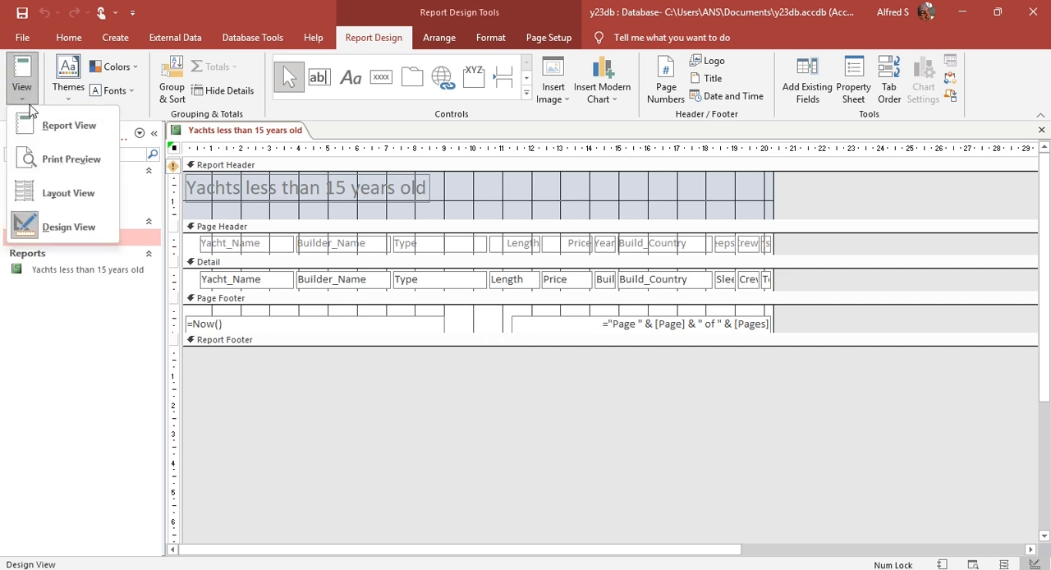
{"action": "left_click", "coordinate": [68, 193]}
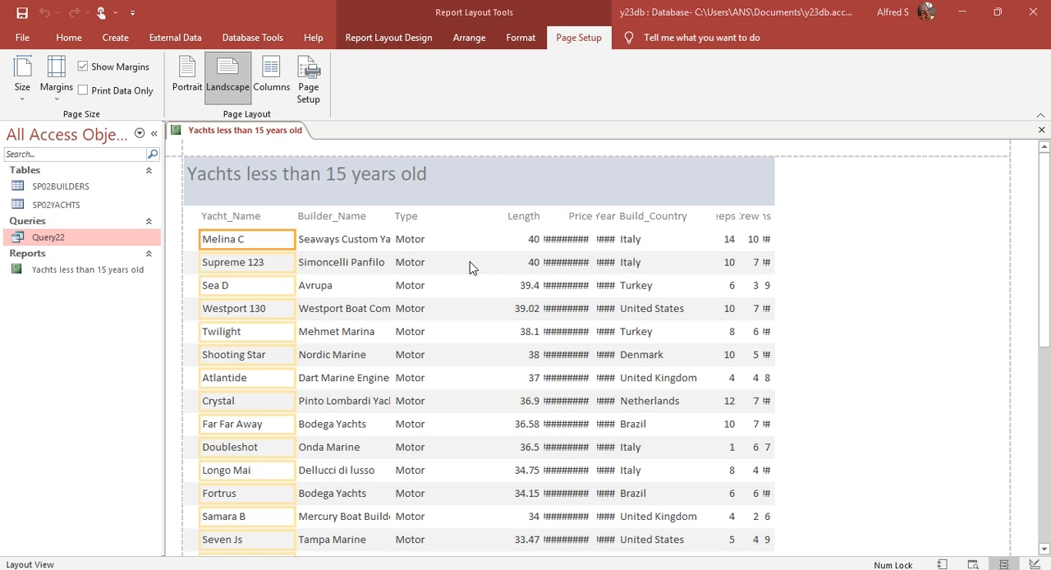
Step: Check the requirement in the exam paper that data and labels are displayed in full, and return to the report
{"action": "key", "text": "alt+Tab"}
{"action": "left_click", "coordinate": [514, 367]}
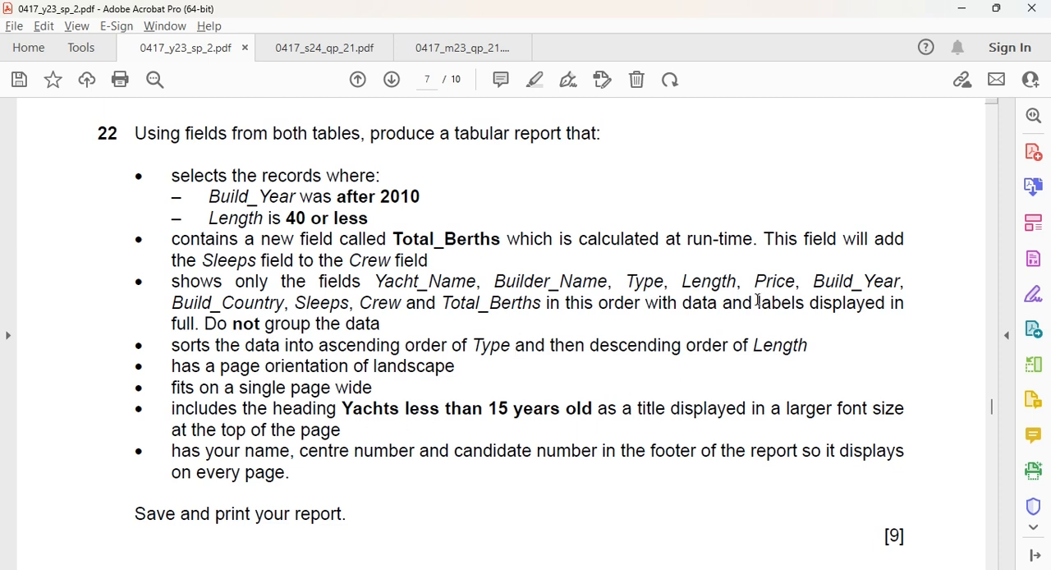
{"action": "left_click_drag", "start_coordinate": [757, 301], "coordinate": [198, 325]}
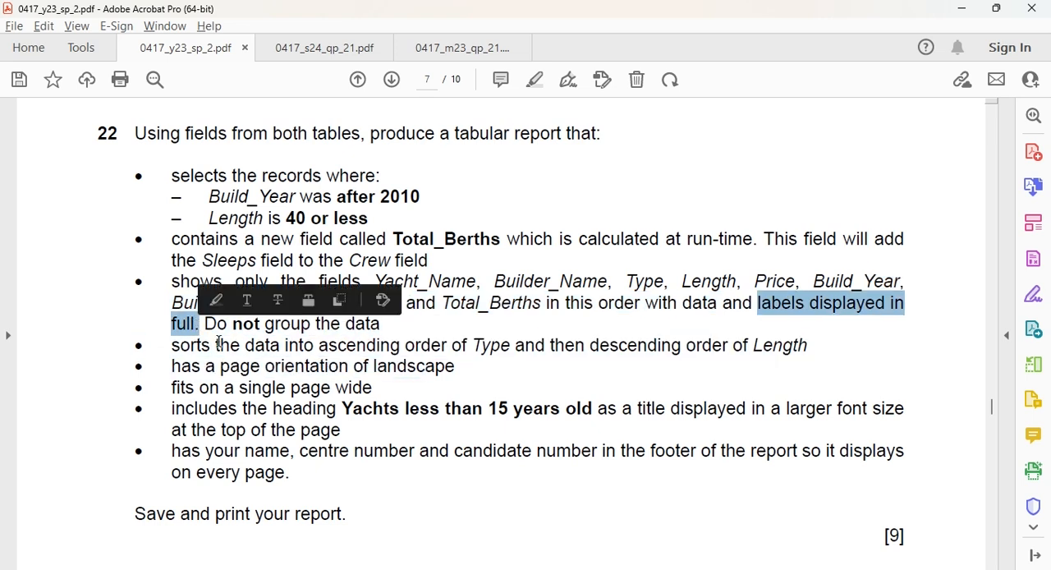
{"action": "left_click", "coordinate": [480, 327]}
{"action": "key", "text": "alt+Tab"}
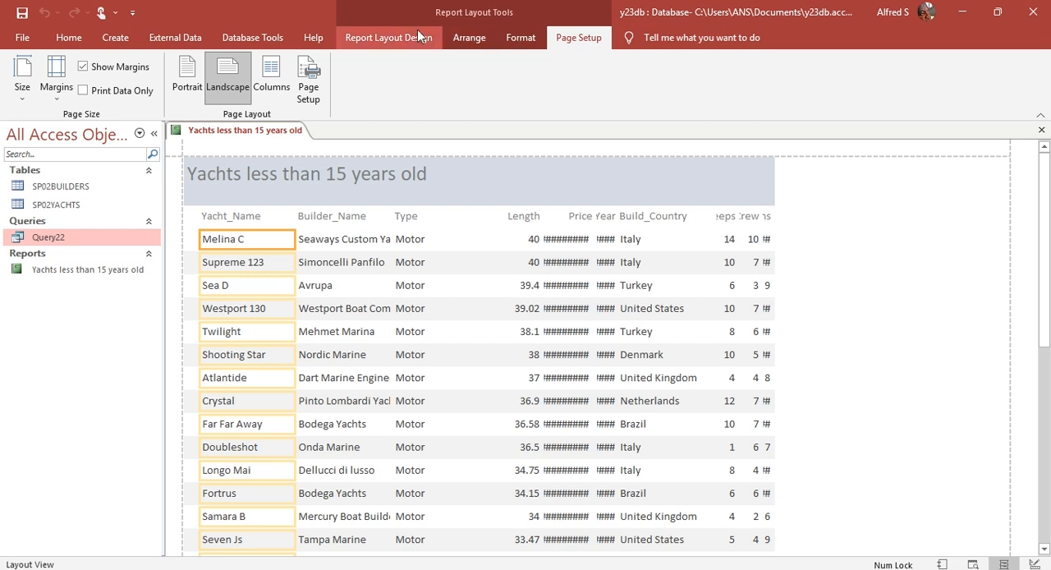
{"action": "left_click", "coordinate": [388, 38]}
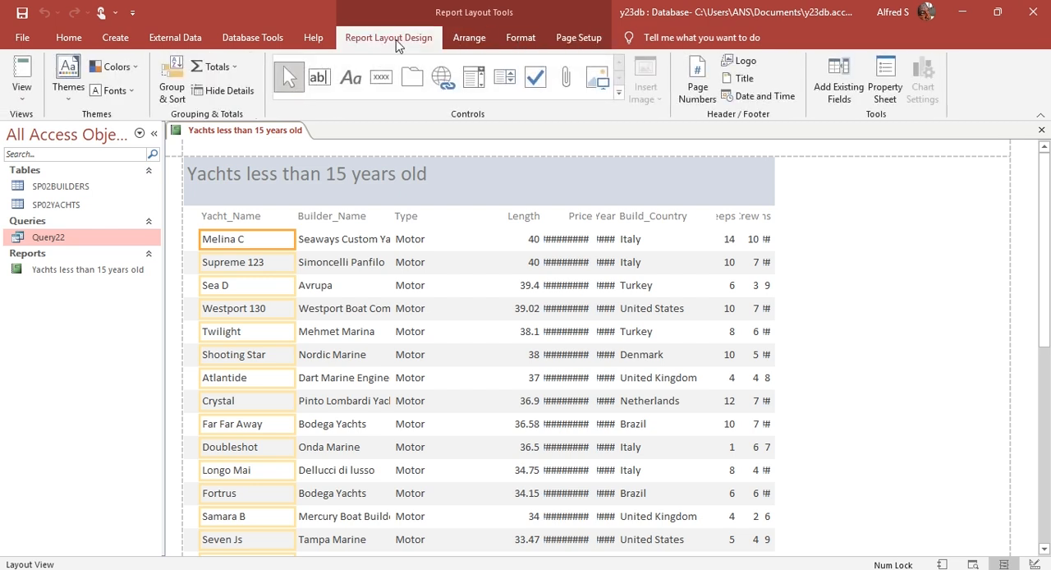
{"action": "left_click", "coordinate": [22, 92]}
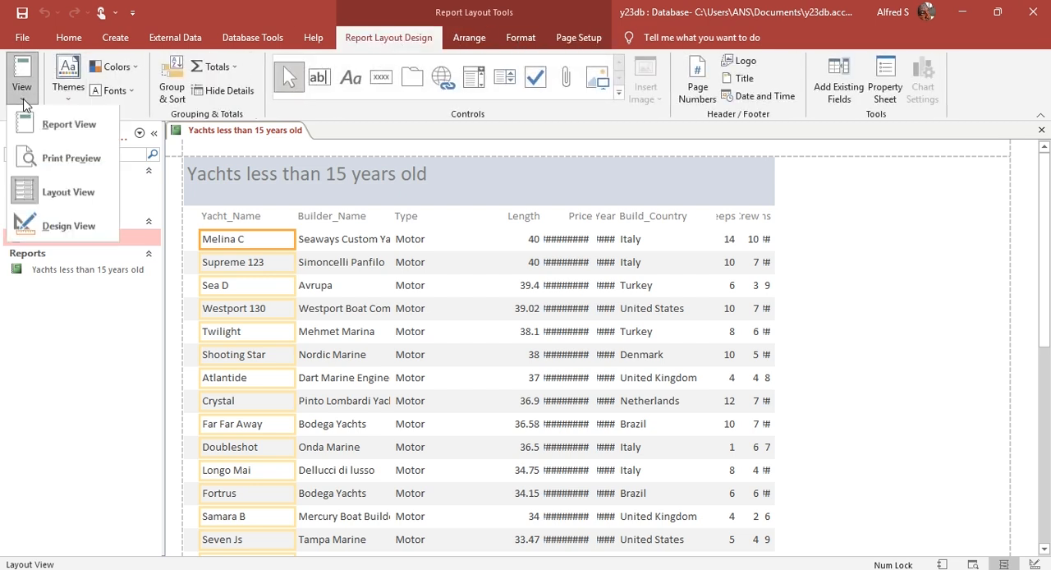
{"action": "left_click", "coordinate": [831, 218]}
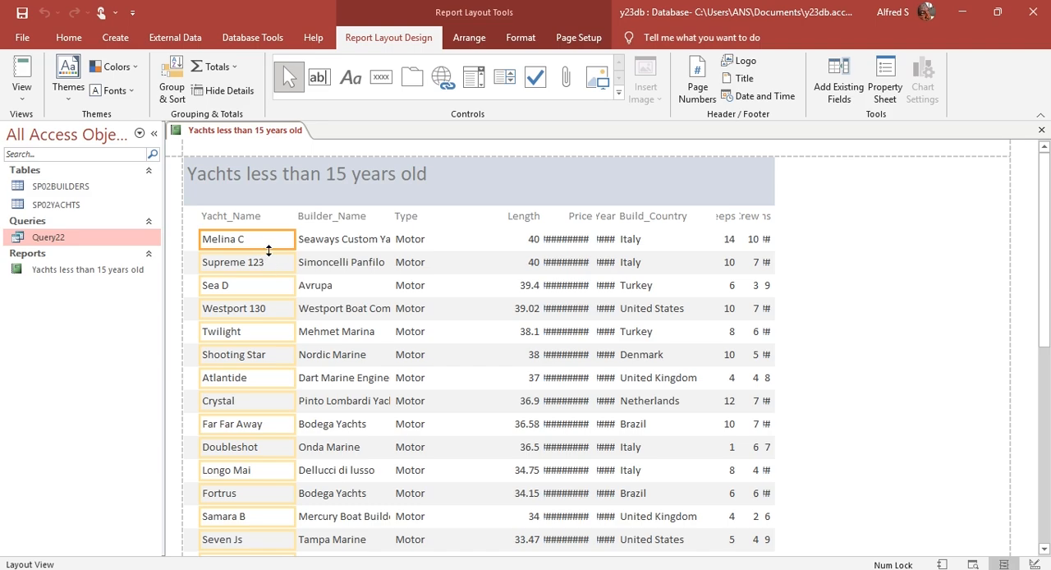
Step: Compare the order of the report's columns with the field list in question 22 of the exam paper
{"action": "key", "text": "alt+Tab"}
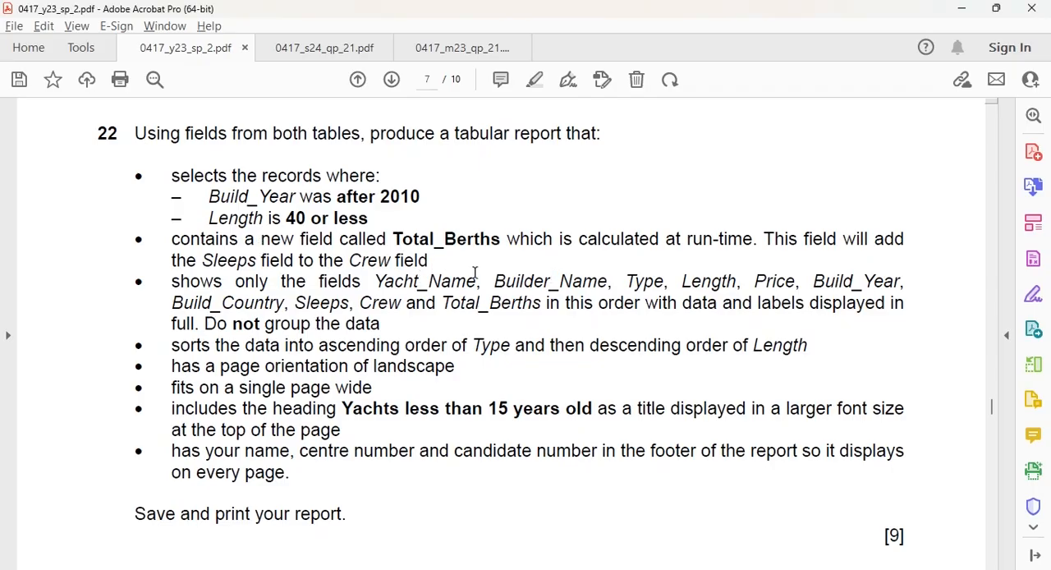
{"action": "key", "text": "alt+Tab"}
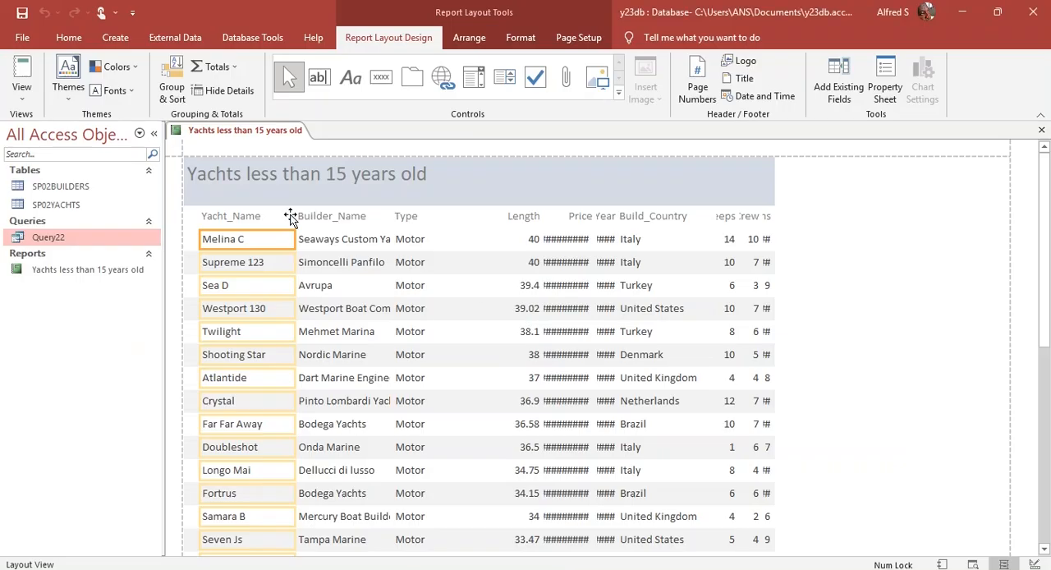
{"action": "key", "text": "alt+Tab"}
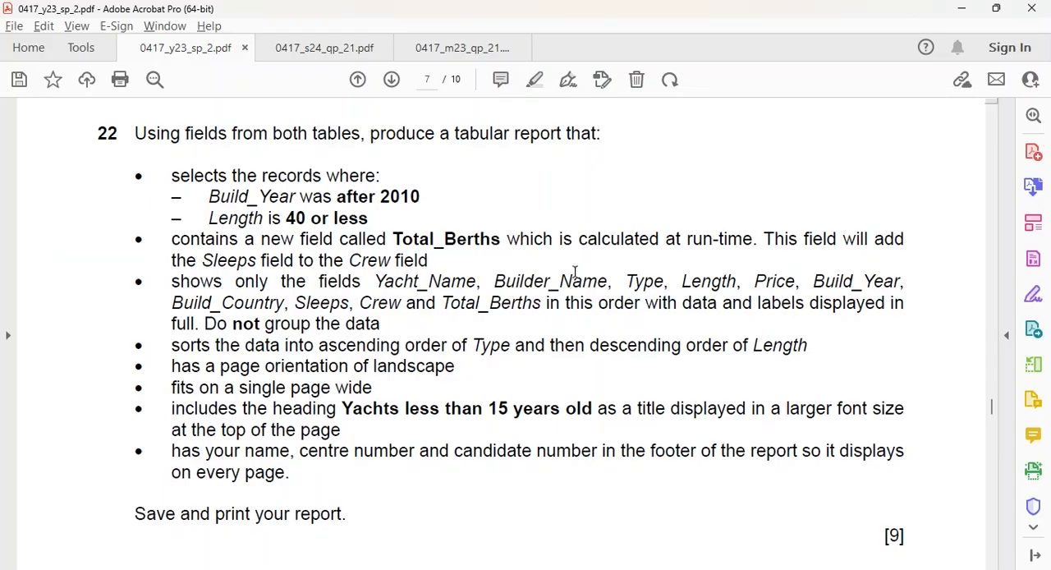
{"action": "key", "text": "alt+Tab"}
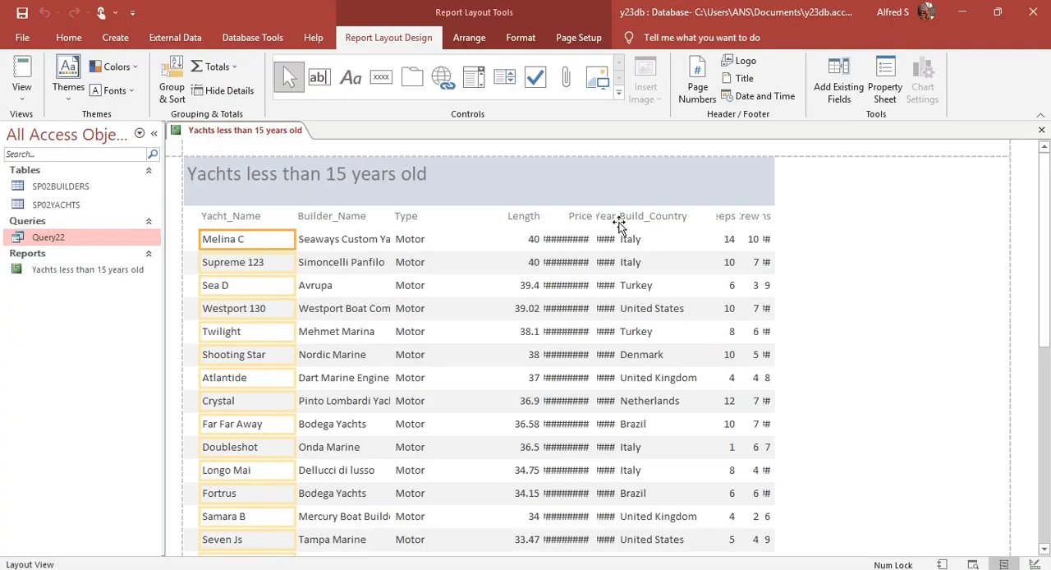
{"action": "key", "text": "alt+Tab"}
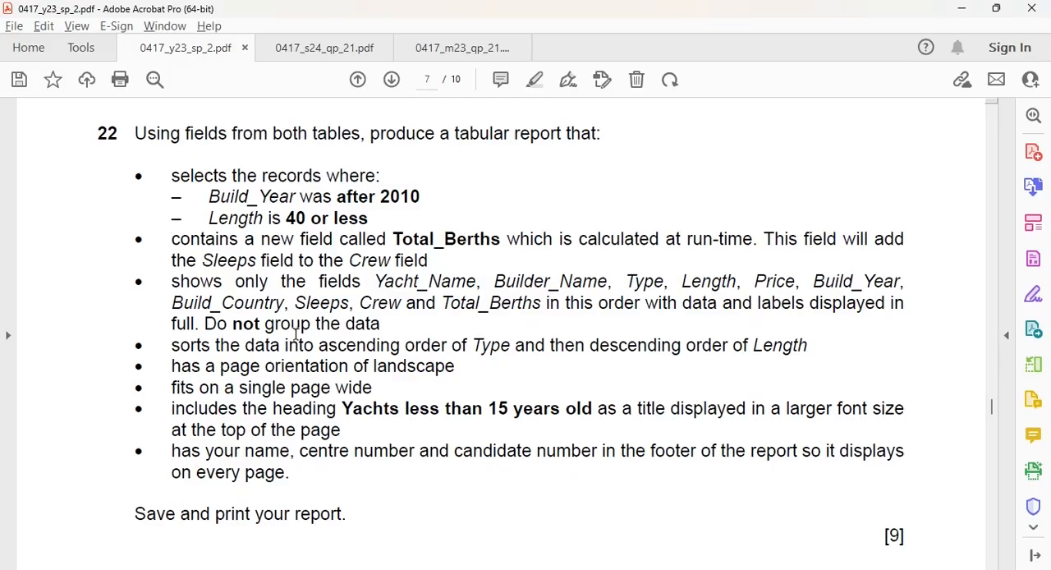
{"action": "key", "text": "alt+Tab"}
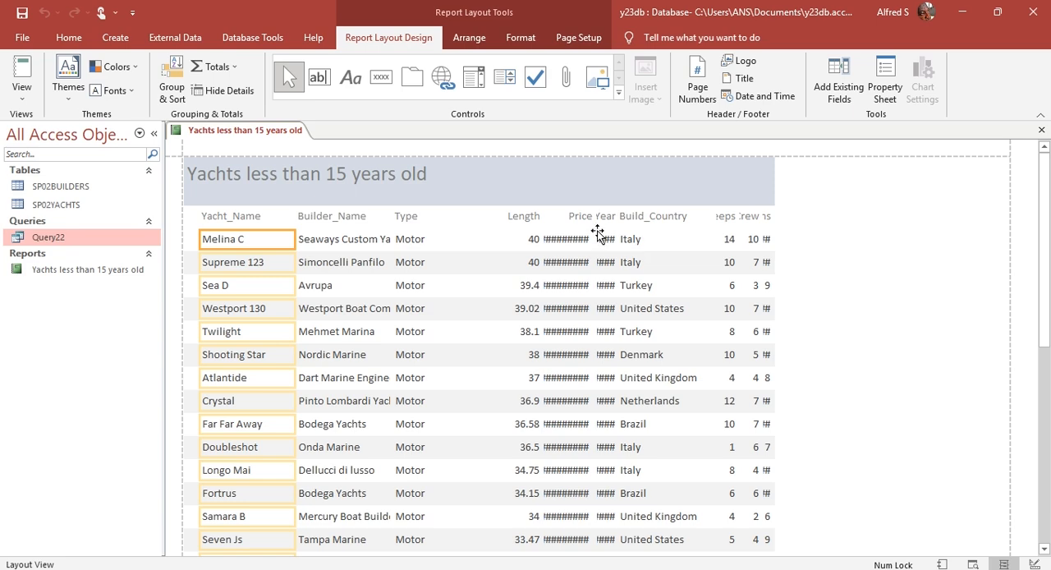
Step: Examine the report from the first to the last record for names and values that are cut off, especially in the Yacht_Name column
{"action": "scroll", "coordinate": [606, 248], "scroll_direction": "down", "scroll_amount": 3}
{"action": "scroll", "coordinate": [606, 249], "scroll_direction": "down", "scroll_amount": 10}
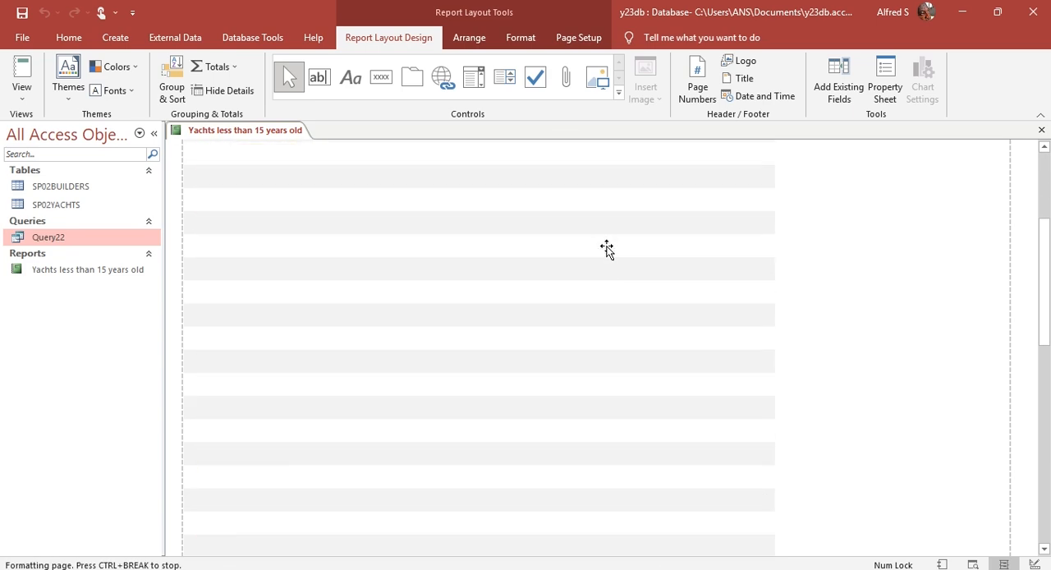
{"action": "scroll", "coordinate": [606, 249], "scroll_direction": "down", "scroll_amount": 3}
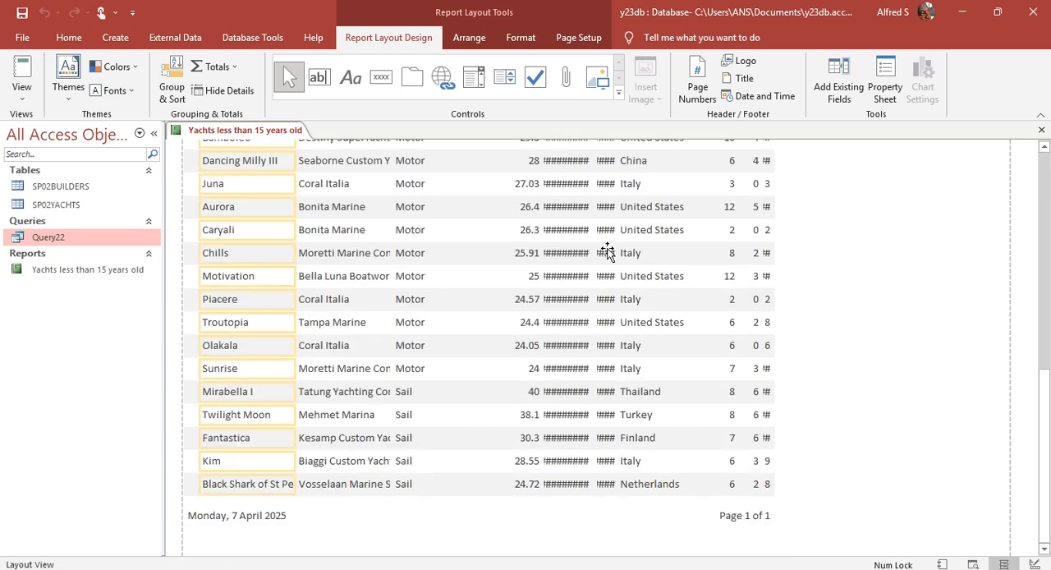
{"action": "scroll", "coordinate": [667, 447], "scroll_direction": "up", "scroll_amount": 5}
{"action": "scroll", "coordinate": [666, 444], "scroll_direction": "up", "scroll_amount": 8}
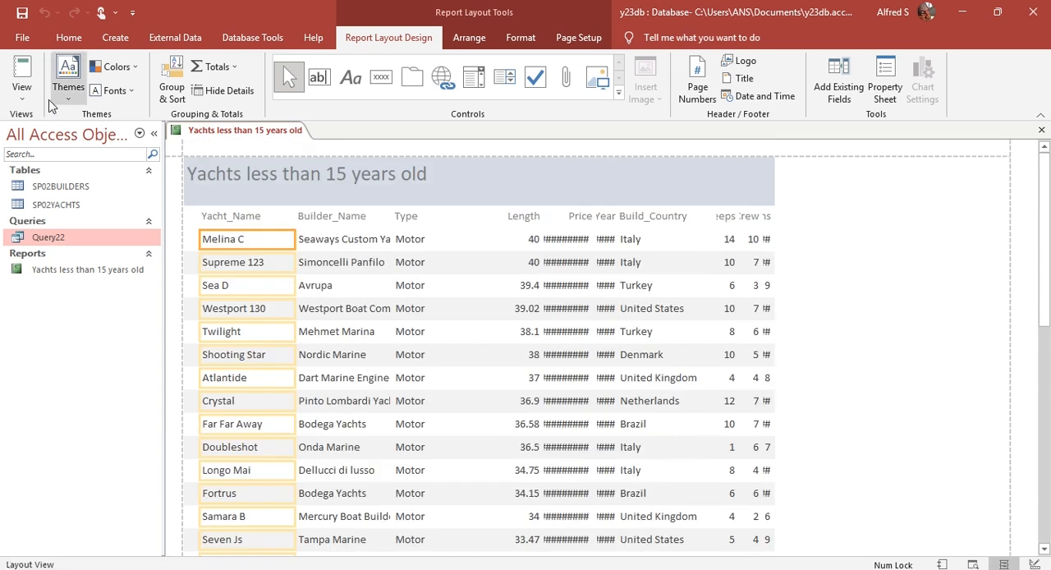
{"action": "scroll", "coordinate": [272, 311], "scroll_direction": "down", "scroll_amount": 5}
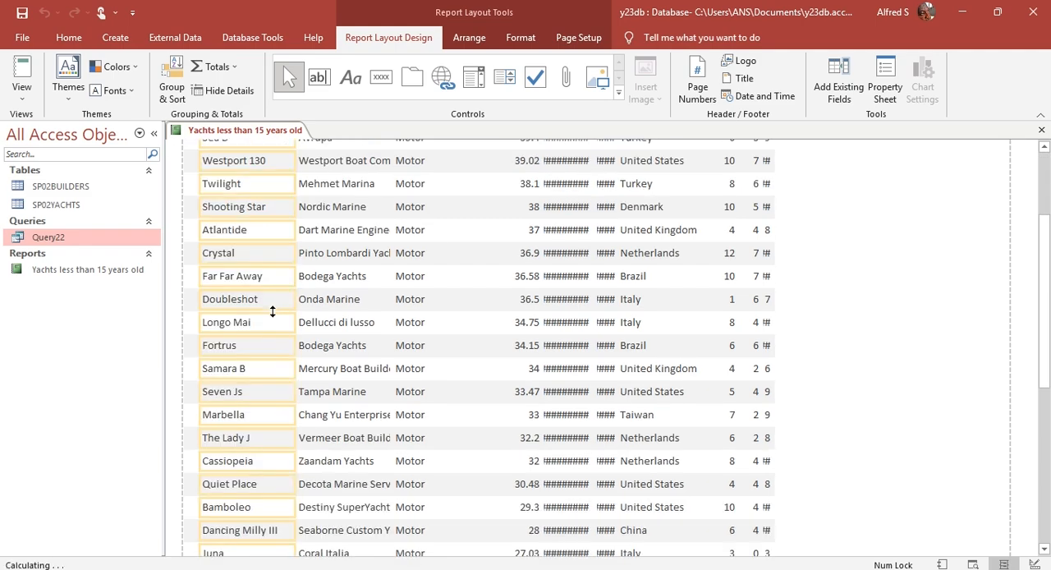
{"action": "scroll", "coordinate": [273, 311], "scroll_direction": "down", "scroll_amount": 3}
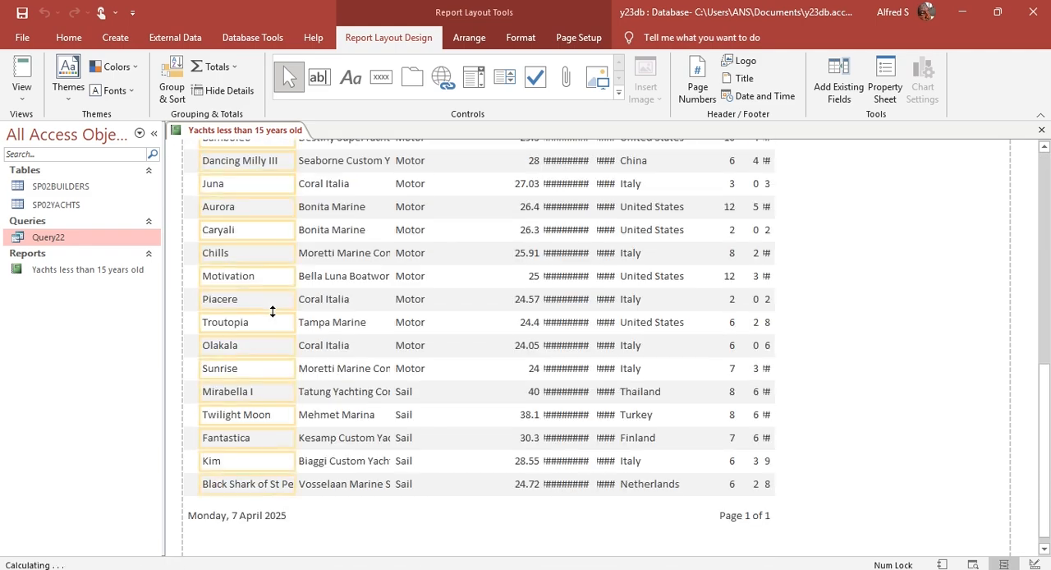
{"action": "scroll", "coordinate": [251, 438], "scroll_direction": "up", "scroll_amount": 10}
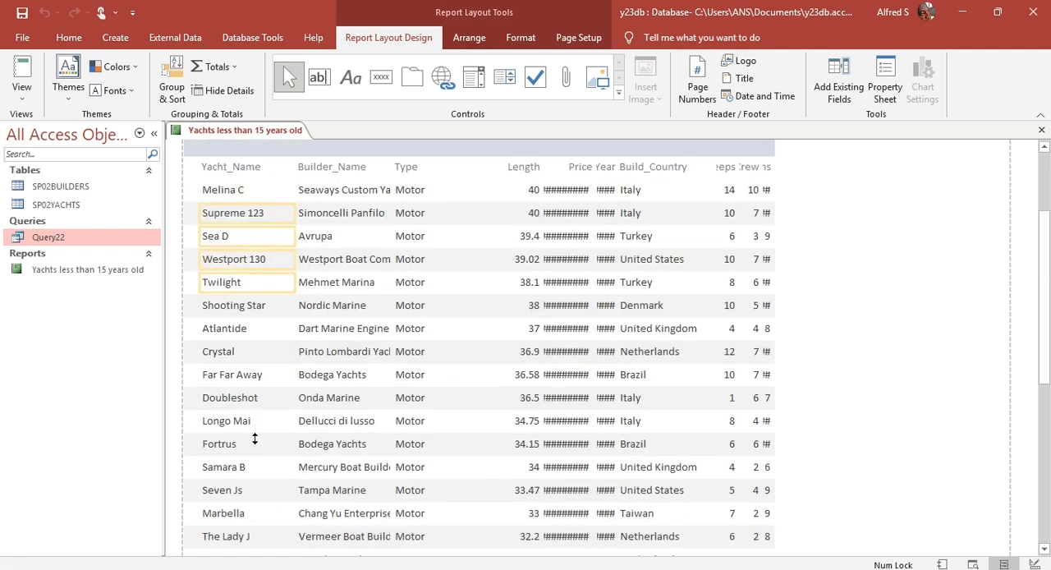
{"action": "scroll", "coordinate": [254, 438], "scroll_direction": "down", "scroll_amount": 5}
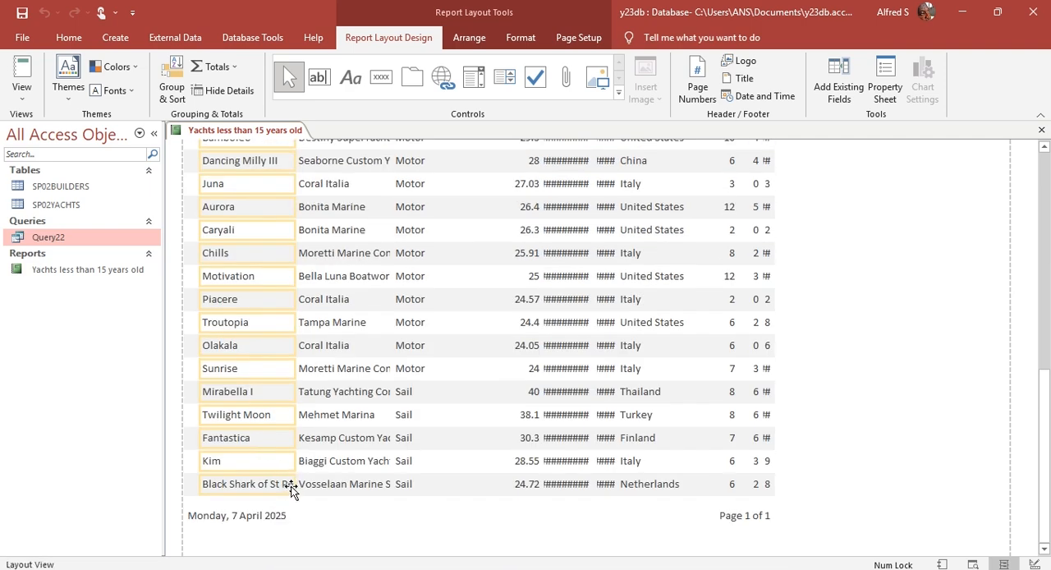
{"action": "left_click", "coordinate": [292, 464]}
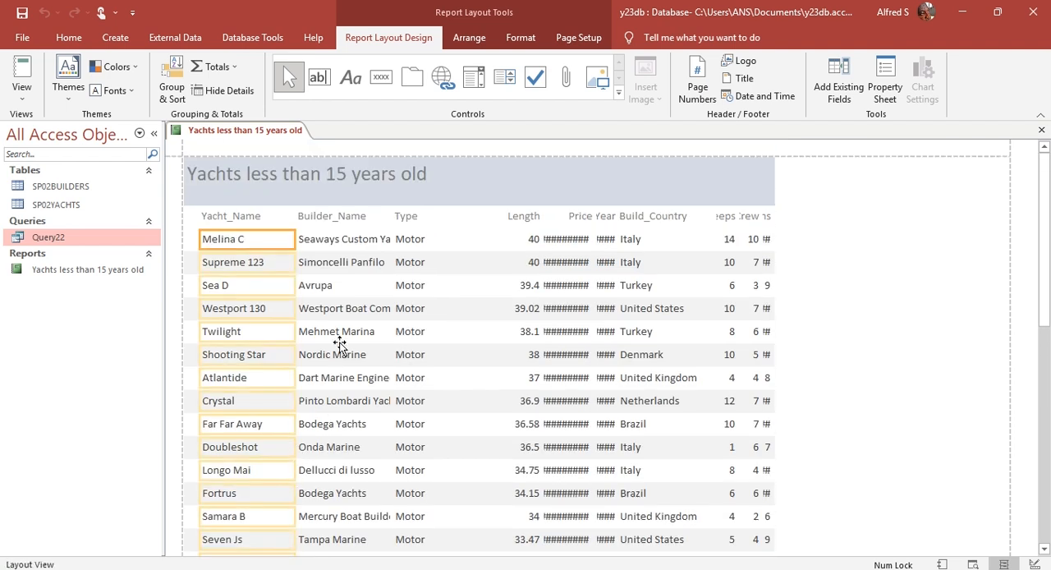
{"action": "left_click", "coordinate": [333, 218]}
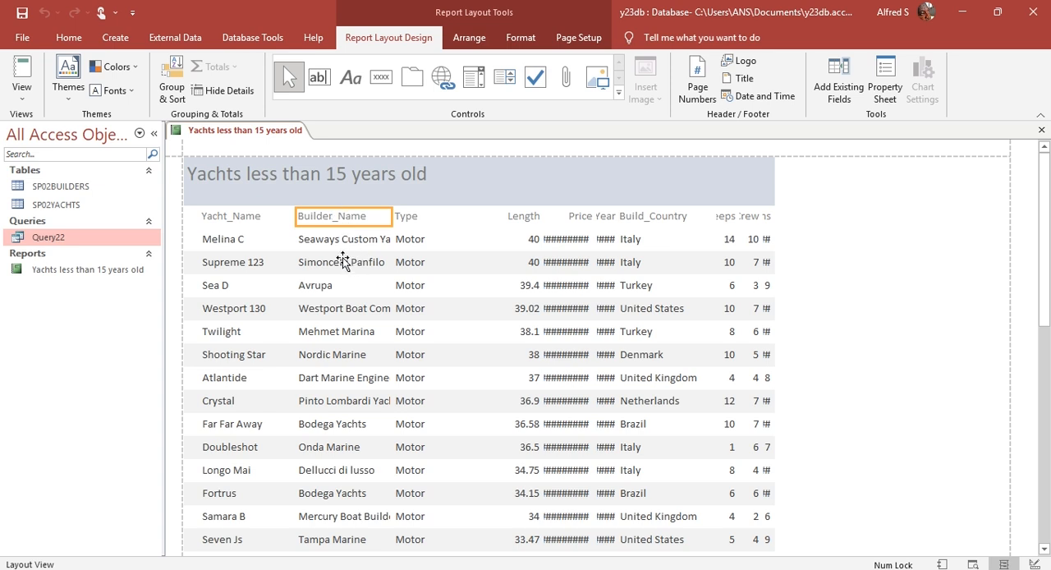
{"action": "left_click", "coordinate": [316, 239]}
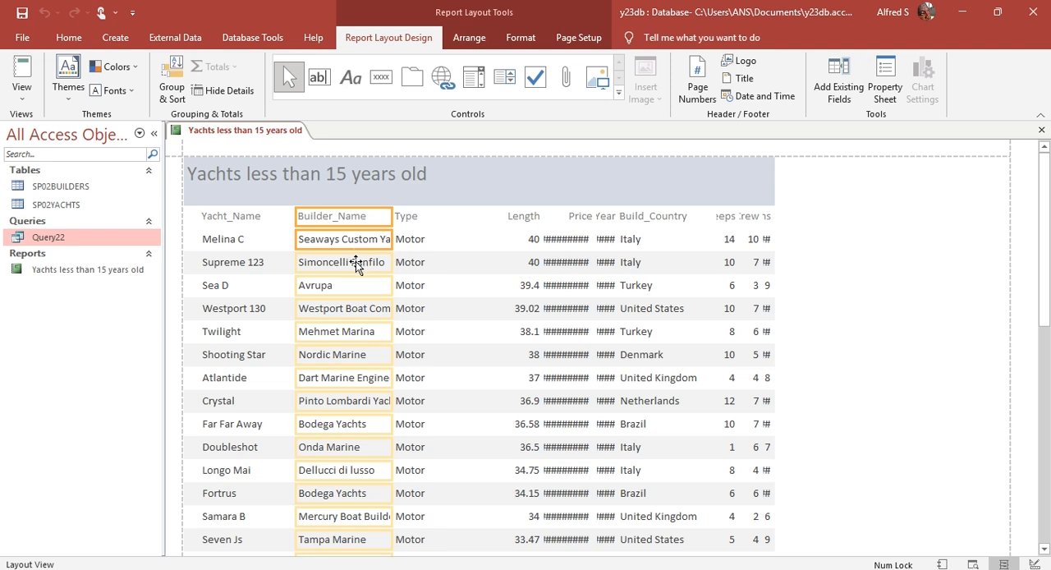
{"action": "left_click", "coordinate": [413, 218], "text": "ctrl"}
{"action": "left_click", "coordinate": [409, 238], "text": "ctrl"}
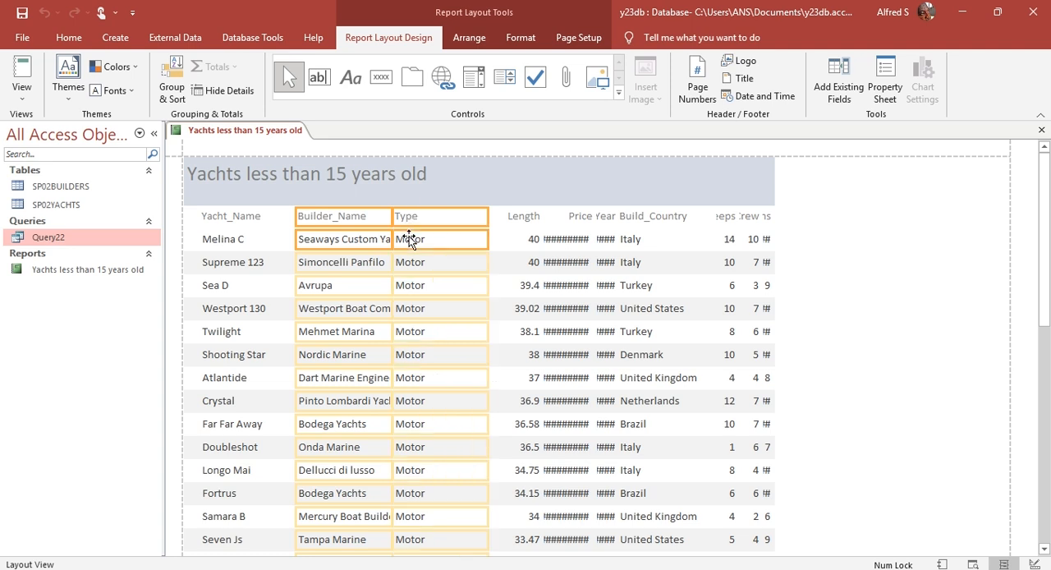
{"action": "left_click", "coordinate": [842, 269]}
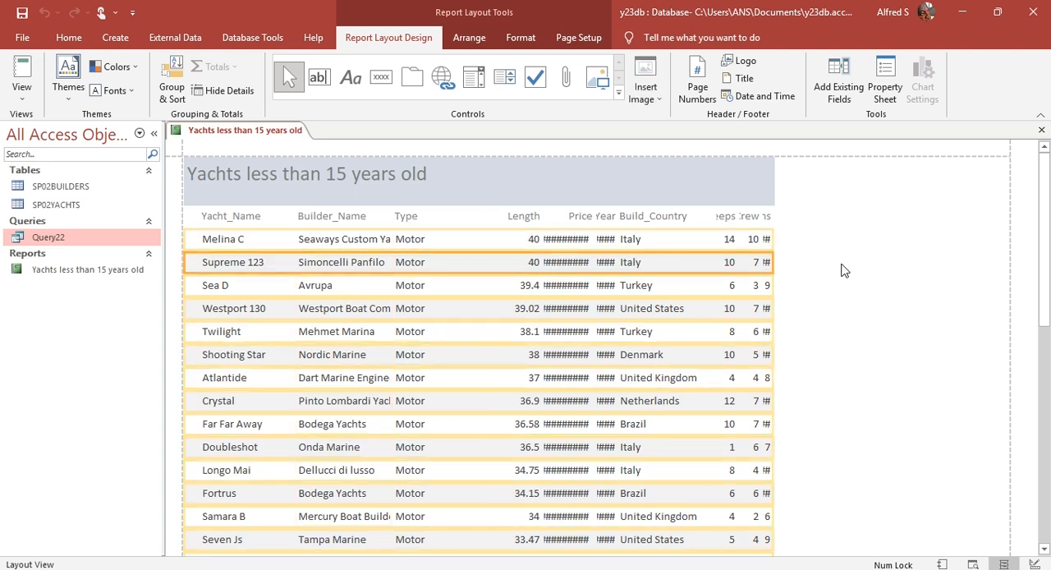
Step: Narrow the Type column to fit its label and data, checking the values down to the last record
{"action": "left_click", "coordinate": [456, 240]}
{"action": "scroll", "coordinate": [457, 418], "scroll_direction": "down", "scroll_amount": 6}
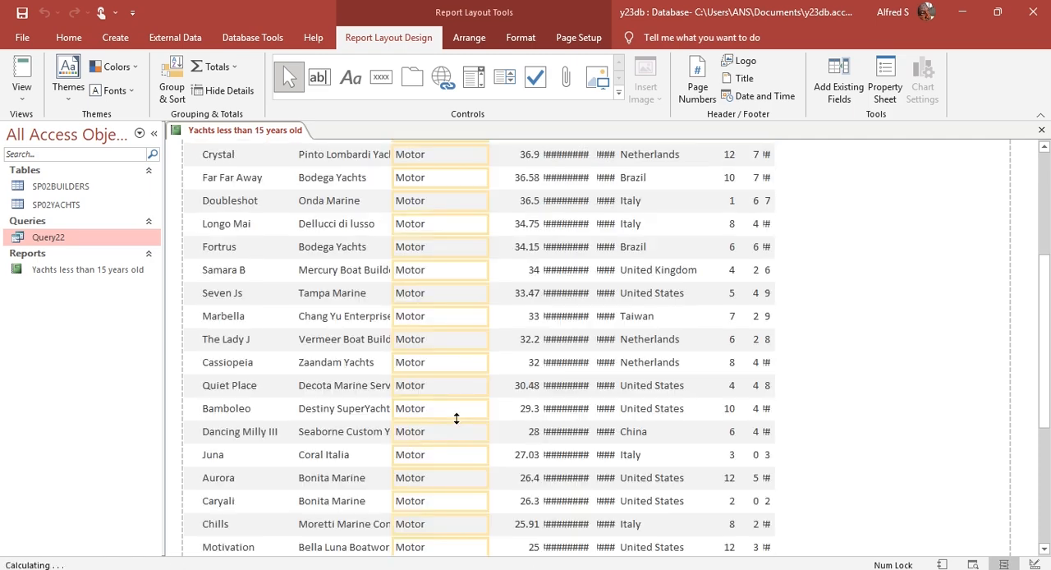
{"action": "scroll", "coordinate": [457, 418], "scroll_direction": "up", "scroll_amount": 6}
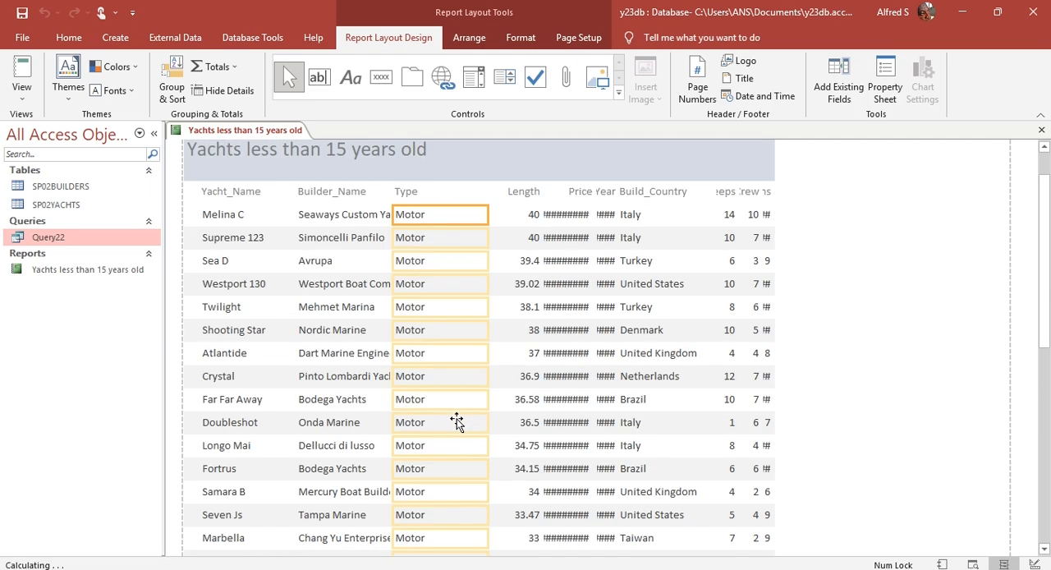
{"action": "left_click", "coordinate": [409, 217]}
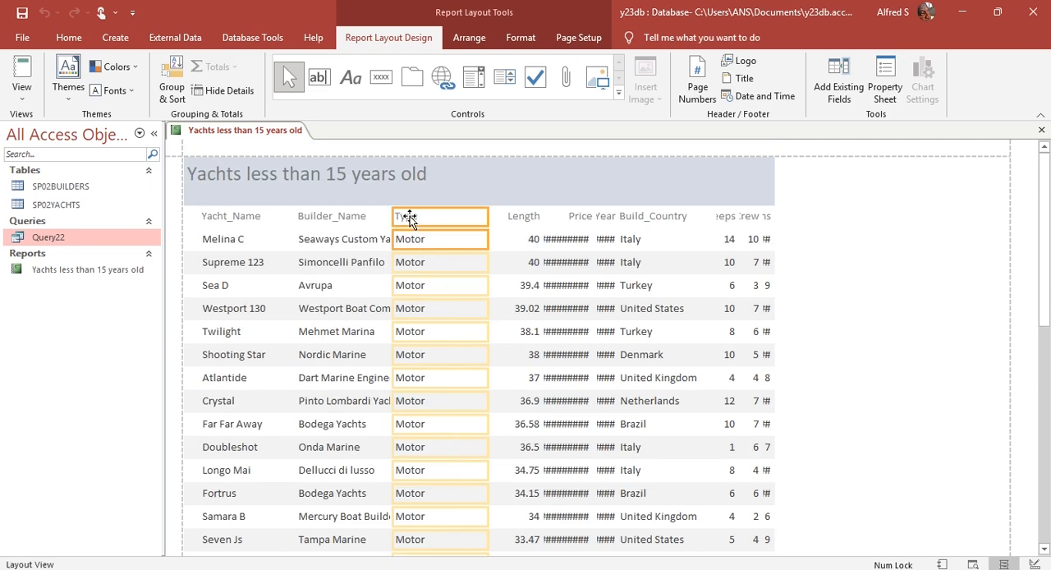
{"action": "left_click_drag", "start_coordinate": [487, 215], "coordinate": [429, 209]}
{"action": "scroll", "coordinate": [416, 345], "scroll_direction": "down", "scroll_amount": 6}
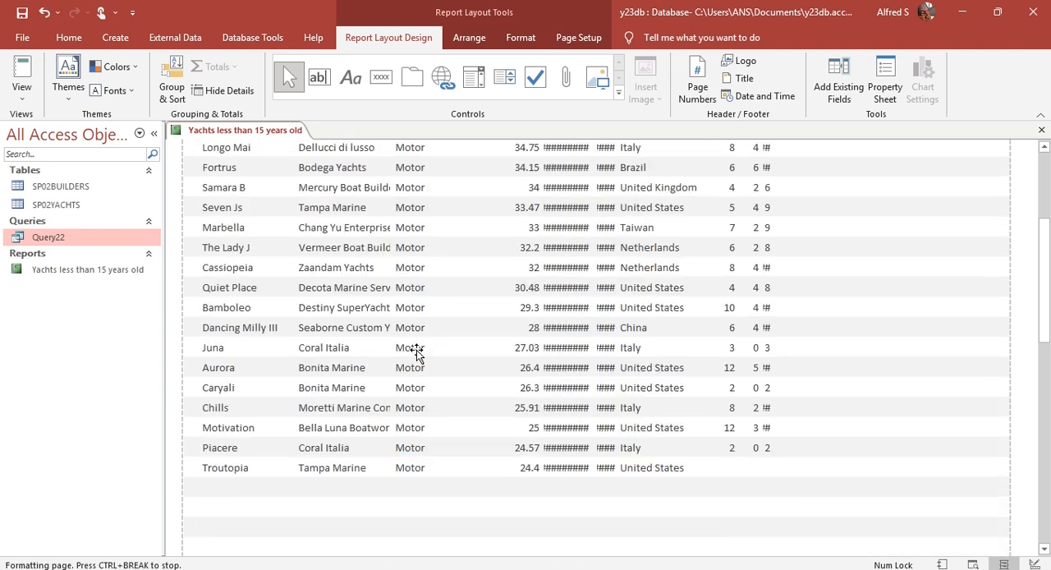
{"action": "scroll", "coordinate": [415, 351], "scroll_direction": "down", "scroll_amount": 3}
{"action": "scroll", "coordinate": [422, 481], "scroll_direction": "up", "scroll_amount": 8}
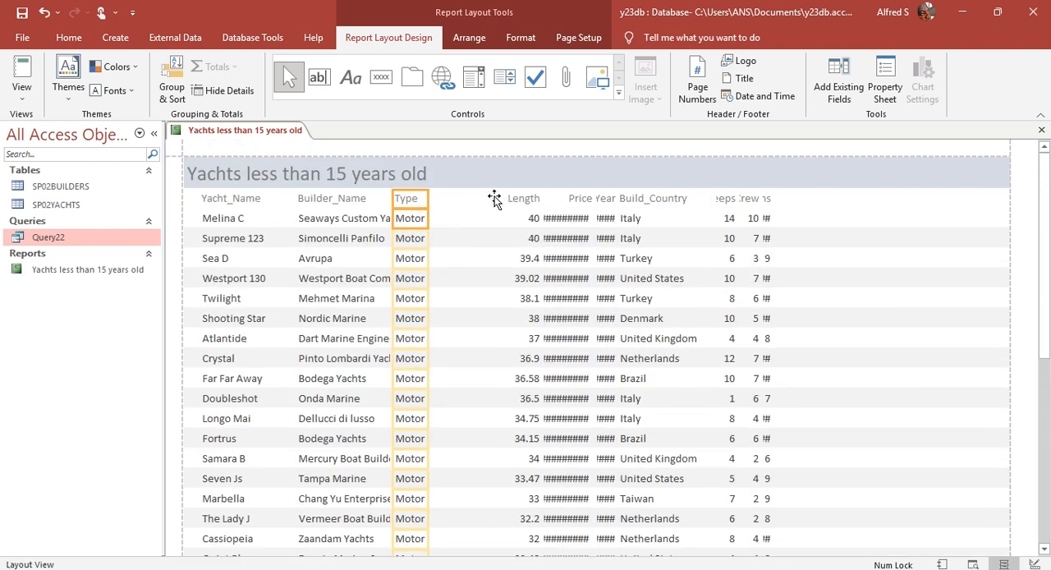
Step: Move the Type column, label and data together, to the right until it sits next to the Length column
{"action": "key", "text": "Right"}
{"action": "key", "text": "Right"}
{"action": "key", "text": "Right"}
{"action": "key", "text": "Right"}
{"action": "key", "text": "Right"}
{"action": "key", "text": "Right"}
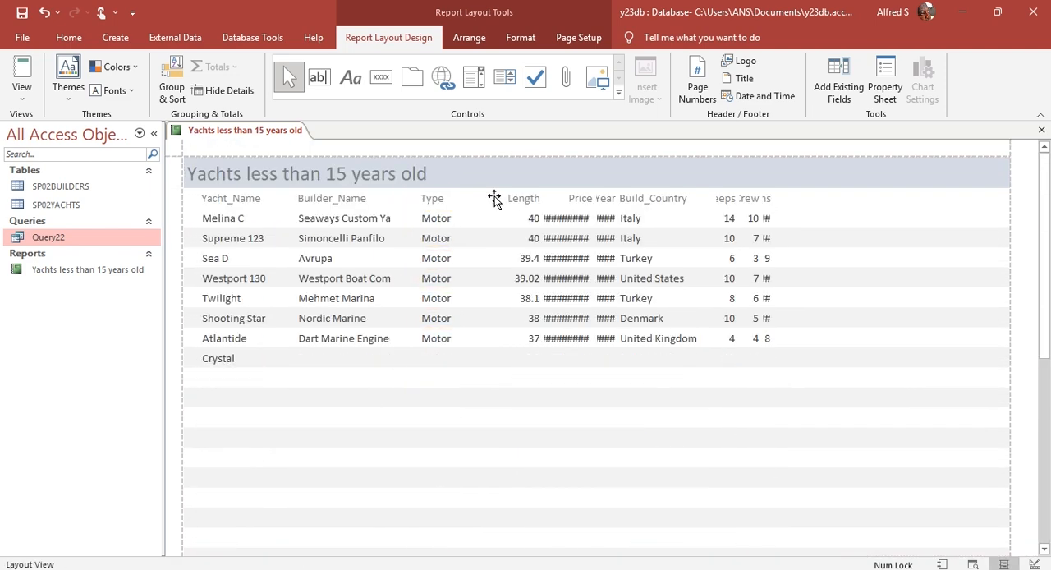
{"action": "key", "text": "Right"}
{"action": "key", "text": "Right"}
{"action": "key", "text": "Right"}
{"action": "key", "text": "Right"}
{"action": "key", "text": "Right"}
{"action": "key", "text": "Right"}
{"action": "key", "text": "Right"}
{"action": "key", "text": "Right"}
{"action": "key", "text": "Right"}
{"action": "key", "text": "Right"}
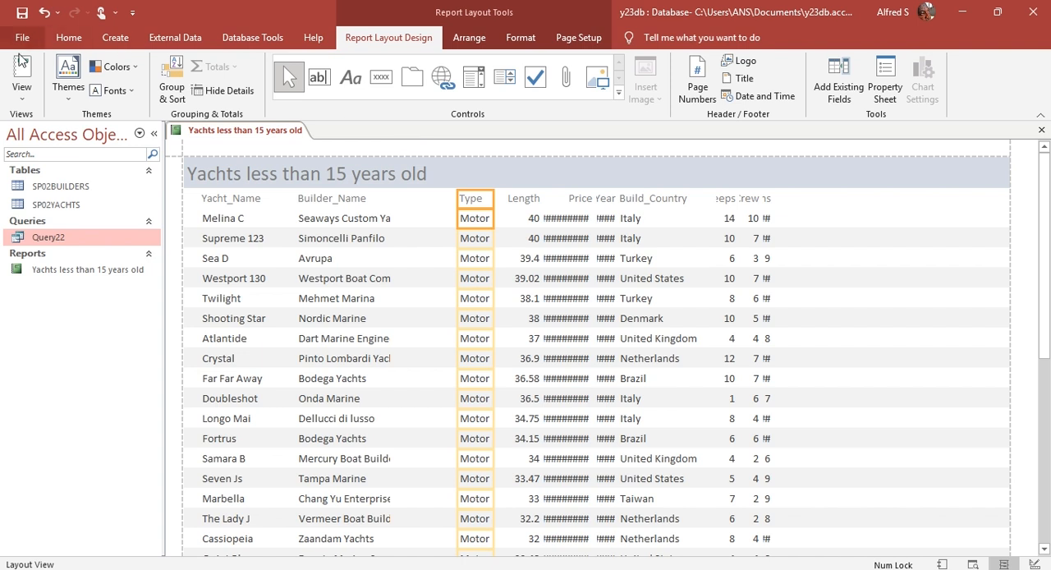
Step: Show the report in Print Preview and check the page-width requirement in question 22 of the exam paper
{"action": "left_click", "coordinate": [23, 95]}
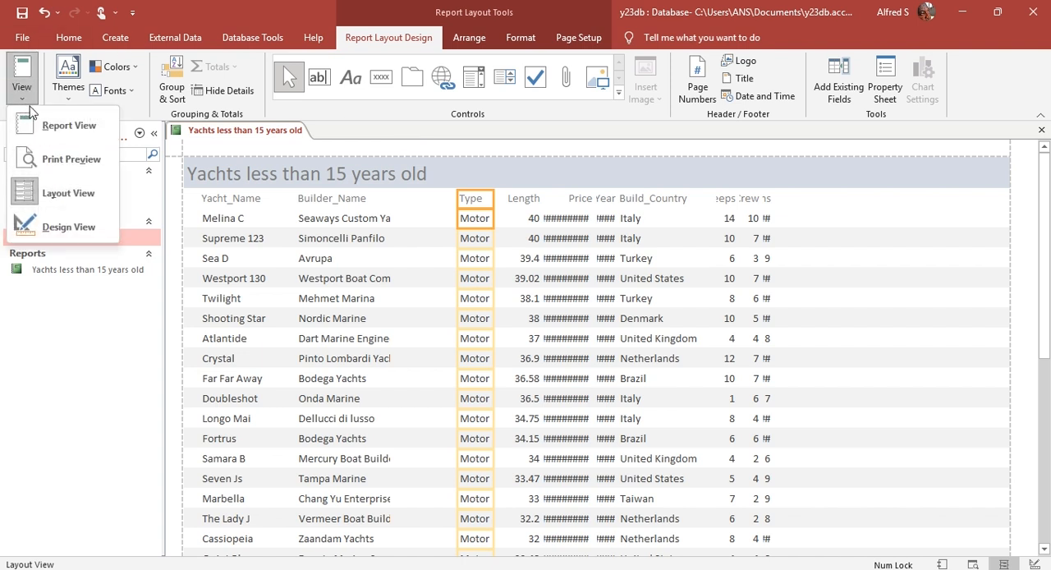
{"action": "left_click", "coordinate": [71, 160]}
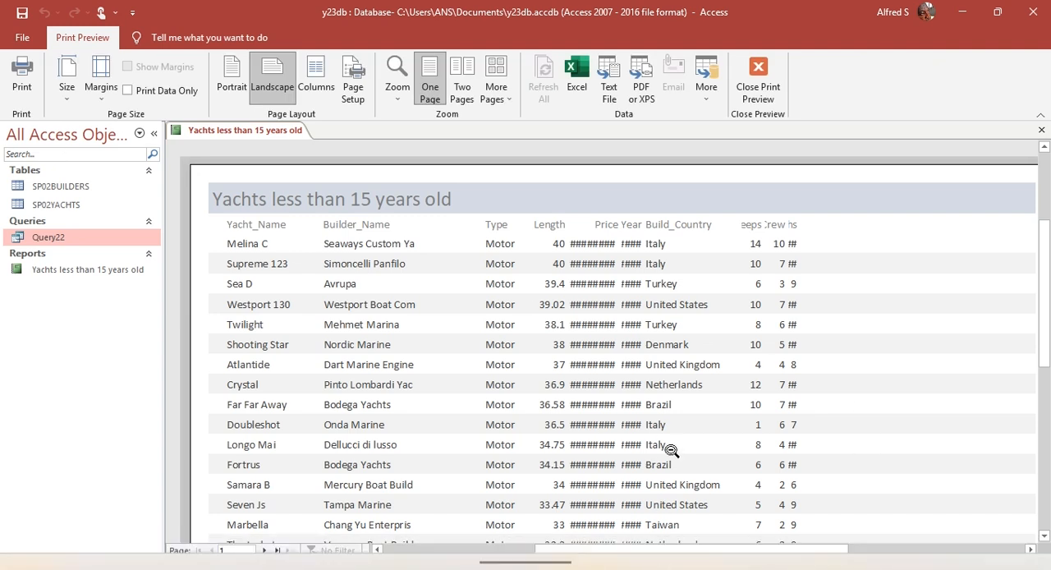
{"action": "left_click_drag", "start_coordinate": [711, 556], "coordinate": [734, 556]}
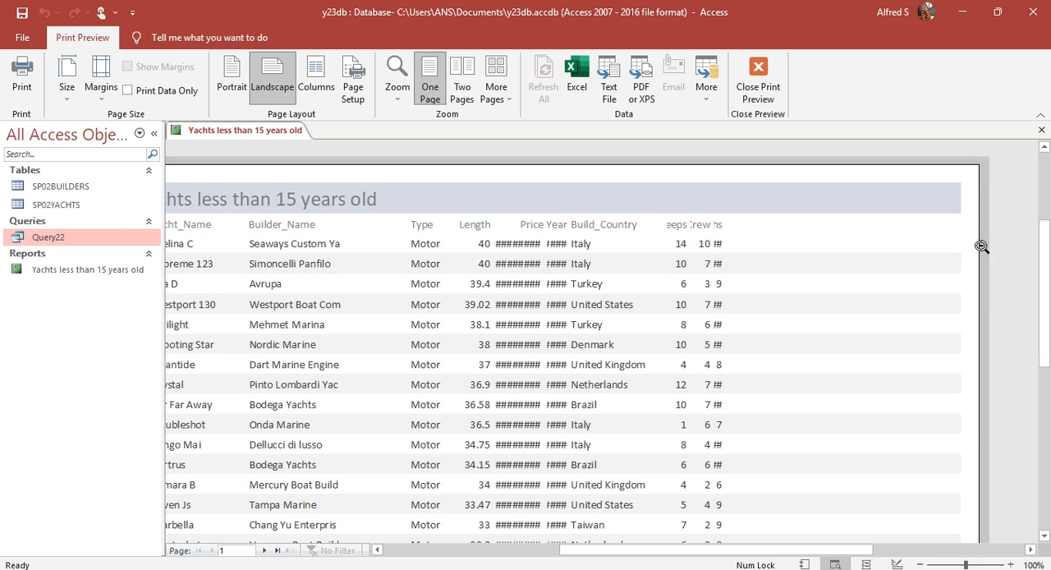
{"action": "left_click", "coordinate": [325, 568]}
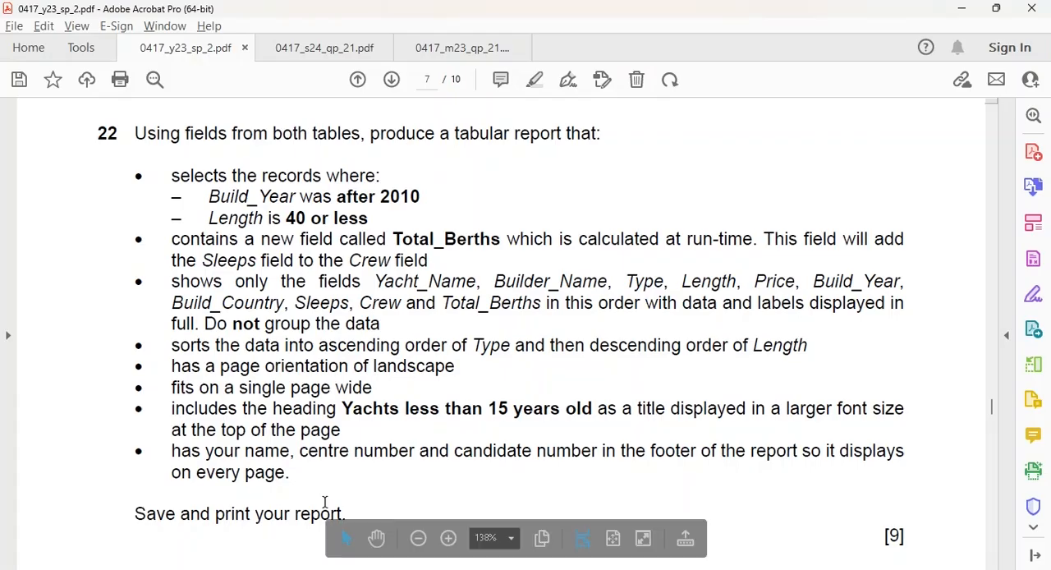
{"action": "key", "text": "alt+Tab"}
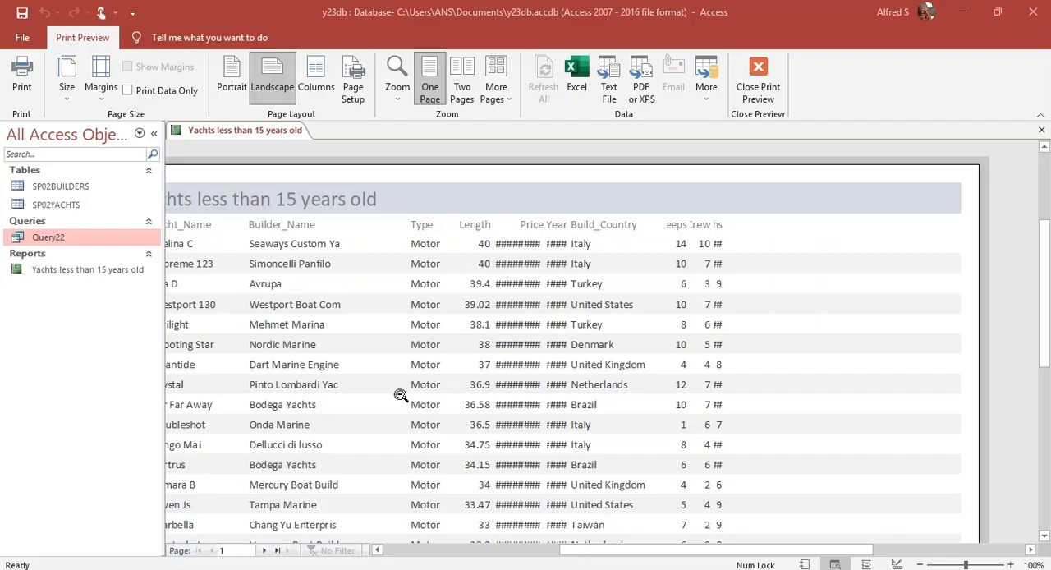
Step: Examine the previewed page for cut-off data and unused width beside the last column, and close the preview
{"action": "left_click_drag", "start_coordinate": [729, 555], "coordinate": [695, 555]}
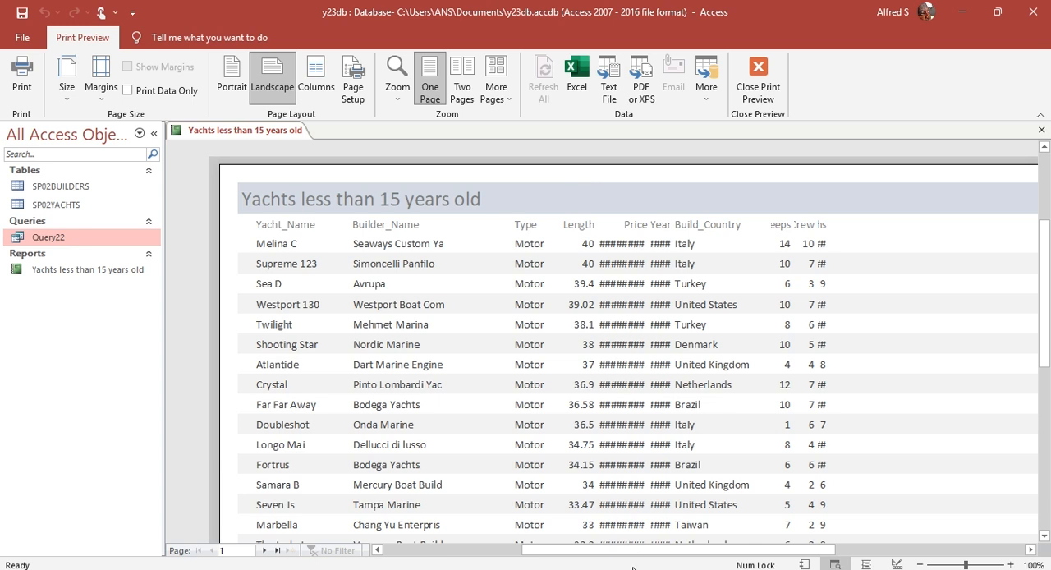
{"action": "left_click_drag", "start_coordinate": [640, 549], "coordinate": [600, 550]}
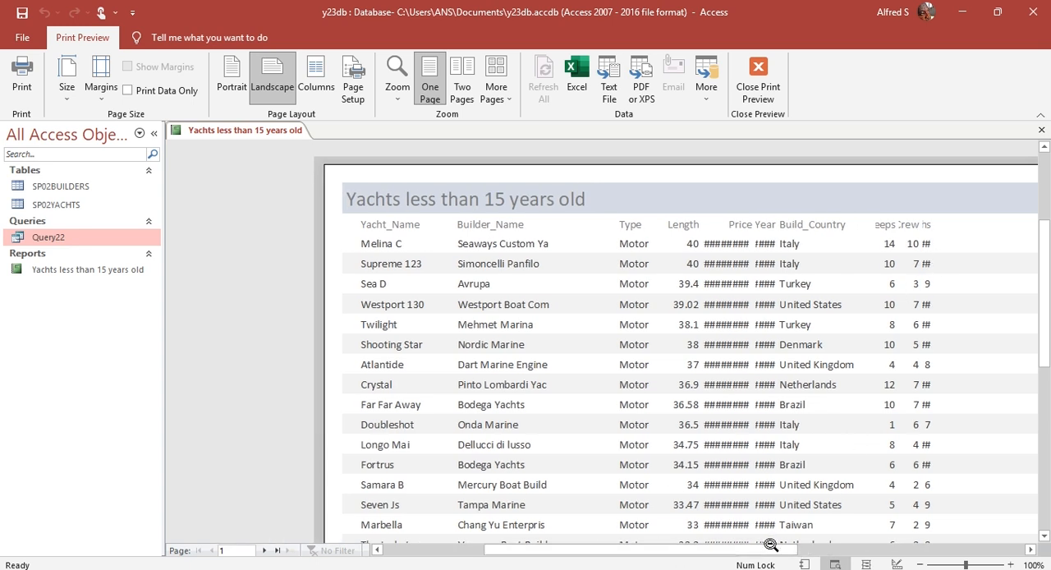
{"action": "left_click_drag", "start_coordinate": [765, 549], "coordinate": [816, 552]}
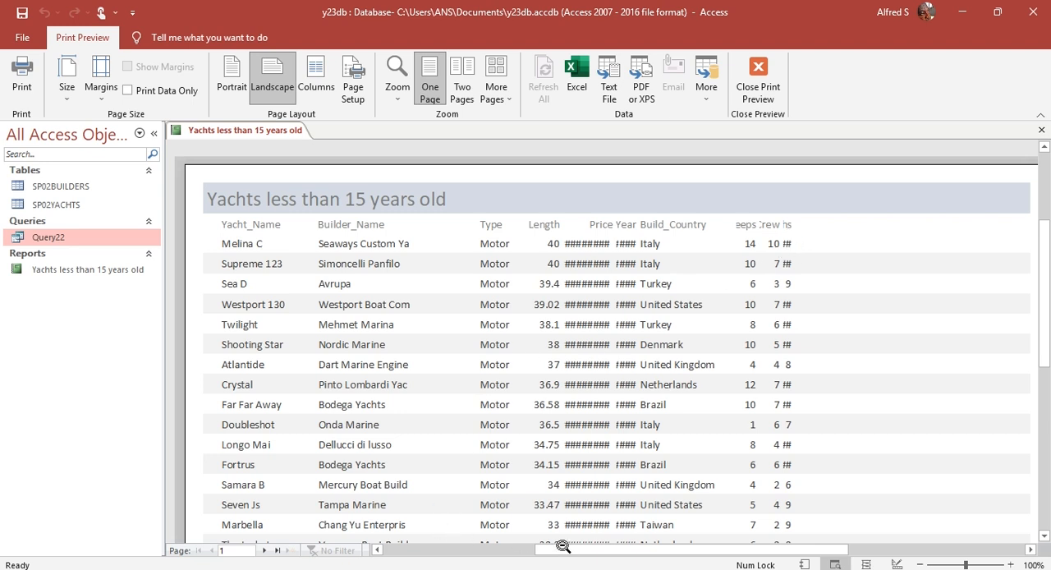
{"action": "scroll", "coordinate": [324, 331], "scroll_direction": "down", "scroll_amount": 3}
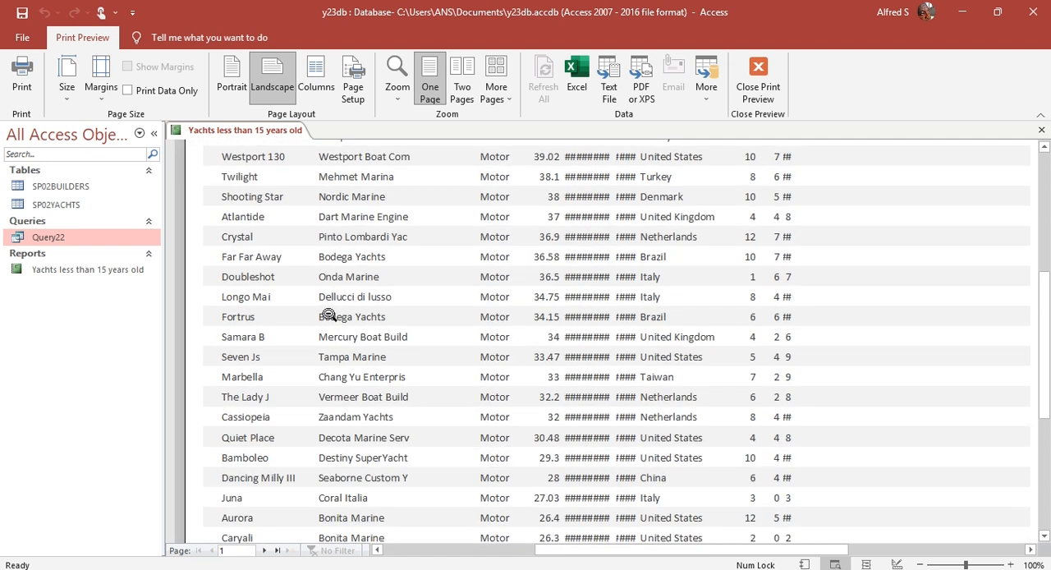
{"action": "scroll", "coordinate": [419, 320], "scroll_direction": "up", "scroll_amount": 4}
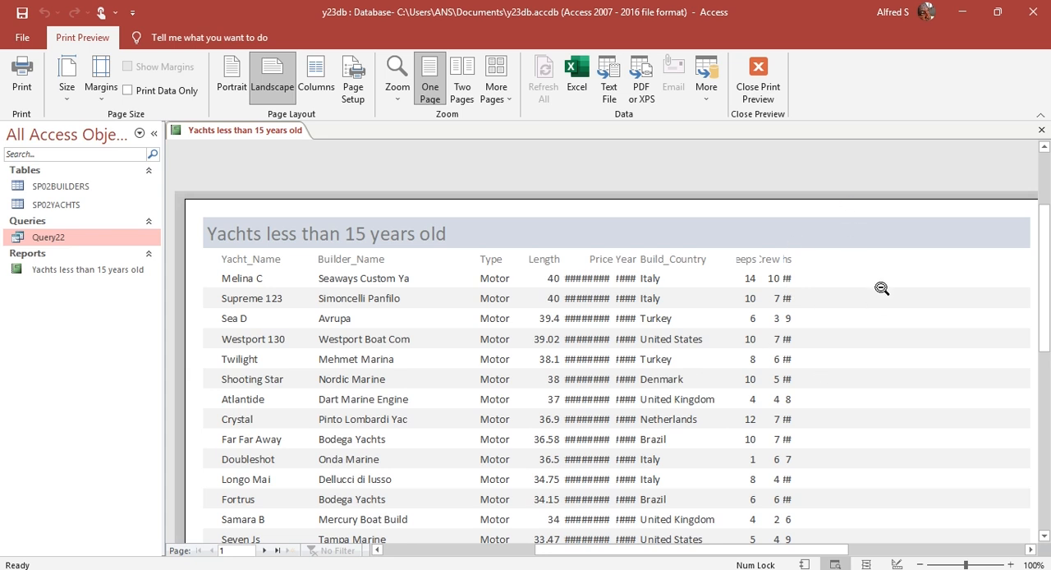
{"action": "scroll", "coordinate": [777, 553], "scroll_direction": "right", "scroll_amount": 1}
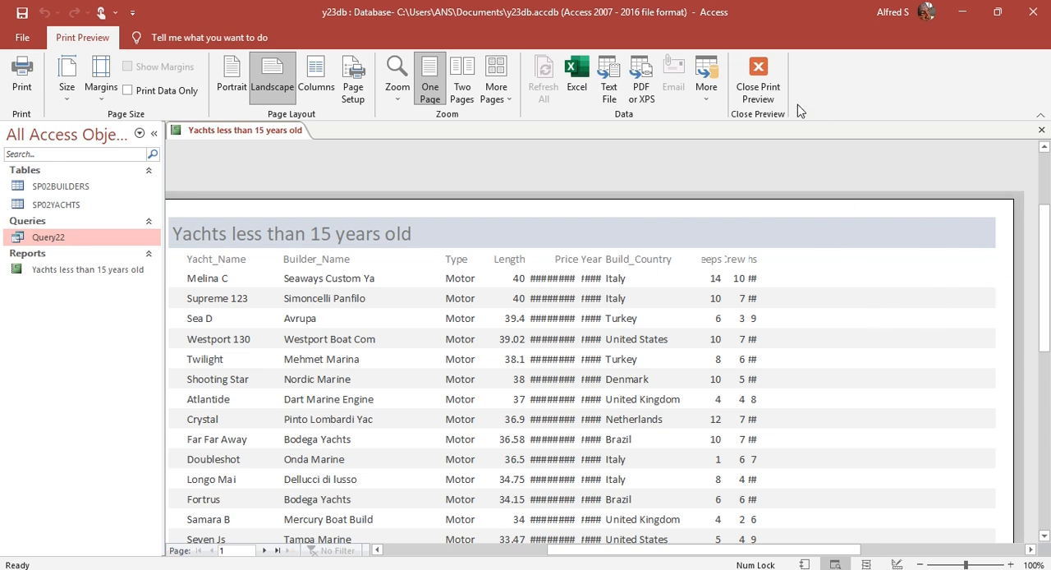
{"action": "left_click", "coordinate": [758, 79]}
Step: Select the labels and data of the Sleeps, Crew and Total_Berths columns and move them together toward the right page margin
{"action": "left_click", "coordinate": [768, 198]}
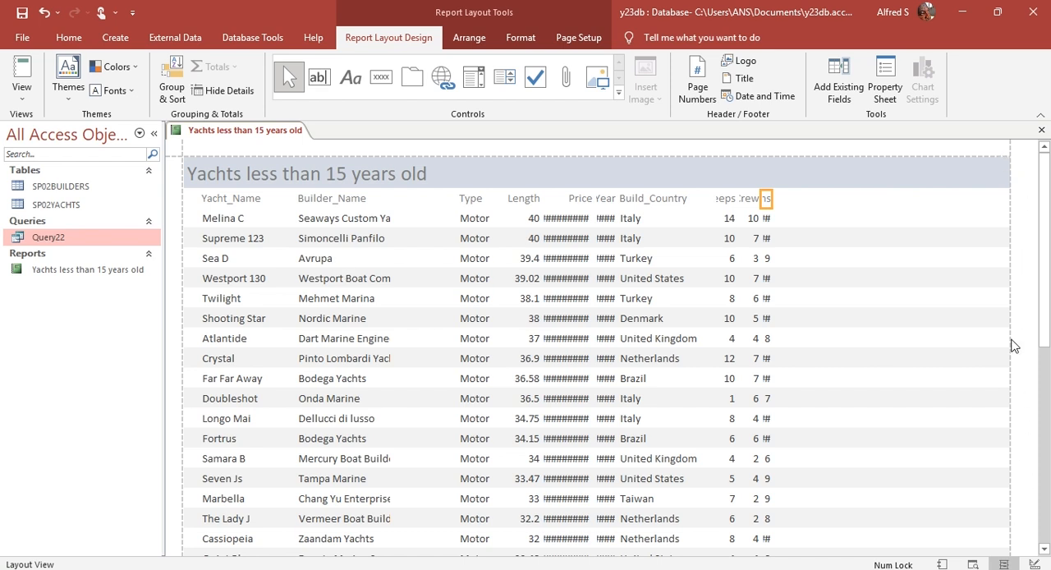
{"action": "left_click", "coordinate": [768, 219], "text": "shift"}
{"action": "left_click", "coordinate": [751, 199], "text": "shift"}
{"action": "left_click", "coordinate": [754, 219], "text": "shift"}
{"action": "left_click", "coordinate": [726, 201], "text": "shift"}
{"action": "left_click", "coordinate": [728, 218], "text": "shift"}
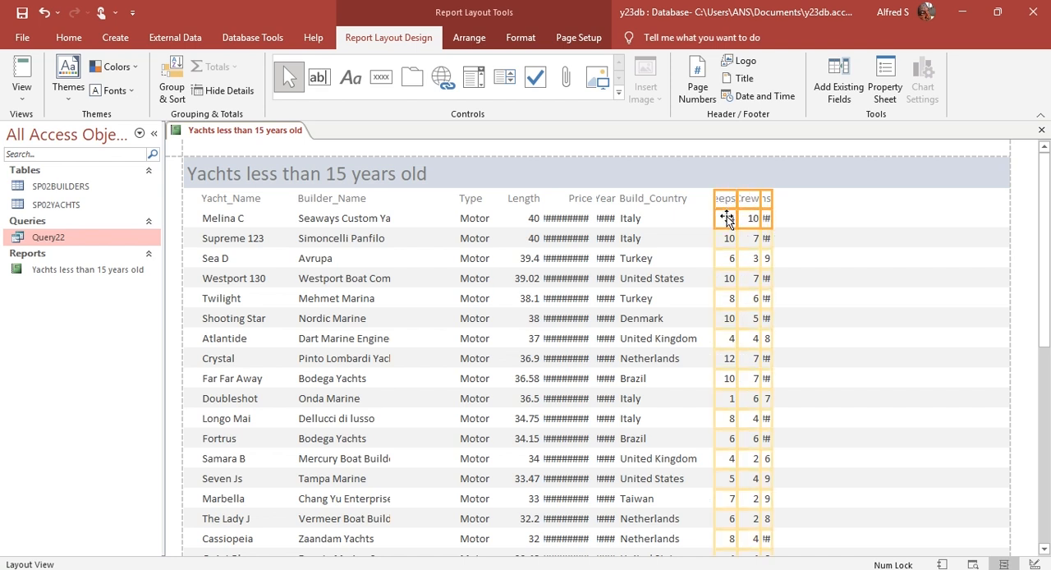
{"action": "key", "text": "Right"}
{"action": "key", "text": "Right"}
{"action": "key", "text": "Right"}
{"action": "key", "text": "Right"}
{"action": "key", "text": "Right"}
{"action": "key", "text": "Right"}
{"action": "key", "text": "Right"}
{"action": "key", "text": "Right"}
{"action": "key", "text": "Right"}
{"action": "key", "text": "Right"}
{"action": "key", "text": "Right"}
{"action": "key", "text": "Right"}
{"action": "key", "text": "Right"}
{"action": "key", "text": "Right"}
{"action": "key", "text": "Right"}
{"action": "key", "text": "Right"}
{"action": "key", "text": "Right"}
{"action": "key", "text": "Right"}
{"action": "key", "text": "Right"}
{"action": "key", "text": "Right"}
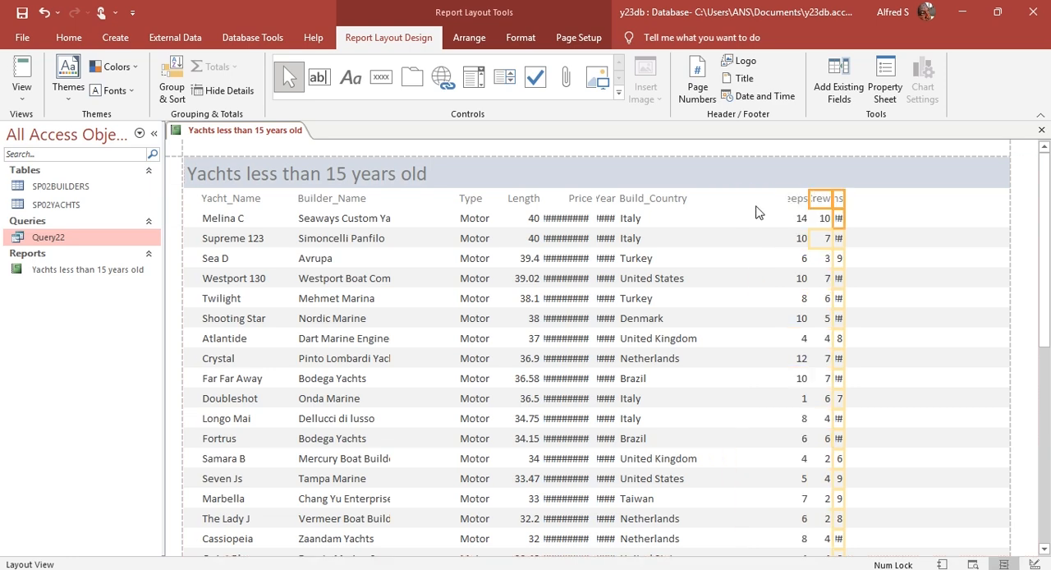
{"action": "key", "text": "Right"}
{"action": "key", "text": "Right"}
{"action": "key", "text": "Right"}
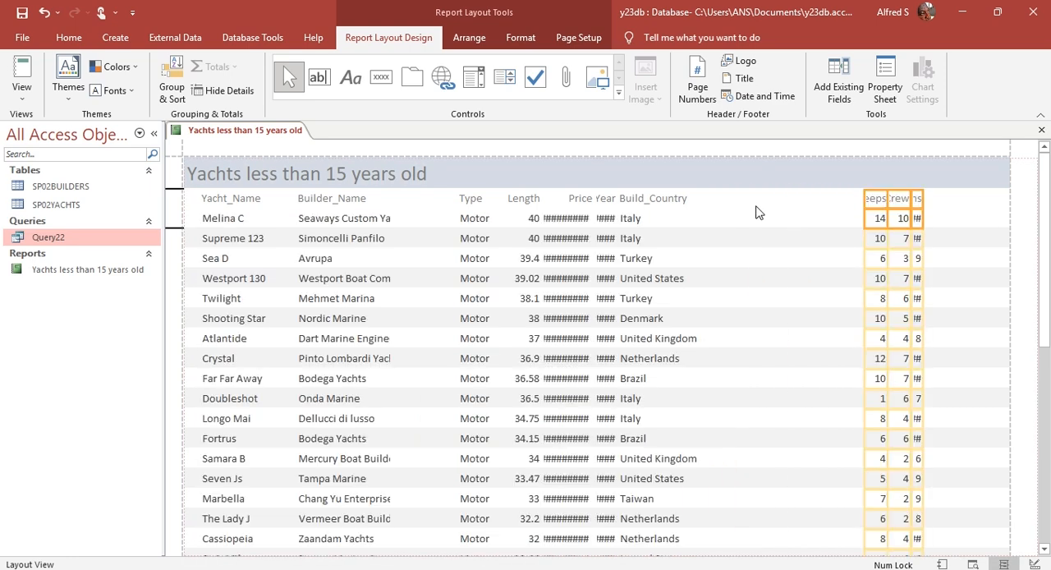
{"action": "left_click", "coordinate": [991, 201]}
Step: Widen the Total_Berths column, label and data, until its label and values are shown in full
{"action": "left_click", "coordinate": [929, 197]}
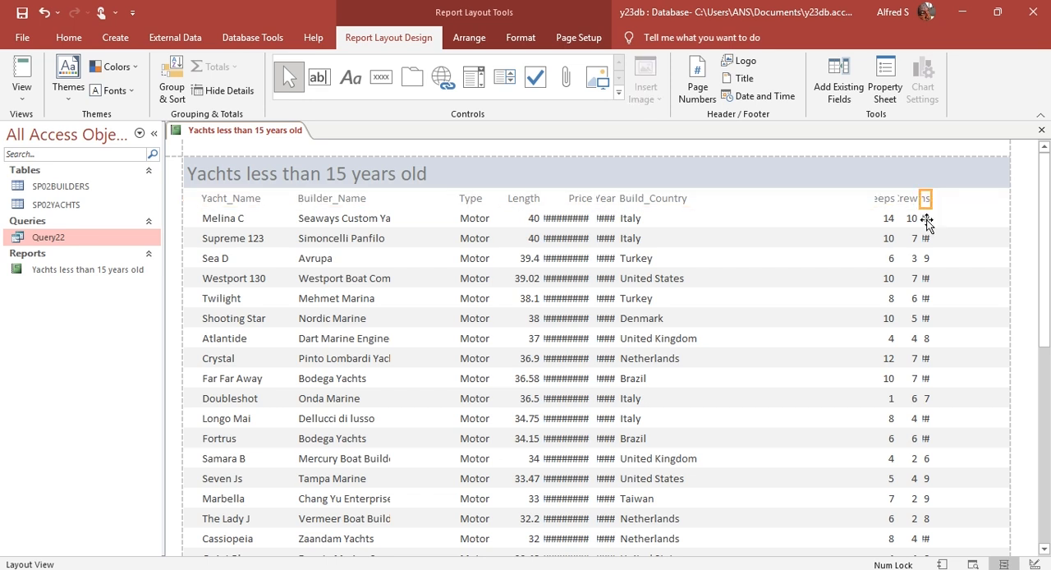
{"action": "left_click", "coordinate": [925, 217]}
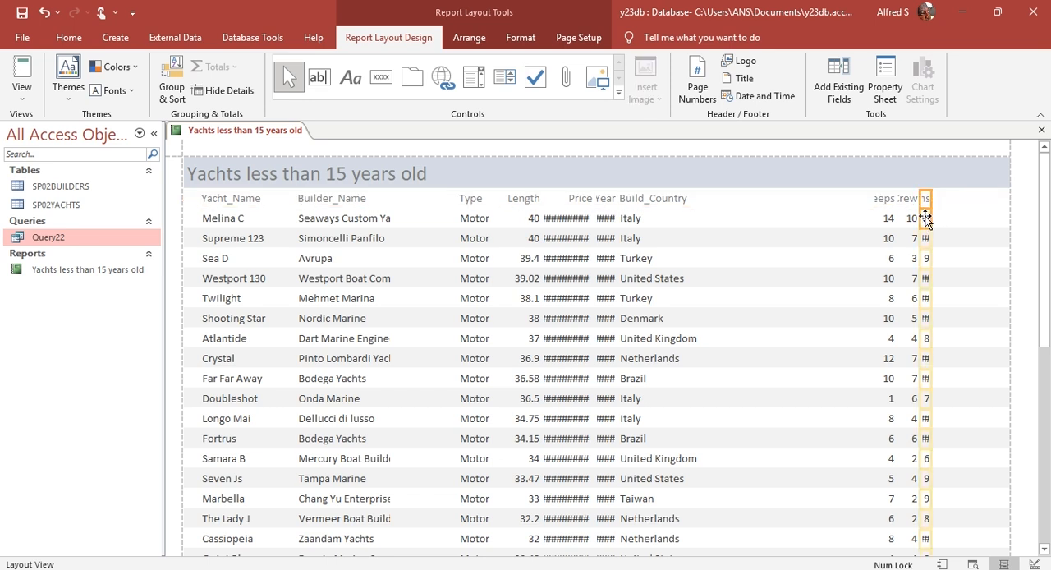
{"action": "left_click_drag", "start_coordinate": [928, 200], "coordinate": [983, 200]}
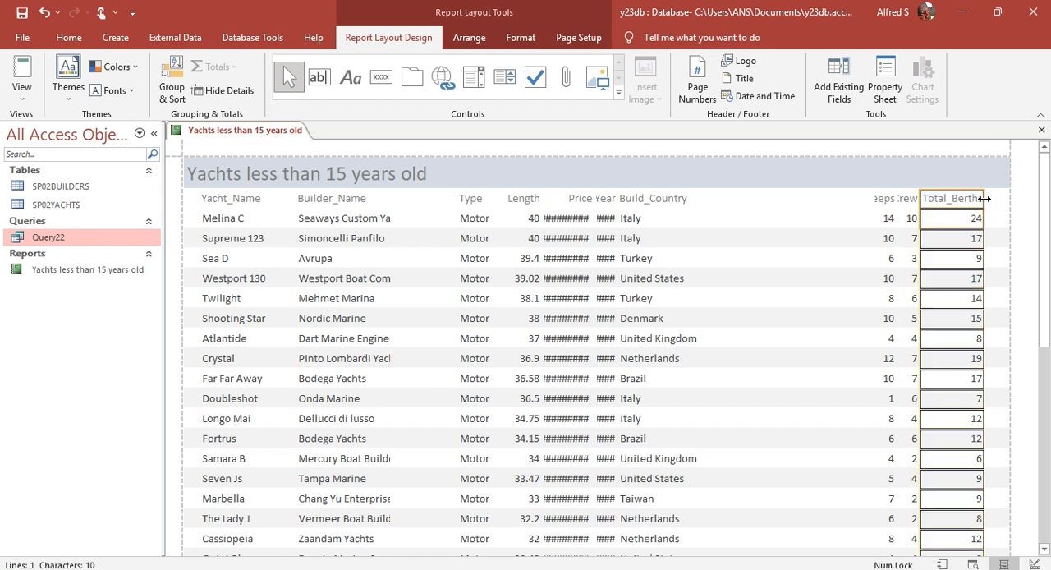
{"action": "left_click_drag", "start_coordinate": [984, 198], "coordinate": [985, 199]}
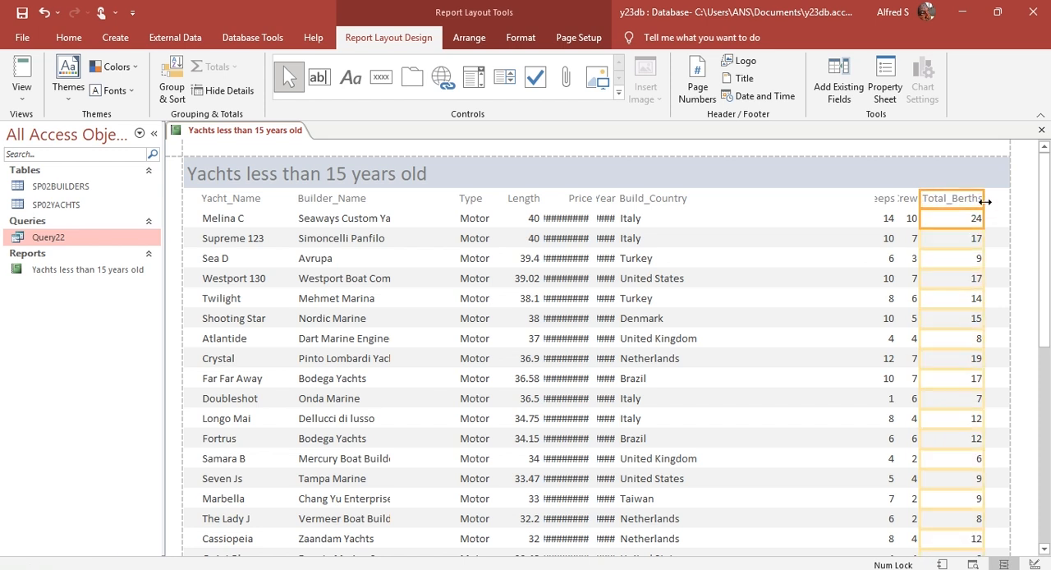
Step: Move the Total_Berths column to the right edge of the report page
{"action": "key", "text": "Right"}
{"action": "key", "text": "Right"}
{"action": "key", "text": "Right"}
{"action": "key", "text": "Right"}
{"action": "key", "text": "Right"}
{"action": "key", "text": "Right"}
{"action": "key", "text": "Right"}
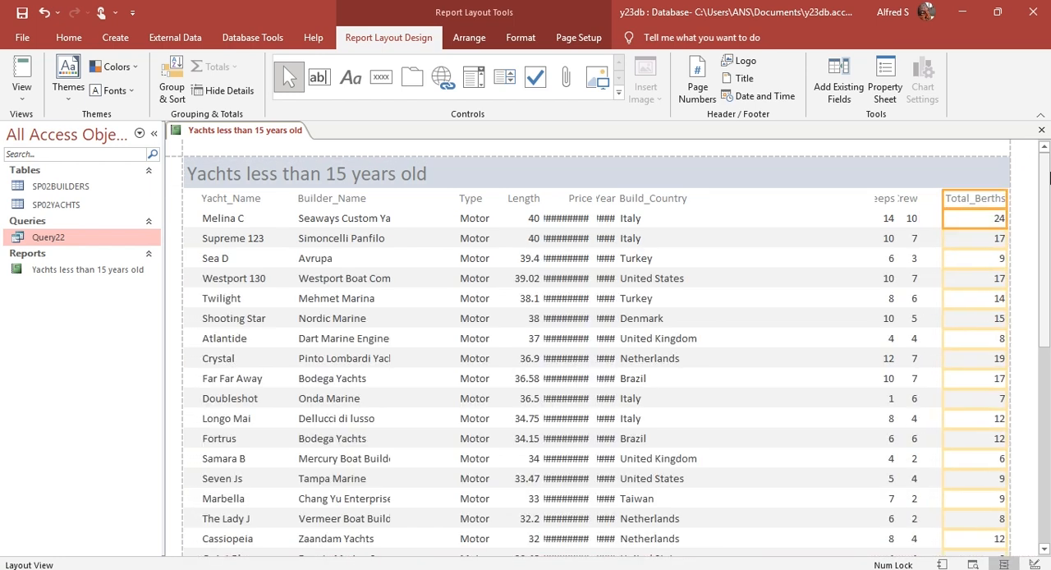
Step: Widen the Crew column until its label is shown in full, and check its values down the report
{"action": "left_click", "coordinate": [915, 212]}
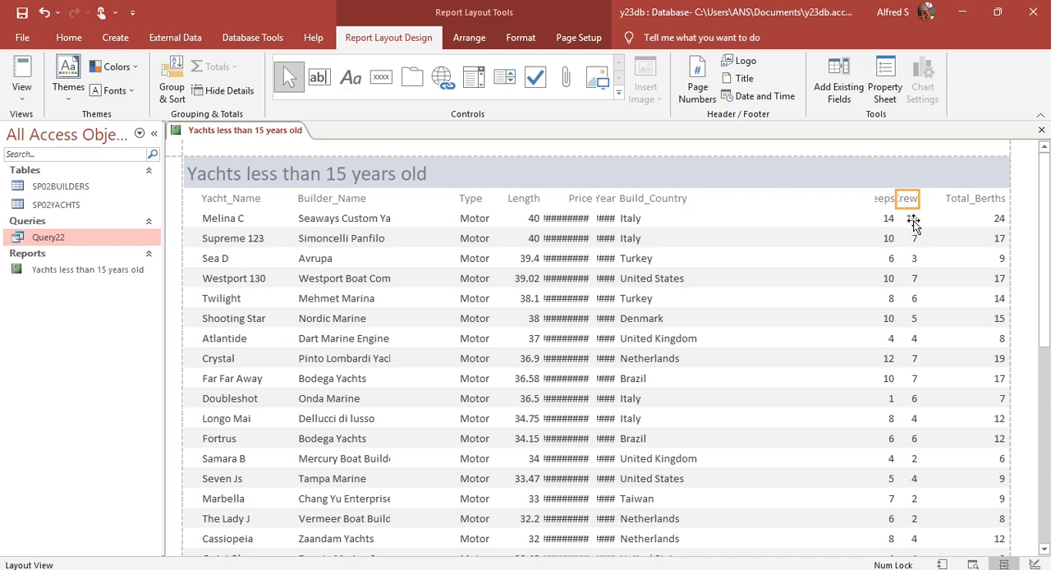
{"action": "left_click_drag", "start_coordinate": [916, 211], "coordinate": [926, 211]}
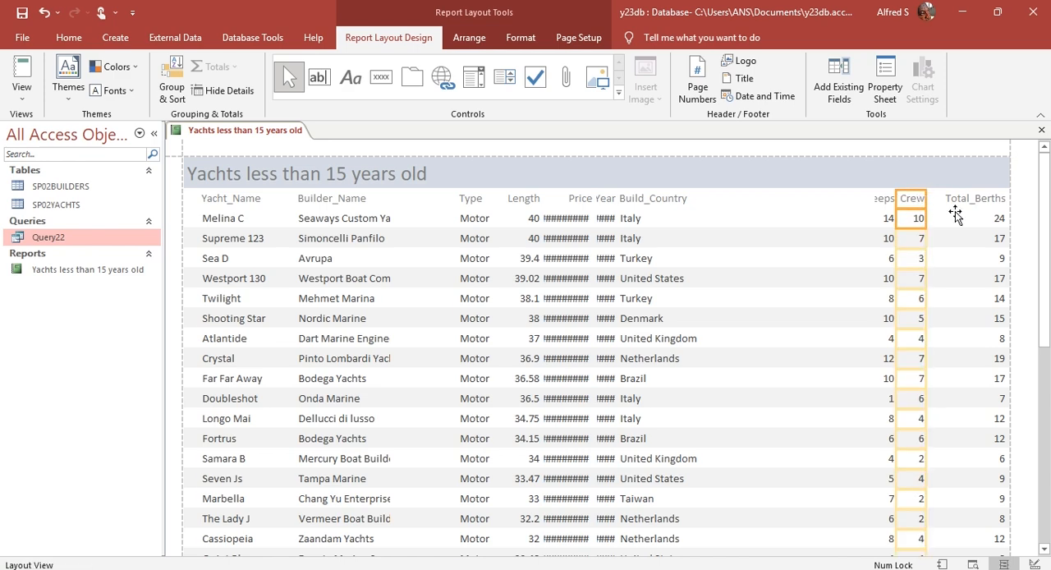
{"action": "scroll", "coordinate": [940, 257], "scroll_direction": "down", "scroll_amount": 3}
{"action": "scroll", "coordinate": [940, 257], "scroll_direction": "down", "scroll_amount": 6}
{"action": "scroll", "coordinate": [940, 257], "scroll_direction": "up", "scroll_amount": 9}
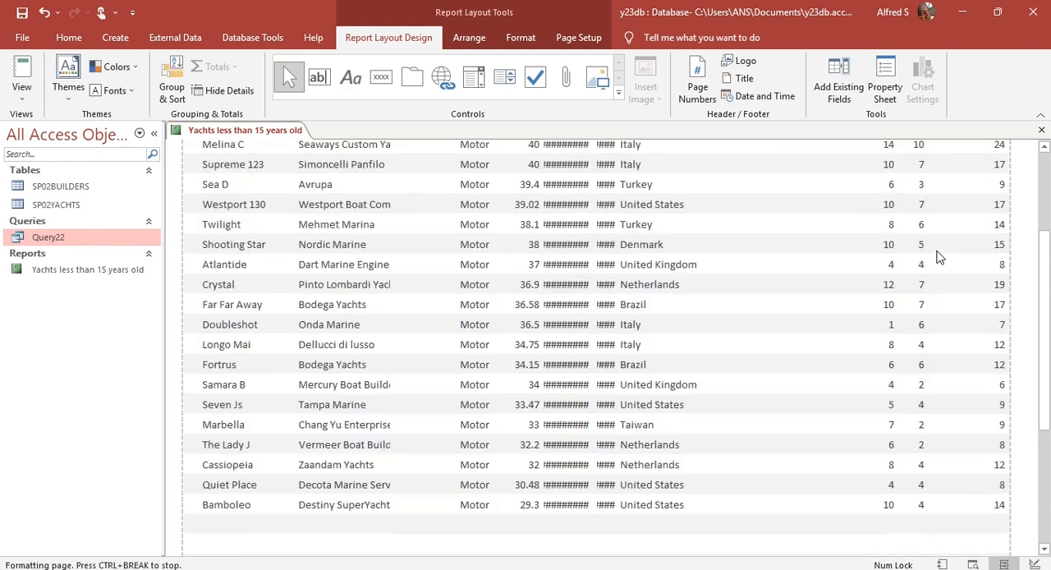
Step: Move the Crew column to the right so that it sits directly beside Total_Berths
{"action": "key", "text": "Right"}
{"action": "key", "text": "Right"}
{"action": "key", "text": "Right"}
{"action": "key", "text": "Right"}
{"action": "key", "text": "Right"}
{"action": "key", "text": "Right"}
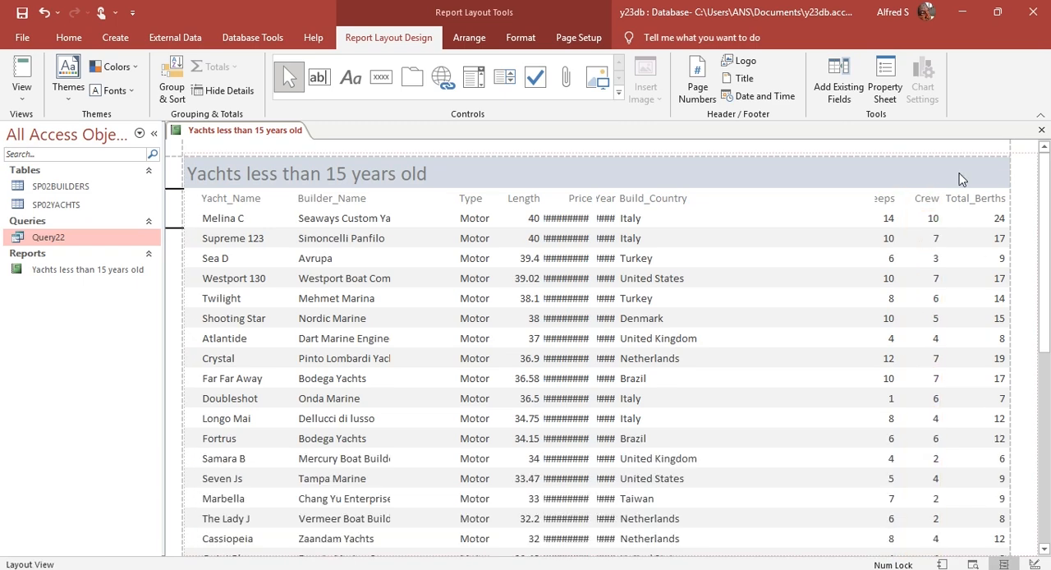
{"action": "key", "text": "Left"}
{"action": "key", "text": "Left"}
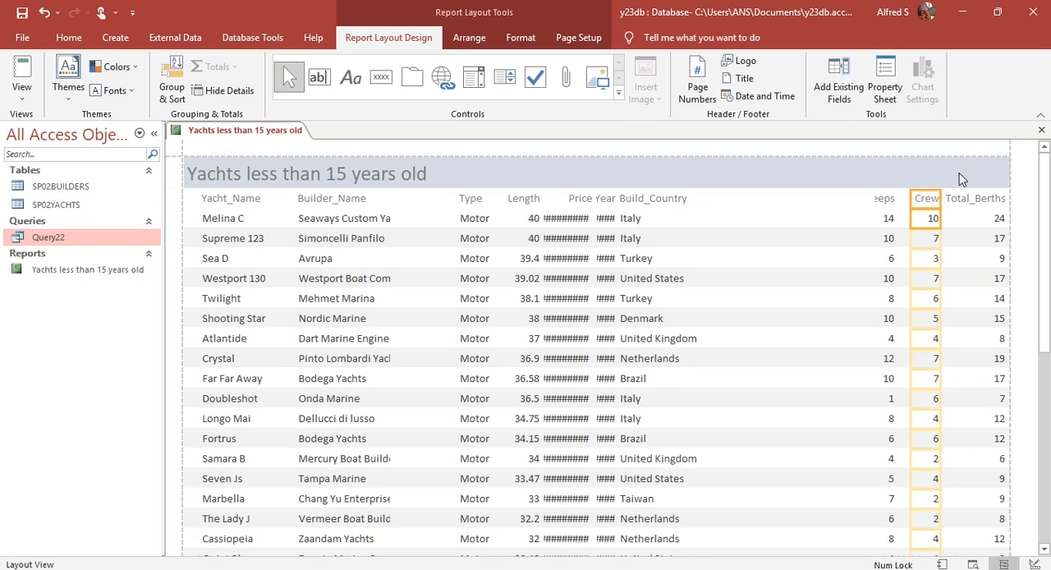
Step: Widen the Sleeps column until its label is shown in full, and check its values down the report
{"action": "left_click", "coordinate": [885, 200]}
{"action": "left_click", "coordinate": [888, 218], "text": "shift"}
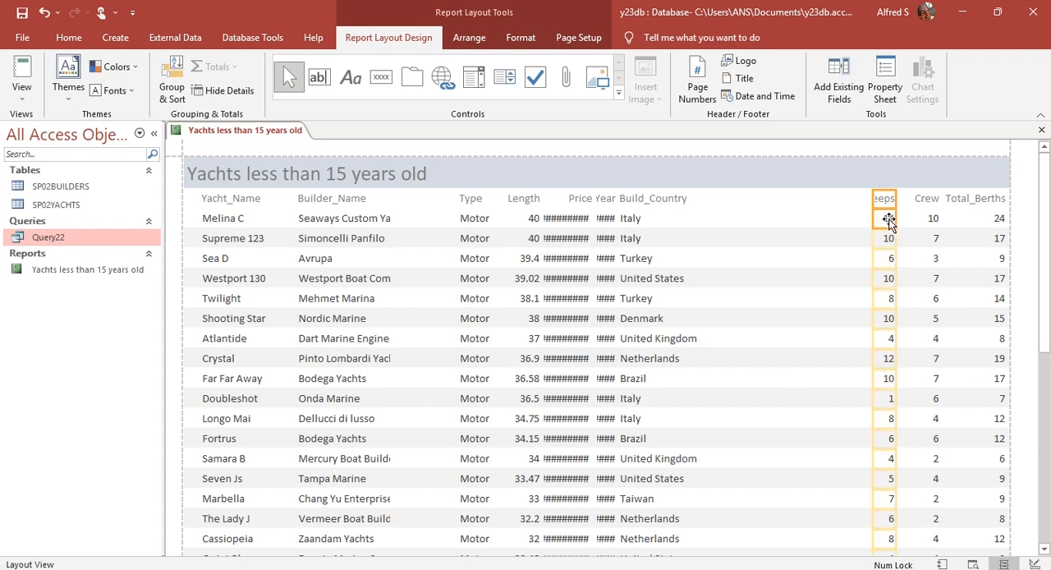
{"action": "left_click_drag", "start_coordinate": [895, 198], "coordinate": [908, 198]}
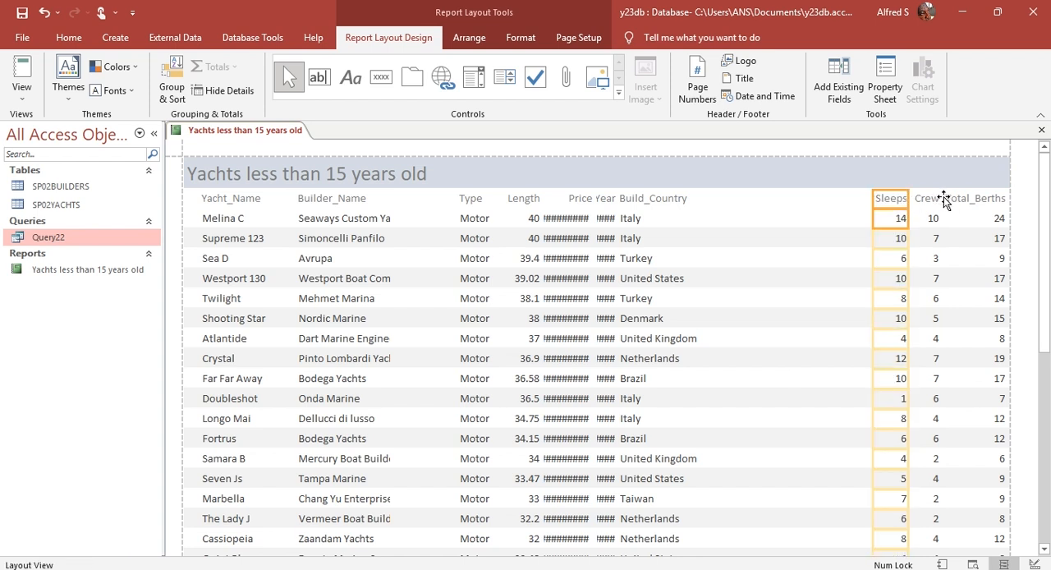
{"action": "scroll", "coordinate": [969, 210], "scroll_direction": "down", "scroll_amount": 6}
{"action": "scroll", "coordinate": [972, 242], "scroll_direction": "down", "scroll_amount": 1}
{"action": "scroll", "coordinate": [972, 242], "scroll_direction": "up", "scroll_amount": 5}
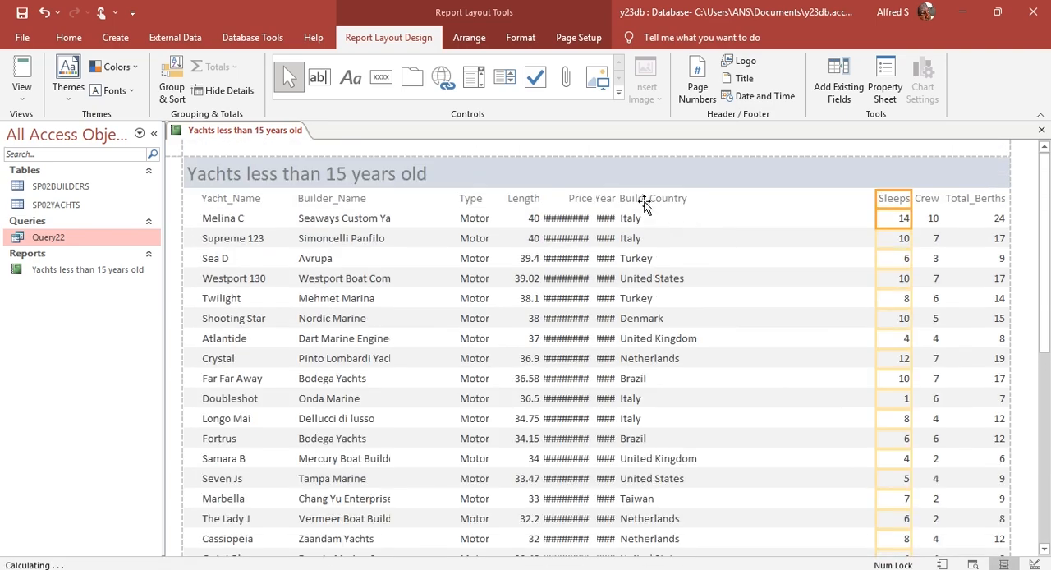
Step: Narrow the Build_Country column so that it just fits its longest country name, checking its values down the report
{"action": "left_click", "coordinate": [645, 201]}
{"action": "left_click", "coordinate": [638, 225], "text": "shift"}
{"action": "scroll", "coordinate": [660, 285], "scroll_direction": "down", "scroll_amount": 5}
{"action": "scroll", "coordinate": [658, 284], "scroll_direction": "down", "scroll_amount": 4}
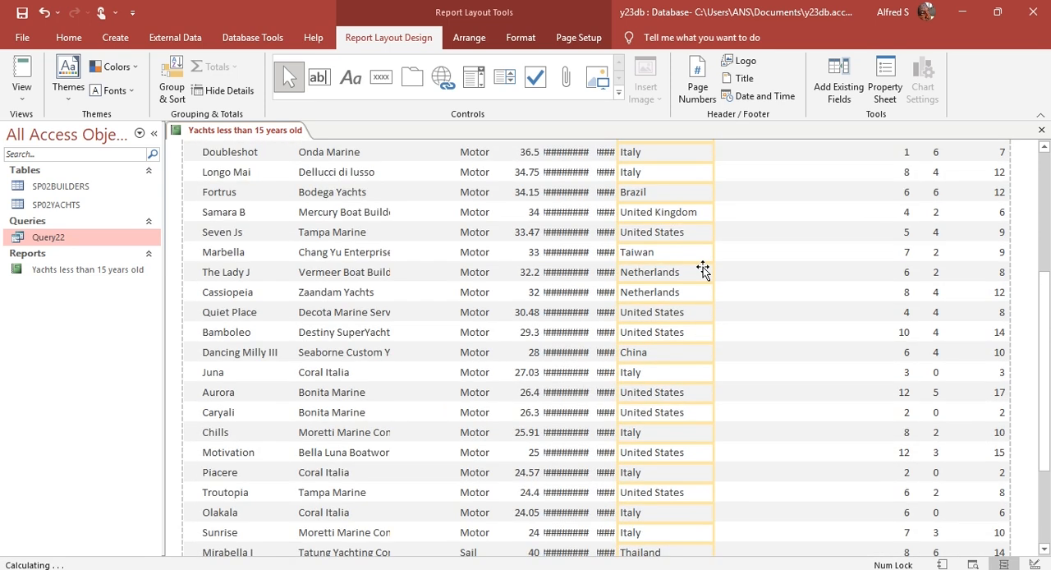
{"action": "left_click_drag", "start_coordinate": [704, 214], "coordinate": [699, 217]}
{"action": "scroll", "coordinate": [674, 322], "scroll_direction": "up", "scroll_amount": 5}
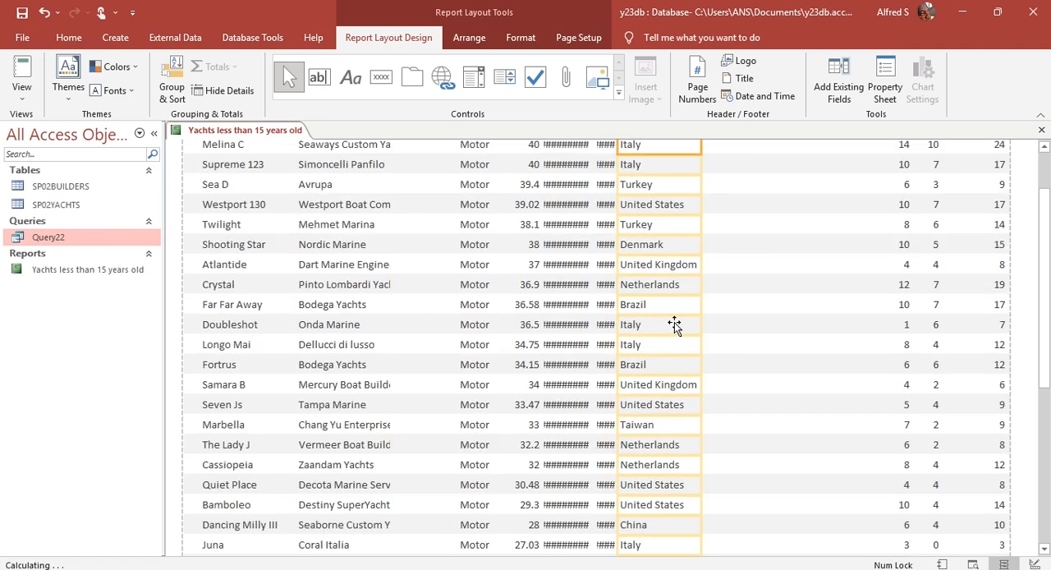
Step: Move the Build_Country column to the right so that it sits directly beside Sleeps
{"action": "key", "text": "Right"}
{"action": "key", "text": "Right"}
{"action": "key", "text": "Right"}
{"action": "key", "text": "Right"}
{"action": "key", "text": "Right"}
{"action": "key", "text": "Right"}
{"action": "key", "text": "Right"}
{"action": "key", "text": "Right"}
{"action": "key", "text": "Right"}
{"action": "key", "text": "Right"}
{"action": "key", "text": "Right"}
{"action": "key", "text": "Right"}
{"action": "key", "text": "Right"}
{"action": "key", "text": "Right"}
{"action": "key", "text": "Right"}
{"action": "key", "text": "Right"}
{"action": "key", "text": "Right"}
{"action": "key", "text": "Right"}
{"action": "key", "text": "Right"}
{"action": "key", "text": "Right"}
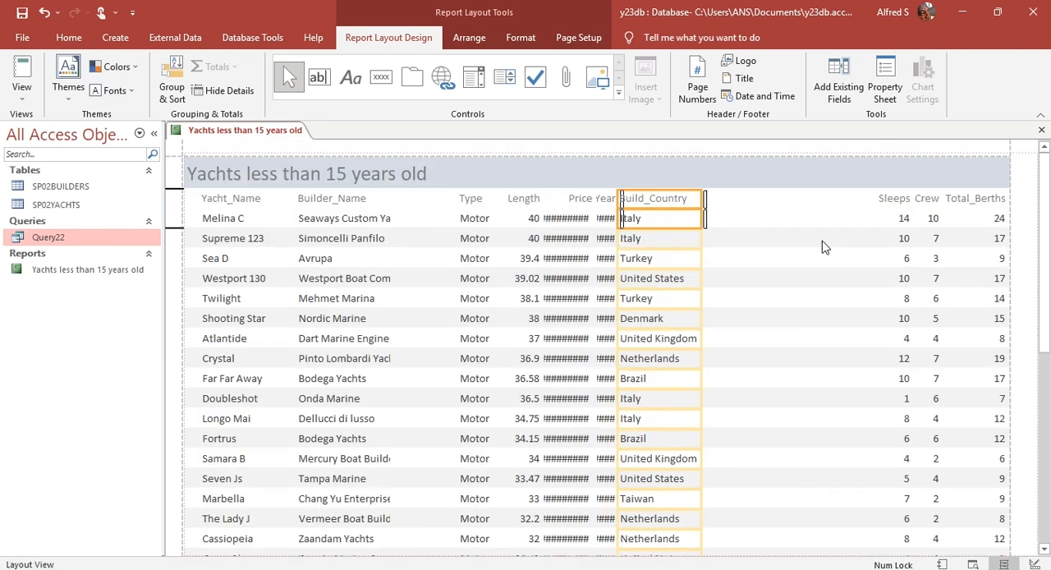
{"action": "key", "text": "Right"}
{"action": "key", "text": "Right"}
{"action": "key", "text": "Right"}
{"action": "key", "text": "Right"}
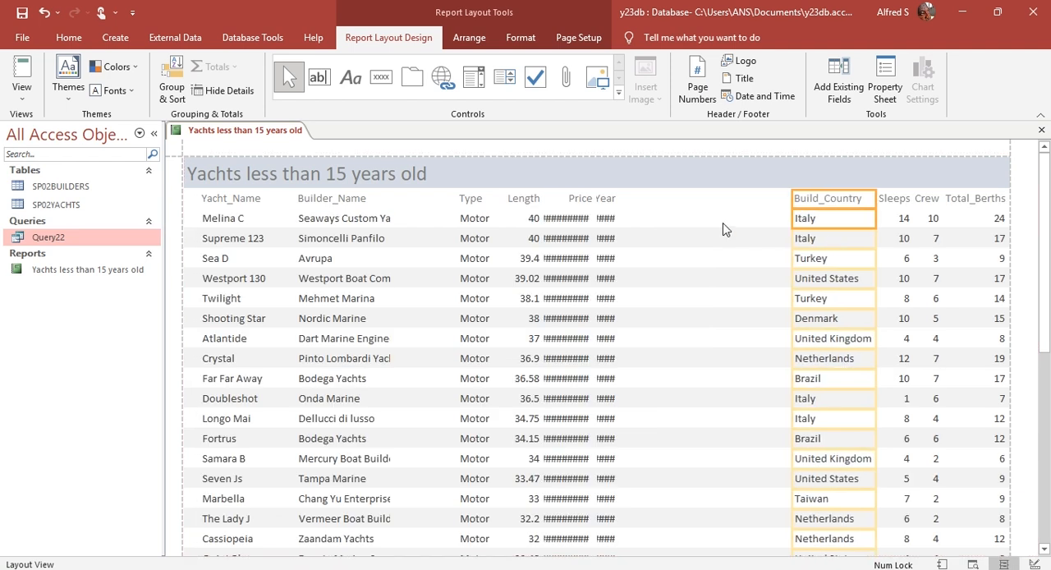
Step: Widen the Build_Year column, heading and values together, until its years are shown in full
{"action": "left_click", "coordinate": [605, 204]}
{"action": "left_click", "coordinate": [607, 219], "text": "ctrl"}
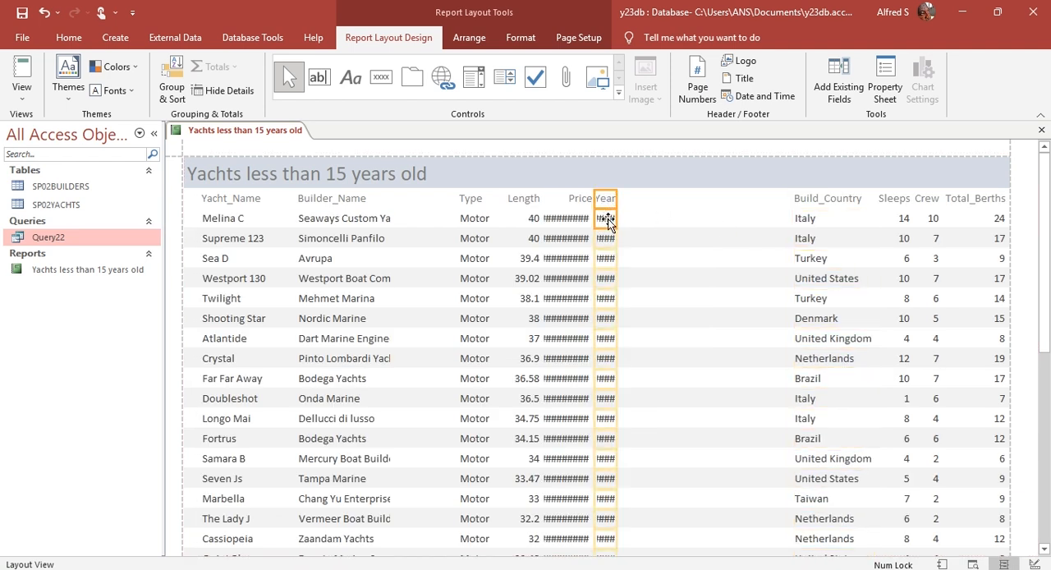
{"action": "left_click_drag", "start_coordinate": [615, 200], "coordinate": [649, 201]}
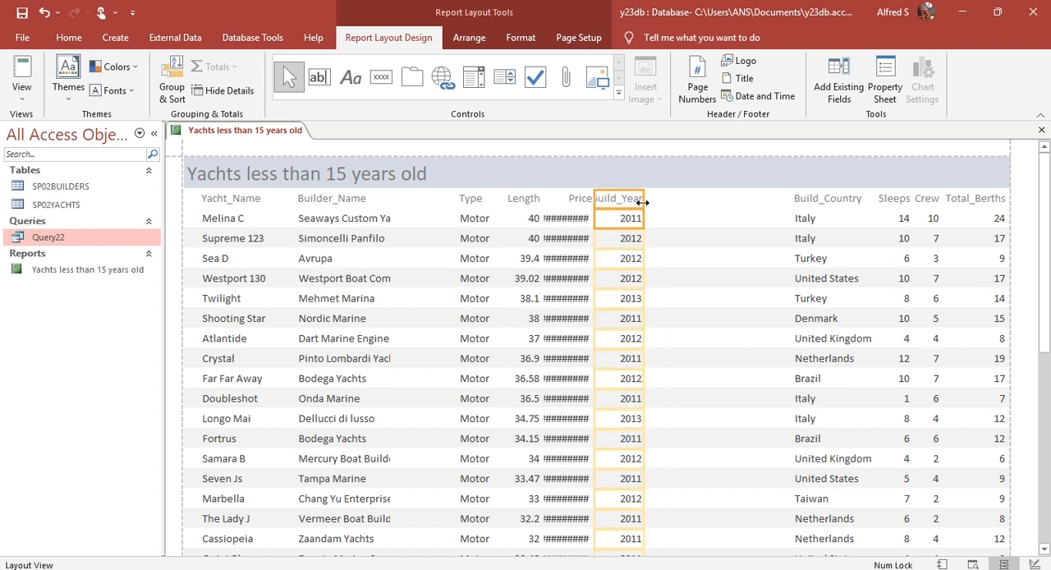
Step: Move the Build_Year column to the right so that it sits directly beside Build_Country
{"action": "key", "text": "Right"}
{"action": "key", "text": "Right"}
{"action": "key", "text": "Right"}
{"action": "key", "text": "Right"}
{"action": "key", "text": "Right"}
{"action": "key", "text": "Right"}
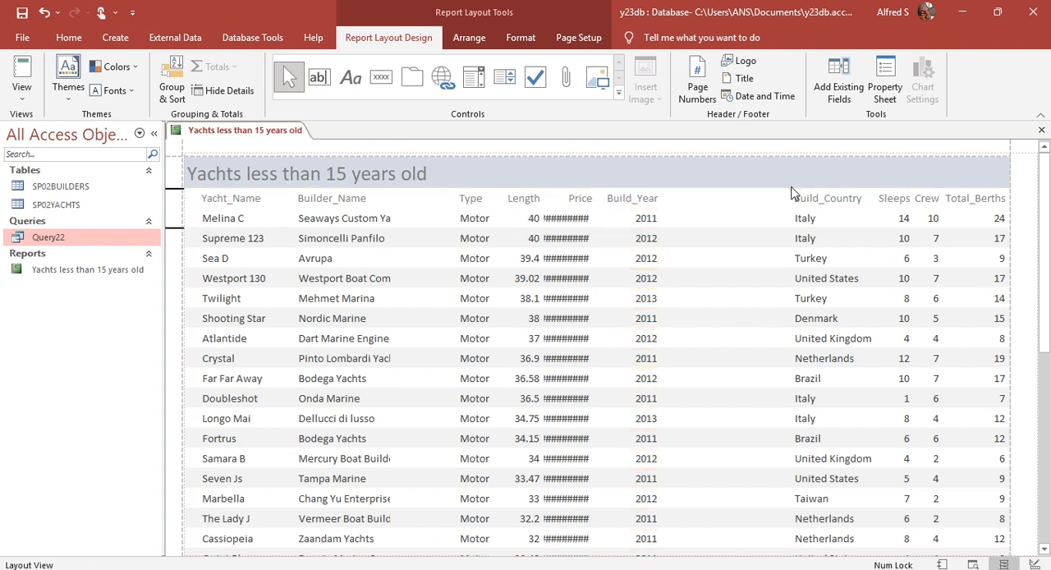
{"action": "key", "text": "Right"}
{"action": "key", "text": "Right"}
{"action": "key", "text": "Right"}
{"action": "key", "text": "Right"}
{"action": "key", "text": "Right"}
{"action": "key", "text": "Right"}
{"action": "key", "text": "Right"}
{"action": "key", "text": "Right"}
{"action": "key", "text": "Right"}
{"action": "key", "text": "Right"}
{"action": "key", "text": "Right"}
{"action": "key", "text": "Right"}
{"action": "key", "text": "Right"}
{"action": "key", "text": "Right"}
{"action": "key", "text": "Right"}
{"action": "key", "text": "Right"}
{"action": "key", "text": "Right"}
{"action": "key", "text": "Right"}
{"action": "key", "text": "Right"}
{"action": "key", "text": "Right"}
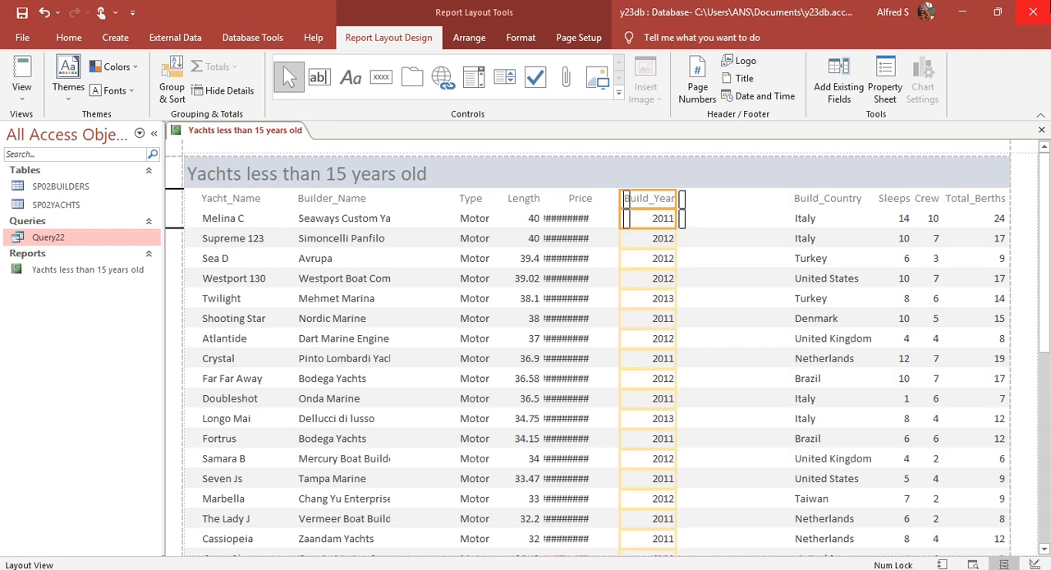
{"action": "key", "text": "Right"}
{"action": "key", "text": "Right"}
{"action": "key", "text": "Right"}
{"action": "key", "text": "Right"}
{"action": "key", "text": "Right"}
{"action": "key", "text": "Right"}
{"action": "key", "text": "Right"}
{"action": "key", "text": "Right"}
{"action": "key", "text": "Right"}
{"action": "key", "text": "Right"}
{"action": "key", "text": "Right"}
{"action": "key", "text": "Right"}
{"action": "key", "text": "Right"}
{"action": "key", "text": "Right"}
{"action": "key", "text": "Right"}
{"action": "key", "text": "Right"}
{"action": "key", "text": "Right"}
{"action": "key", "text": "Right"}
Step: Widen the Price column until every price is shown in full, and check its values down the report
{"action": "left_click", "coordinate": [582, 200]}
{"action": "left_click", "coordinate": [567, 218]}
{"action": "left_click_drag", "start_coordinate": [593, 199], "coordinate": [621, 198]}
{"action": "scroll", "coordinate": [633, 242], "scroll_direction": "down", "scroll_amount": 10}
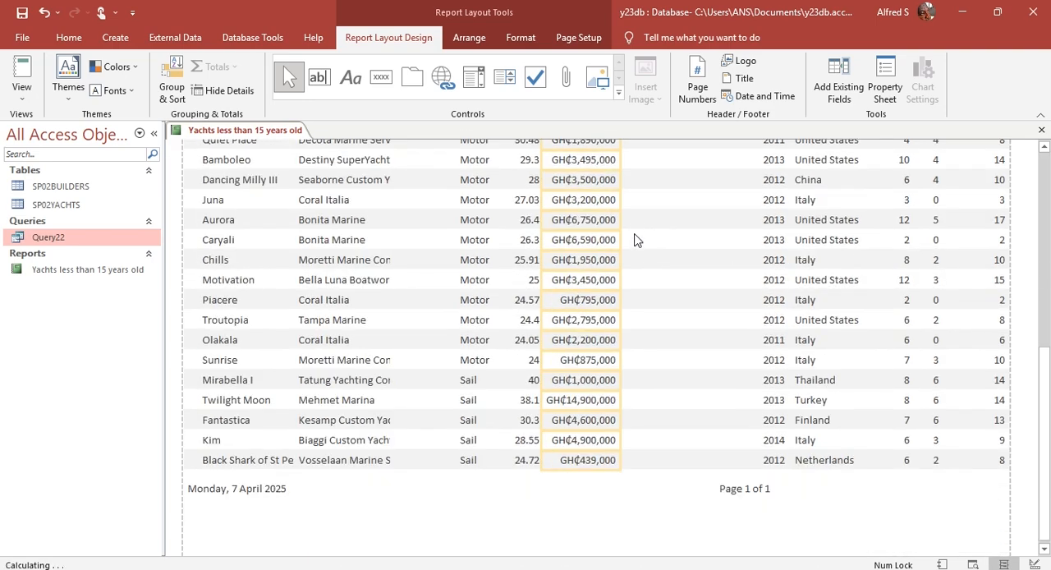
{"action": "scroll", "coordinate": [657, 234], "scroll_direction": "up", "scroll_amount": 10}
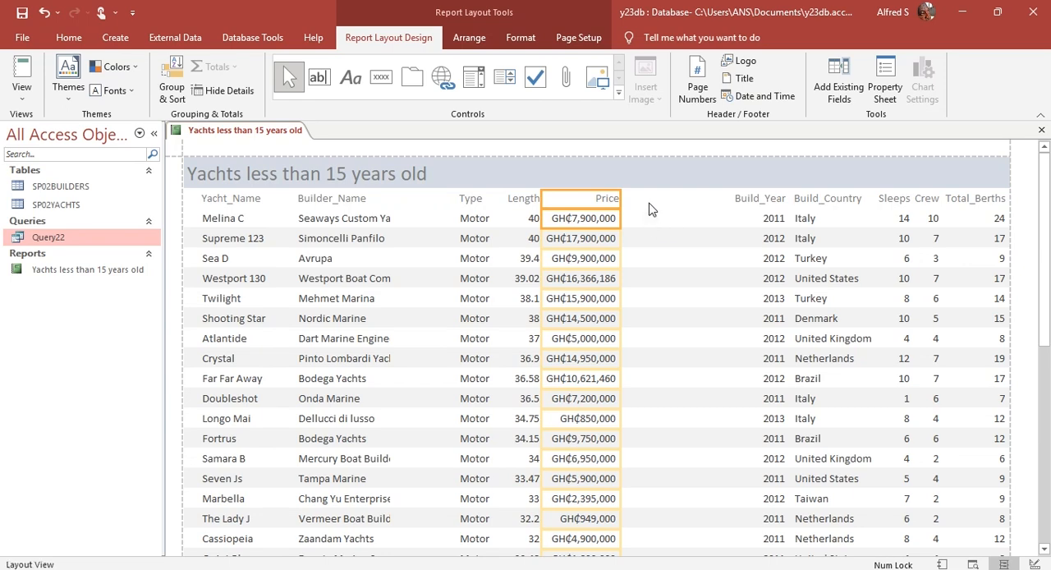
Step: Move the Price column to the right so that it sits directly beside Build_Year
{"action": "key", "text": "Right"}
{"action": "key", "text": "Right"}
{"action": "key", "text": "Right"}
{"action": "key", "text": "Right"}
{"action": "key", "text": "Right"}
{"action": "key", "text": "Right"}
{"action": "key", "text": "Right"}
{"action": "key", "text": "Right"}
{"action": "key", "text": "Right"}
{"action": "key", "text": "Right"}
{"action": "key", "text": "Right"}
{"action": "key", "text": "Right"}
{"action": "key", "text": "Right"}
{"action": "key", "text": "Right"}
{"action": "key", "text": "Right"}
{"action": "key", "text": "Right"}
{"action": "key", "text": "Right"}
{"action": "key", "text": "Right"}
{"action": "key", "text": "Right"}
{"action": "key", "text": "Right"}
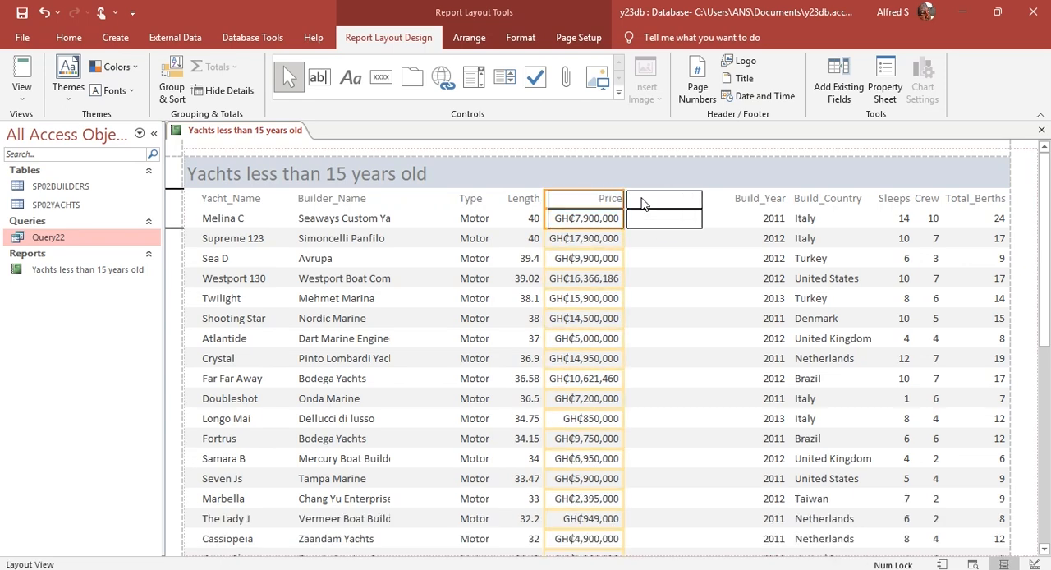
{"action": "key", "text": "Right"}
{"action": "key", "text": "Right"}
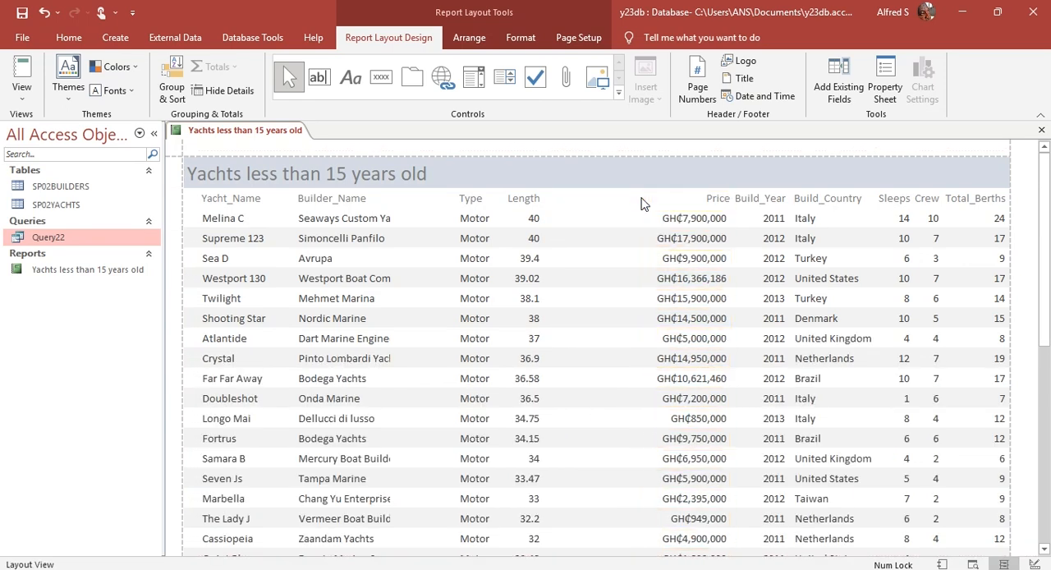
Step: Check the Length values down the report and narrow the Length column to fit its label
{"action": "left_click", "coordinate": [529, 205]}
{"action": "left_click", "coordinate": [530, 215]}
{"action": "scroll", "coordinate": [531, 215], "scroll_direction": "down", "scroll_amount": 4}
{"action": "scroll", "coordinate": [534, 220], "scroll_direction": "down", "scroll_amount": 5}
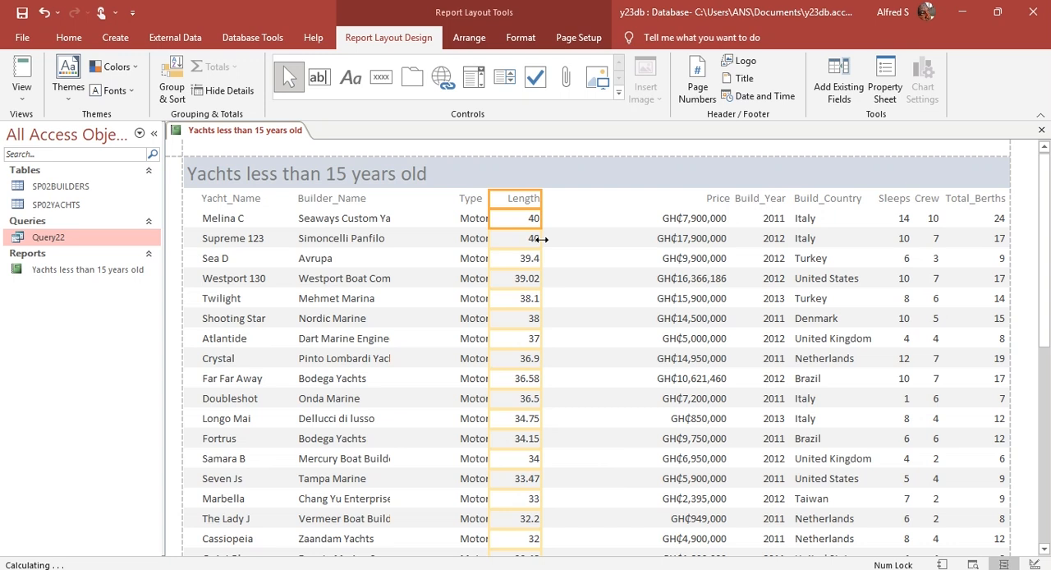
{"action": "left_click_drag", "start_coordinate": [539, 199], "coordinate": [526, 201]}
Step: Move the Length column to the right so that it sits directly beside Price
{"action": "key", "text": "Right"}
{"action": "key", "text": "Right"}
{"action": "key", "text": "Right"}
{"action": "key", "text": "Right"}
{"action": "key", "text": "Right"}
{"action": "key", "text": "Right"}
{"action": "key", "text": "Right"}
{"action": "key", "text": "Right"}
{"action": "key", "text": "Right"}
{"action": "key", "text": "Right"}
{"action": "key", "text": "Right"}
{"action": "key", "text": "Right"}
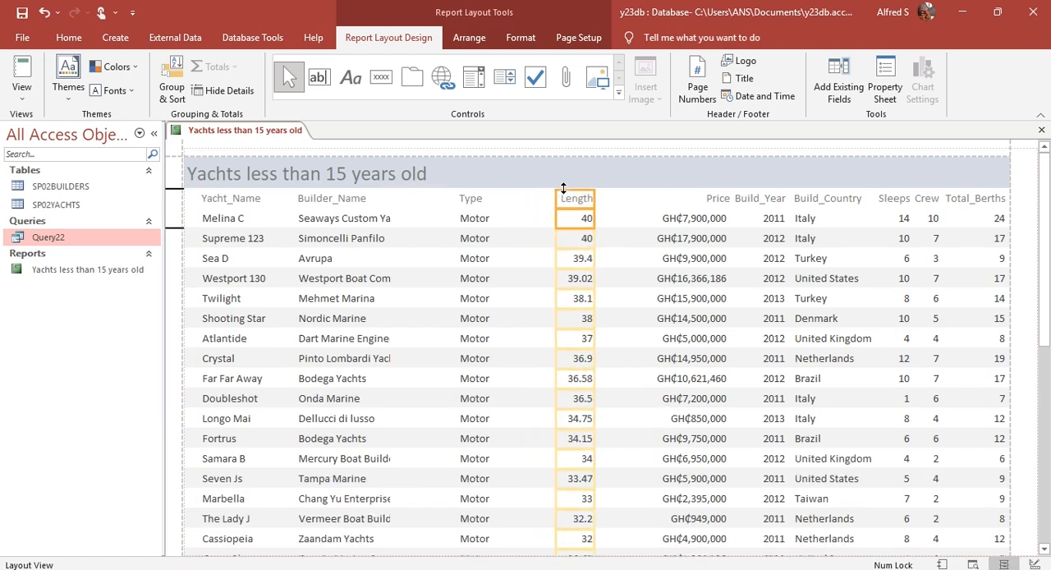
{"action": "key", "text": "Right"}
{"action": "key", "text": "Right"}
{"action": "key", "text": "Right"}
{"action": "key", "text": "Right"}
{"action": "key", "text": "Right"}
{"action": "key", "text": "Right"}
{"action": "key", "text": "Right"}
{"action": "key", "text": "Right"}
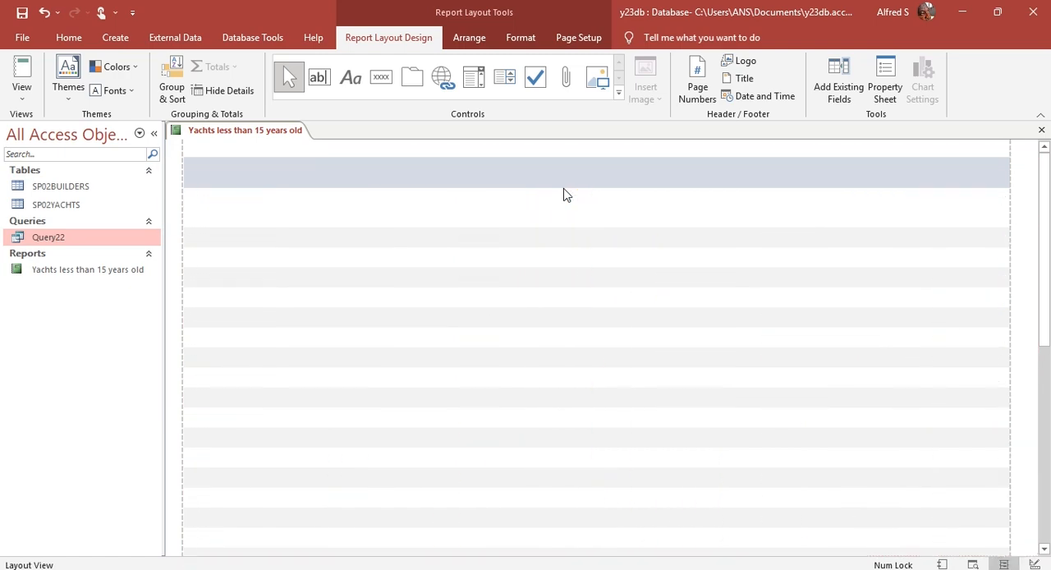
{"action": "key", "text": "Right"}
{"action": "key", "text": "Right"}
{"action": "key", "text": "Right"}
{"action": "key", "text": "Right"}
Step: Move the Type column, heading and values together, to the right so that it sits beside Length
{"action": "key", "text": "Right"}
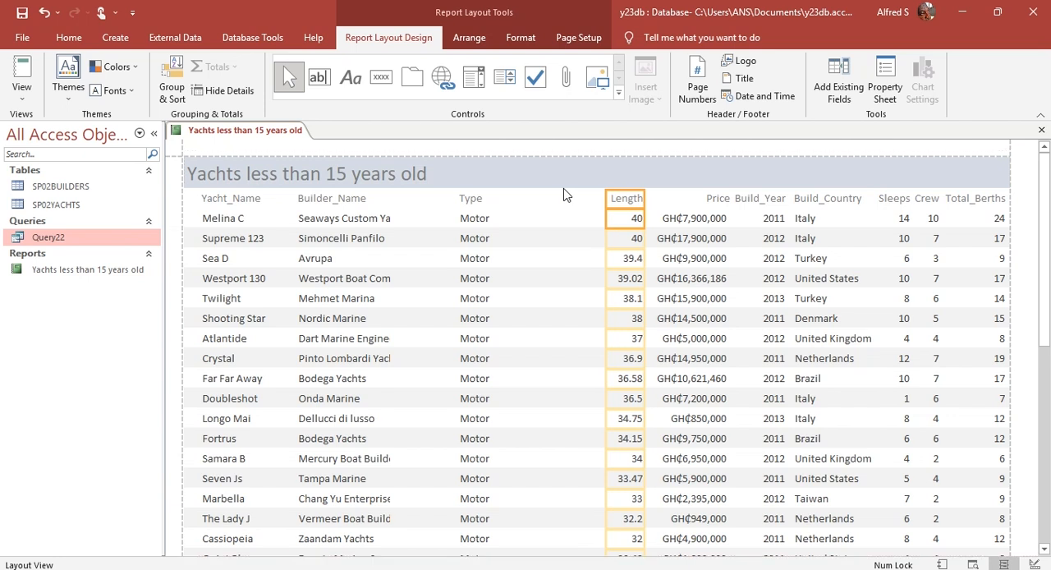
{"action": "left_click", "coordinate": [468, 200]}
{"action": "left_click", "coordinate": [474, 218]}
{"action": "key", "text": "Right"}
{"action": "key", "text": "Right"}
{"action": "key", "text": "Right"}
{"action": "key", "text": "Right"}
{"action": "key", "text": "Right"}
{"action": "key", "text": "Right"}
{"action": "key", "text": "Right"}
{"action": "key", "text": "Right"}
{"action": "key", "text": "Right"}
{"action": "key", "text": "Right"}
{"action": "key", "text": "Right"}
{"action": "key", "text": "Right"}
{"action": "key", "text": "Right"}
{"action": "key", "text": "Right"}
{"action": "key", "text": "Right"}
{"action": "key", "text": "Right"}
{"action": "key", "text": "Right"}
{"action": "key", "text": "Right"}
{"action": "key", "text": "Right"}
{"action": "key", "text": "Right"}
{"action": "key", "text": "Right"}
{"action": "key", "text": "Right"}
{"action": "key", "text": "Right"}
Step: Widen the Builder_Name column until every builder is shown in full, trimming it to fit Vermeer Boat Building Company
{"action": "left_click", "coordinate": [365, 203]}
{"action": "left_click", "coordinate": [366, 219]}
{"action": "left_click_drag", "start_coordinate": [393, 205], "coordinate": [465, 207]}
{"action": "scroll", "coordinate": [469, 239], "scroll_direction": "down", "scroll_amount": 10}
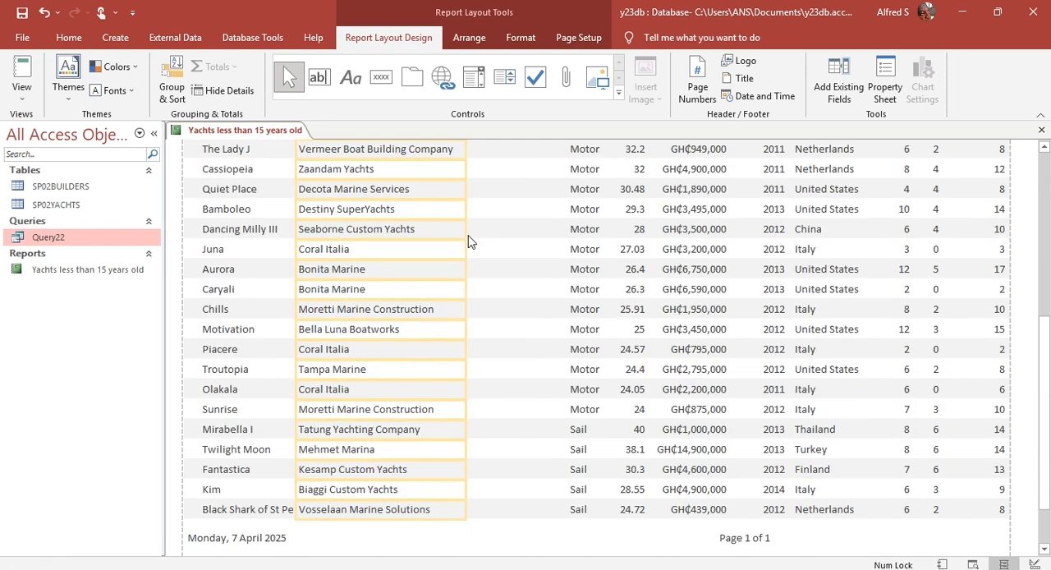
{"action": "scroll", "coordinate": [476, 403], "scroll_direction": "up", "scroll_amount": 3}
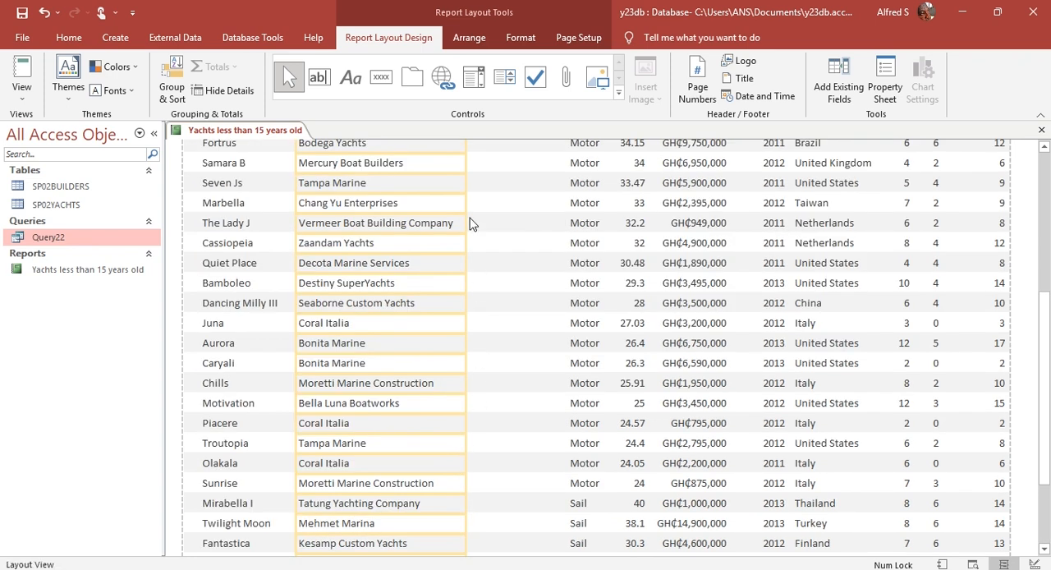
{"action": "left_click_drag", "start_coordinate": [465, 221], "coordinate": [456, 224]}
{"action": "scroll", "coordinate": [468, 276], "scroll_direction": "up", "scroll_amount": 8}
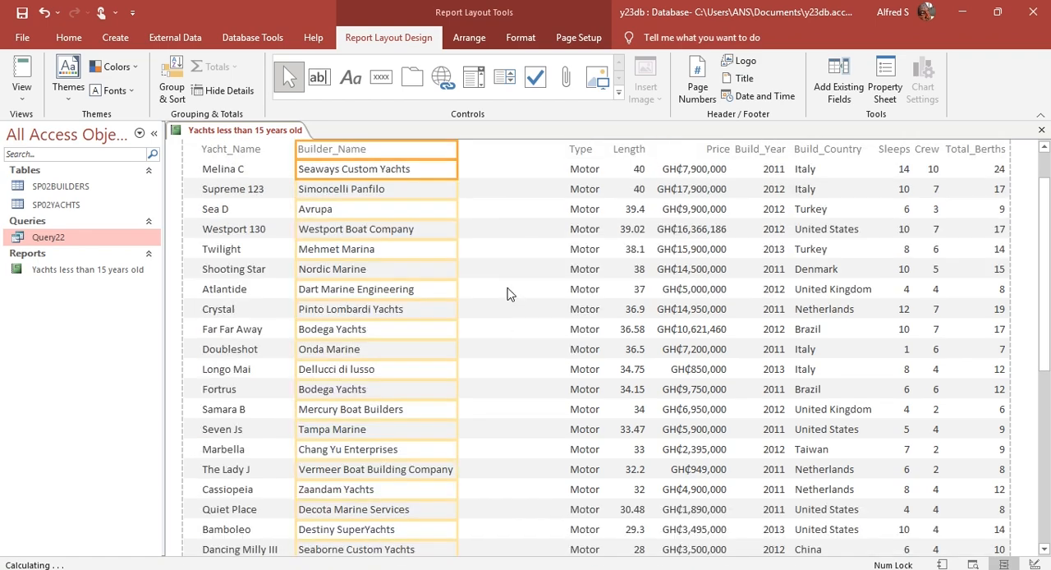
Step: Move the Builder_Name column to the right, close to Type, to make room for Yacht_Name
{"action": "key", "text": "Right"}
{"action": "key", "text": "Right"}
{"action": "key", "text": "Right"}
{"action": "key", "text": "Right"}
{"action": "key", "text": "Right"}
{"action": "key", "text": "Right"}
{"action": "key", "text": "Right"}
{"action": "key", "text": "Right"}
{"action": "key", "text": "Right"}
{"action": "key", "text": "Right"}
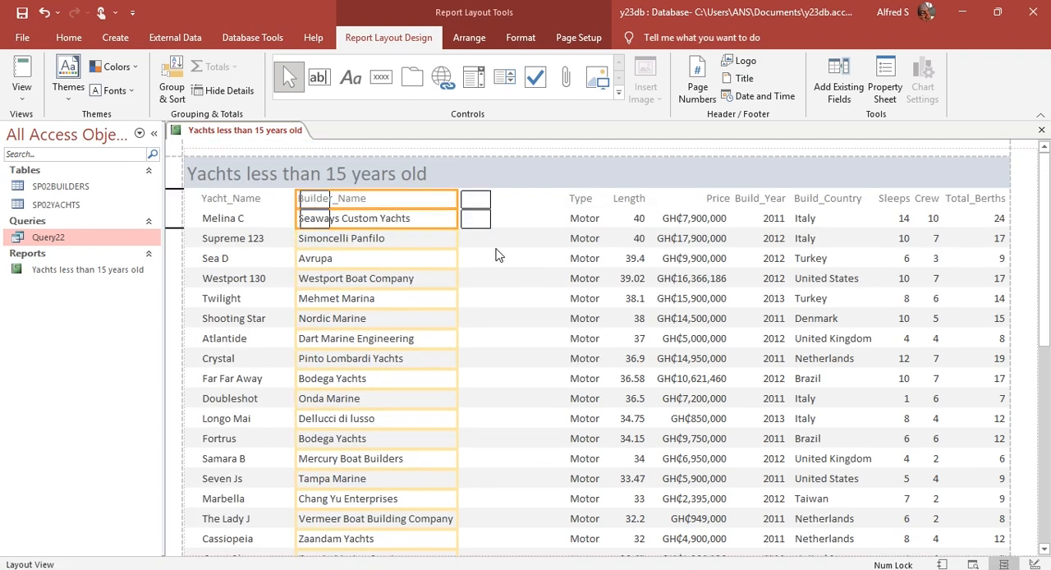
{"action": "key", "text": "Right"}
{"action": "key", "text": "Right"}
{"action": "key", "text": "Right"}
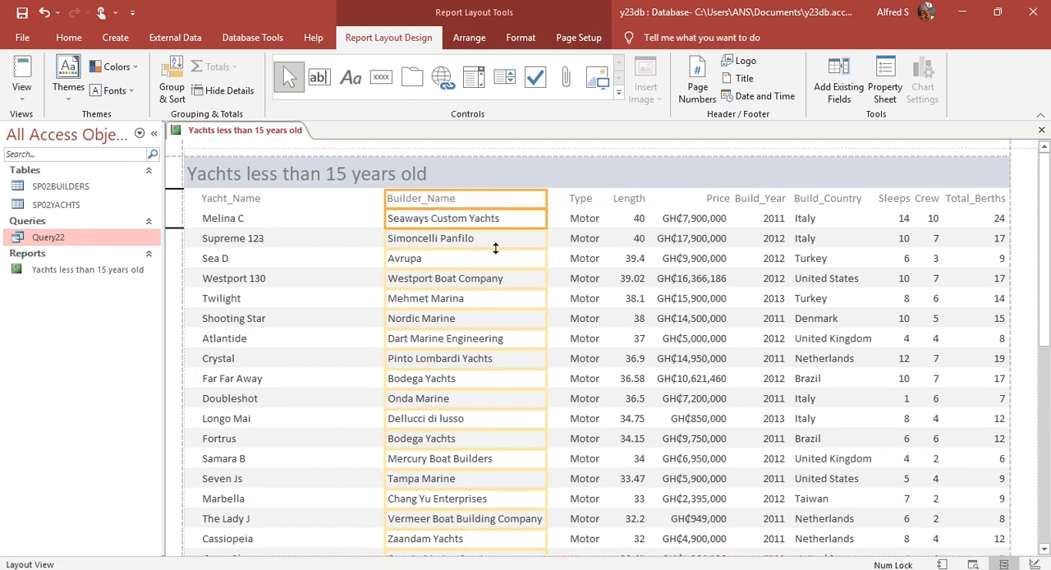
Step: Widen the Yacht_Name column until every name is shown in full, checking down the report and trimming the excess width
{"action": "left_click", "coordinate": [243, 202]}
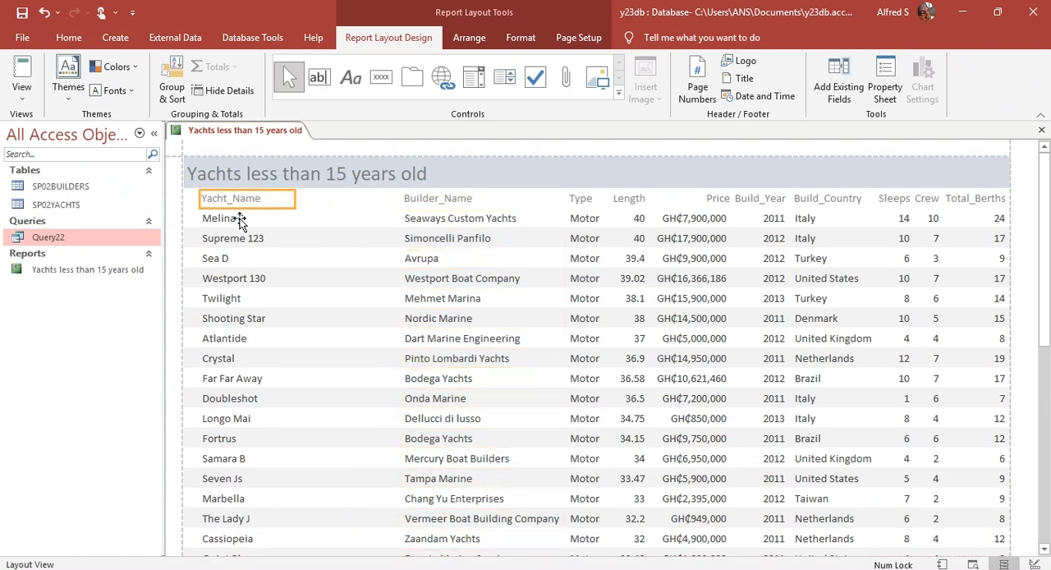
{"action": "left_click", "coordinate": [241, 220], "text": "shift"}
{"action": "left_click_drag", "start_coordinate": [297, 239], "coordinate": [373, 240]}
{"action": "scroll", "coordinate": [374, 240], "scroll_direction": "down", "scroll_amount": 4}
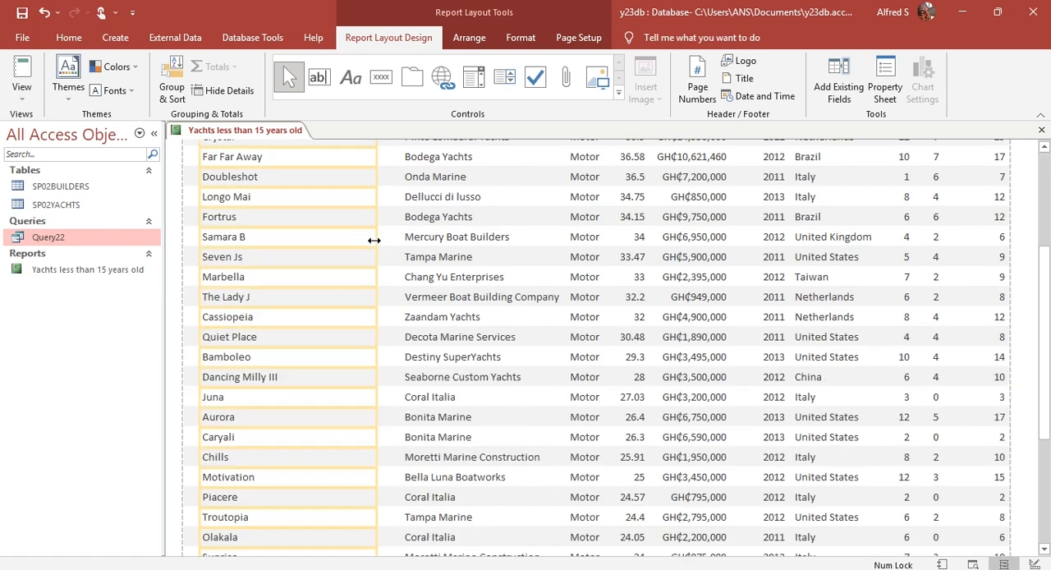
{"action": "scroll", "coordinate": [374, 240], "scroll_direction": "down", "scroll_amount": 4}
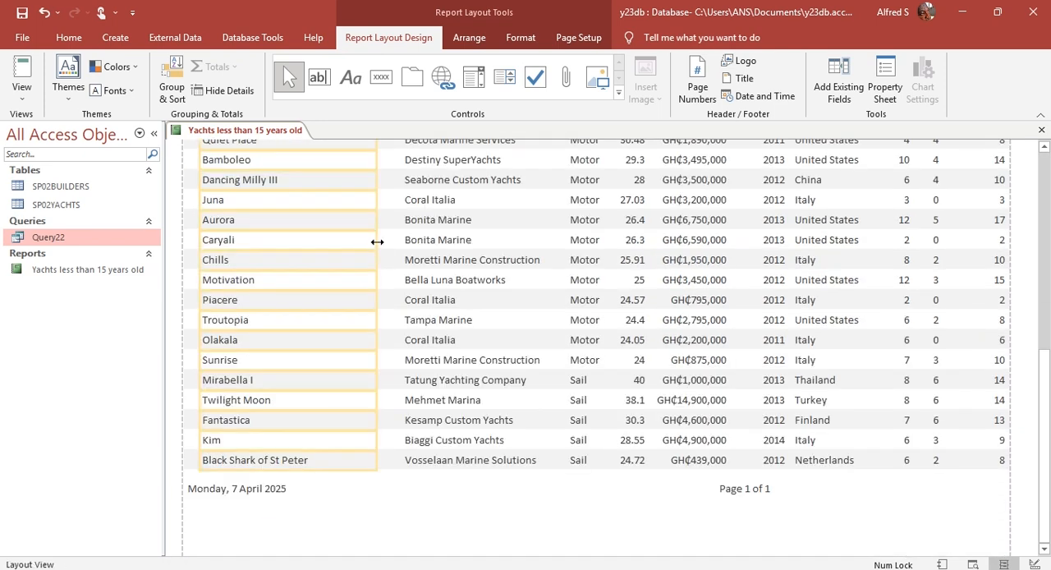
{"action": "scroll", "coordinate": [378, 271], "scroll_direction": "up", "scroll_amount": 12}
{"action": "scroll", "coordinate": [375, 312], "scroll_direction": "down", "scroll_amount": 11}
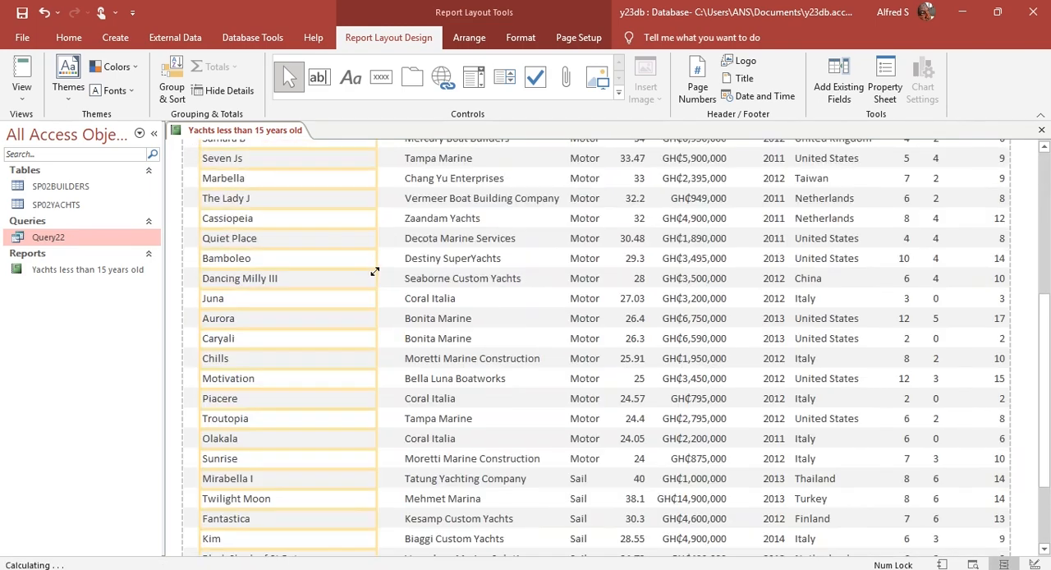
{"action": "scroll", "coordinate": [382, 343], "scroll_direction": "down", "scroll_amount": 1}
{"action": "left_click_drag", "start_coordinate": [369, 315], "coordinate": [350, 302]}
{"action": "scroll", "coordinate": [392, 339], "scroll_direction": "up", "scroll_amount": 3}
{"action": "scroll", "coordinate": [392, 339], "scroll_direction": "up", "scroll_amount": 6}
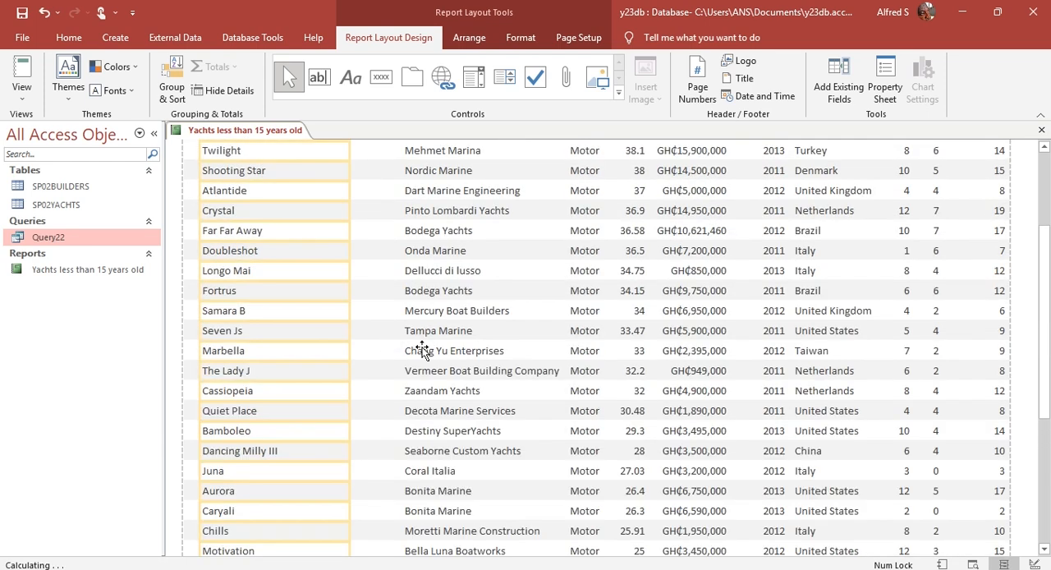
Step: Move the Builder_Name column back to the left, nearer to Yacht_Name, and check the spacing down the report
{"action": "left_click", "coordinate": [421, 200]}
{"action": "left_click", "coordinate": [420, 217]}
{"action": "key", "text": "Left"}
{"action": "key", "text": "Left"}
{"action": "key", "text": "Left"}
{"action": "key", "text": "Left"}
{"action": "key", "text": "Left"}
{"action": "key", "text": "Left"}
{"action": "key", "text": "Left"}
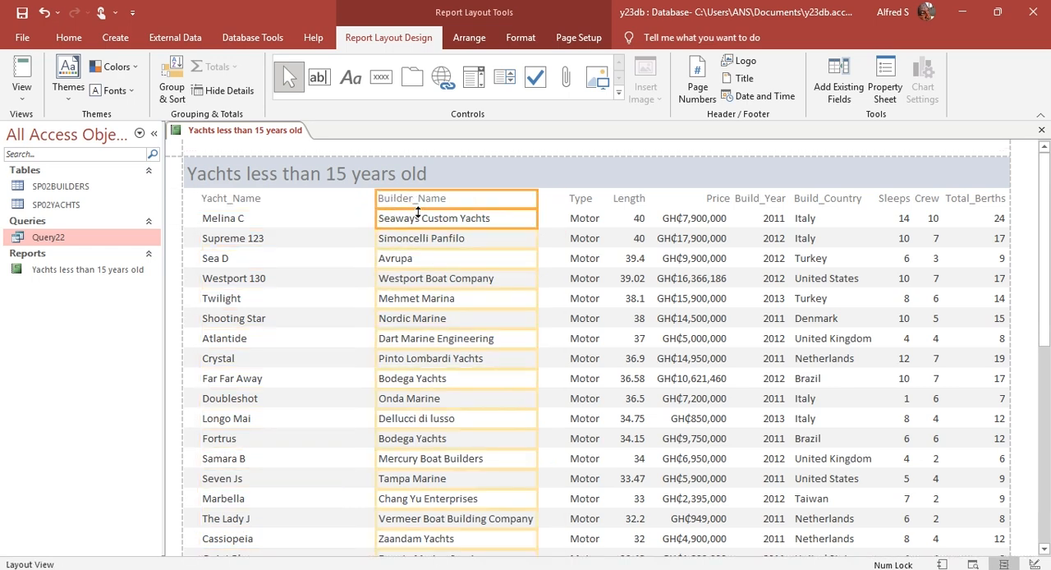
{"action": "scroll", "coordinate": [443, 257], "scroll_direction": "down", "scroll_amount": 3}
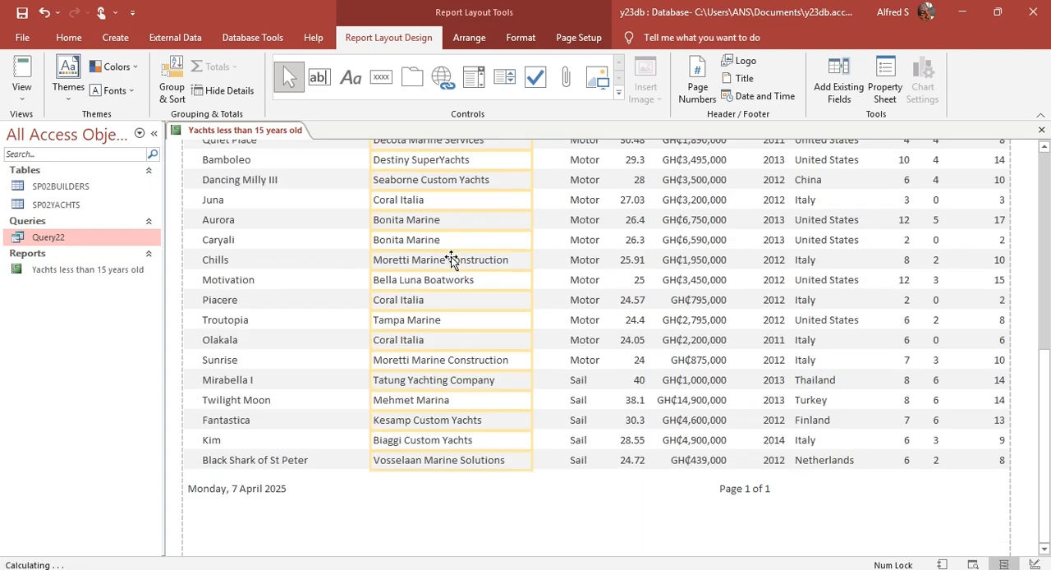
{"action": "scroll", "coordinate": [451, 257], "scroll_direction": "up", "scroll_amount": 3}
{"action": "scroll", "coordinate": [443, 255], "scroll_direction": "up", "scroll_amount": 5}
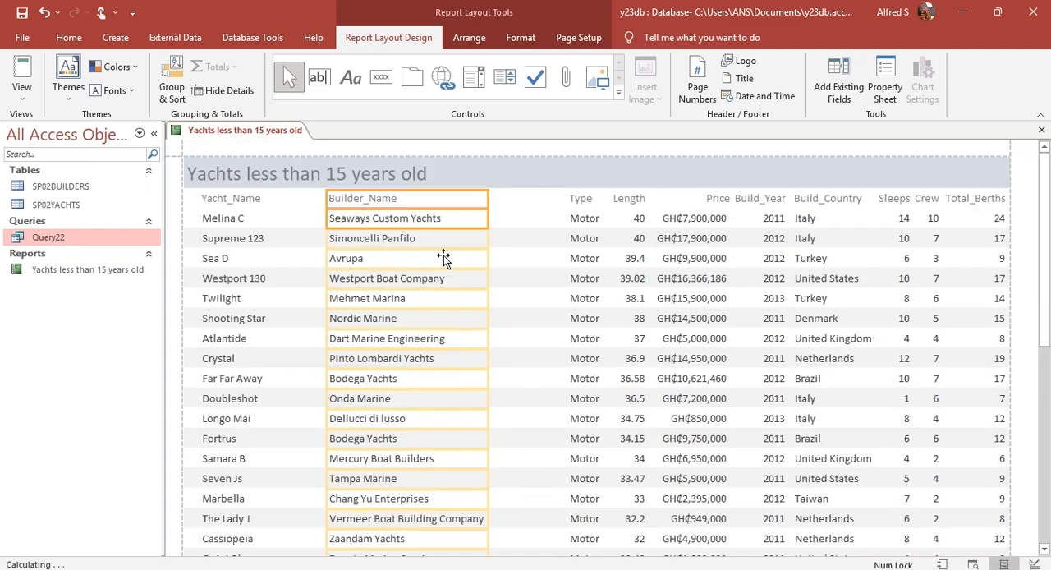
{"action": "scroll", "coordinate": [443, 256], "scroll_direction": "down", "scroll_amount": 10}
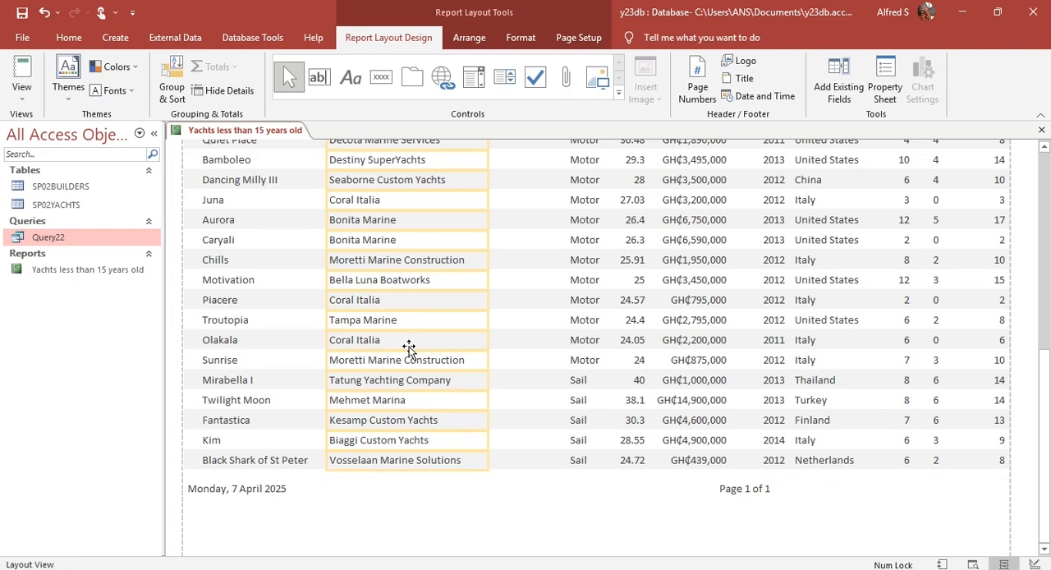
{"action": "scroll", "coordinate": [403, 335], "scroll_direction": "down", "scroll_amount": 10}
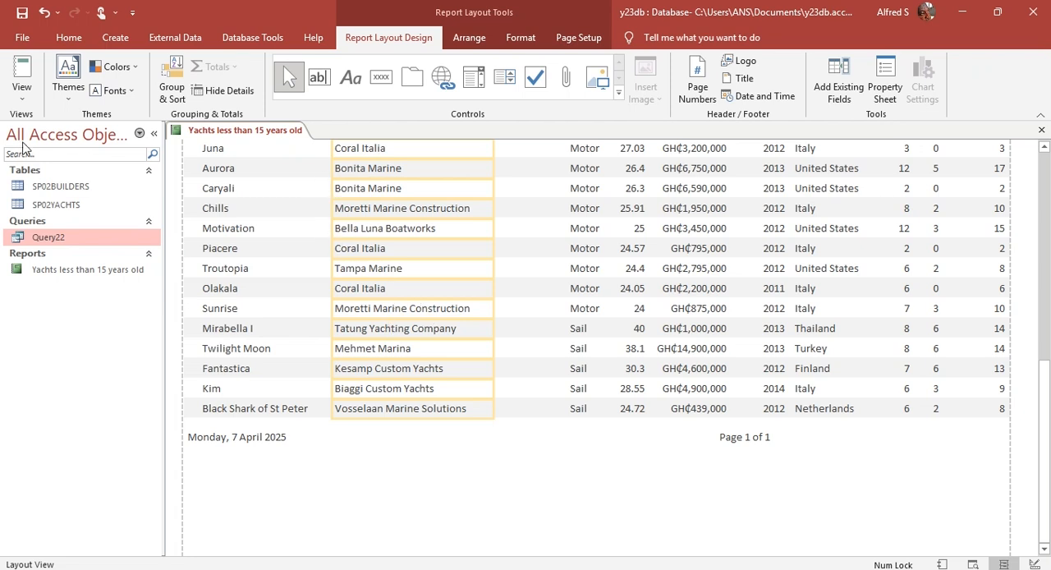
Step: Open the report in Print Preview and check the layout of its first and second pages
{"action": "left_click", "coordinate": [21, 90]}
{"action": "left_click", "coordinate": [44, 158]}
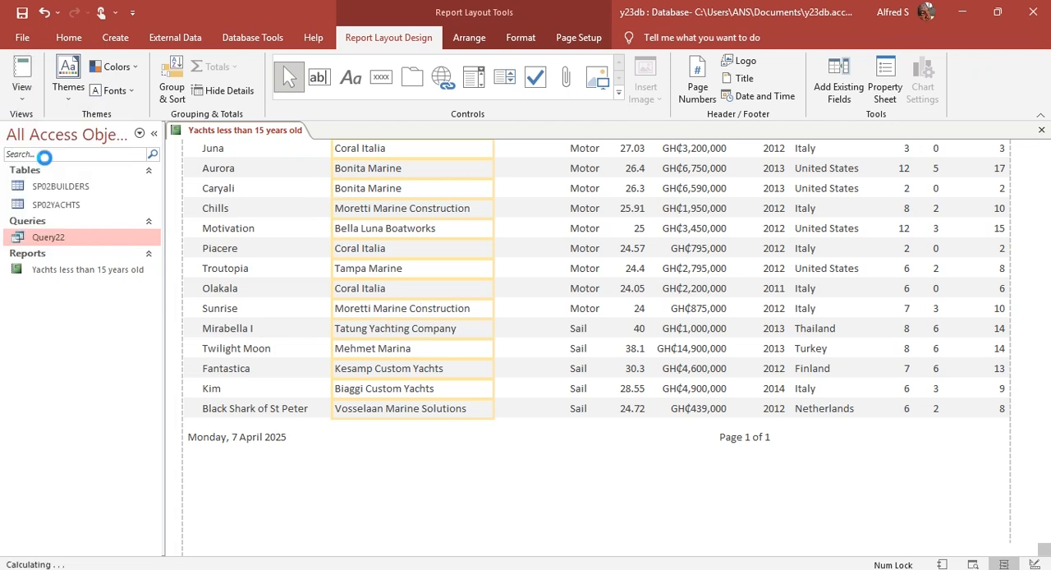
{"action": "scroll", "coordinate": [363, 298], "scroll_direction": "down", "scroll_amount": 8}
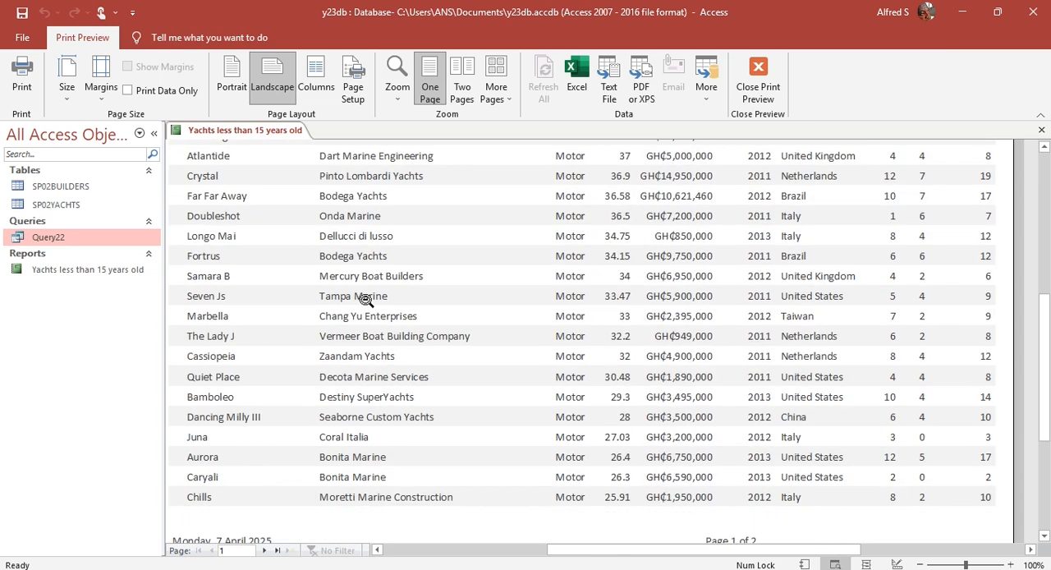
{"action": "scroll", "coordinate": [357, 366], "scroll_direction": "down", "scroll_amount": 2}
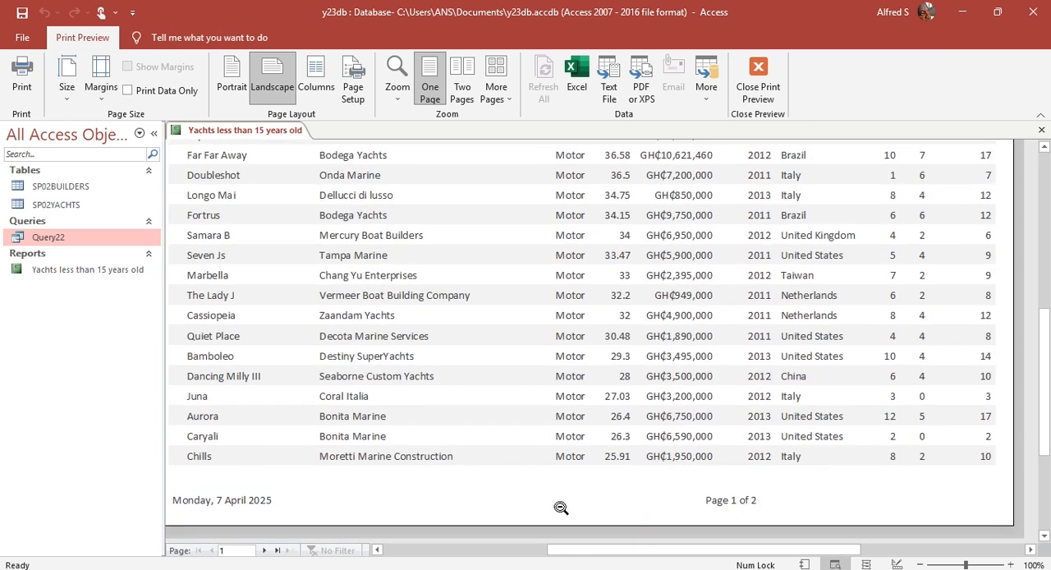
{"action": "left_click", "coordinate": [264, 551]}
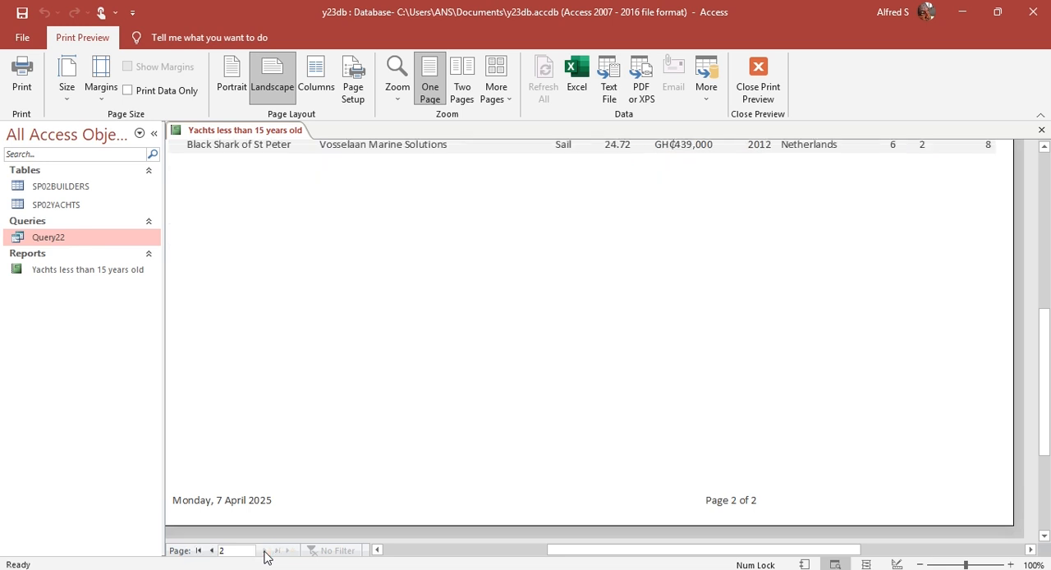
Step: Leave Print Preview after checking page 2, and shift the Builder_Name label and data right, clear of the Yacht_Name column
{"action": "scroll", "coordinate": [308, 427], "scroll_direction": "up", "scroll_amount": 5}
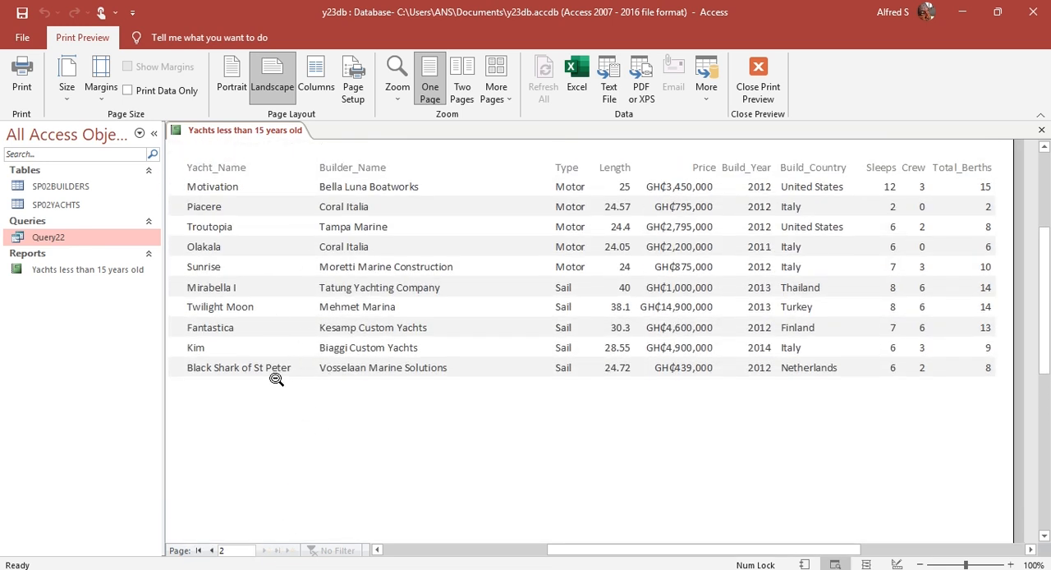
{"action": "scroll", "coordinate": [279, 370], "scroll_direction": "up", "scroll_amount": 1}
{"action": "left_click", "coordinate": [755, 86]}
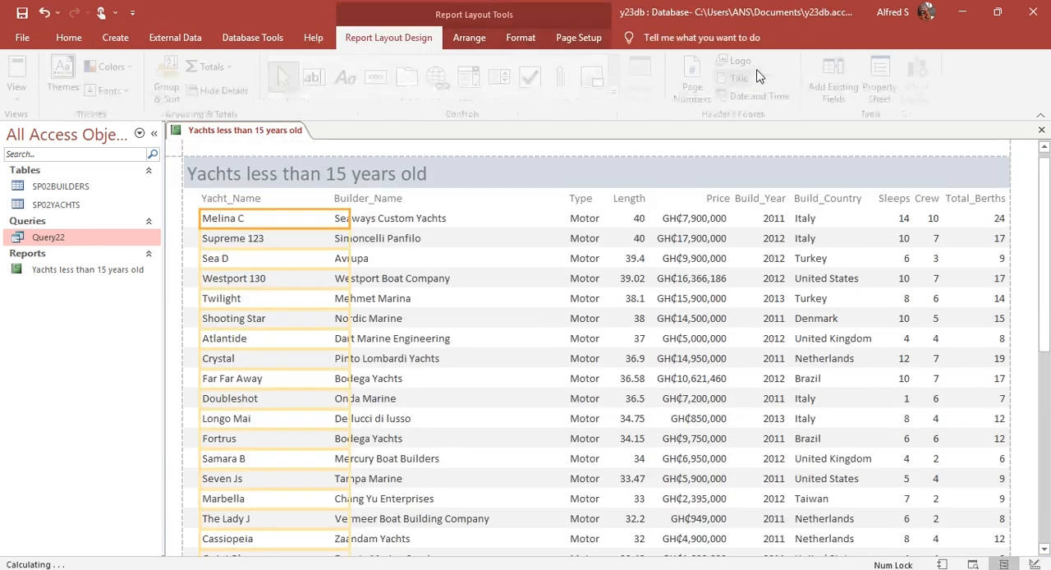
{"action": "left_click", "coordinate": [397, 200]}
{"action": "left_click", "coordinate": [403, 220], "text": "shift"}
{"action": "key", "text": "Right"}
{"action": "key", "text": "Right"}
{"action": "key", "text": "Right"}
{"action": "key", "text": "Right"}
{"action": "key", "text": "Right"}
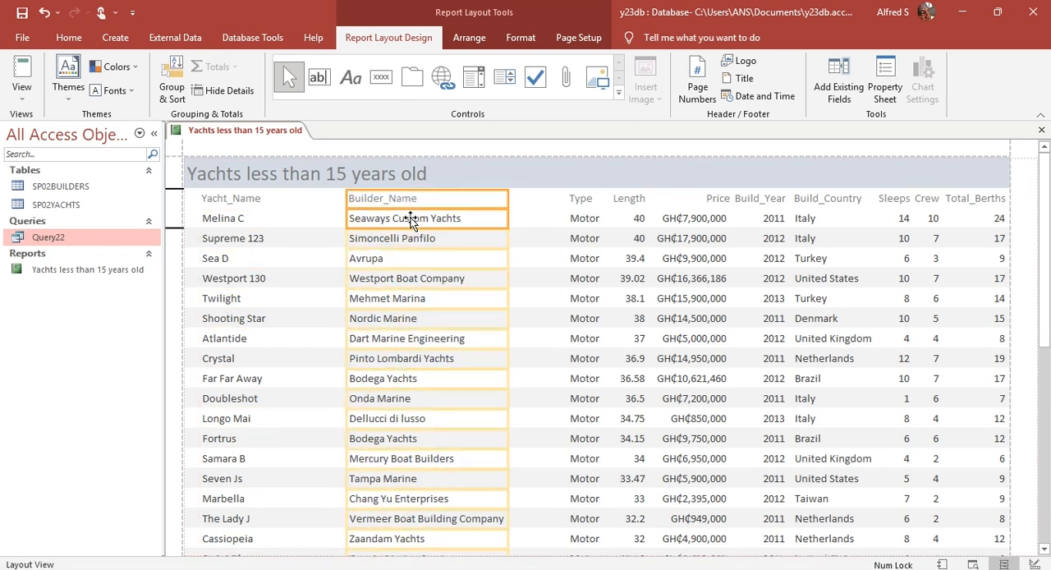
{"action": "scroll", "coordinate": [432, 251], "scroll_direction": "down", "scroll_amount": 5}
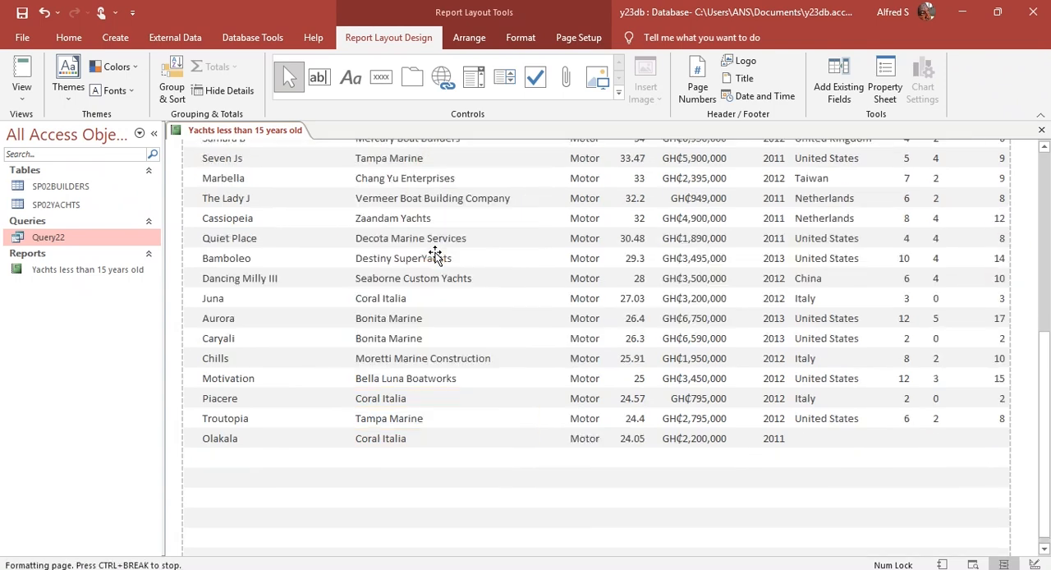
{"action": "scroll", "coordinate": [435, 256], "scroll_direction": "up", "scroll_amount": 5}
Step: Move the Type and Length columns left together, closer to the Builder_Name column
{"action": "left_click", "coordinate": [578, 204]}
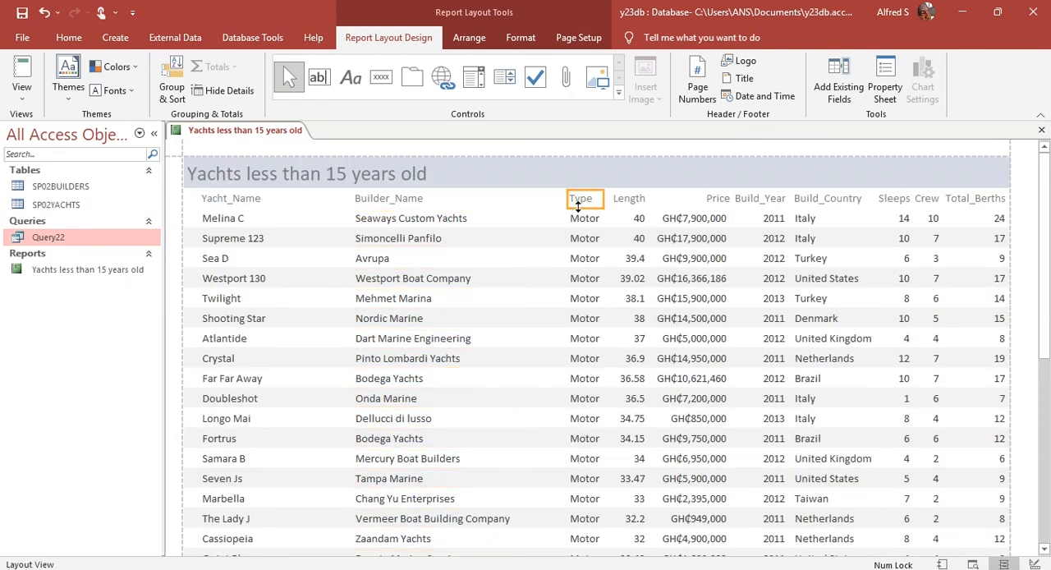
{"action": "left_click", "coordinate": [583, 222], "text": "shift"}
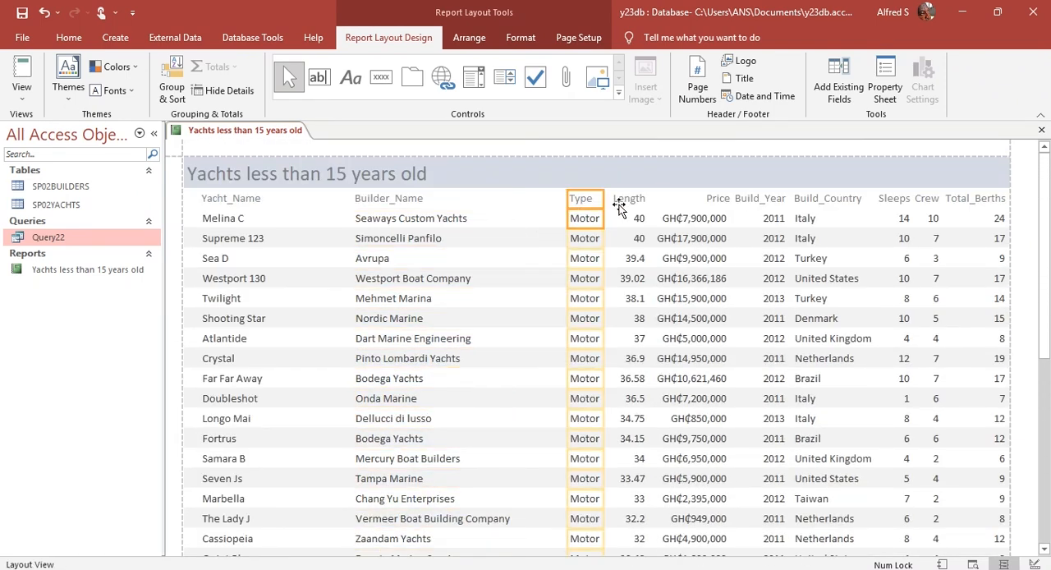
{"action": "left_click", "coordinate": [619, 207]}
{"action": "left_click", "coordinate": [630, 220], "text": "shift"}
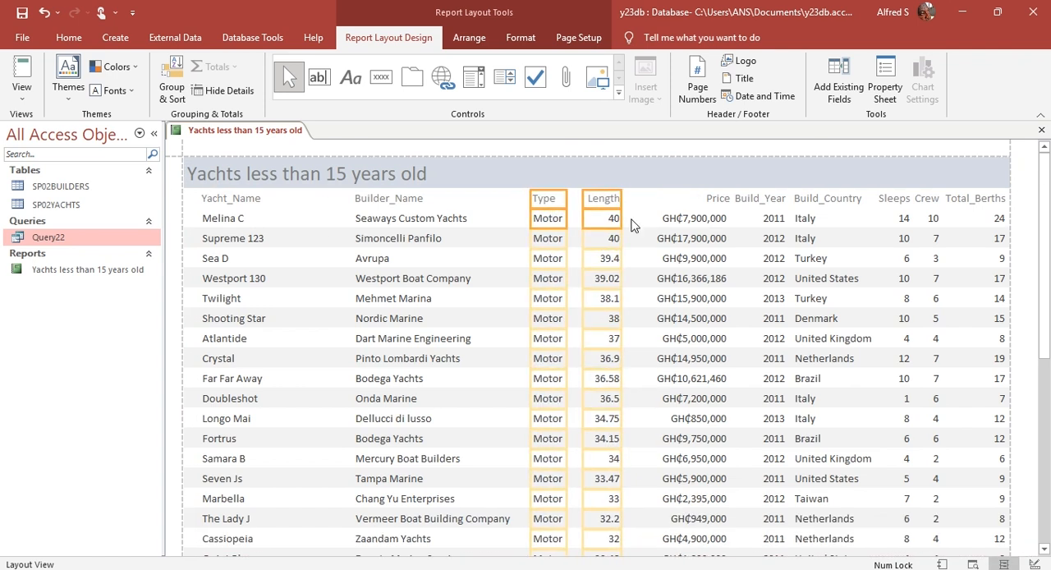
Step: Shift the Price and Build_Year columns slightly left to even out the gaps, and check the spacing down the report
{"action": "left_click", "coordinate": [695, 206]}
{"action": "left_click", "coordinate": [695, 218], "text": "shift"}
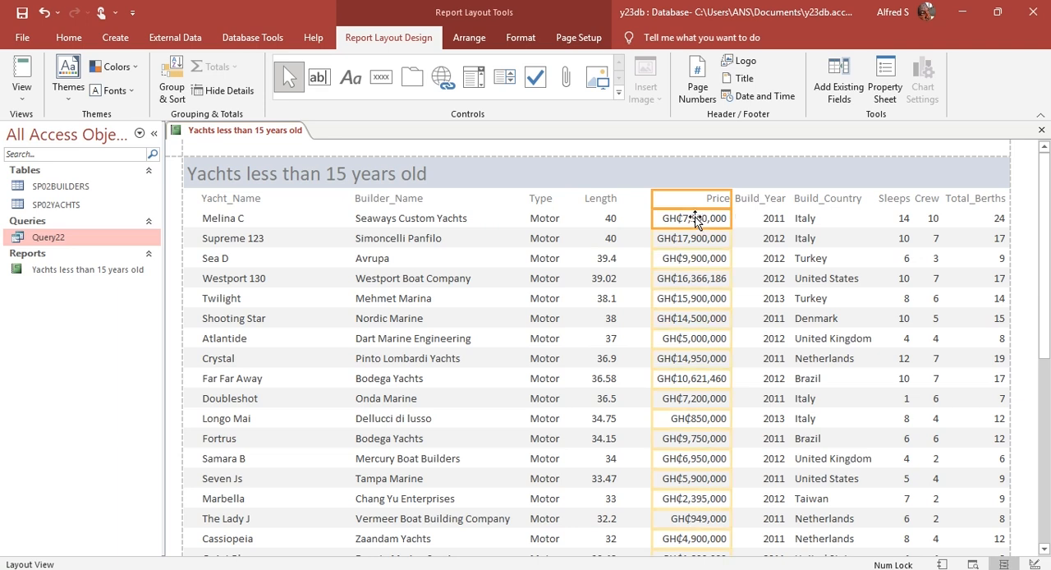
{"action": "key", "text": "Left"}
{"action": "key", "text": "Left"}
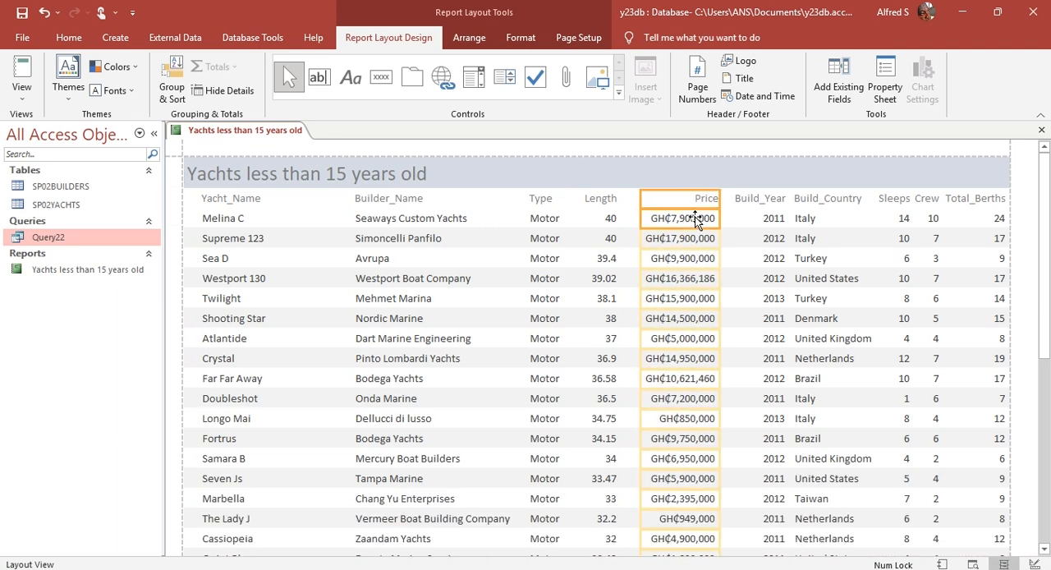
{"action": "left_click", "coordinate": [748, 205]}
{"action": "left_click", "coordinate": [771, 219], "text": "shift"}
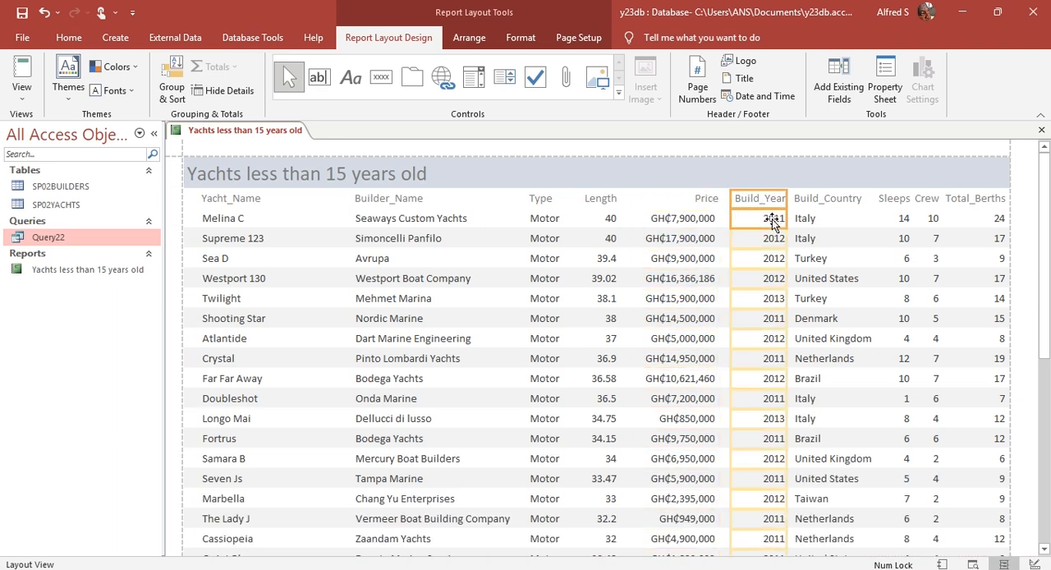
{"action": "left_click", "coordinate": [238, 205]}
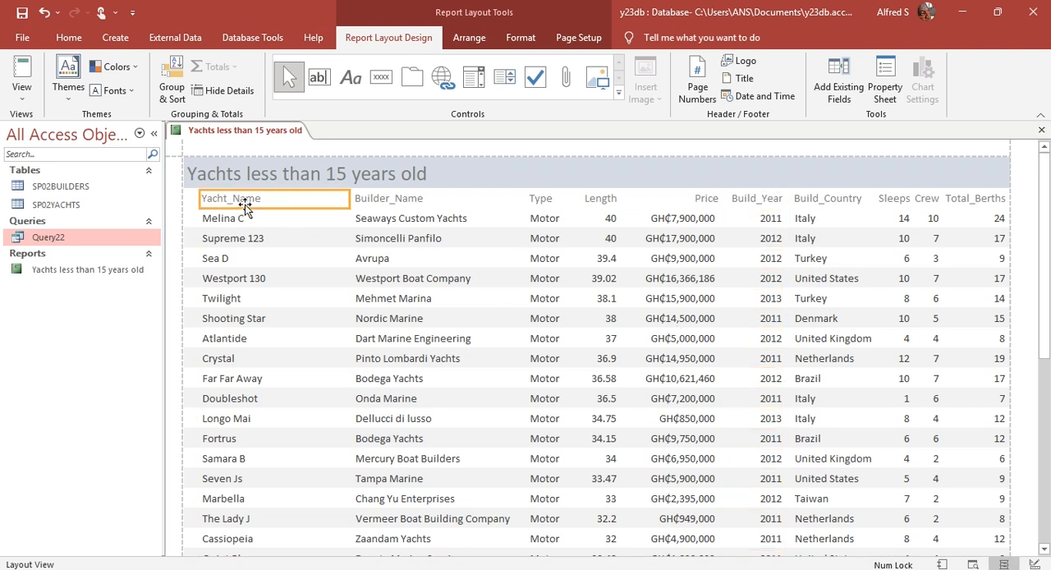
{"action": "left_click", "coordinate": [371, 202], "text": "shift"}
{"action": "scroll", "coordinate": [698, 295], "scroll_direction": "down", "scroll_amount": 5}
{"action": "scroll", "coordinate": [657, 327], "scroll_direction": "up", "scroll_amount": 2}
{"action": "scroll", "coordinate": [657, 326], "scroll_direction": "up", "scroll_amount": 3}
Step: Left-align every column label and its data, leaving out the report title
{"action": "key", "text": "ctrl+a"}
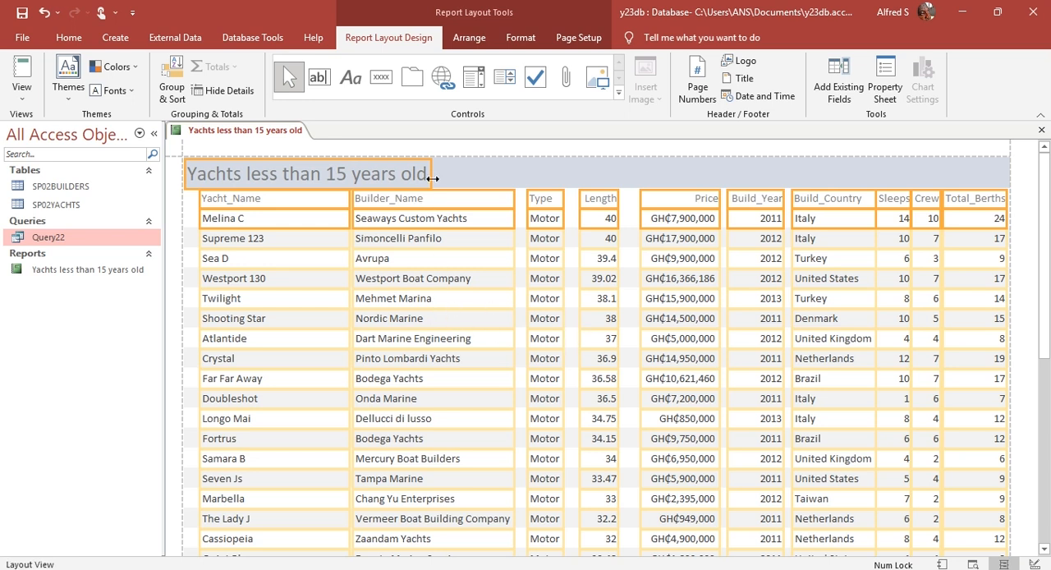
{"action": "left_click", "coordinate": [386, 173], "text": "ctrl"}
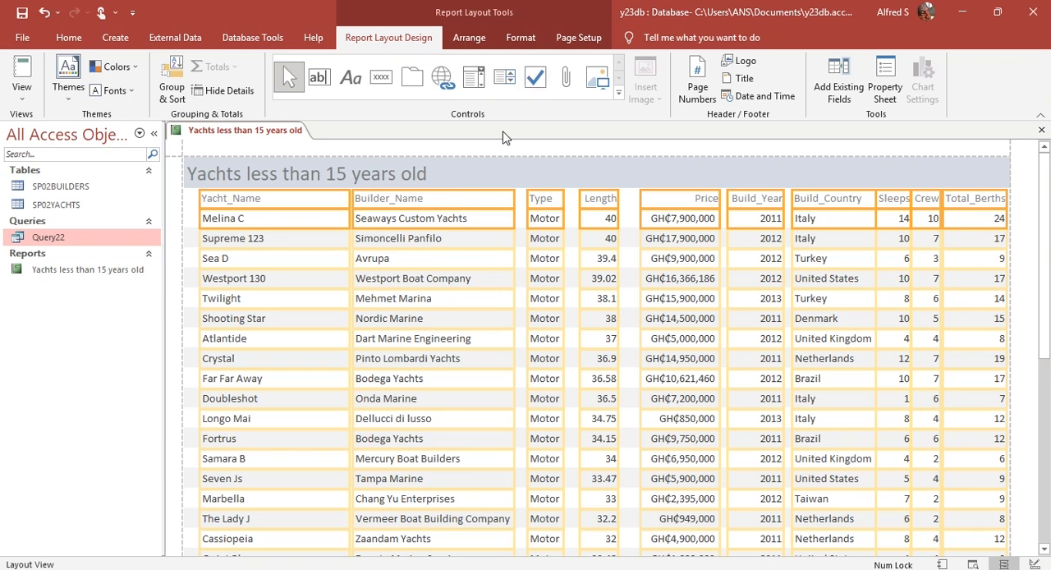
{"action": "left_click", "coordinate": [529, 41]}
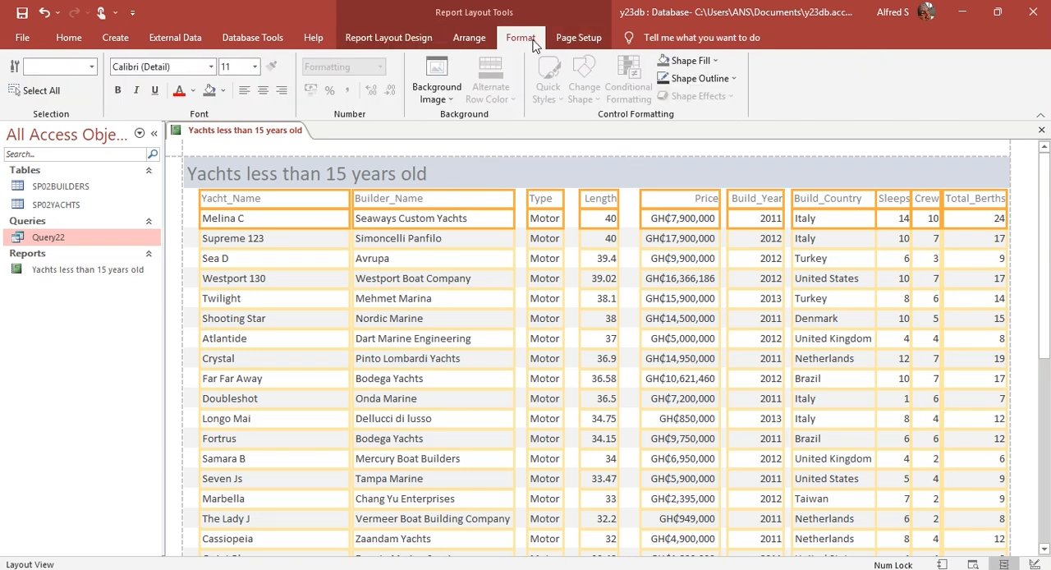
{"action": "left_click", "coordinate": [245, 92]}
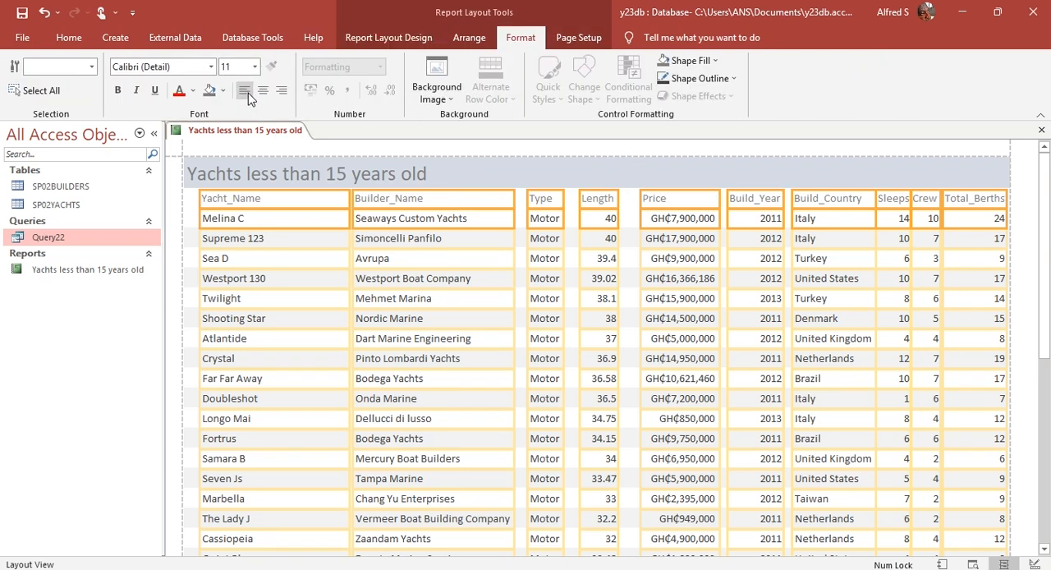
{"action": "left_click", "coordinate": [246, 92]}
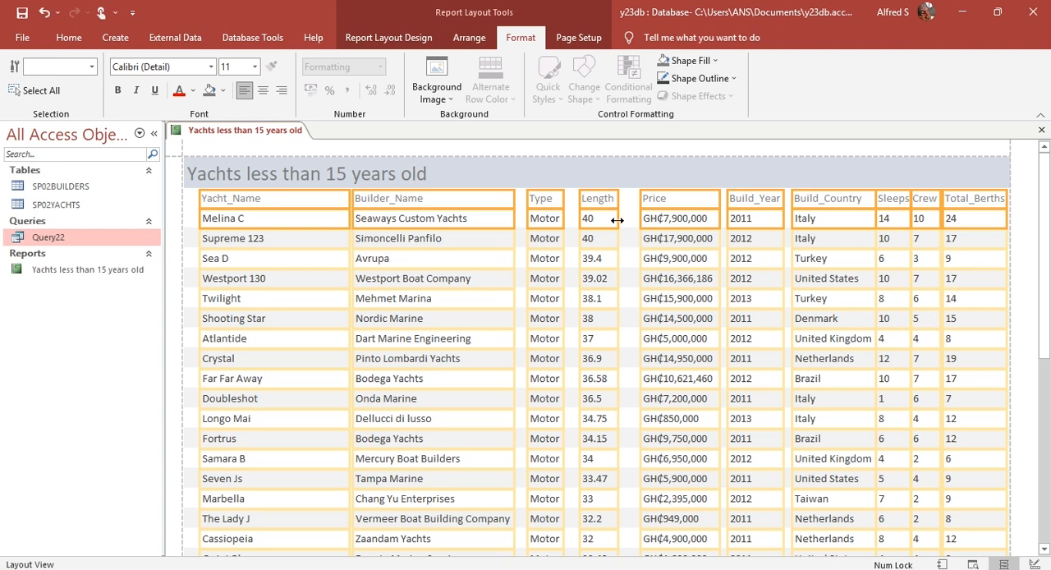
{"action": "left_click", "coordinate": [416, 38]}
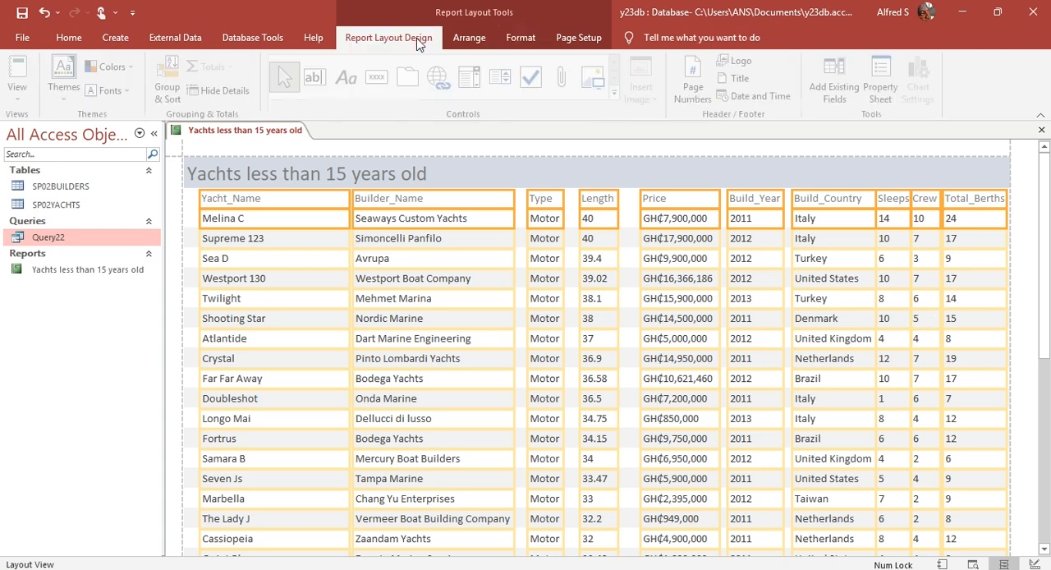
{"action": "left_click", "coordinate": [517, 184]}
{"action": "left_click", "coordinate": [419, 168]}
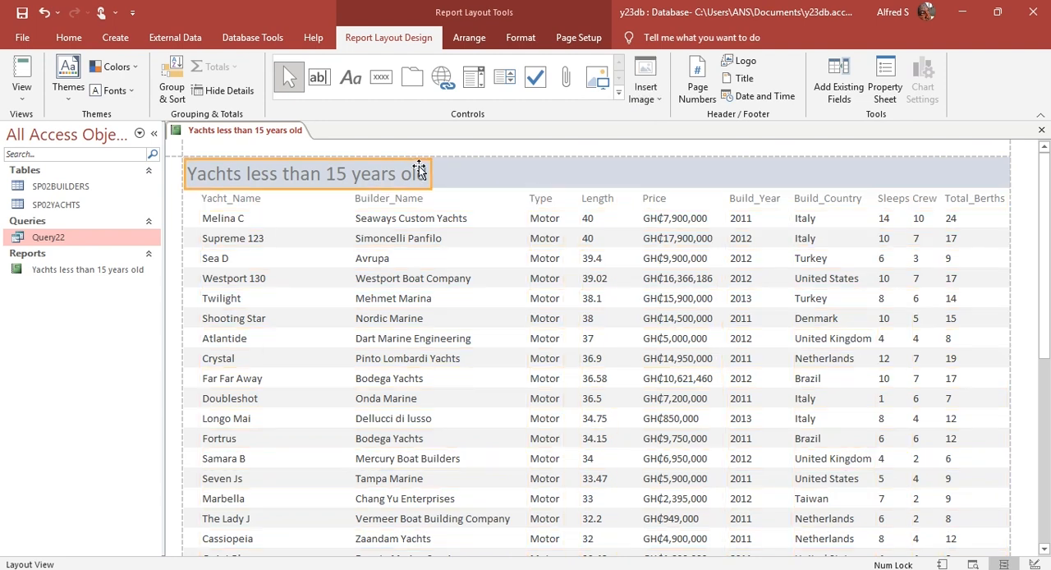
{"action": "left_click", "coordinate": [468, 192]}
Step: Narrow the page number box in the footer and move it right, beneath the Sleeps and Crew columns, level with the date
{"action": "scroll", "coordinate": [500, 323], "scroll_direction": "down", "scroll_amount": 6}
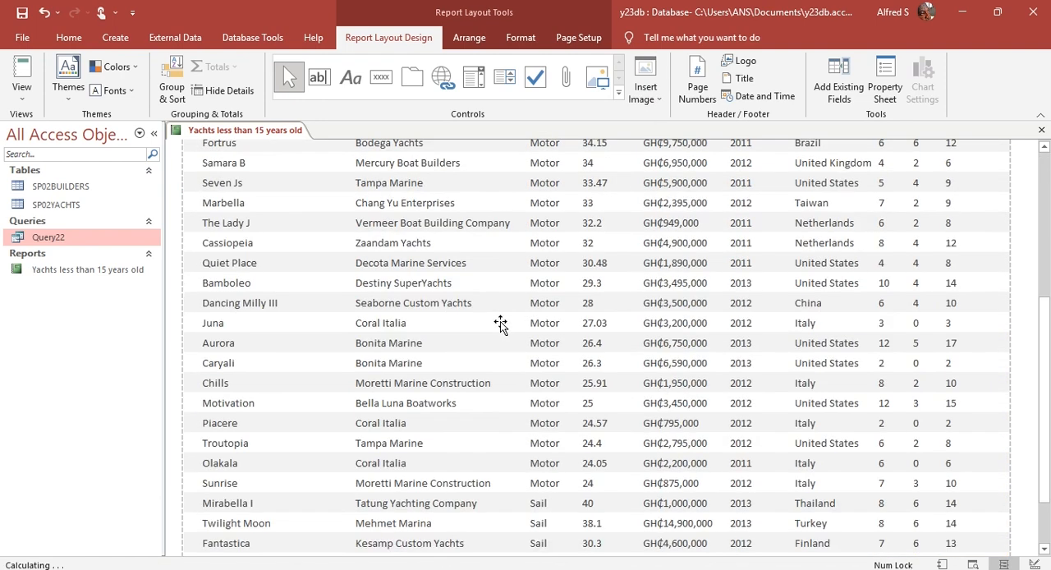
{"action": "scroll", "coordinate": [501, 325], "scroll_direction": "up", "scroll_amount": 3}
{"action": "scroll", "coordinate": [501, 325], "scroll_direction": "down", "scroll_amount": 3}
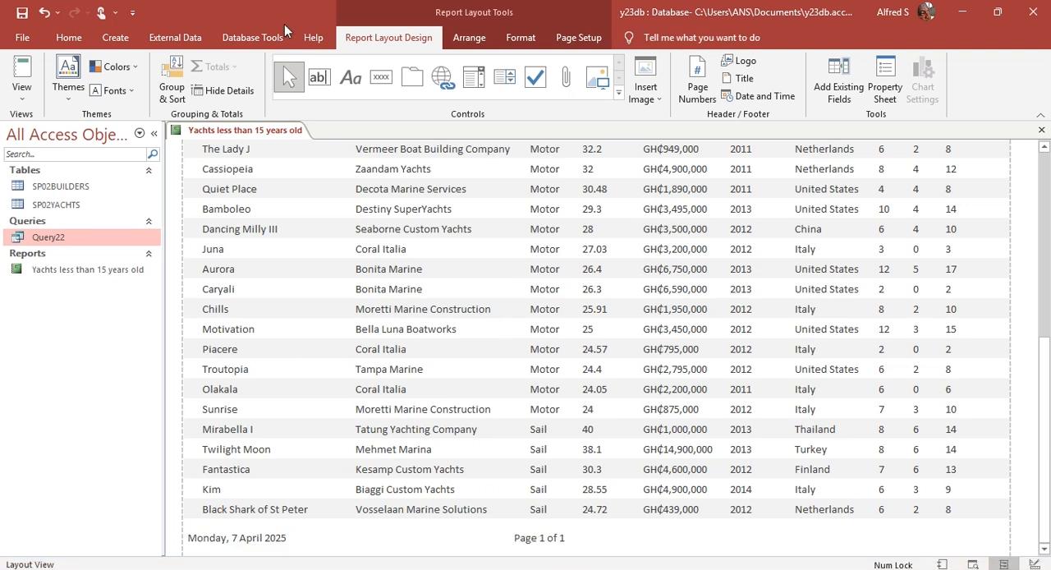
{"action": "left_click", "coordinate": [559, 542]}
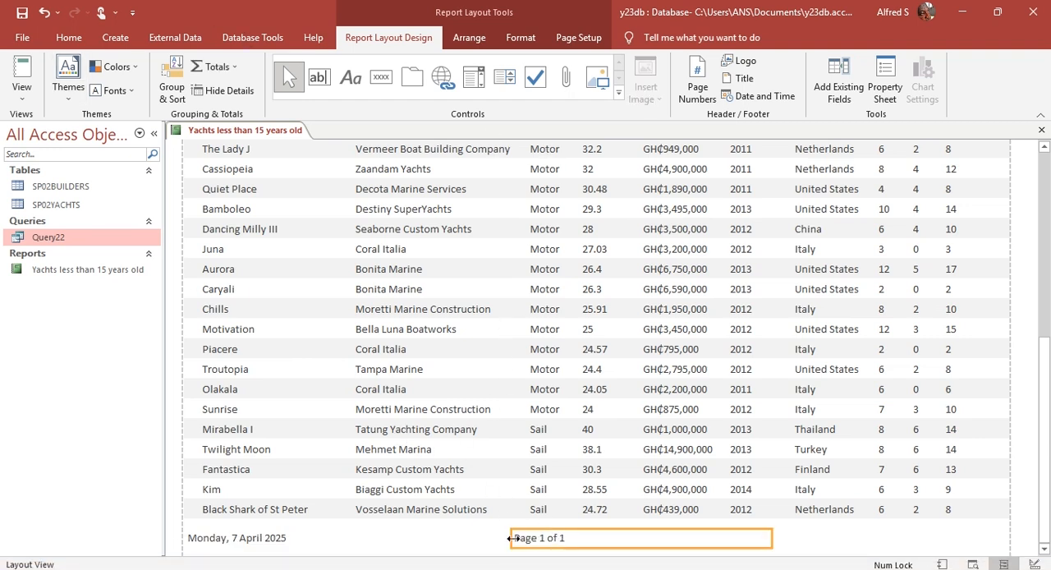
{"action": "left_click_drag", "start_coordinate": [509, 537], "coordinate": [636, 539]}
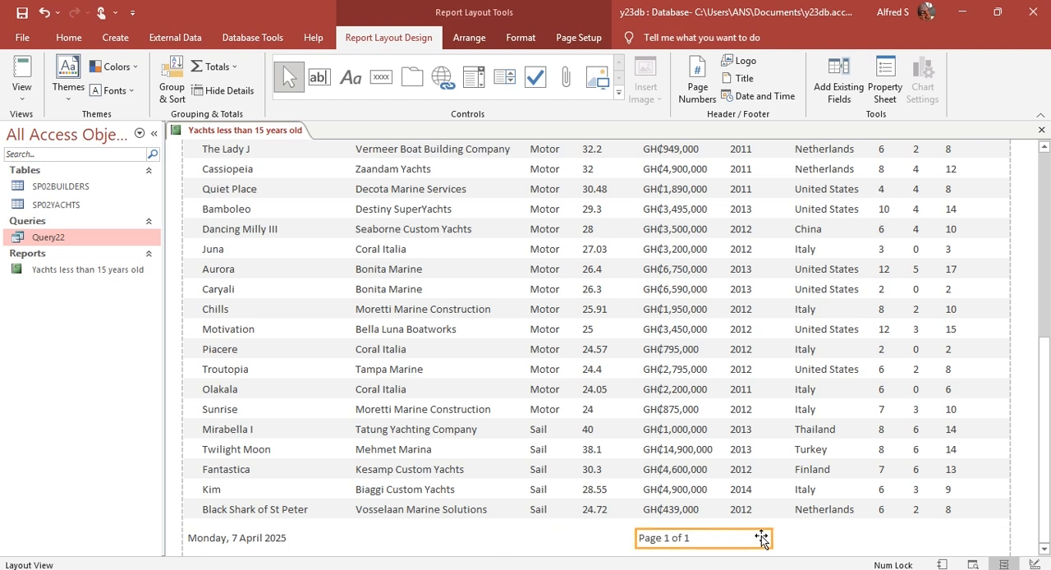
{"action": "left_click_drag", "start_coordinate": [772, 539], "coordinate": [932, 543]}
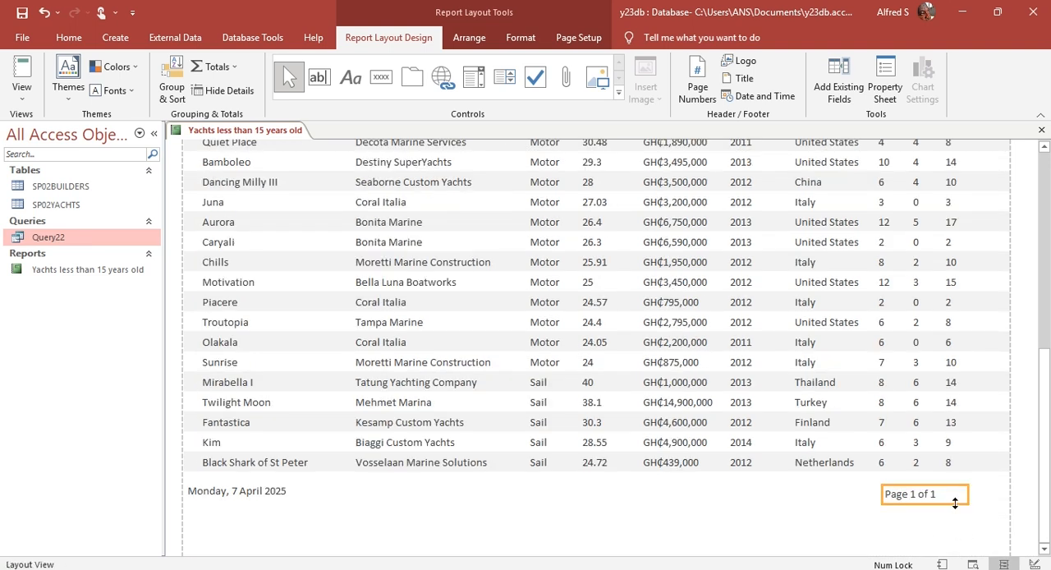
{"action": "left_click_drag", "start_coordinate": [946, 485], "coordinate": [943, 482]}
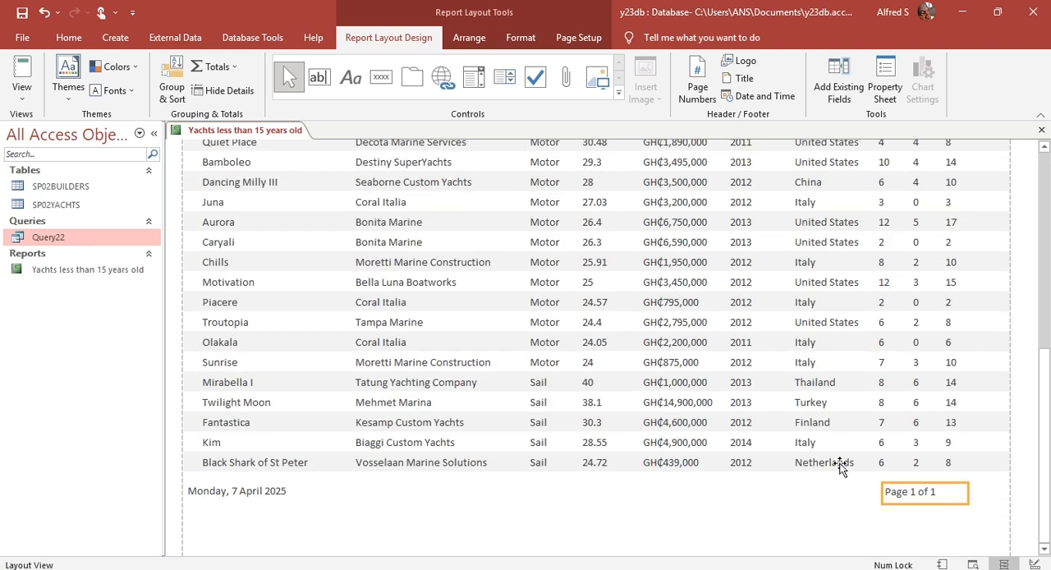
Step: In Design View, move the page number box so its right edge lines up with the Total_Berths column
{"action": "left_click", "coordinate": [21, 92]}
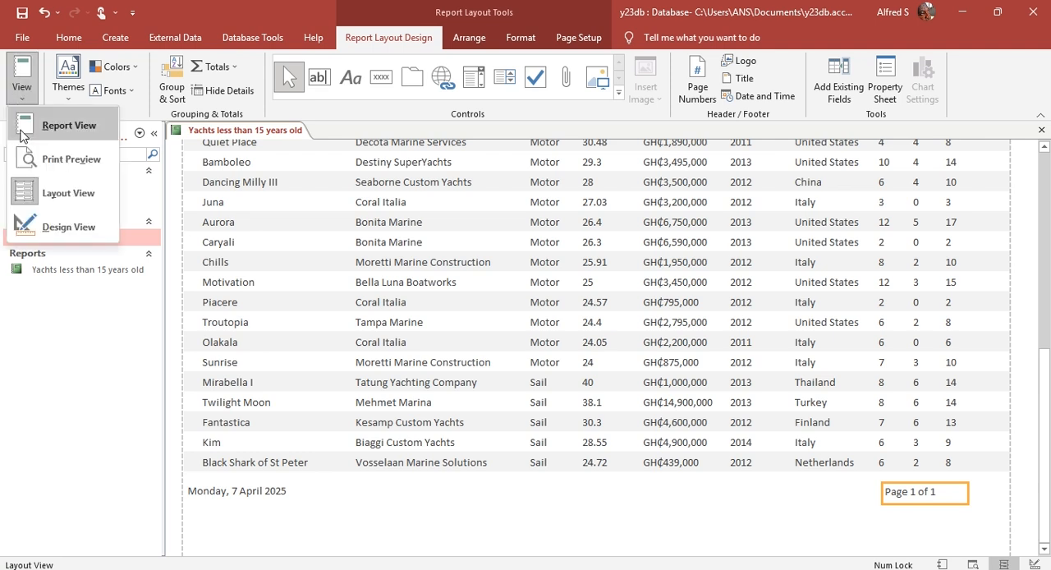
{"action": "left_click", "coordinate": [61, 228]}
{"action": "left_click", "coordinate": [943, 297]}
{"action": "left_click_drag", "start_coordinate": [944, 296], "coordinate": [983, 290]}
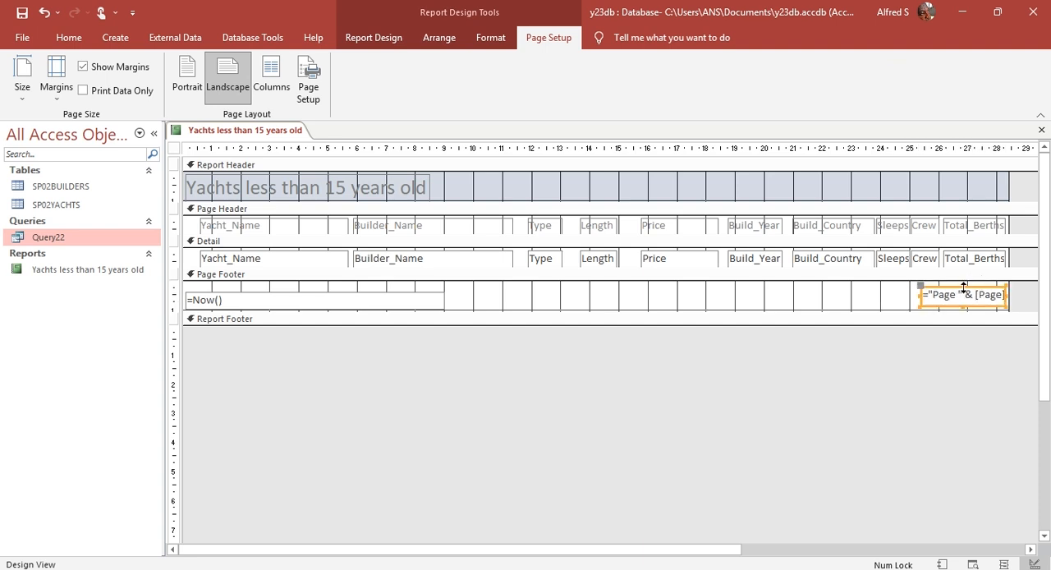
Step: Delete the =Now() date field from the page footer and return the report to Layout View
{"action": "left_click", "coordinate": [376, 297]}
{"action": "key", "text": "Delete"}
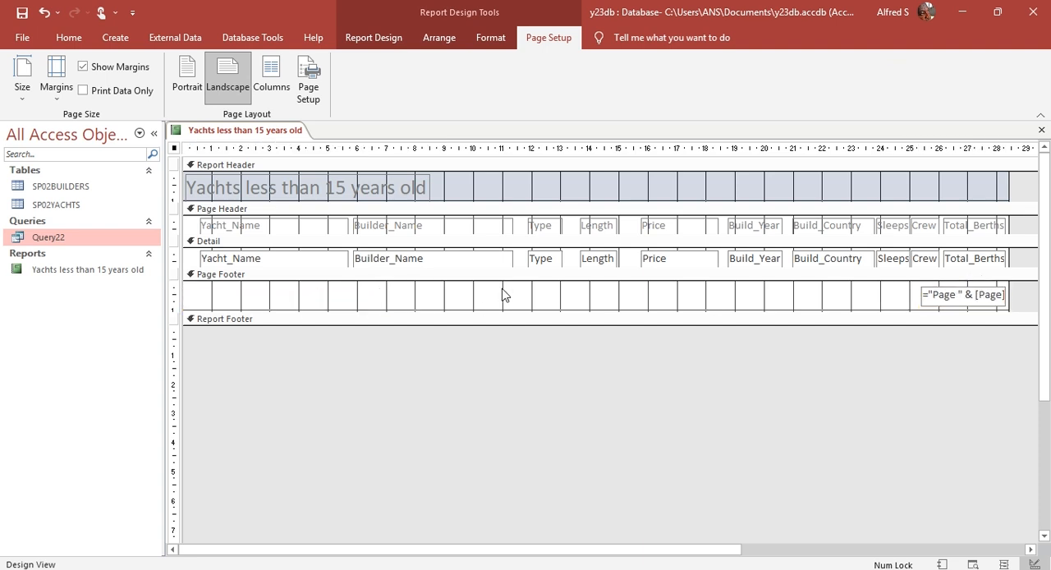
{"action": "left_click", "coordinate": [370, 39]}
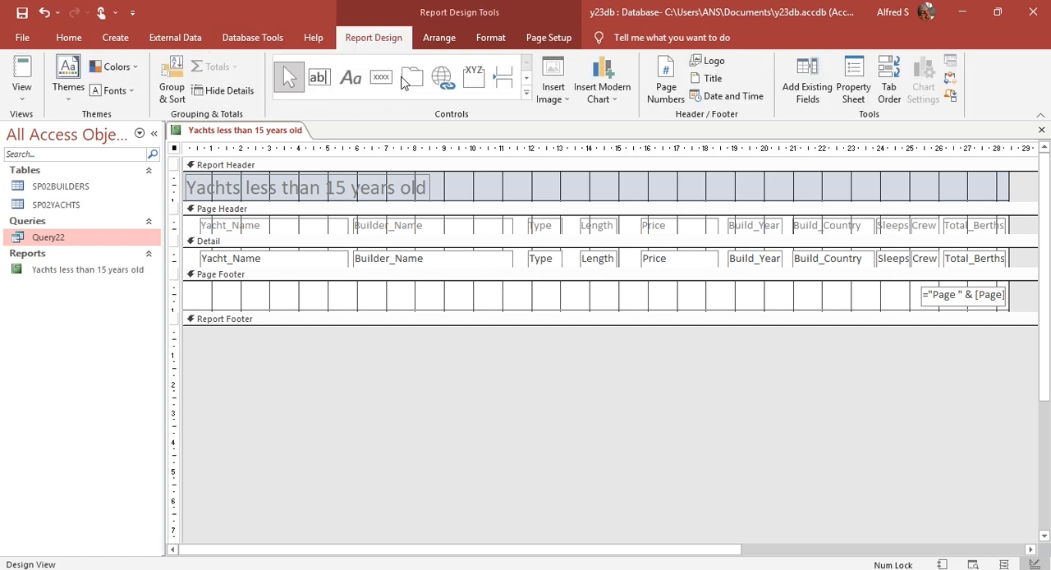
{"action": "left_click", "coordinate": [22, 90]}
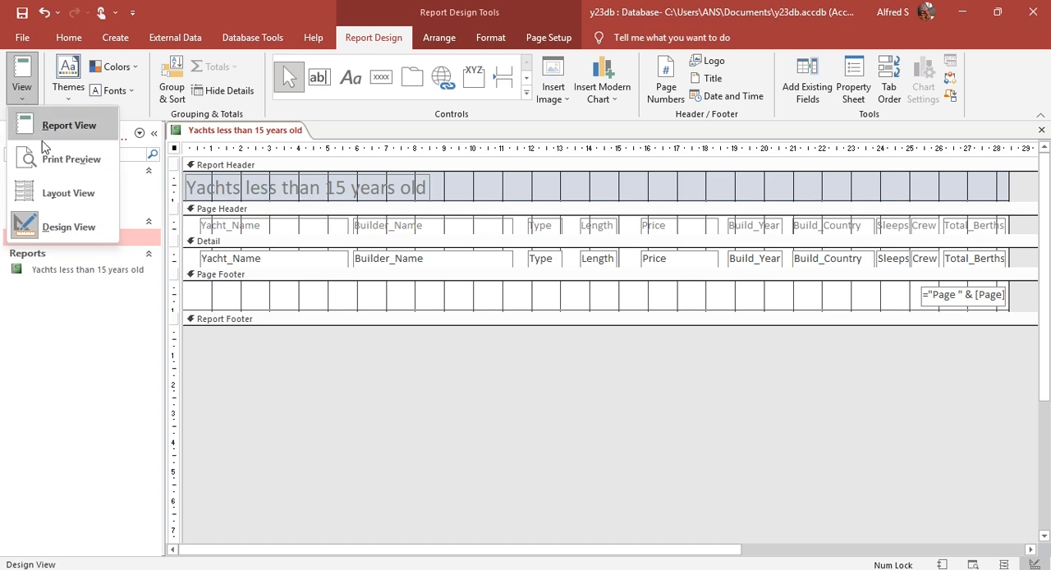
{"action": "left_click", "coordinate": [56, 192]}
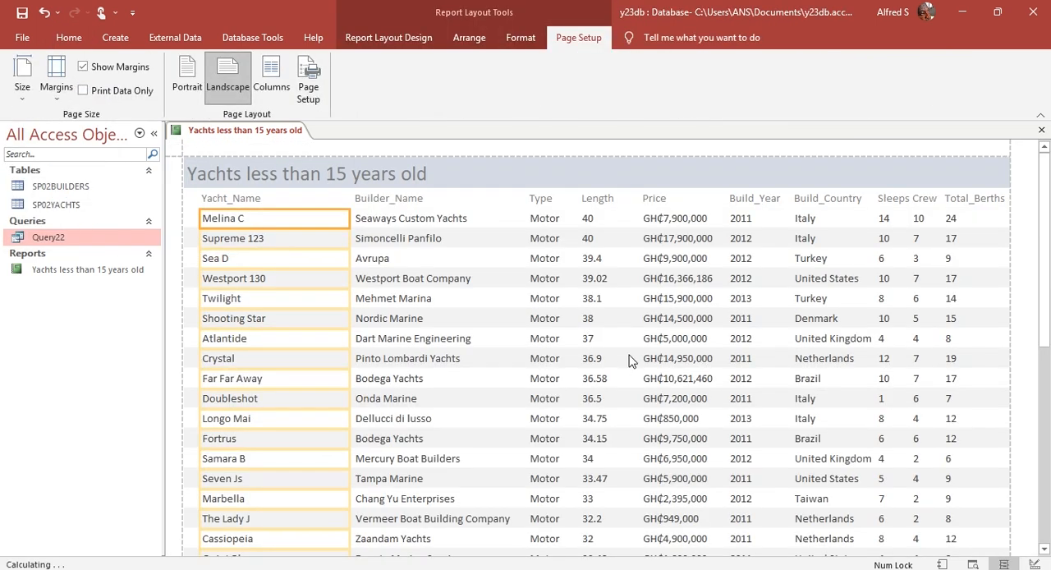
Step: Check question 22 in the Acrobat PDF, return to Access and set the report title's font size to 26
{"action": "scroll", "coordinate": [632, 358], "scroll_direction": "down", "scroll_amount": 5}
{"action": "key", "text": "alt+Tab"}
{"action": "key", "text": "alt+shift+Tab"}
{"action": "key", "text": "alt+Tab"}
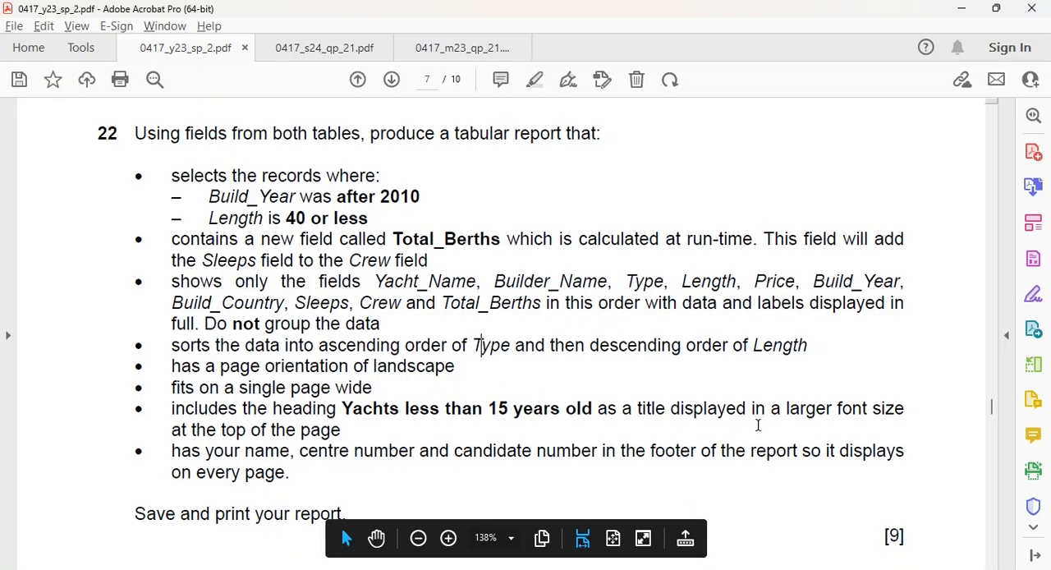
{"action": "key", "text": "alt+Tab"}
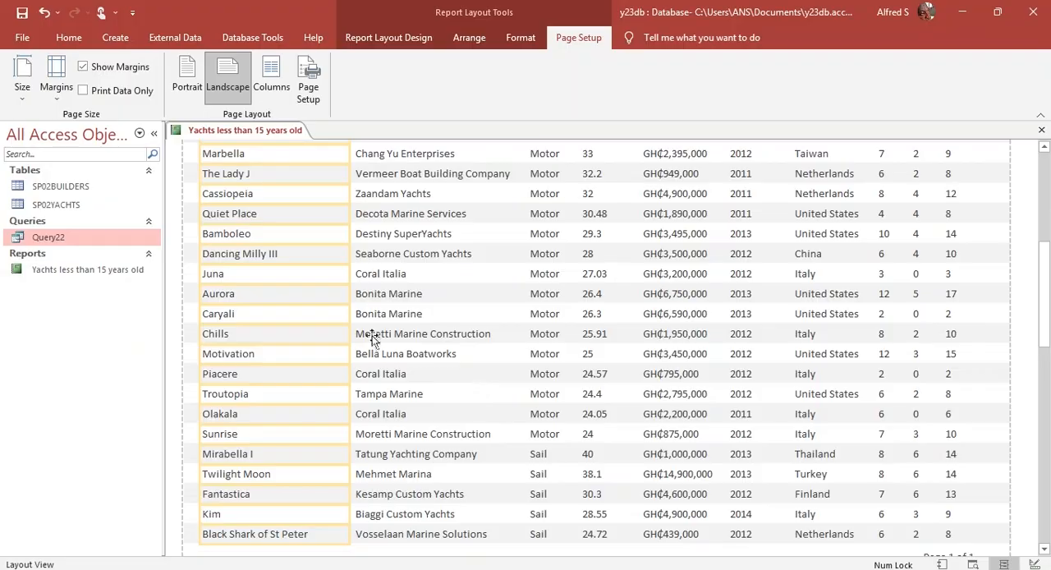
{"action": "scroll", "coordinate": [277, 200], "scroll_direction": "up", "scroll_amount": 1}
{"action": "scroll", "coordinate": [245, 184], "scroll_direction": "up", "scroll_amount": 5}
{"action": "left_click", "coordinate": [275, 169]}
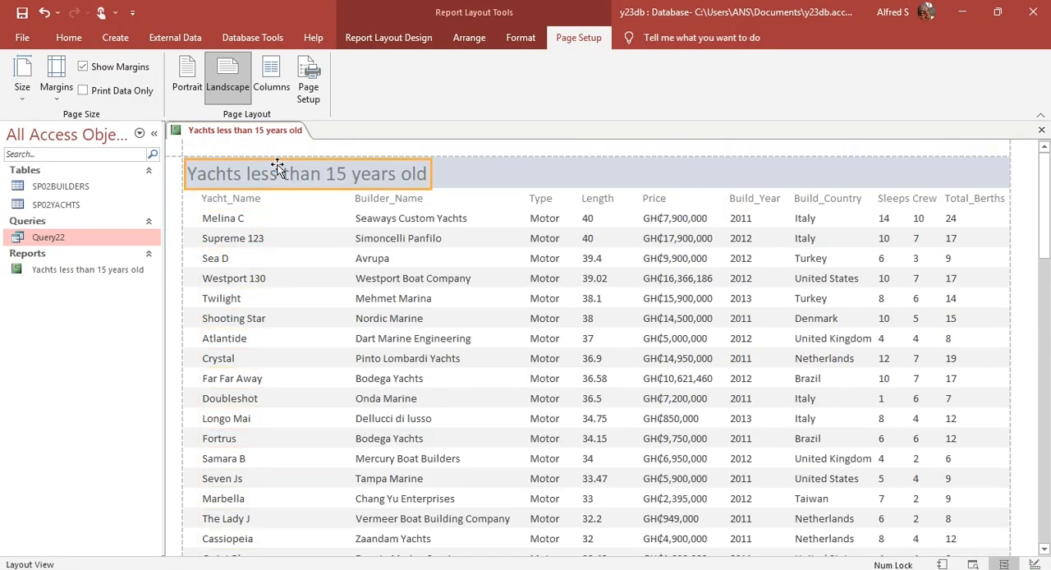
{"action": "left_click", "coordinate": [469, 37]}
{"action": "left_click", "coordinate": [518, 38]}
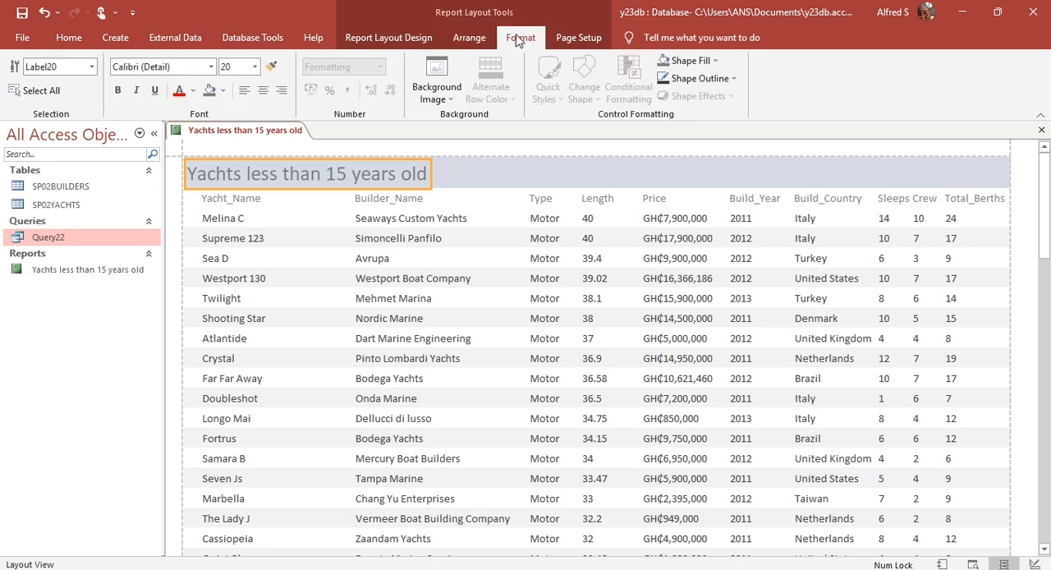
{"action": "left_click", "coordinate": [254, 68]}
{"action": "left_click", "coordinate": [248, 242]}
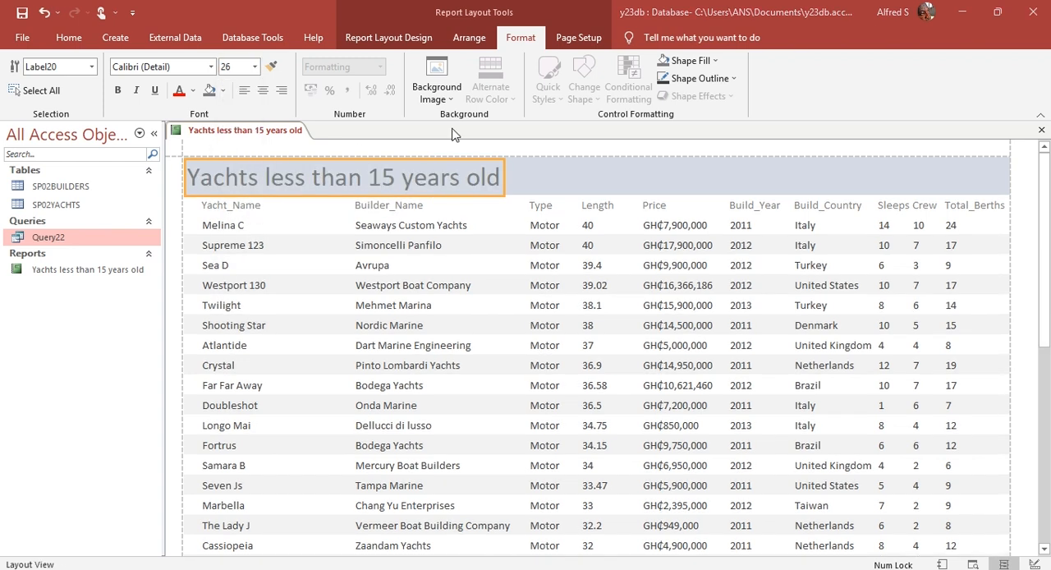
Step: Check question 22's remaining requirements in the Acrobat PDF, return to Access and open the yachts report in Design View
{"action": "key", "text": "alt+Tab"}
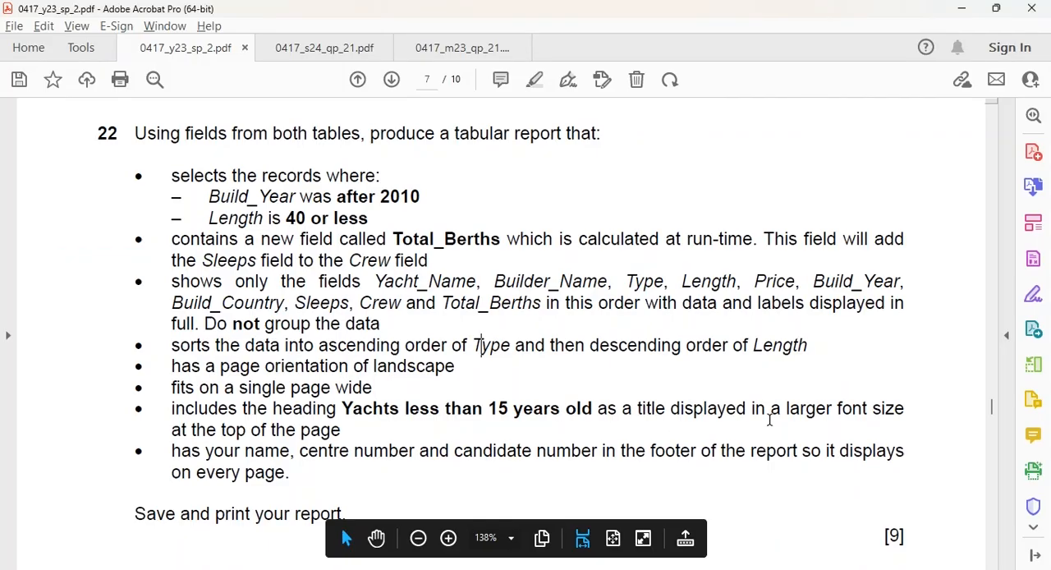
{"action": "key", "text": "super+Tab"}
{"action": "left_click", "coordinate": [692, 118]}
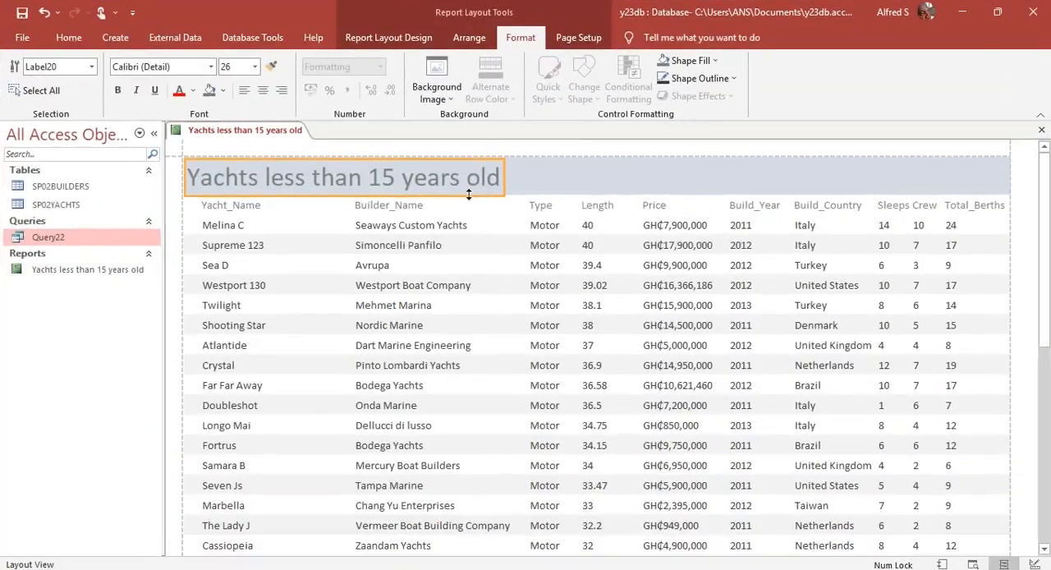
{"action": "left_click", "coordinate": [617, 151]}
{"action": "key", "text": "alt+Tab"}
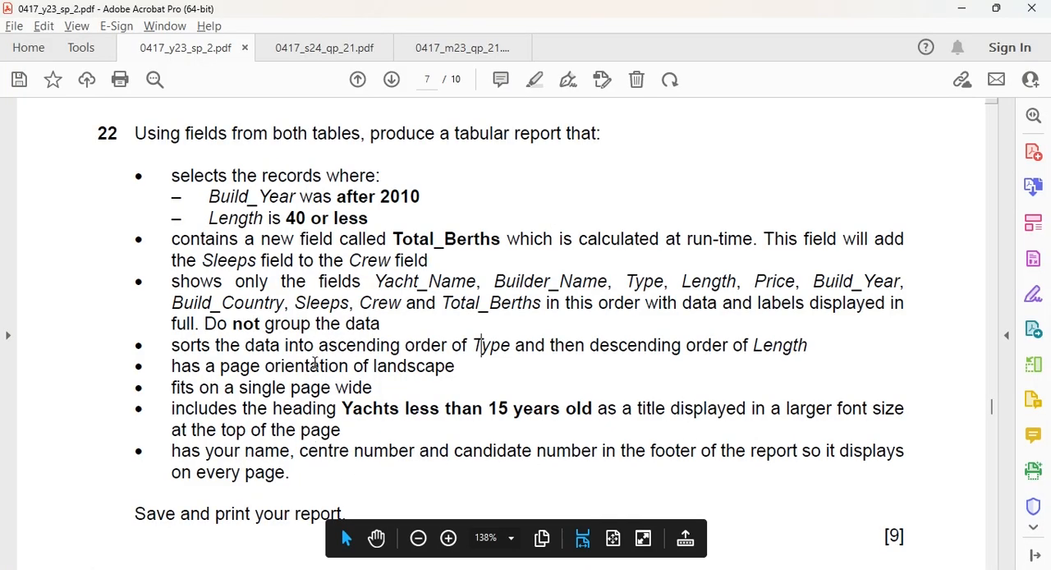
{"action": "key", "text": "alt+Tab"}
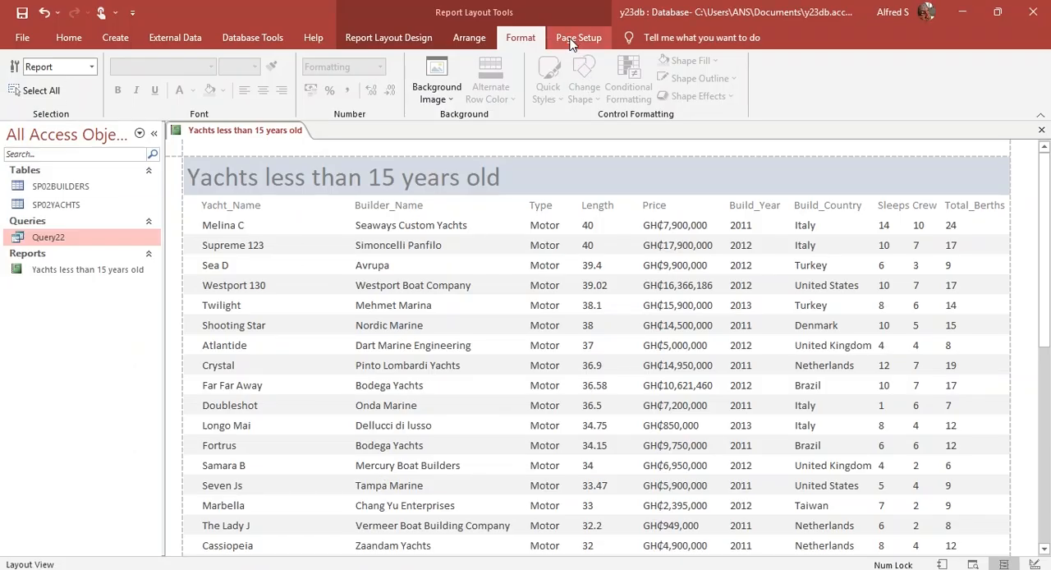
{"action": "left_click", "coordinate": [410, 38]}
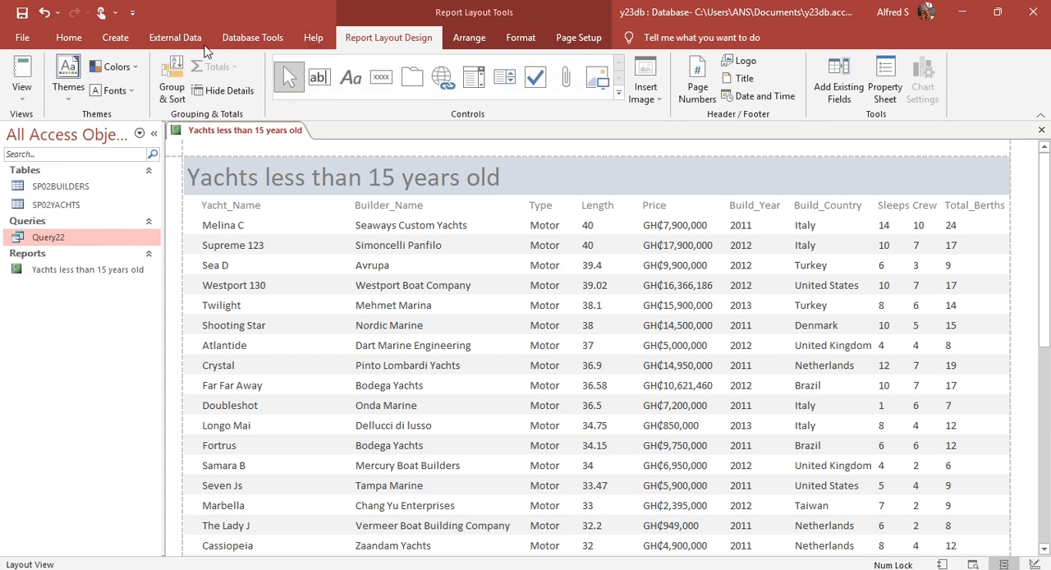
{"action": "left_click", "coordinate": [23, 97]}
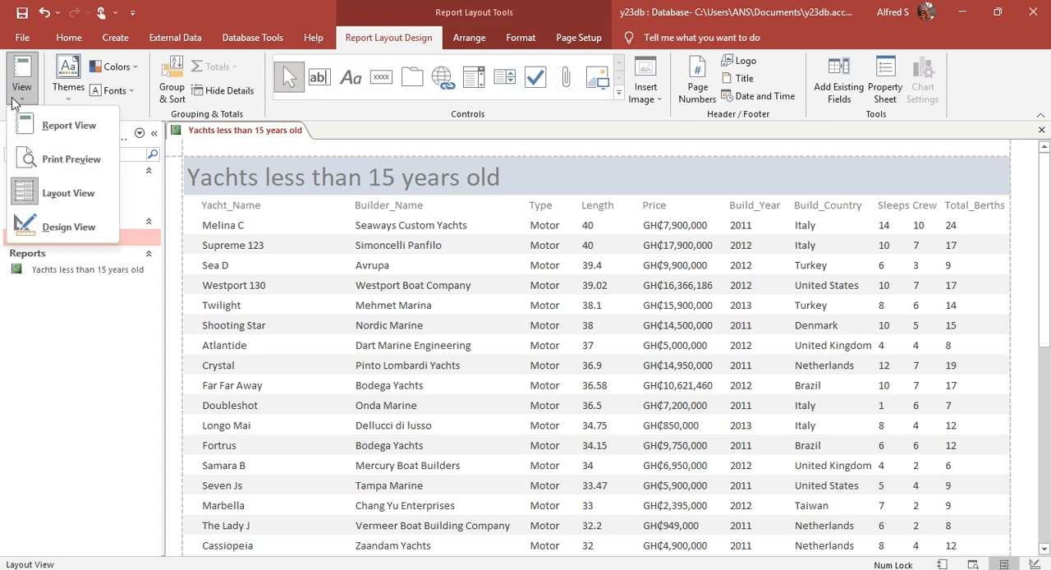
{"action": "left_click", "coordinate": [37, 222]}
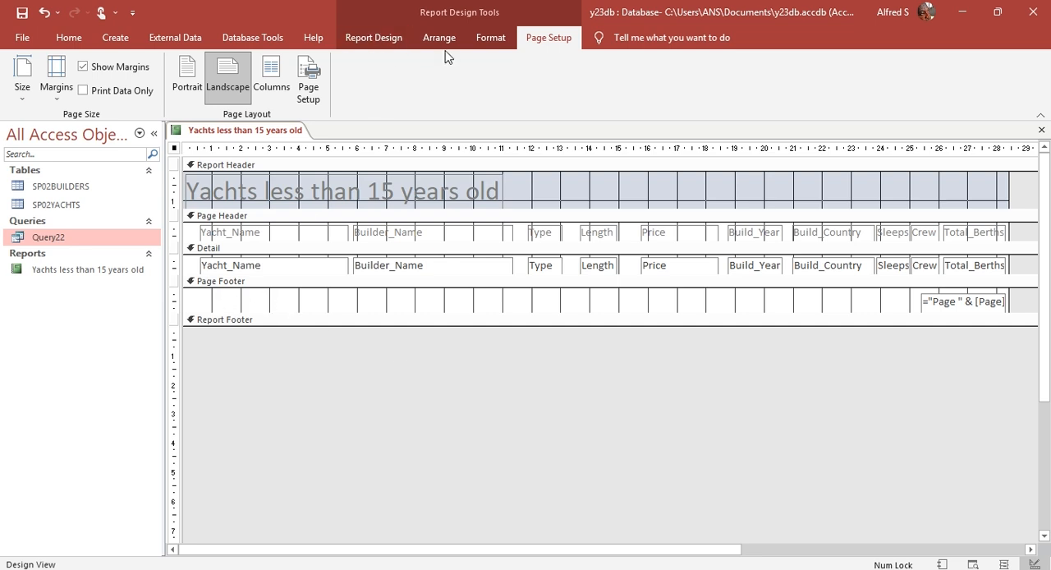
Step: Add a label about 8.5 cm wide at the start of the page footer containing the candidate's name, centre number and candidate number
{"action": "left_click", "coordinate": [371, 39]}
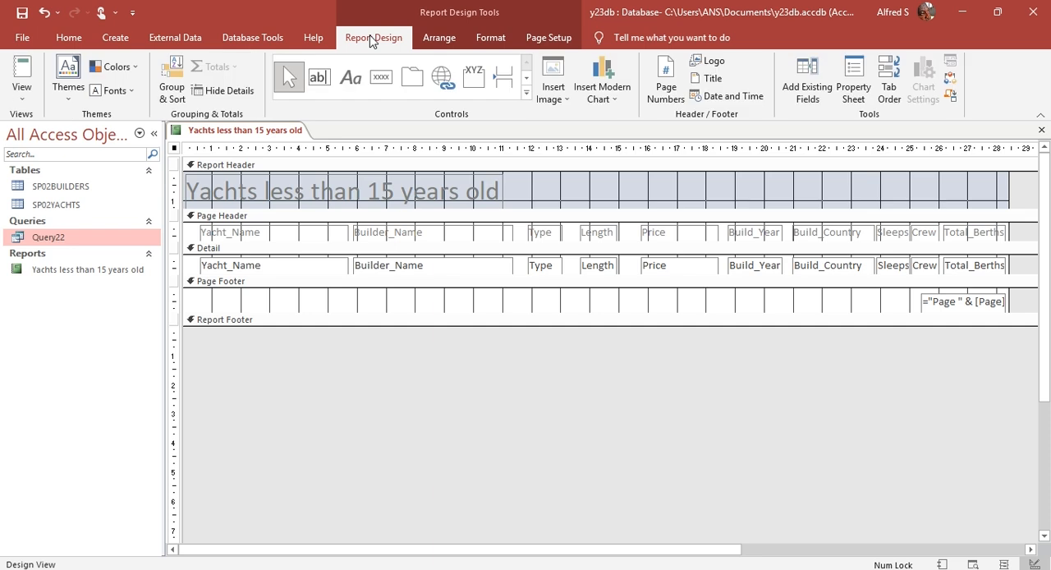
{"action": "left_click", "coordinate": [349, 80]}
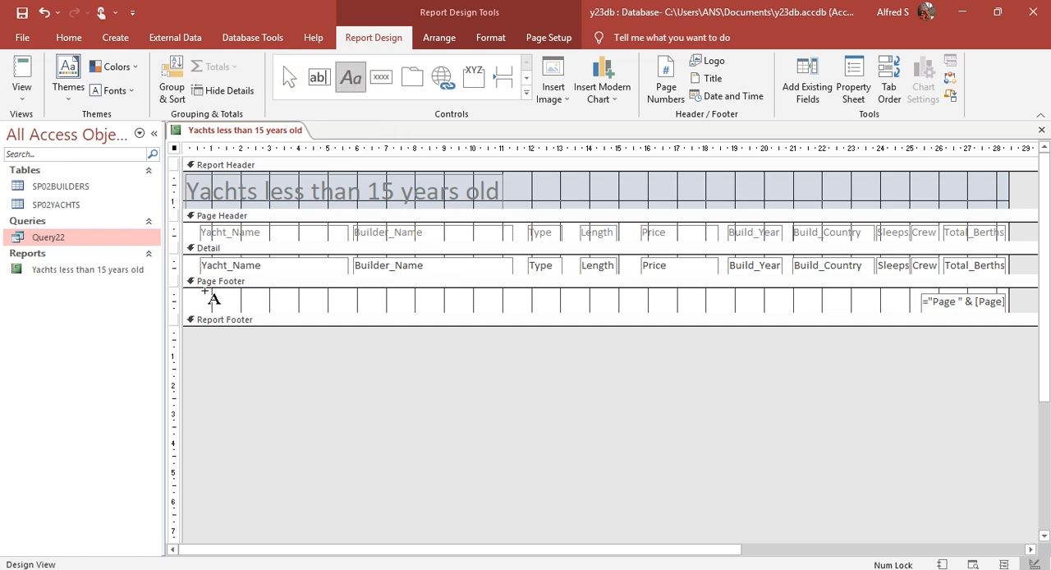
{"action": "left_click_drag", "start_coordinate": [197, 296], "coordinate": [442, 310]}
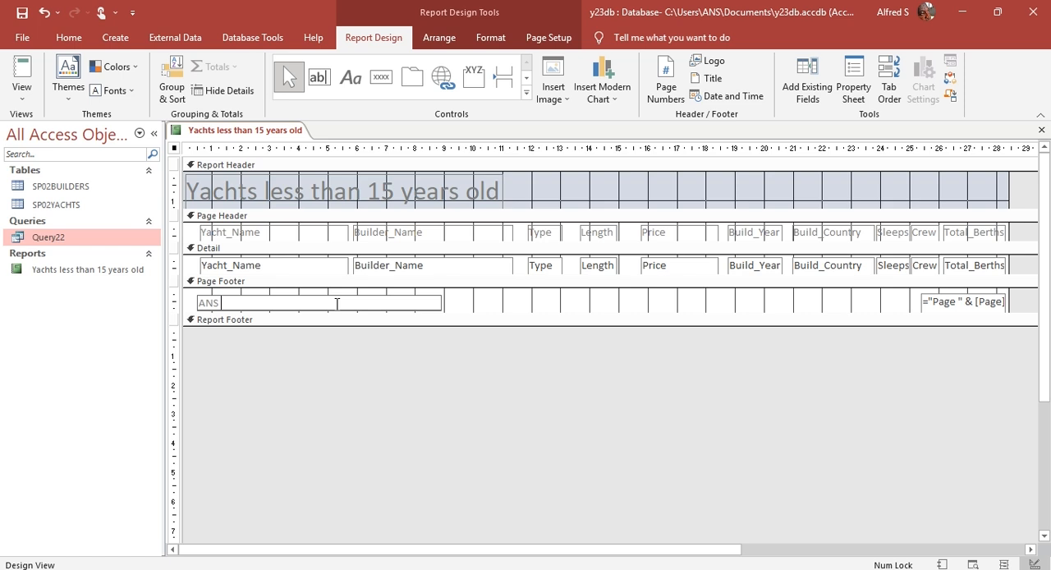
{"action": "type", "text": "xxx 0000"}
{"action": "left_click", "coordinate": [480, 307]}
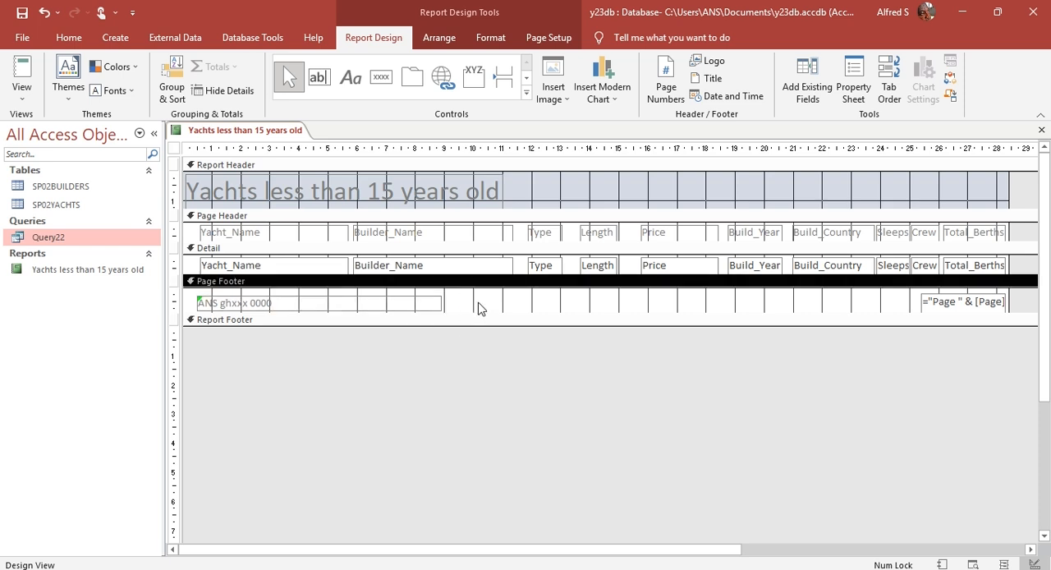
Step: Review the report and its footer in Report View against question 22, and inspect the whole page in Print Preview
{"action": "left_click", "coordinate": [23, 82]}
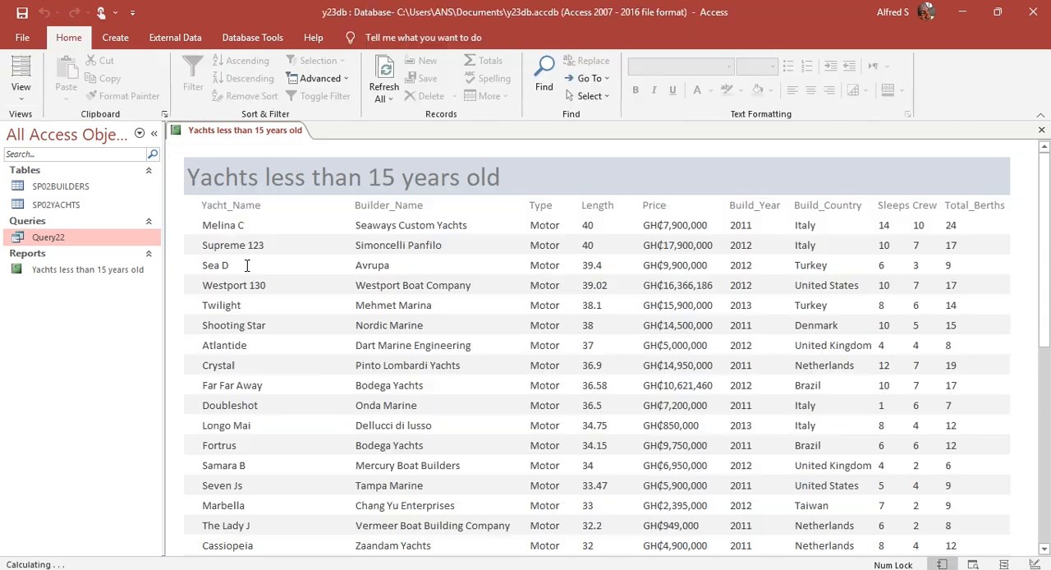
{"action": "scroll", "coordinate": [266, 337], "scroll_direction": "down", "scroll_amount": 10}
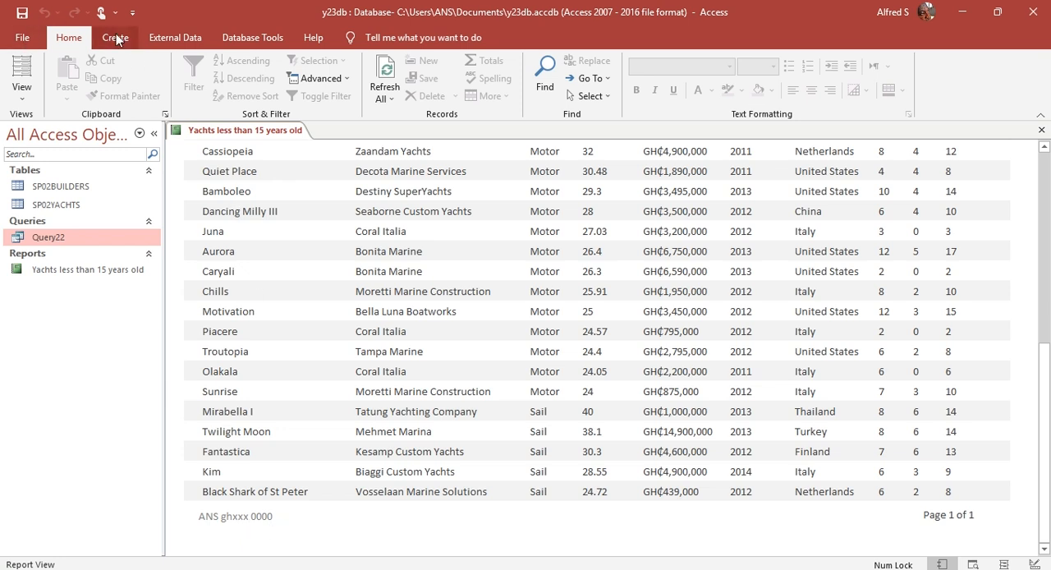
{"action": "key", "text": "alt+Tab"}
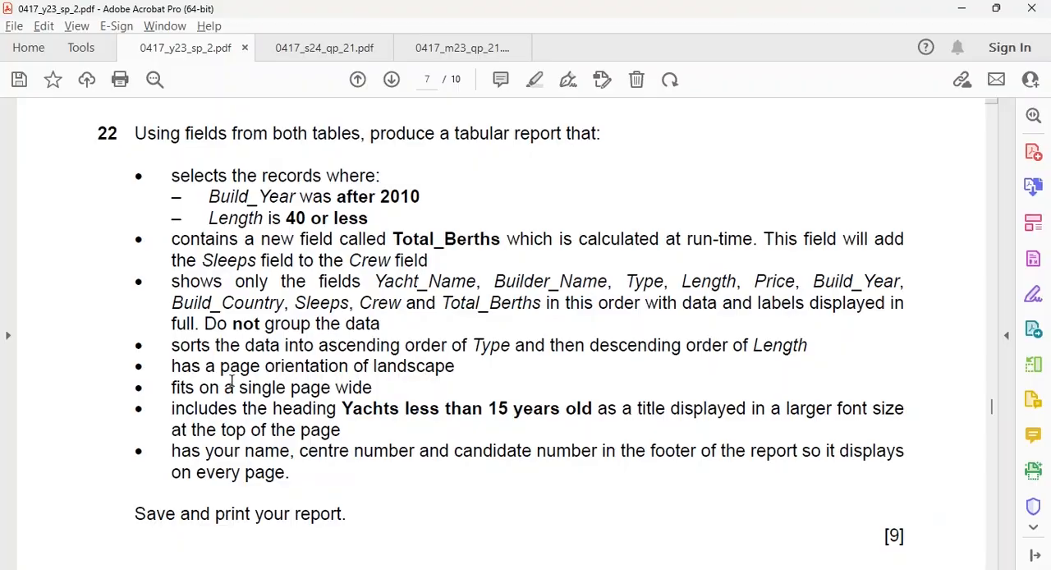
{"action": "key", "text": "alt+Tab"}
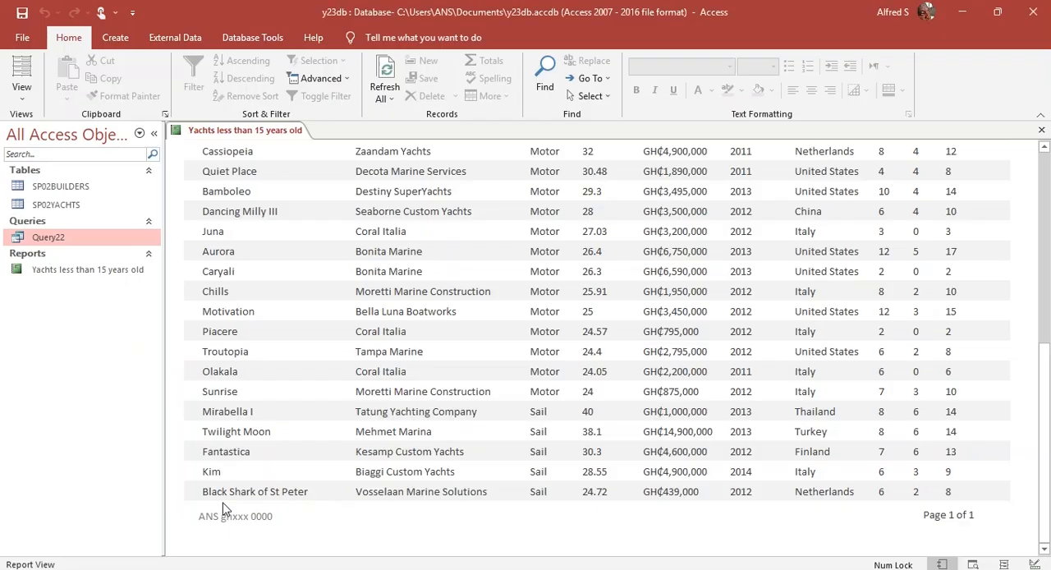
{"action": "left_click", "coordinate": [23, 96]}
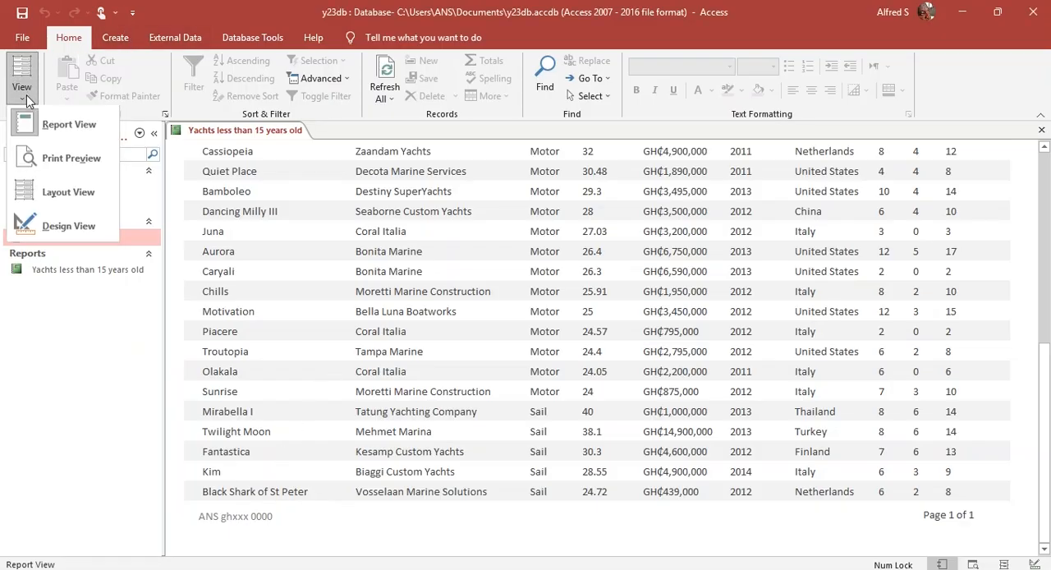
{"action": "left_click", "coordinate": [64, 160]}
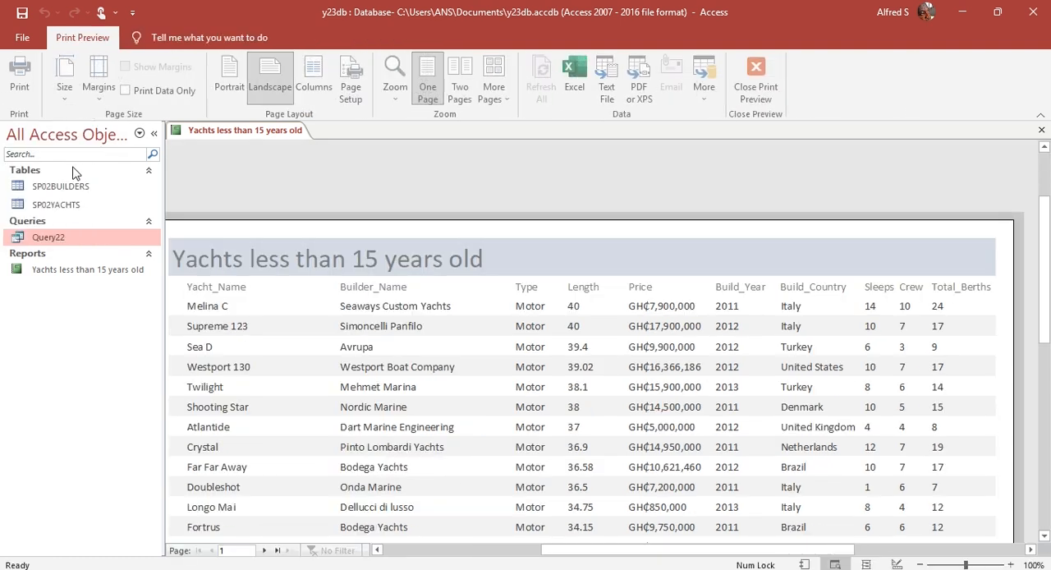
{"action": "left_click", "coordinate": [580, 542]}
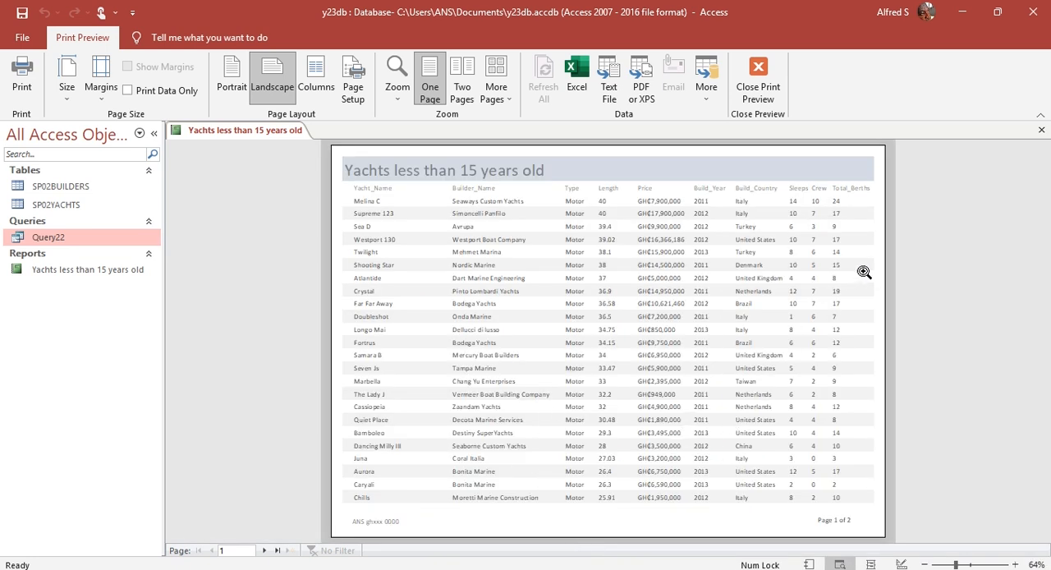
{"action": "left_click", "coordinate": [753, 87]}
Step: Close all open objects in the yachts database
{"action": "right_click", "coordinate": [240, 134]}
{"action": "left_click", "coordinate": [265, 132]}
{"action": "right_click", "coordinate": [265, 133]}
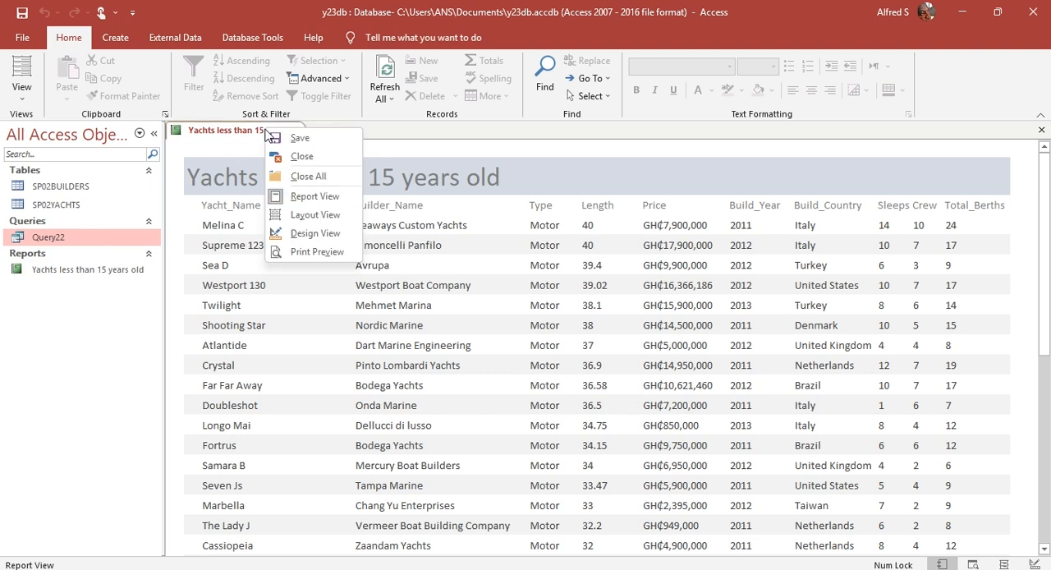
{"action": "left_click", "coordinate": [299, 176]}
Step: Bring up question 13 in 0417_s24_qp_21.pdf in Acrobat, then switch to Access and open the recent database m24db.accdb
{"action": "key", "text": "alt+Tab"}
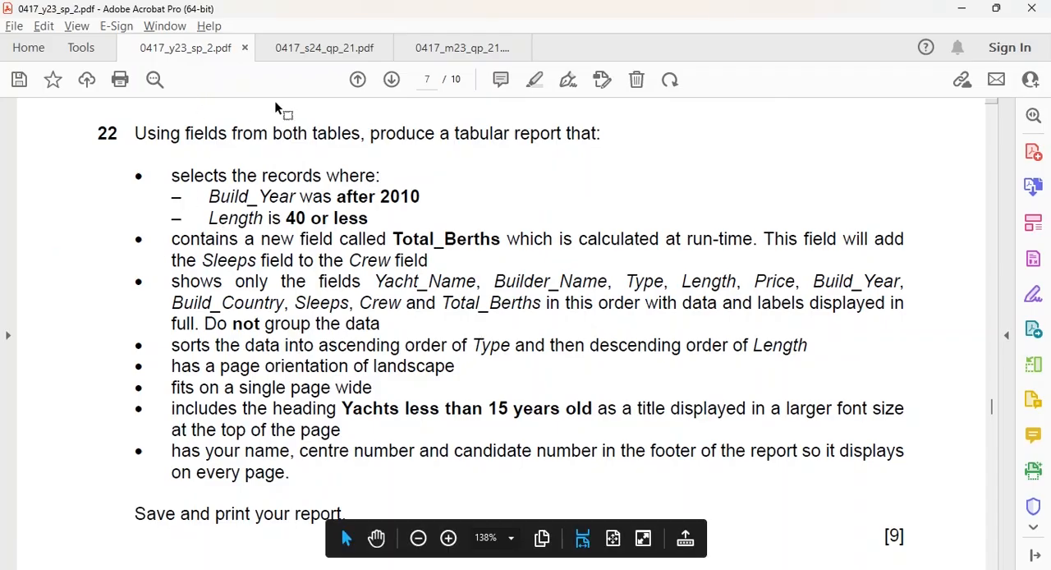
{"action": "left_click", "coordinate": [296, 55]}
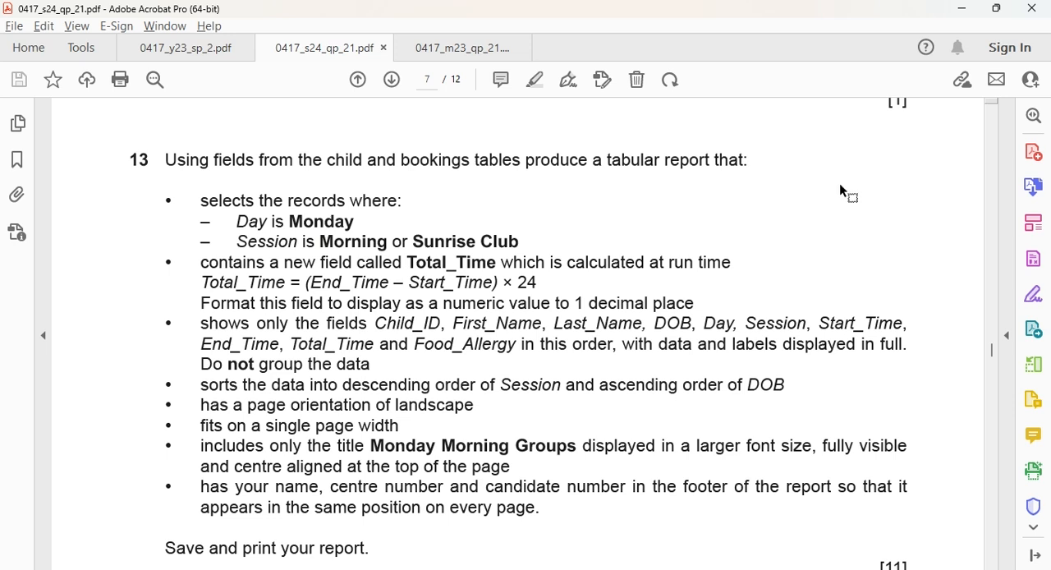
{"action": "key", "text": "alt+Tab"}
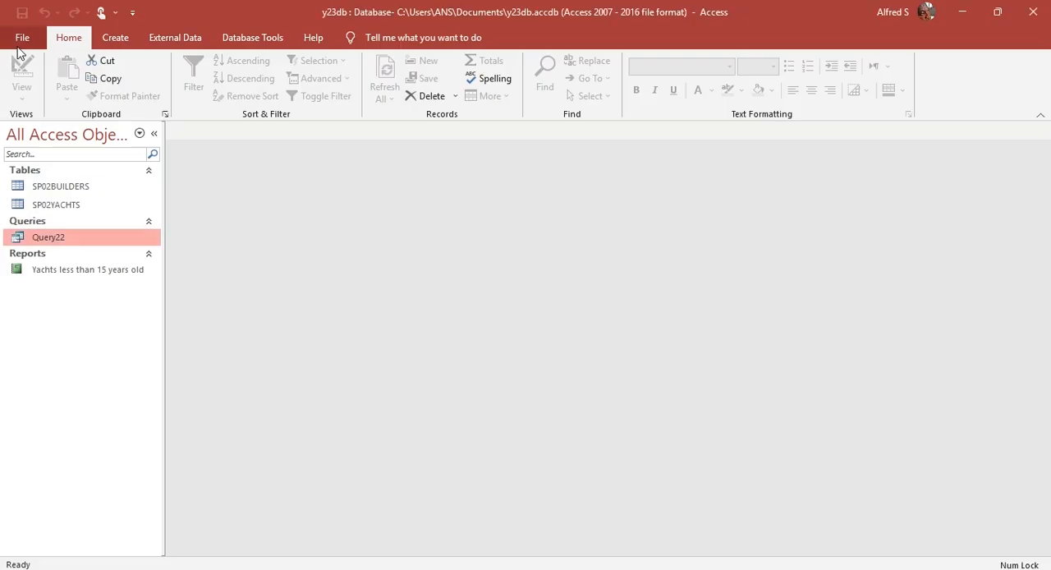
{"action": "left_click", "coordinate": [19, 41]}
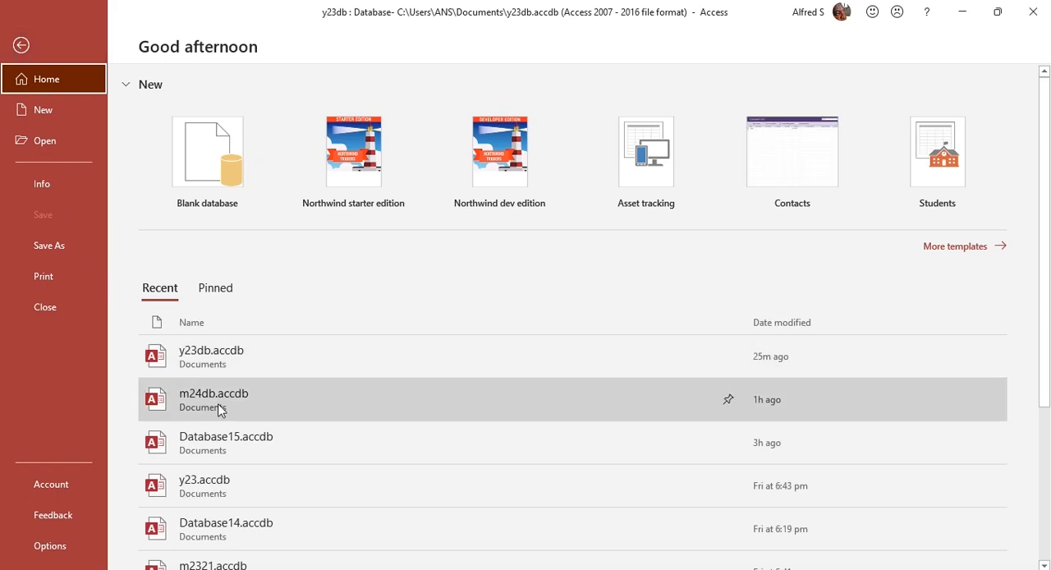
{"action": "left_click", "coordinate": [220, 411]}
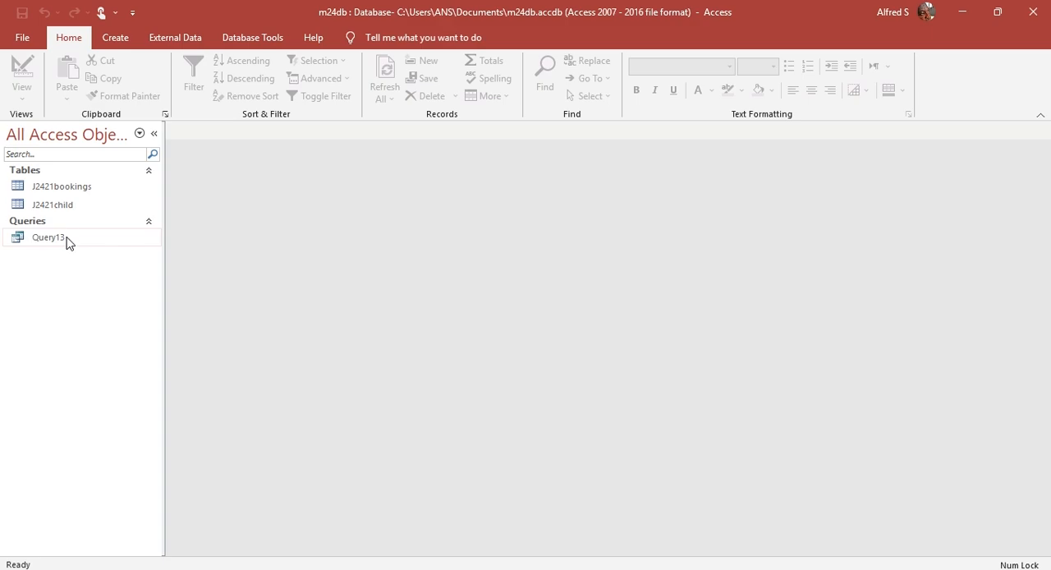
Step: Consult question 13 in the Acrobat PDF, return to Access and start a Report Wizard report with all fields from Query13
{"action": "key", "text": "alt+Tab"}
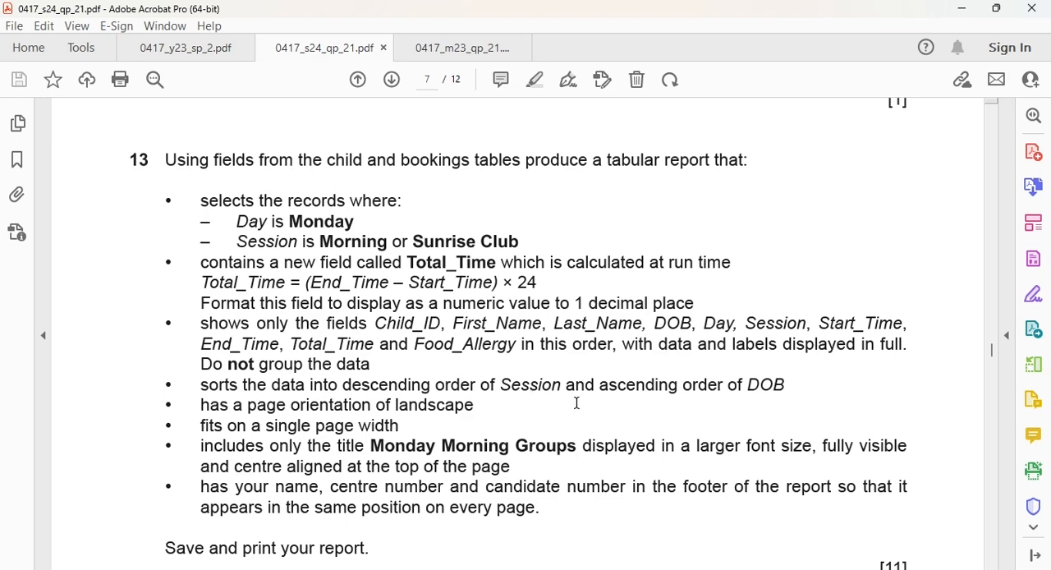
{"action": "key", "text": "alt+Tab"}
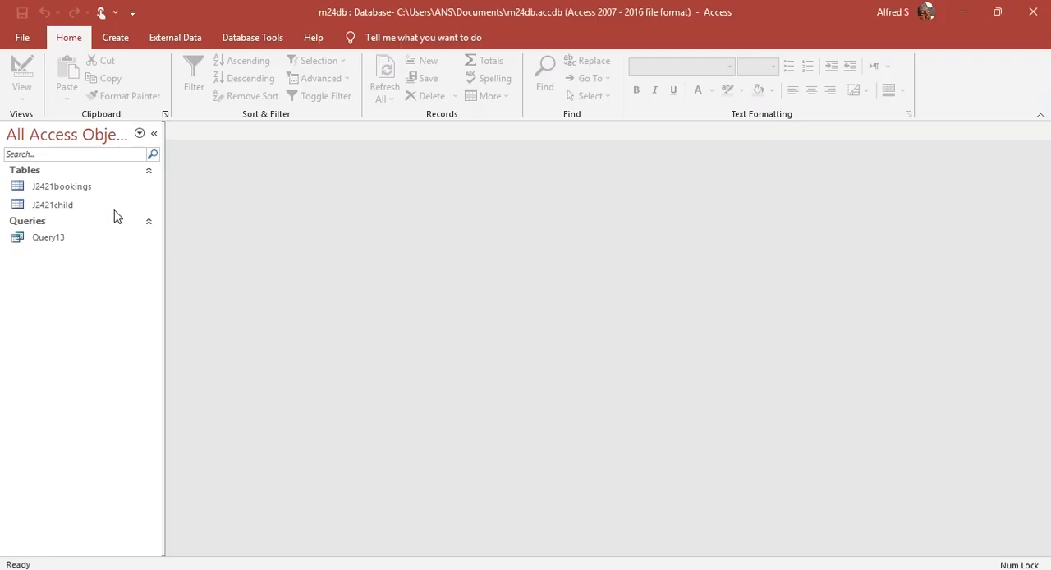
{"action": "left_click", "coordinate": [125, 38]}
{"action": "left_click", "coordinate": [602, 67]}
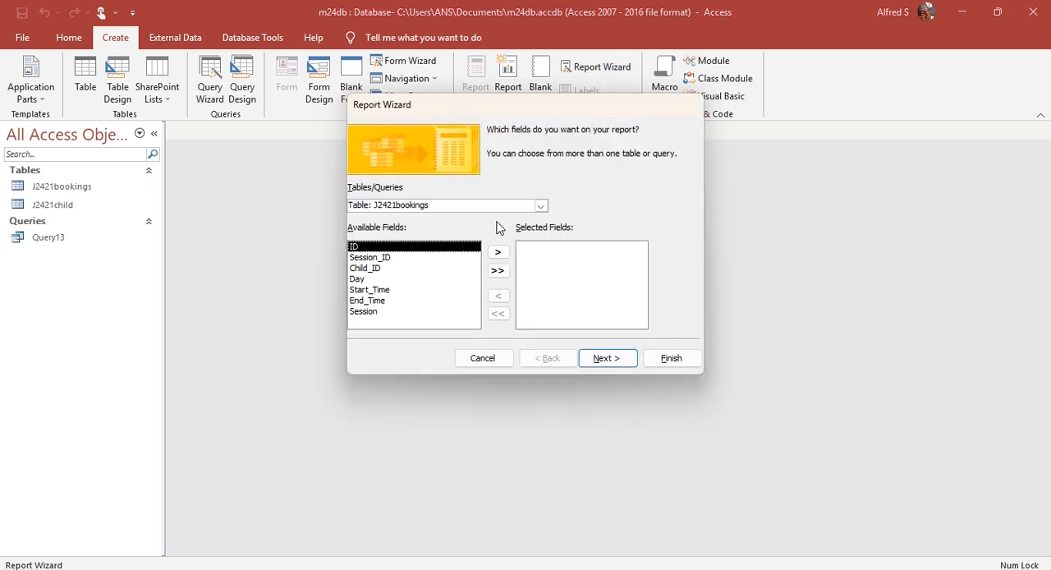
{"action": "left_click", "coordinate": [544, 206]}
{"action": "left_click", "coordinate": [418, 237]}
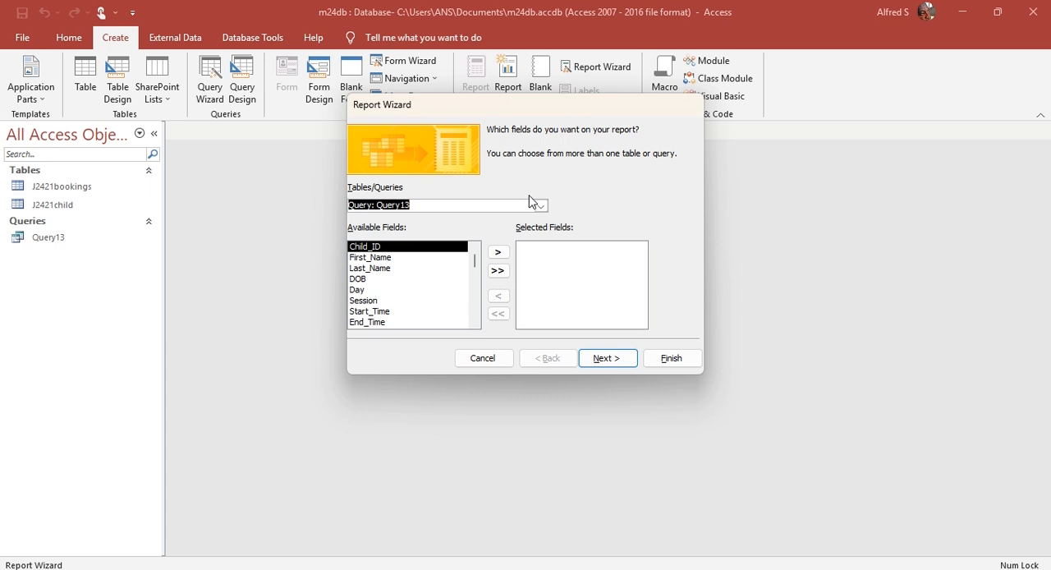
{"action": "left_click", "coordinate": [497, 270]}
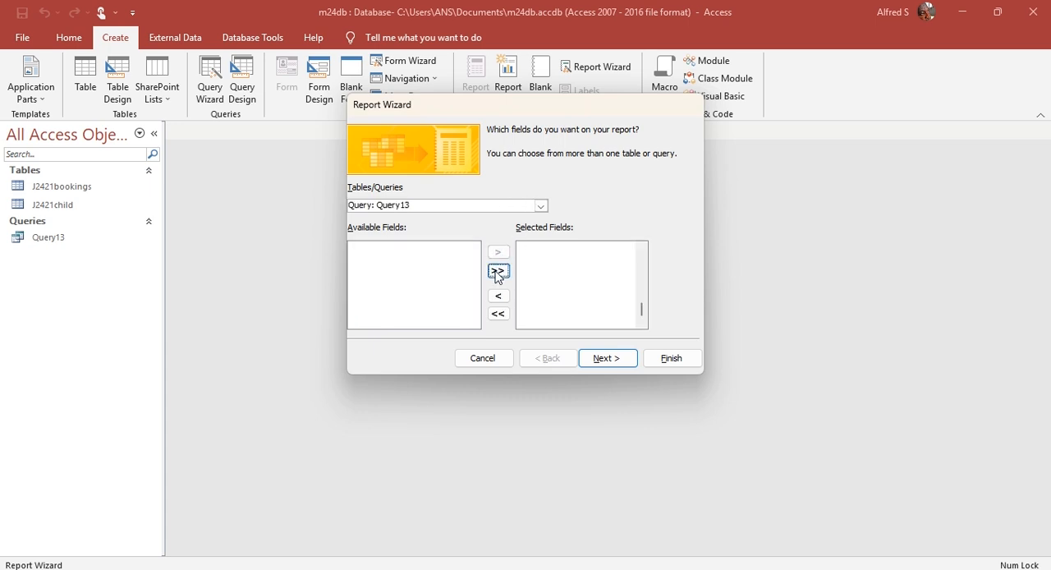
Step: Set the report data to be viewed by J2421bookings and proceed to the wizard's grouping levels
{"action": "left_click", "coordinate": [618, 364]}
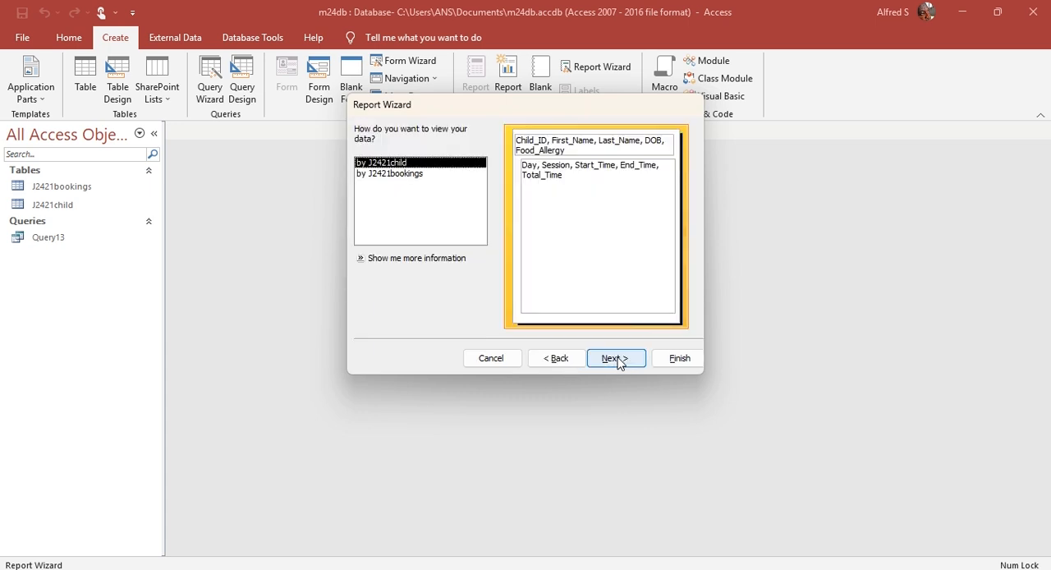
{"action": "left_click", "coordinate": [615, 359]}
{"action": "left_click", "coordinate": [557, 359]}
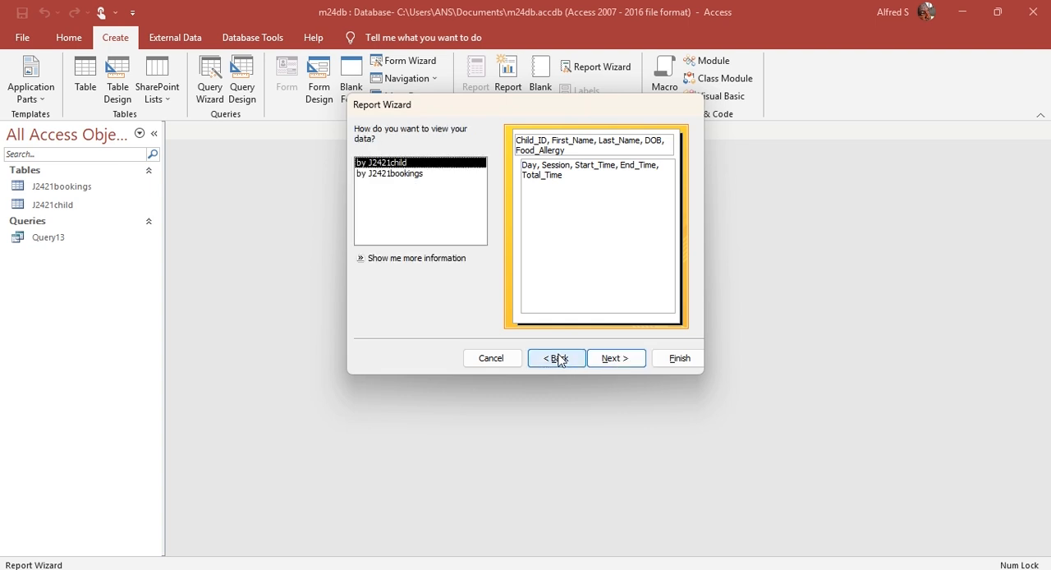
{"action": "left_click", "coordinate": [393, 175]}
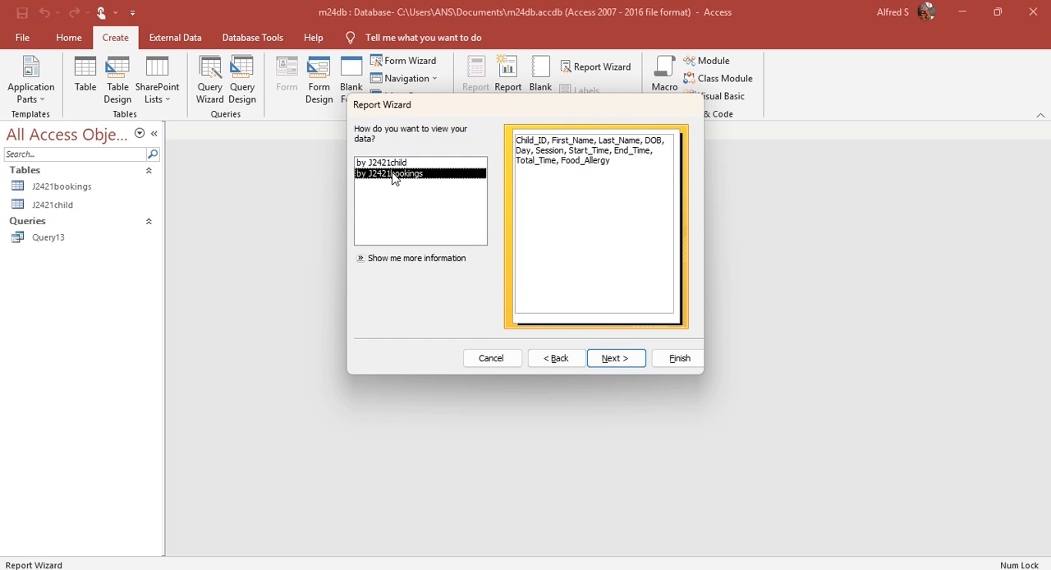
{"action": "left_click", "coordinate": [401, 164]}
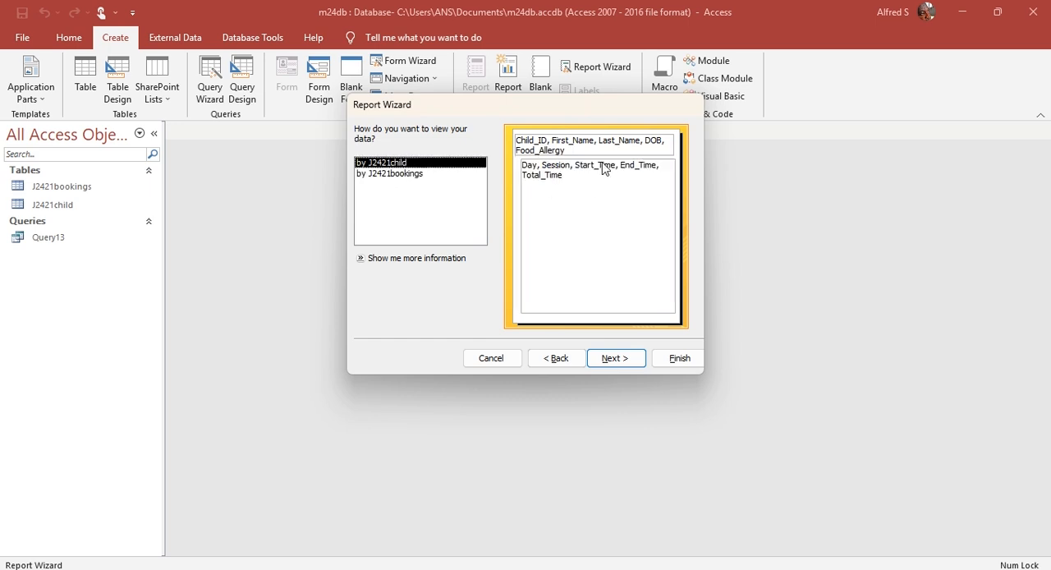
{"action": "left_click", "coordinate": [436, 175]}
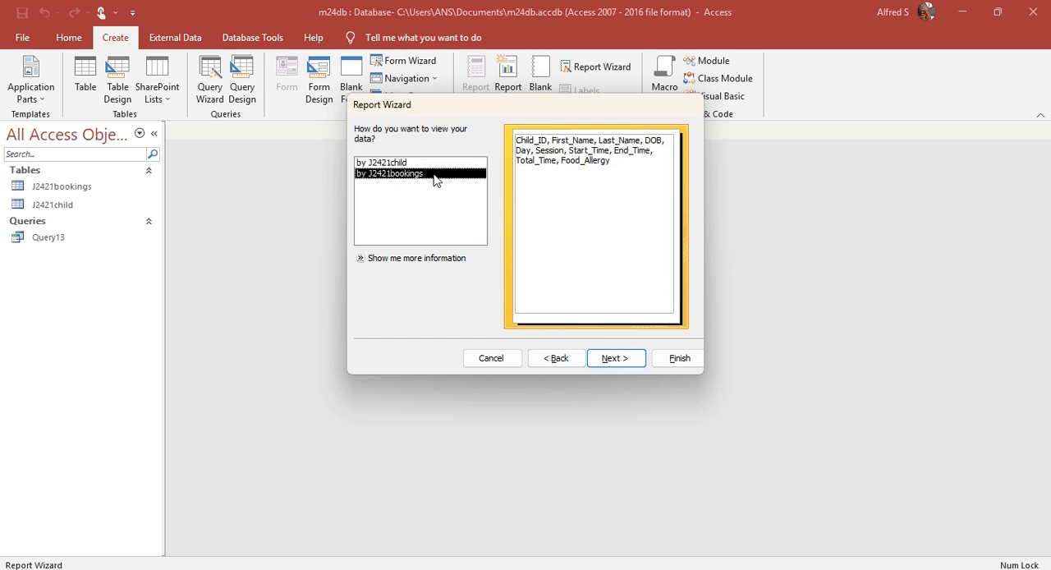
{"action": "left_click", "coordinate": [616, 359]}
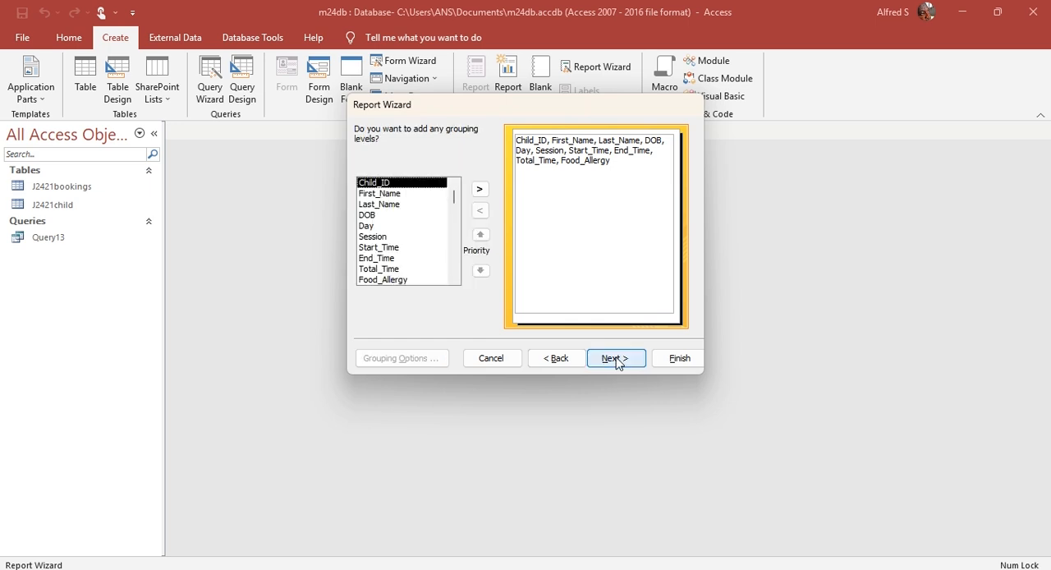
Step: Leave the report ungrouped, consult question 13 in the Acrobat PDF, return to Access and sort first by Session in descending order
{"action": "left_click", "coordinate": [615, 359]}
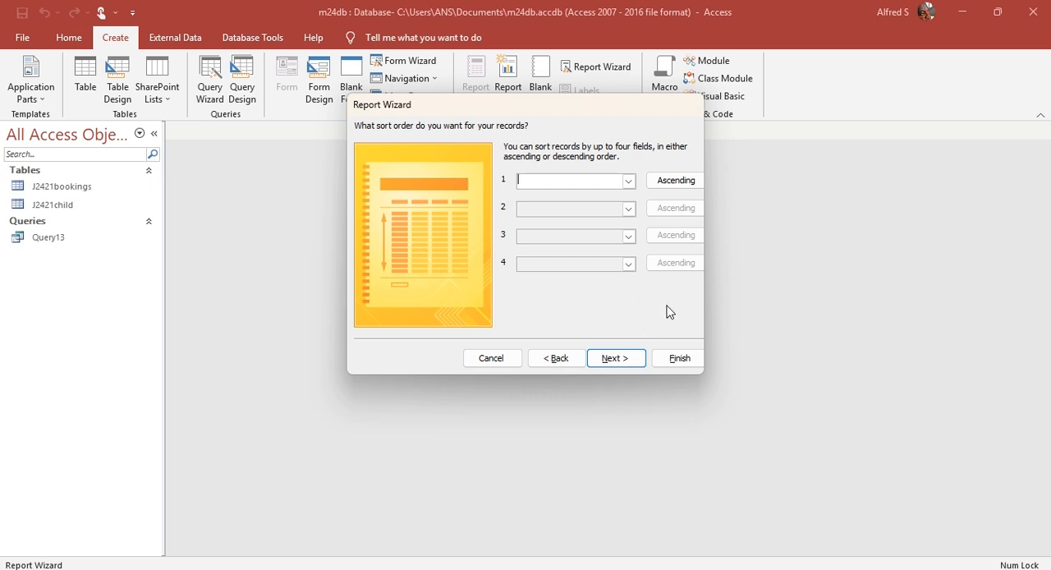
{"action": "key", "text": "alt+Tab"}
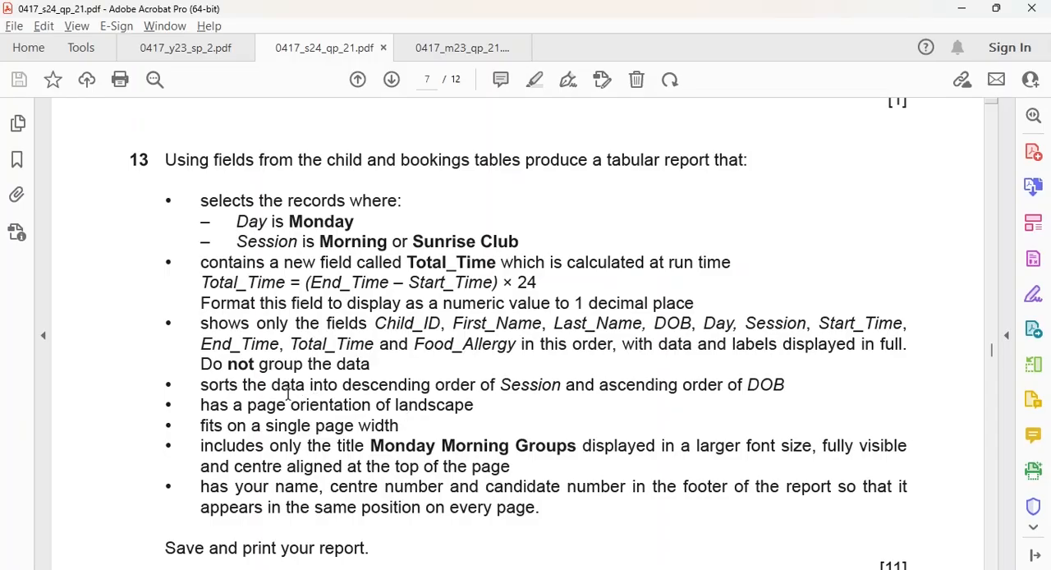
{"action": "key", "text": "alt+Tab"}
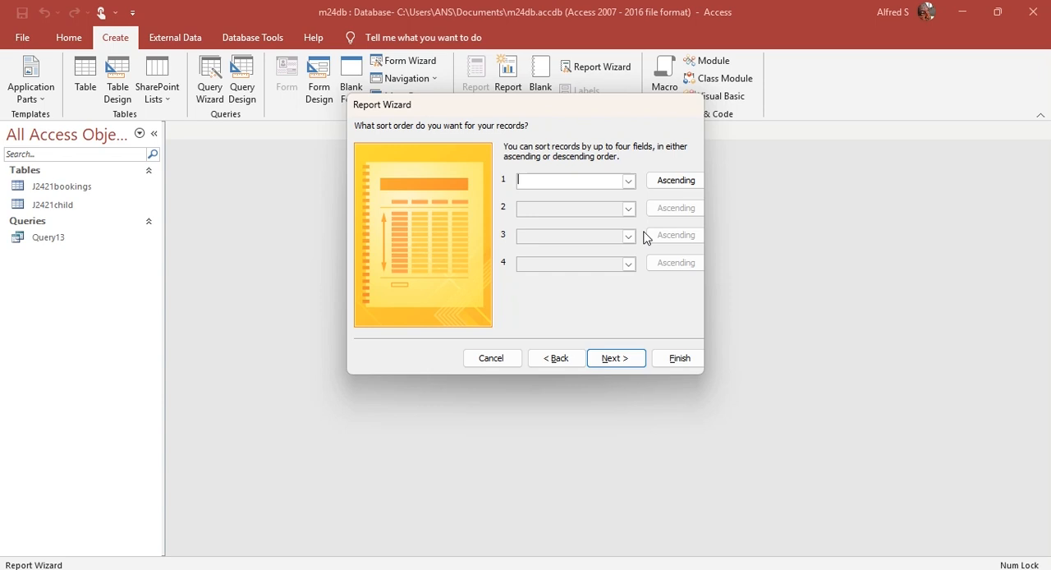
{"action": "left_click", "coordinate": [628, 180]}
{"action": "left_click", "coordinate": [567, 260]}
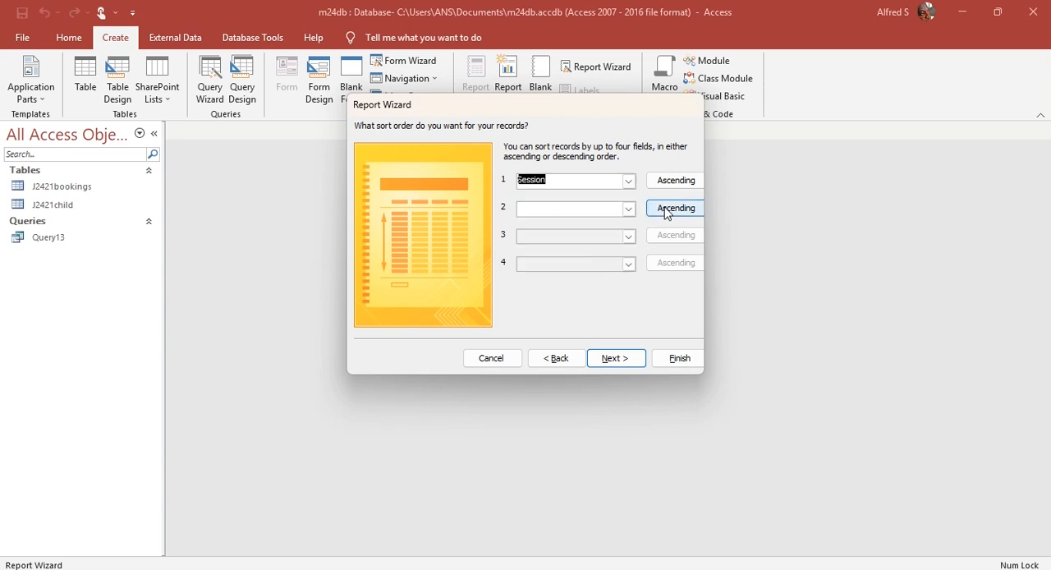
{"action": "left_click", "coordinate": [666, 188]}
Step: Recheck the sort order in the Acrobat PDF, return to Access, add DOB ascending as the second sort field and proceed to the layout options
{"action": "key", "text": "alt+Tab"}
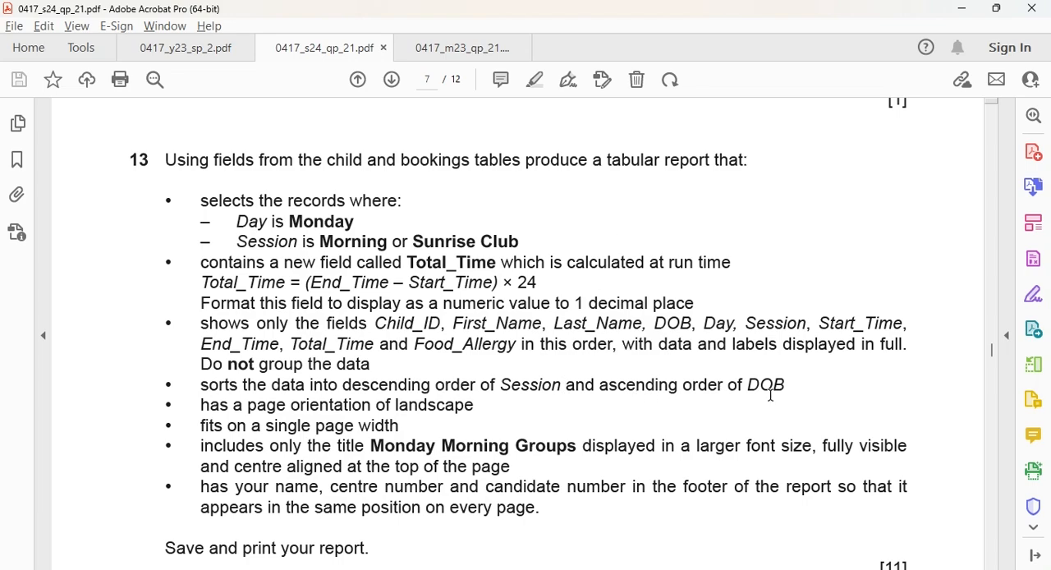
{"action": "key", "text": "alt+Tab"}
{"action": "left_click", "coordinate": [629, 209]}
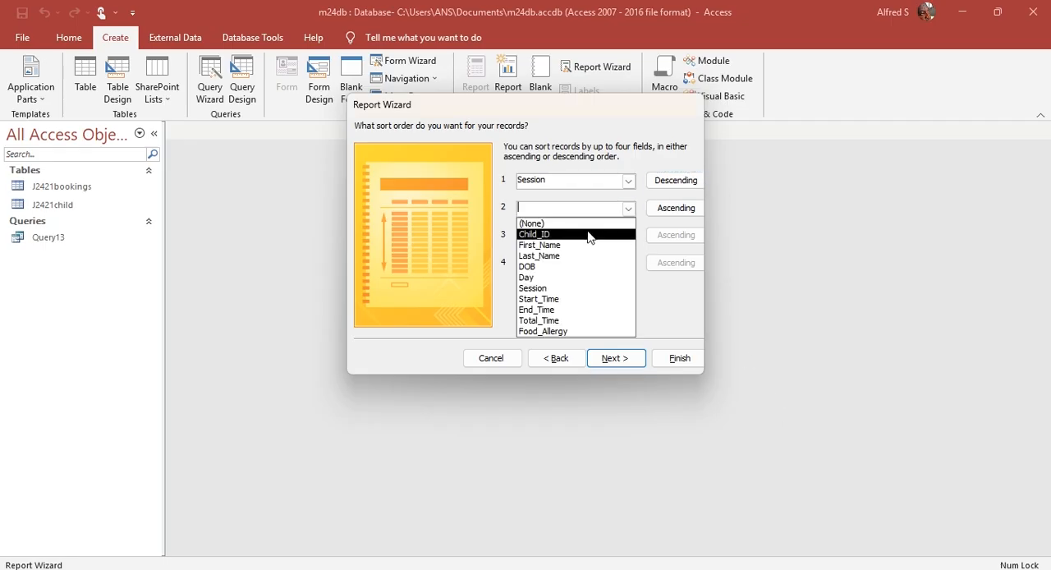
{"action": "left_click", "coordinate": [570, 267]}
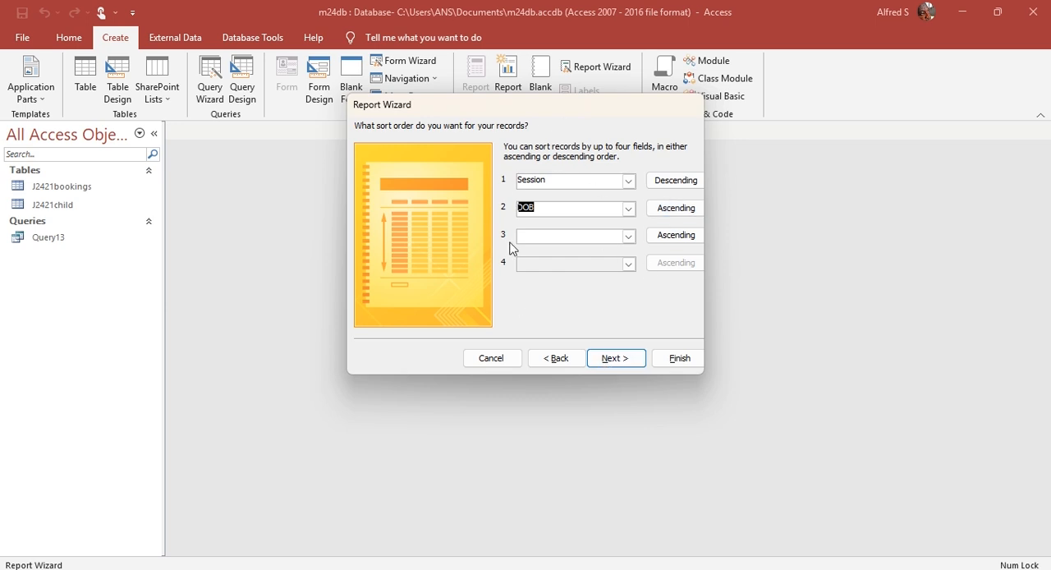
{"action": "left_click", "coordinate": [623, 362]}
Step: Check the page orientation in the Acrobat PDF, return to Access, set the tabular report to Landscape and proceed to the title
{"action": "key", "text": "alt+Tab"}
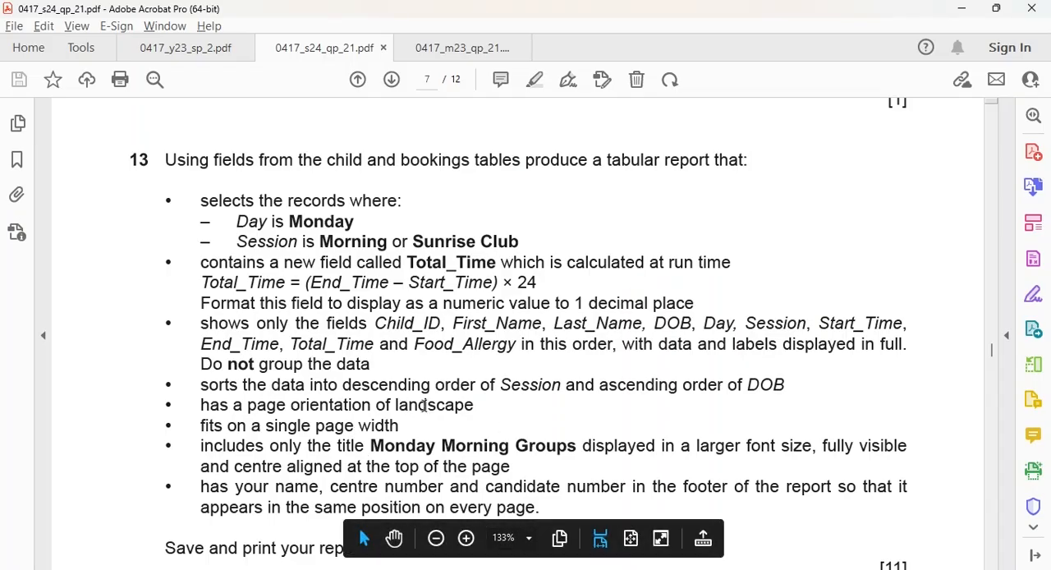
{"action": "key", "text": "alt+Tab"}
{"action": "left_click", "coordinate": [662, 182]}
{"action": "key", "text": "alt+Tab"}
Step: Copy the title "Monday Morning Groups" from the Acrobat PDF, enter it as the report title in Access and finish the wizard with a preview
{"action": "key", "text": "alt+Tab"}
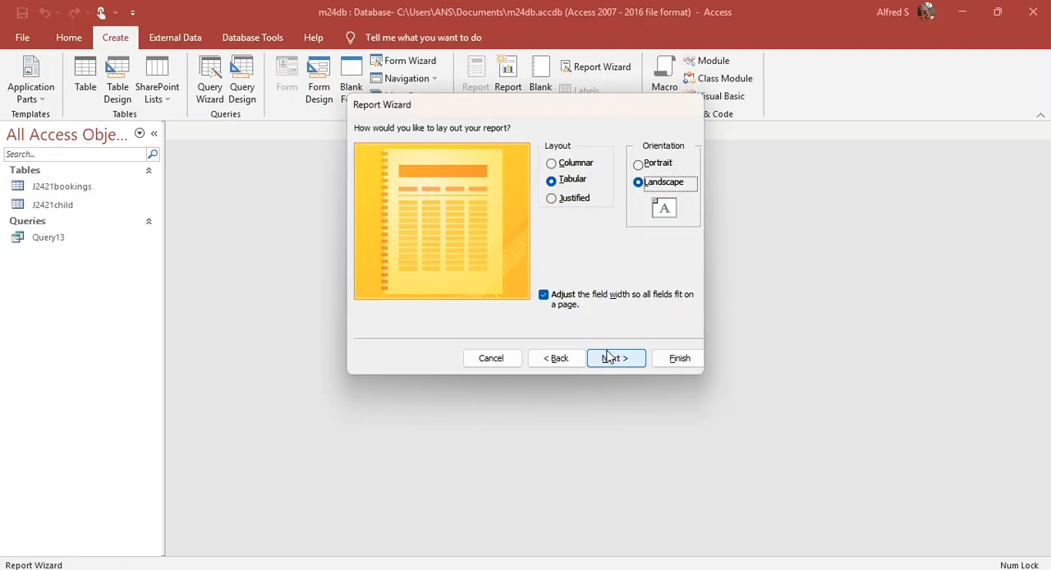
{"action": "left_click", "coordinate": [608, 357]}
{"action": "key", "text": "alt+Tab"}
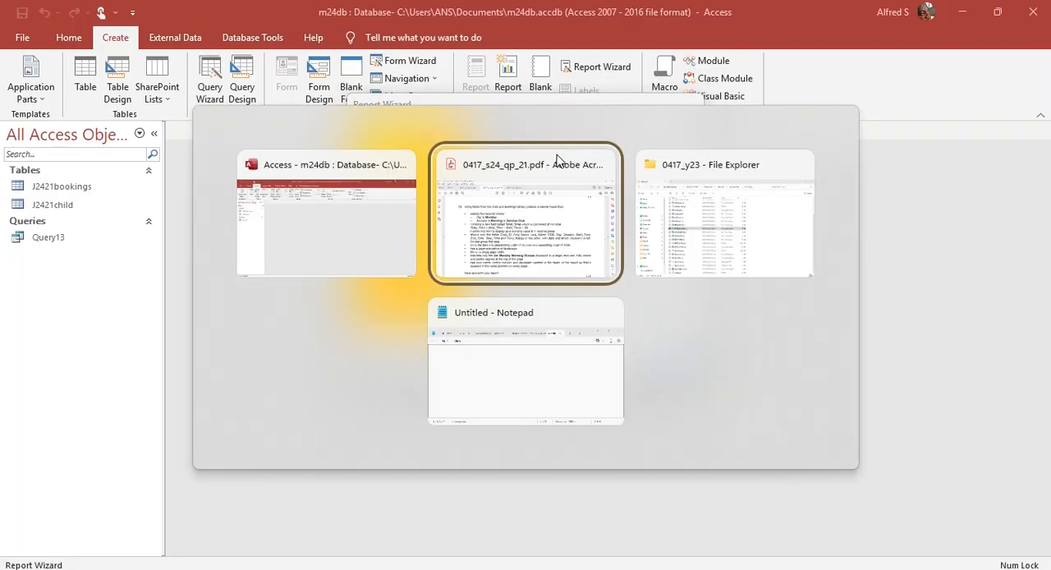
{"action": "left_click_drag", "start_coordinate": [370, 445], "coordinate": [570, 443]}
{"action": "key", "text": "ctrl+c"}
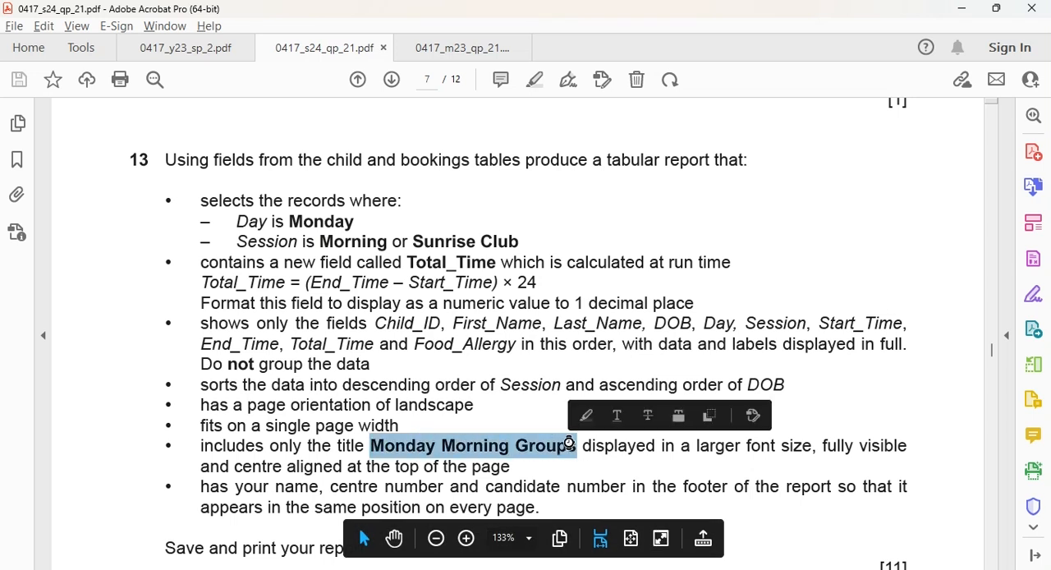
{"action": "key", "text": "alt+Tab"}
{"action": "double_click", "coordinate": [544, 148]}
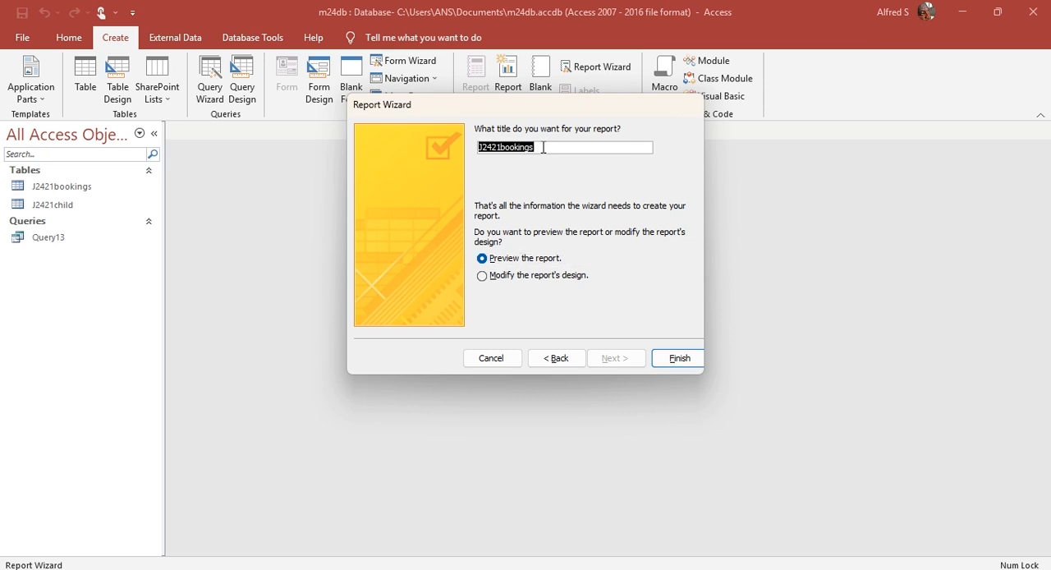
{"action": "key", "text": "ctrl+v"}
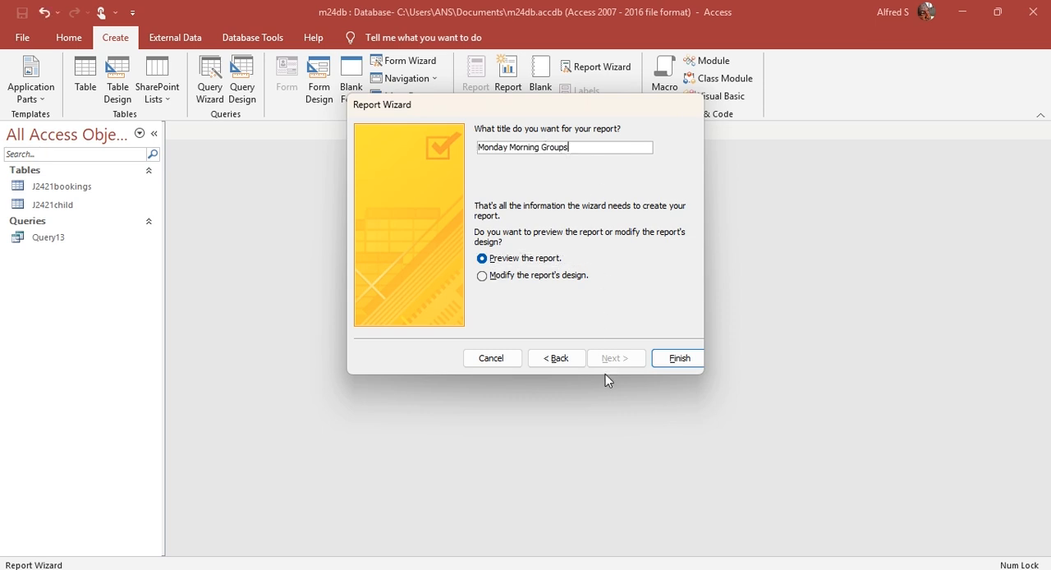
{"action": "left_click", "coordinate": [678, 358]}
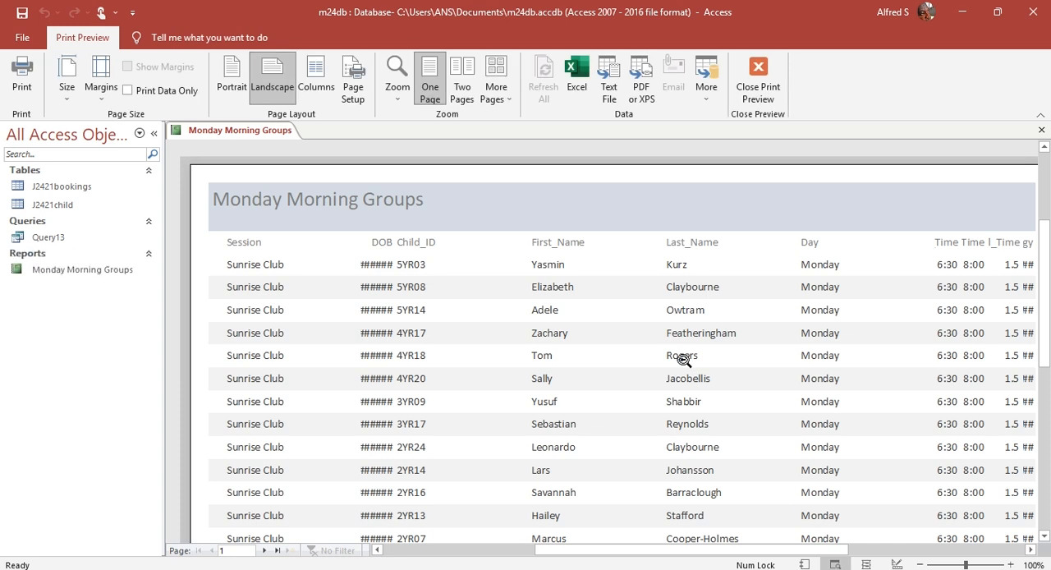
Step: Switch the report from print preview to Layout View, consult question 13's required field order in the Acrobat PDF and return to Access
{"action": "left_click", "coordinate": [757, 83]}
{"action": "left_click", "coordinate": [21, 92]}
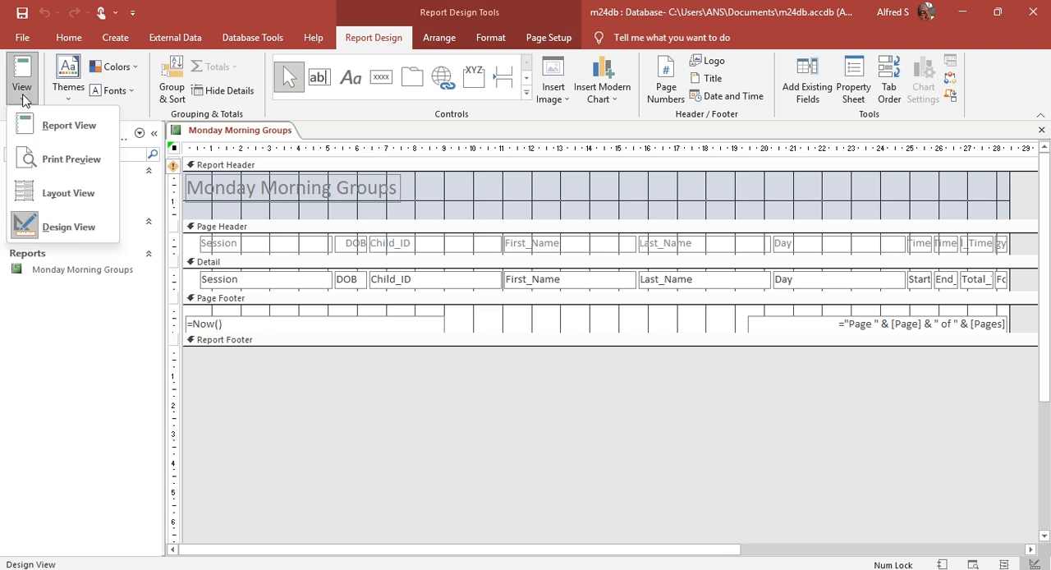
{"action": "left_click", "coordinate": [64, 192]}
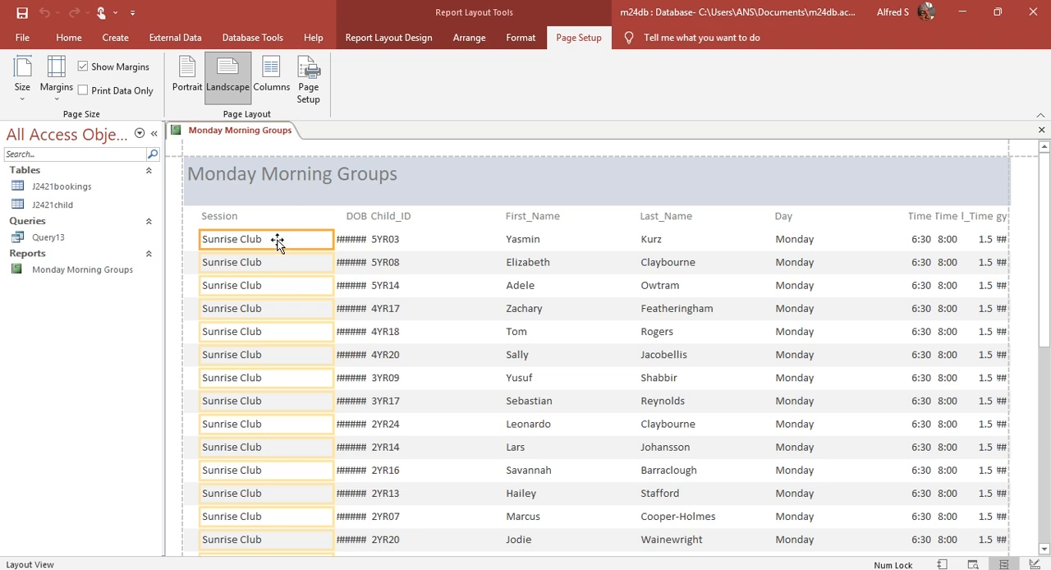
{"action": "key", "text": "alt+Tab"}
{"action": "left_click", "coordinate": [395, 324]}
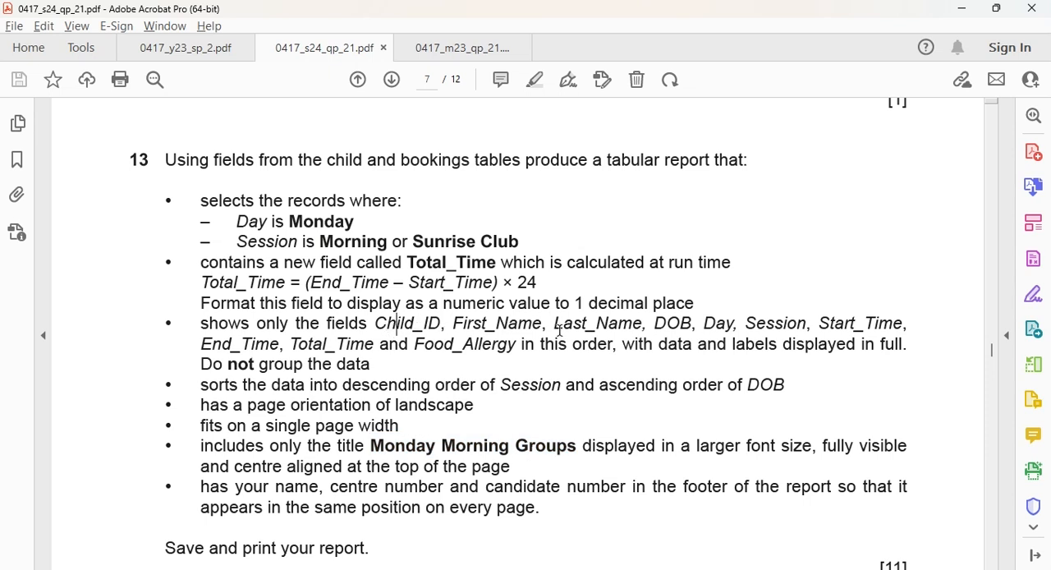
{"action": "key", "text": "alt+Tab"}
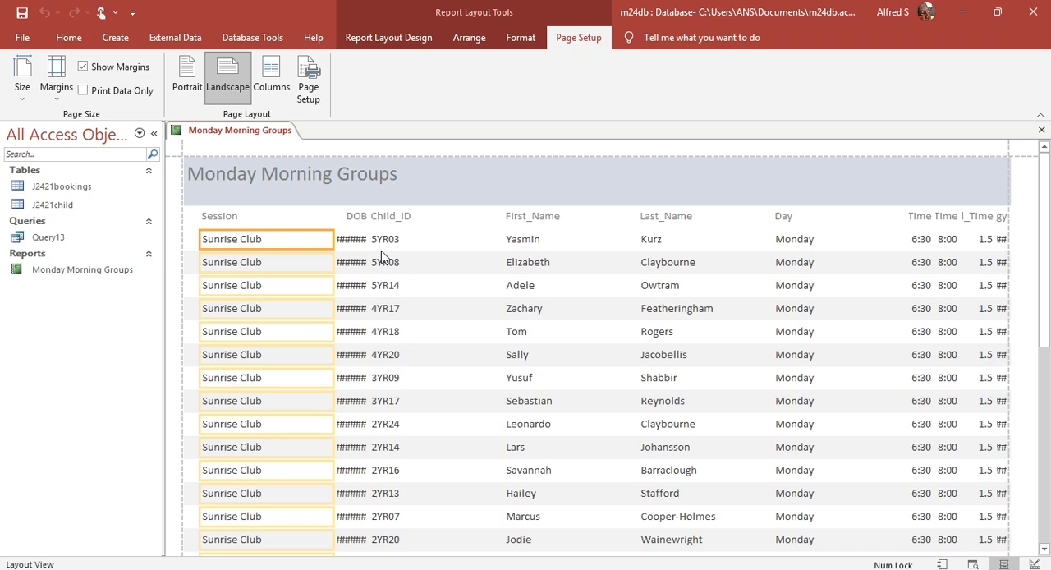
Step: Recheck question 13's field order in the Acrobat PDF, return to Access and switch the report to Design View
{"action": "key", "text": "alt+Tab"}
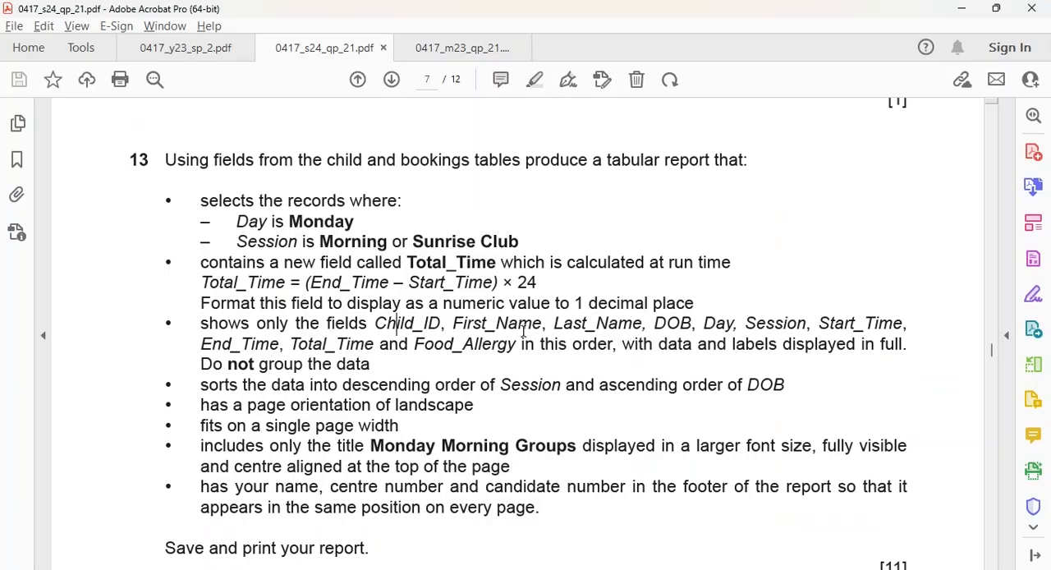
{"action": "key", "text": "alt+Tab"}
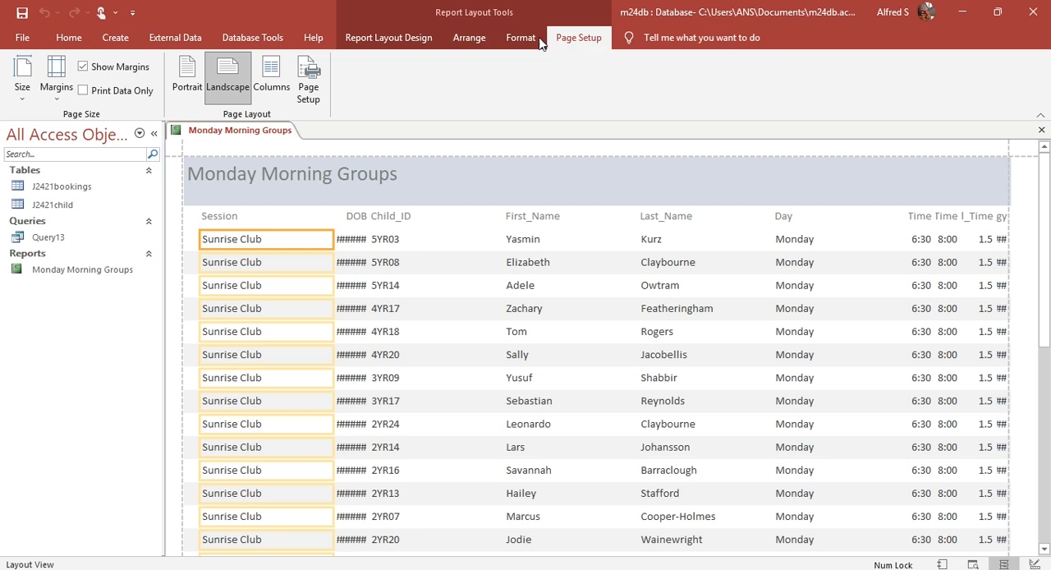
{"action": "left_click", "coordinate": [402, 41]}
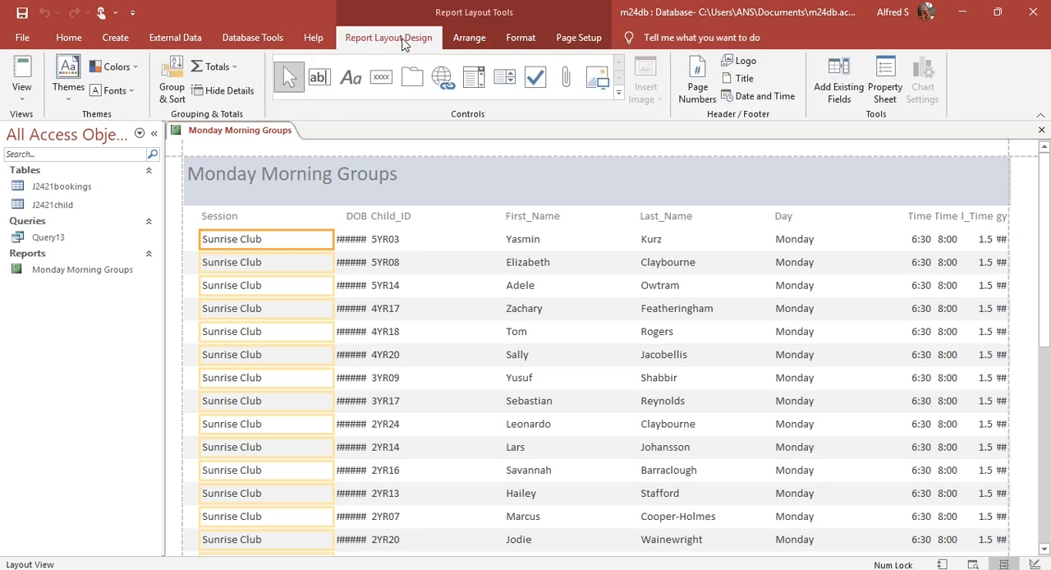
{"action": "left_click", "coordinate": [21, 91]}
{"action": "left_click", "coordinate": [54, 224]}
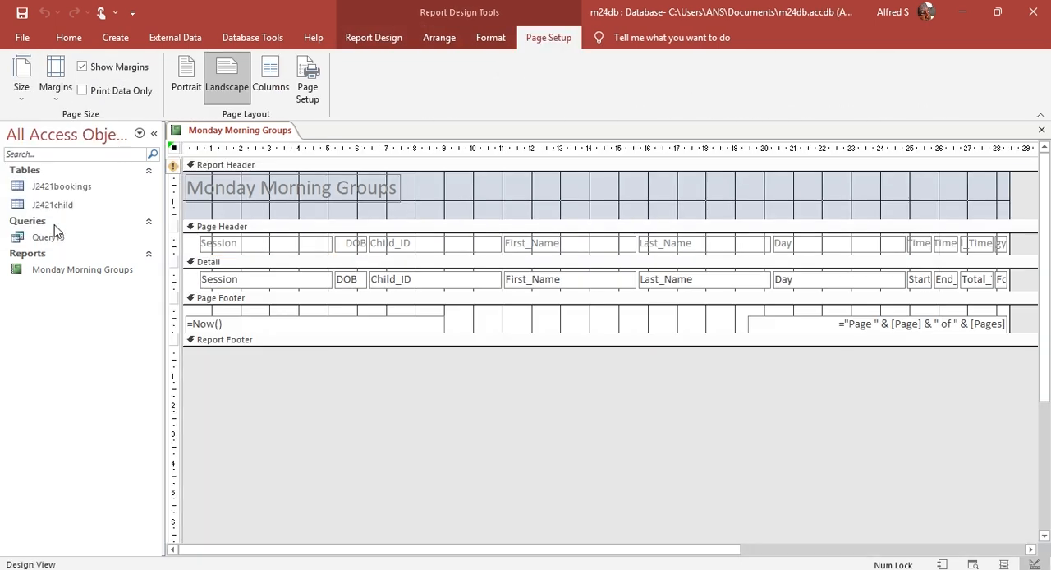
Step: Narrow the Child_ID, First_Name and Last_Name labels and fields together to about 2.5 cm each
{"action": "left_click", "coordinate": [471, 243]}
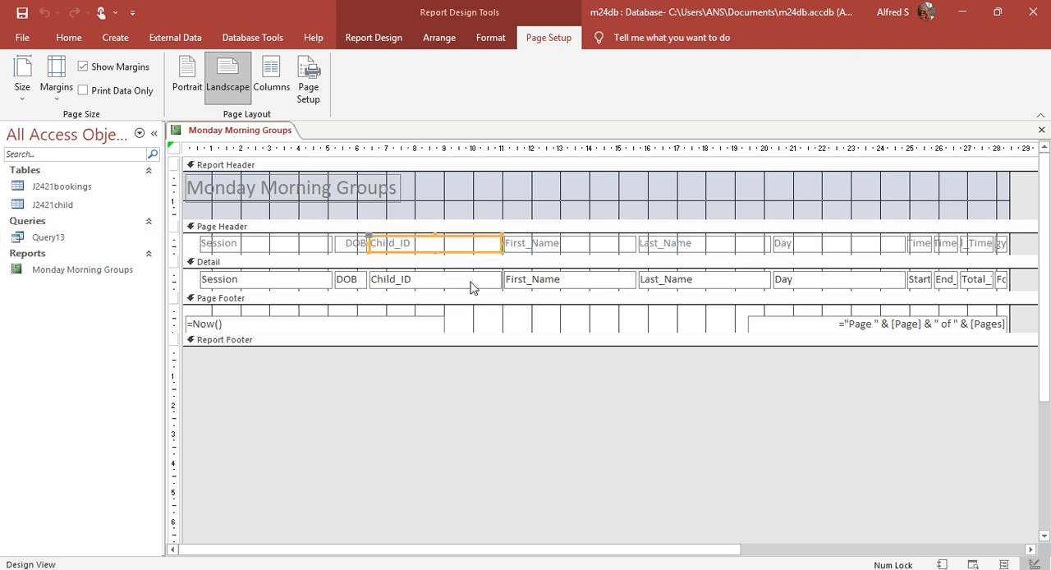
{"action": "left_click", "coordinate": [439, 218]}
{"action": "left_click_drag", "start_coordinate": [434, 214], "coordinate": [734, 292]}
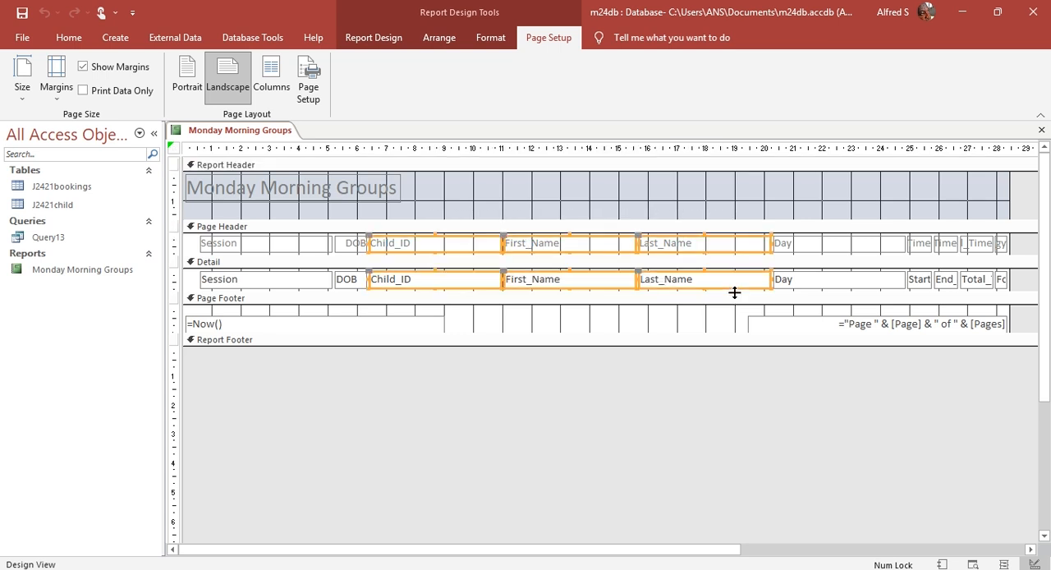
{"action": "left_click_drag", "start_coordinate": [768, 243], "coordinate": [714, 244]}
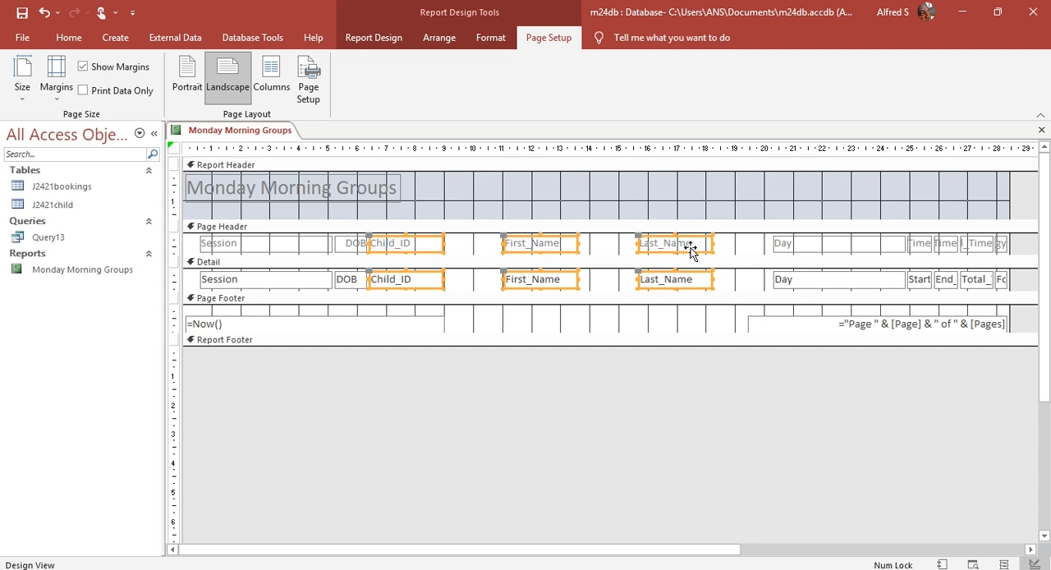
{"action": "left_click", "coordinate": [546, 208]}
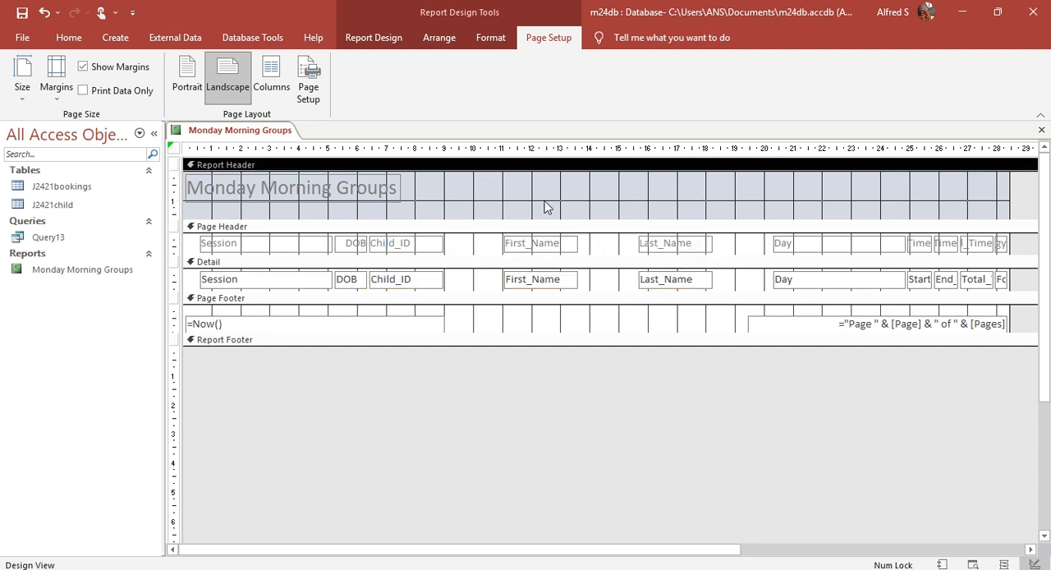
Step: Move the First_Name label and field leftward to sit just after Child_ID
{"action": "left_click_drag", "start_coordinate": [529, 214], "coordinate": [572, 285]}
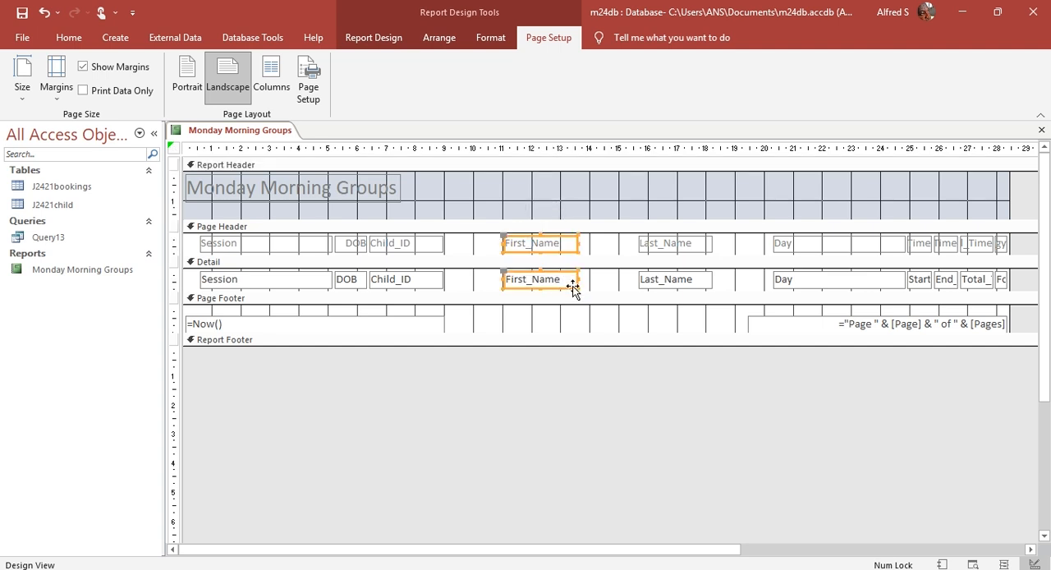
{"action": "key", "text": "Left"}
{"action": "key", "text": "Left"}
{"action": "key", "text": "Left"}
{"action": "key", "text": "Left"}
{"action": "key", "text": "Left"}
{"action": "key", "text": "Left"}
{"action": "key", "text": "Left"}
{"action": "key", "text": "Left"}
{"action": "key", "text": "Left"}
{"action": "key", "text": "Left"}
{"action": "key", "text": "Left"}
{"action": "key", "text": "Left"}
{"action": "key", "text": "Left"}
{"action": "key", "text": "Left"}
{"action": "key", "text": "Left"}
{"action": "key", "text": "Left"}
{"action": "key", "text": "Left"}
{"action": "key", "text": "Left"}
{"action": "key", "text": "Left"}
{"action": "key", "text": "Left"}
{"action": "key", "text": "Left"}
{"action": "key", "text": "Left"}
{"action": "key", "text": "Left"}
{"action": "key", "text": "Left"}
{"action": "key", "text": "Left"}
{"action": "key", "text": "Left"}
{"action": "key", "text": "Left"}
{"action": "key", "text": "Left"}
{"action": "key", "text": "Left"}
{"action": "key", "text": "Left"}
{"action": "key", "text": "Left"}
{"action": "key", "text": "Left"}
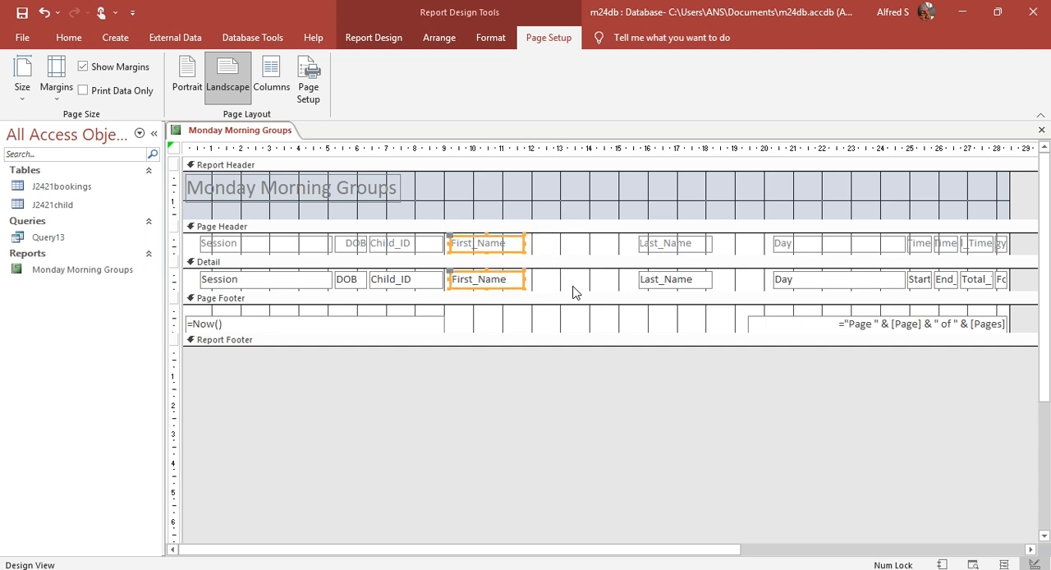
Step: Move the Last_Name label and field leftward to sit just after First_Name
{"action": "left_click_drag", "start_coordinate": [648, 212], "coordinate": [687, 284]}
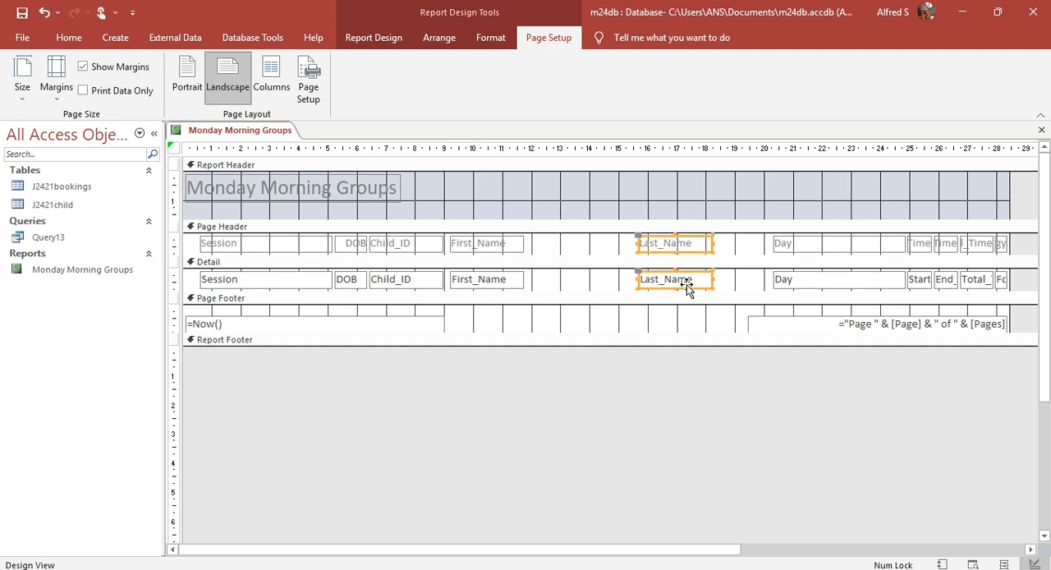
{"action": "key", "text": "Left"}
{"action": "key", "text": "Left"}
{"action": "key", "text": "Left"}
{"action": "key", "text": "Left"}
{"action": "key", "text": "Left"}
{"action": "key", "text": "Left"}
{"action": "key", "text": "Left"}
{"action": "key", "text": "Left"}
{"action": "key", "text": "Left"}
{"action": "key", "text": "Left"}
{"action": "key", "text": "Left"}
{"action": "key", "text": "Left"}
{"action": "key", "text": "Left"}
{"action": "key", "text": "Left"}
{"action": "key", "text": "Left"}
{"action": "key", "text": "Left"}
{"action": "key", "text": "Left"}
{"action": "key", "text": "Left"}
{"action": "key", "text": "Left"}
{"action": "key", "text": "Left"}
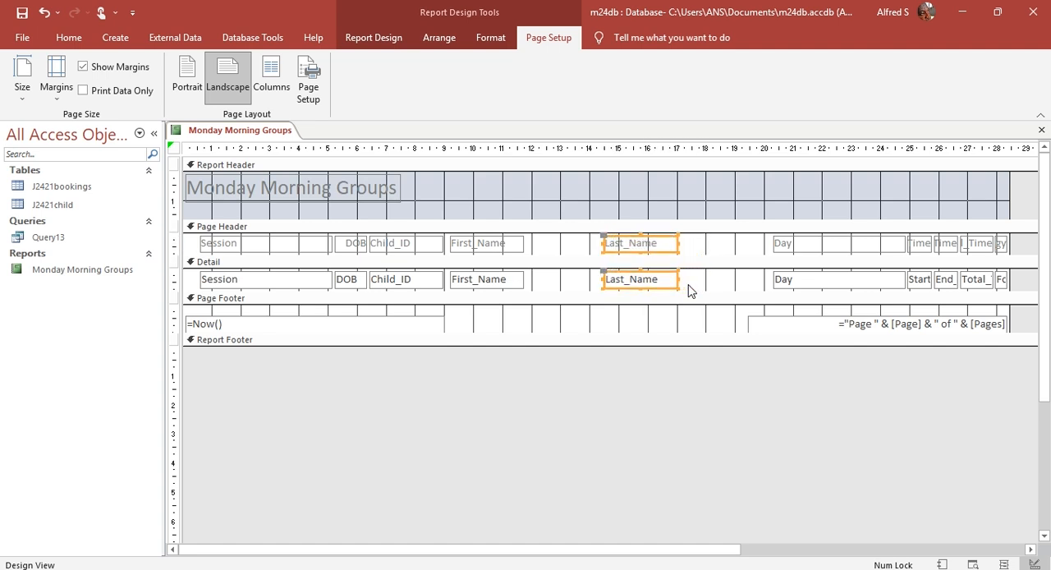
{"action": "key", "text": "Left"}
{"action": "key", "text": "Left"}
{"action": "key", "text": "Left"}
{"action": "key", "text": "Left"}
{"action": "key", "text": "Left"}
{"action": "key", "text": "Left"}
{"action": "key", "text": "Left"}
{"action": "key", "text": "Left"}
{"action": "key", "text": "Left"}
{"action": "key", "text": "Left"}
{"action": "key", "text": "Left"}
{"action": "key", "text": "Left"}
{"action": "key", "text": "Left"}
{"action": "key", "text": "Left"}
{"action": "key", "text": "Left"}
{"action": "key", "text": "Left"}
{"action": "key", "text": "Left"}
{"action": "key", "text": "Left"}
{"action": "key", "text": "Left"}
{"action": "key", "text": "Left"}
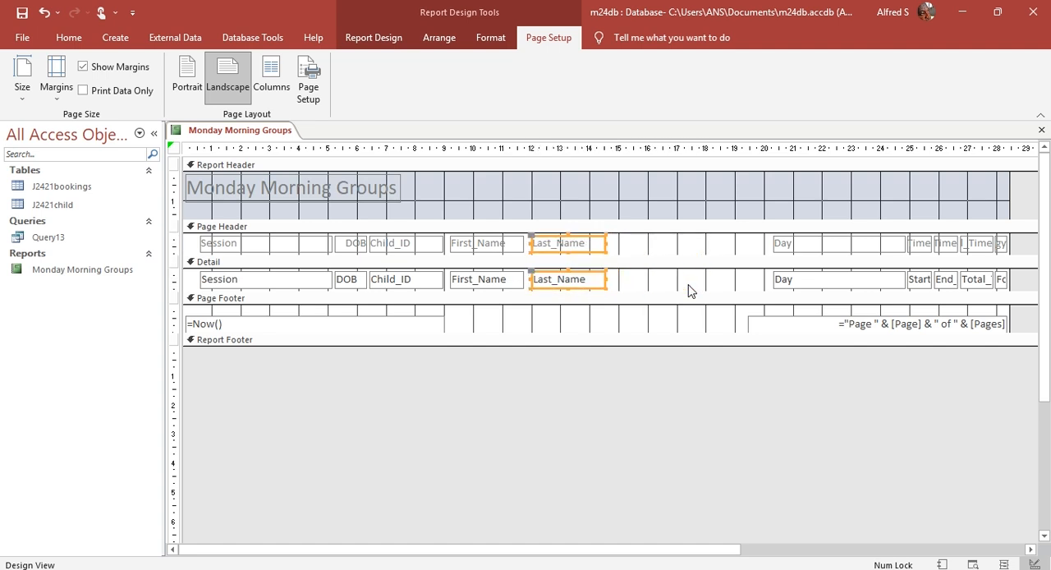
Step: Move the DOB label and field from before Child_ID to just after Last_Name
{"action": "left_click", "coordinate": [359, 214]}
{"action": "left_click_drag", "start_coordinate": [350, 221], "coordinate": [349, 287]}
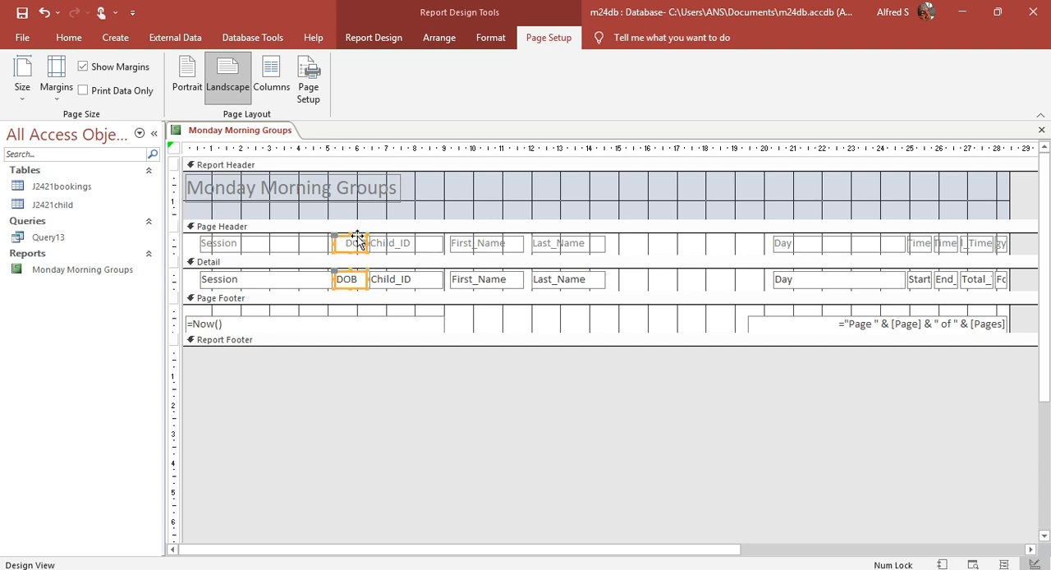
{"action": "key", "text": "Right"}
{"action": "key", "text": "Right"}
{"action": "key", "text": "Right"}
{"action": "key", "text": "Right"}
{"action": "key", "text": "Right"}
{"action": "key", "text": "Right"}
{"action": "key", "text": "Right"}
{"action": "key", "text": "Right"}
{"action": "key", "text": "Right"}
{"action": "key", "text": "Right"}
{"action": "key", "text": "Right"}
{"action": "key", "text": "Right"}
{"action": "key", "text": "Right"}
{"action": "key", "text": "Right"}
{"action": "key", "text": "Right"}
{"action": "key", "text": "Right"}
{"action": "key", "text": "Right"}
{"action": "key", "text": "Right"}
{"action": "key", "text": "Right"}
{"action": "key", "text": "Right"}
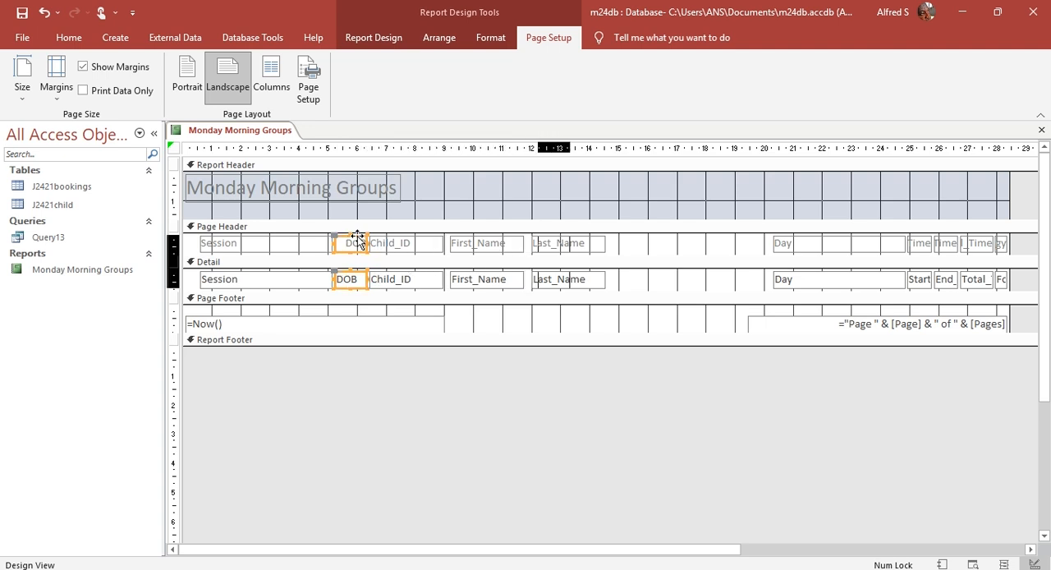
{"action": "key", "text": "Right"}
{"action": "key", "text": "Right"}
{"action": "key", "text": "Right"}
{"action": "key", "text": "Right"}
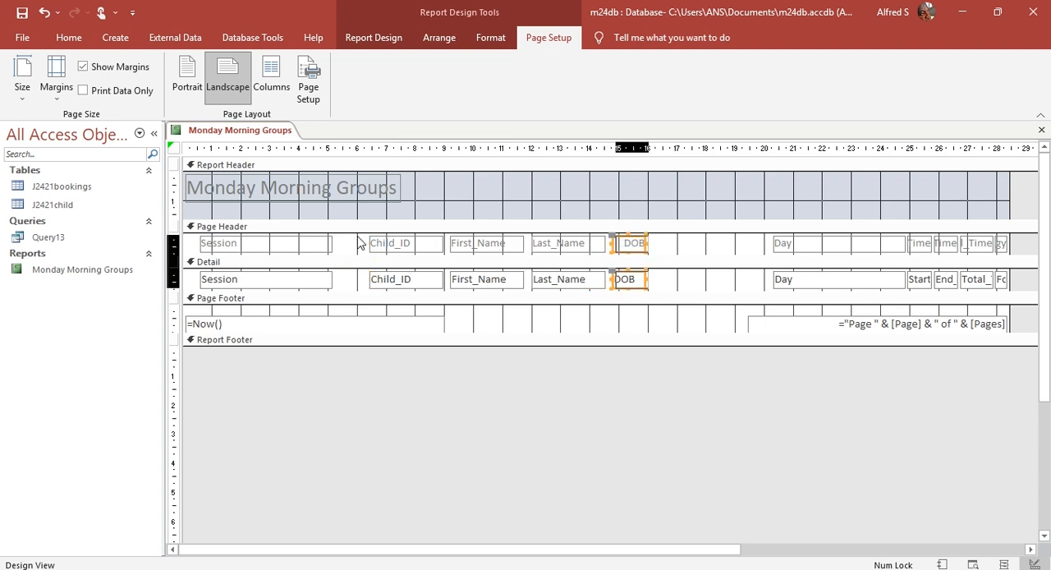
Step: Check which field follows DOB in the Acrobat PDF, return to Access and narrow the Day label and field to about 2.3 cm
{"action": "key", "text": "alt+Tab"}
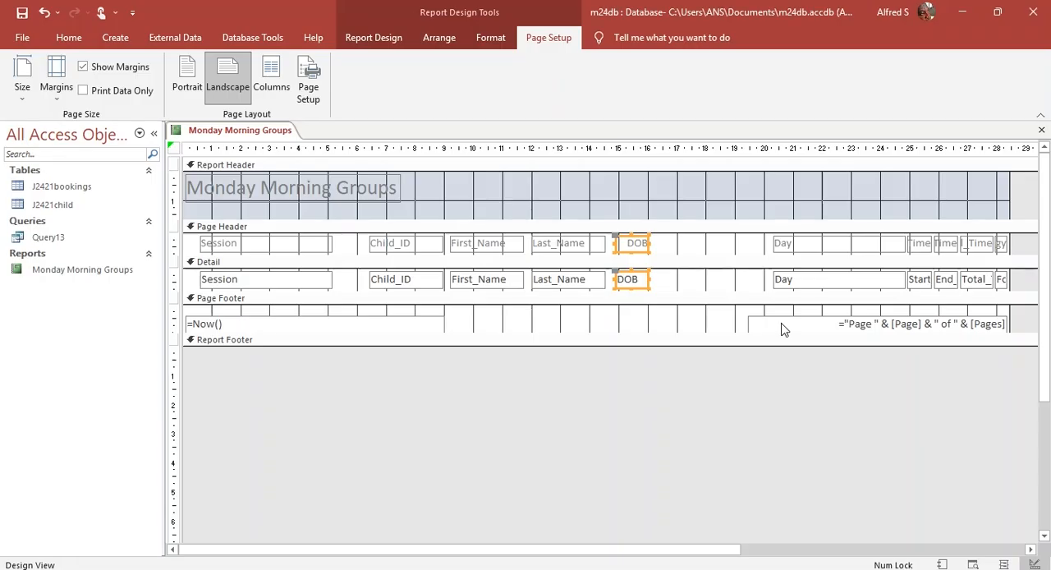
{"action": "key", "text": "alt+Tab"}
{"action": "left_click_drag", "start_coordinate": [826, 210], "coordinate": [831, 290]}
{"action": "left_click_drag", "start_coordinate": [905, 243], "coordinate": [839, 243]}
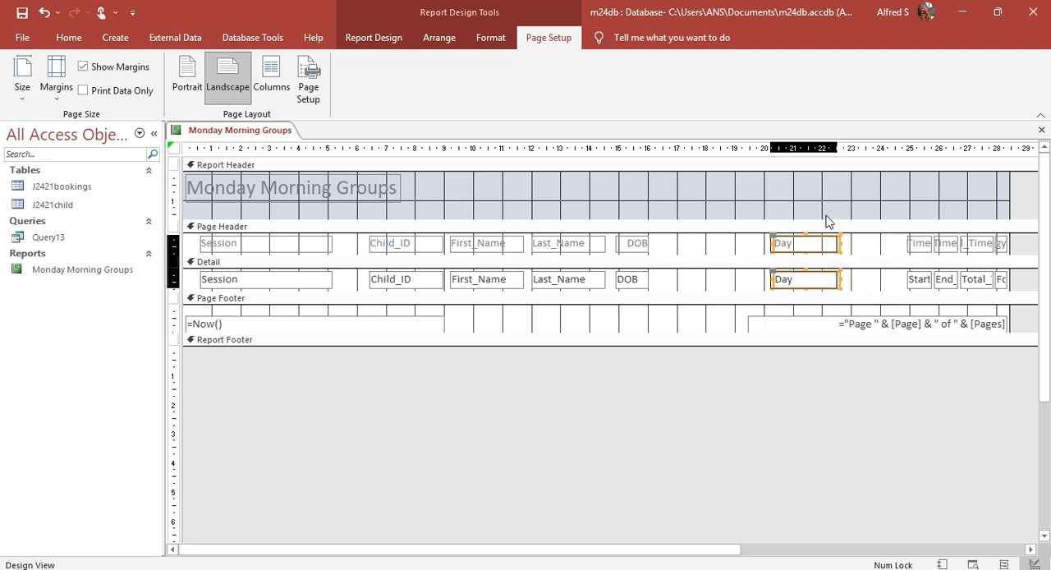
Step: Move the Day label and field leftward to sit just after DOB
{"action": "key", "text": "Left"}
{"action": "key", "text": "Left"}
{"action": "key", "text": "Left"}
{"action": "key", "text": "Left"}
{"action": "key", "text": "Left"}
{"action": "key", "text": "Left"}
{"action": "key", "text": "Left"}
{"action": "key", "text": "Left"}
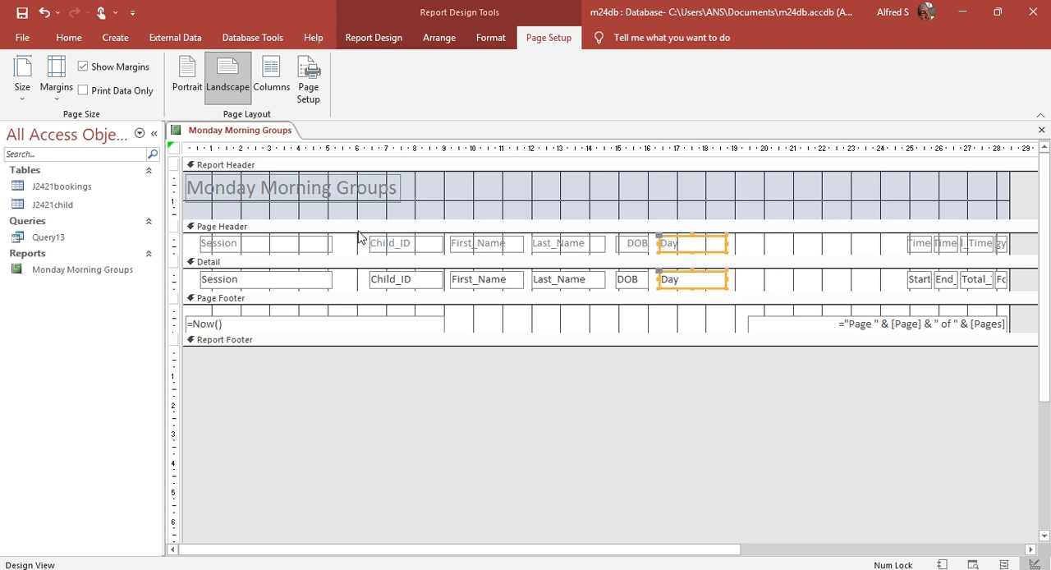
Step: Move the Session label and field to just after Day and narrow them to about 3.6 cm
{"action": "left_click", "coordinate": [293, 280]}
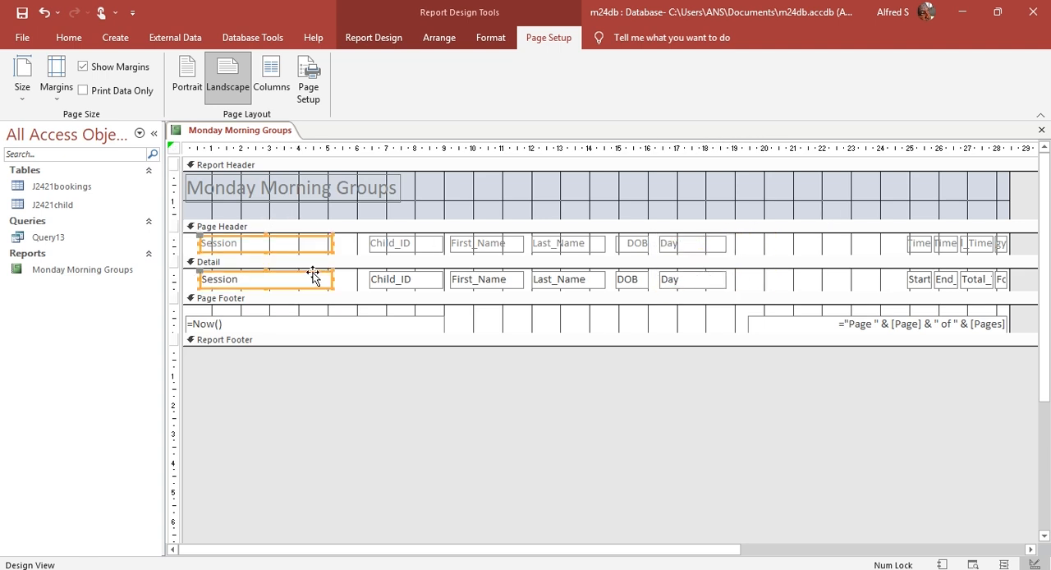
{"action": "key", "text": "Right"}
{"action": "key", "text": "Right"}
{"action": "key", "text": "Right"}
{"action": "key", "text": "Right"}
{"action": "key", "text": "Right"}
{"action": "key", "text": "Right"}
{"action": "key", "text": "Right"}
{"action": "key", "text": "Right"}
{"action": "key", "text": "Right"}
{"action": "key", "text": "Right"}
{"action": "key", "text": "Right"}
{"action": "key", "text": "Right"}
{"action": "key", "text": "Right"}
{"action": "key", "text": "Right"}
{"action": "key", "text": "Right"}
{"action": "key", "text": "Right"}
{"action": "key", "text": "Right"}
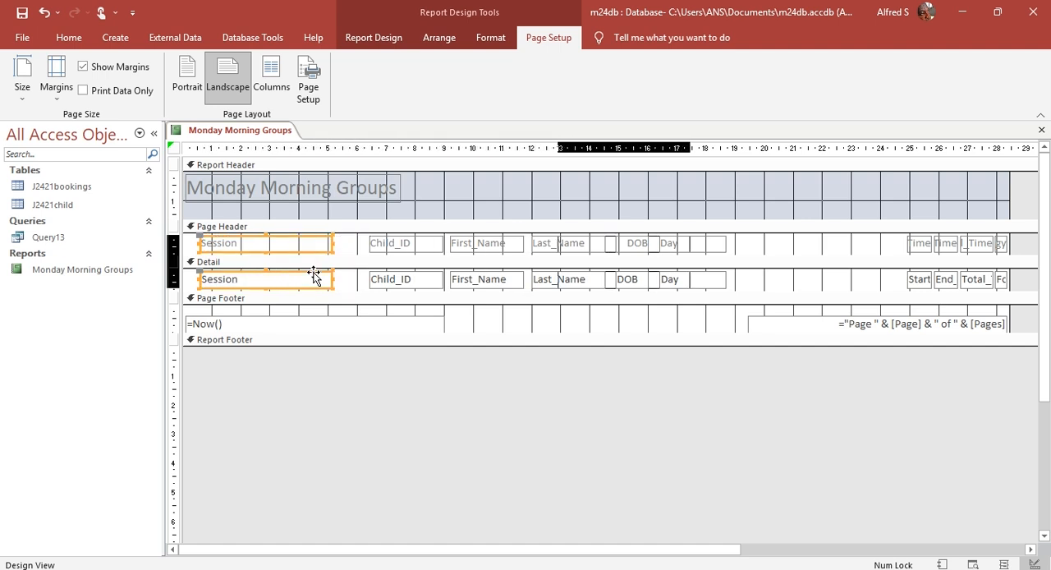
{"action": "key", "text": "Right"}
{"action": "key", "text": "Right"}
{"action": "key", "text": "Right"}
{"action": "key", "text": "Right"}
{"action": "key", "text": "Right"}
{"action": "key", "text": "Right"}
{"action": "key", "text": "Right"}
{"action": "key", "text": "Right"}
{"action": "key", "text": "Right"}
{"action": "key", "text": "Right"}
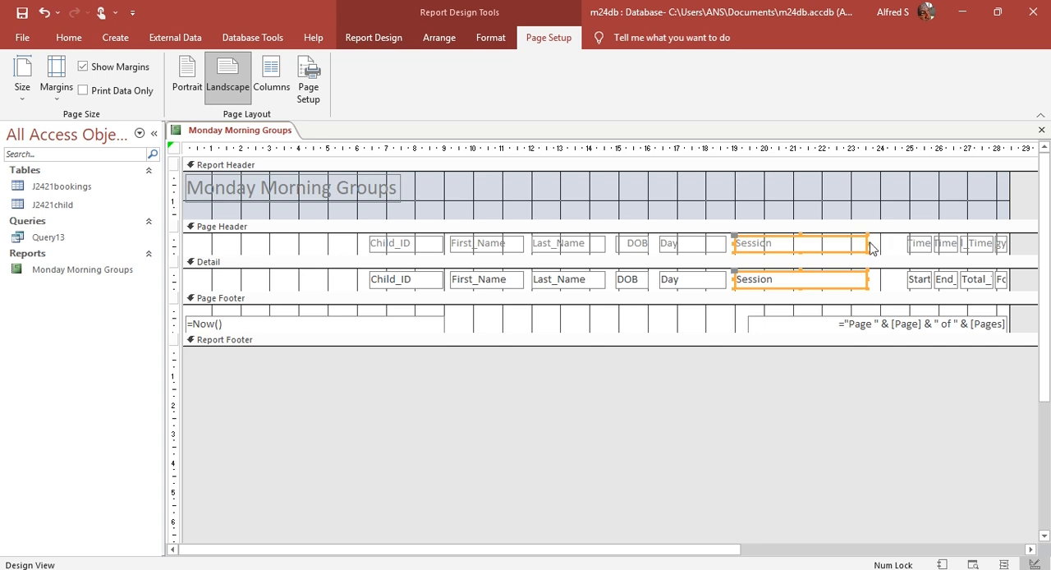
{"action": "left_click_drag", "start_coordinate": [866, 242], "coordinate": [841, 243]}
{"action": "left_click", "coordinate": [840, 207]}
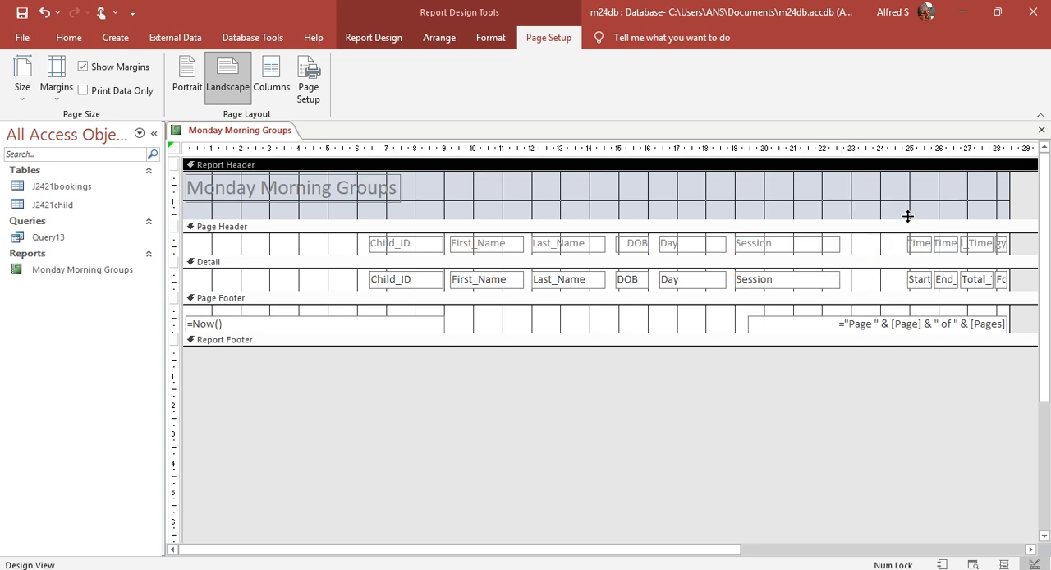
Step: Shift the Child_ID through Session labels and fields leftward together so that Child_ID starts at about 1 cm on the ruler
{"action": "left_click_drag", "start_coordinate": [386, 215], "coordinate": [816, 285]}
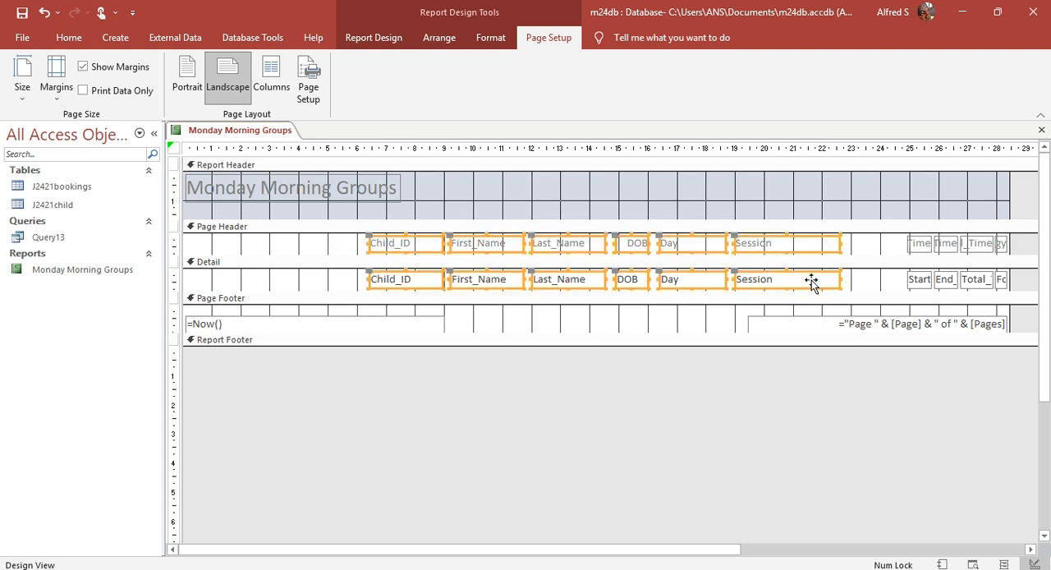
{"action": "key", "text": "Left"}
{"action": "key", "text": "Left"}
{"action": "key", "text": "Left"}
{"action": "key", "text": "Left"}
{"action": "key", "text": "Left"}
{"action": "key", "text": "Left"}
{"action": "key", "text": "Left"}
{"action": "key", "text": "Left"}
{"action": "key", "text": "Left"}
{"action": "key", "text": "Left"}
{"action": "key", "text": "Left"}
{"action": "key", "text": "Left"}
{"action": "key", "text": "Left"}
{"action": "key", "text": "Left"}
{"action": "key", "text": "Left"}
{"action": "key", "text": "Left"}
{"action": "key", "text": "Left"}
{"action": "key", "text": "Left"}
{"action": "key", "text": "Left"}
{"action": "key", "text": "Left"}
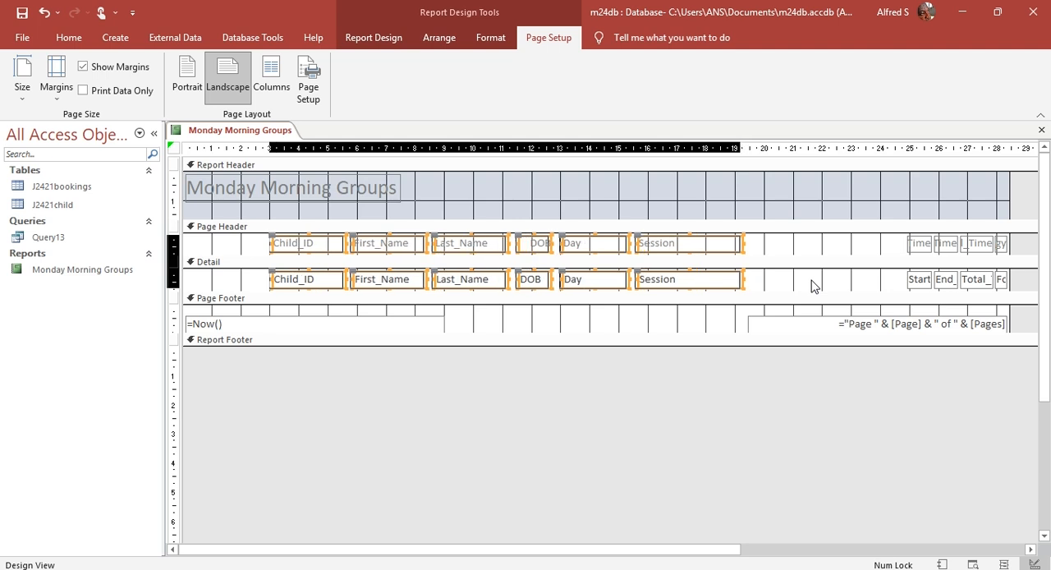
{"action": "key", "text": "Left"}
{"action": "key", "text": "Left"}
{"action": "key", "text": "Left"}
{"action": "key", "text": "Left"}
{"action": "key", "text": "Left"}
{"action": "key", "text": "Left"}
{"action": "key", "text": "Left"}
{"action": "key", "text": "Left"}
{"action": "key", "text": "Left"}
{"action": "key", "text": "Left"}
{"action": "key", "text": "Left"}
{"action": "key", "text": "Left"}
{"action": "key", "text": "Left"}
{"action": "key", "text": "Left"}
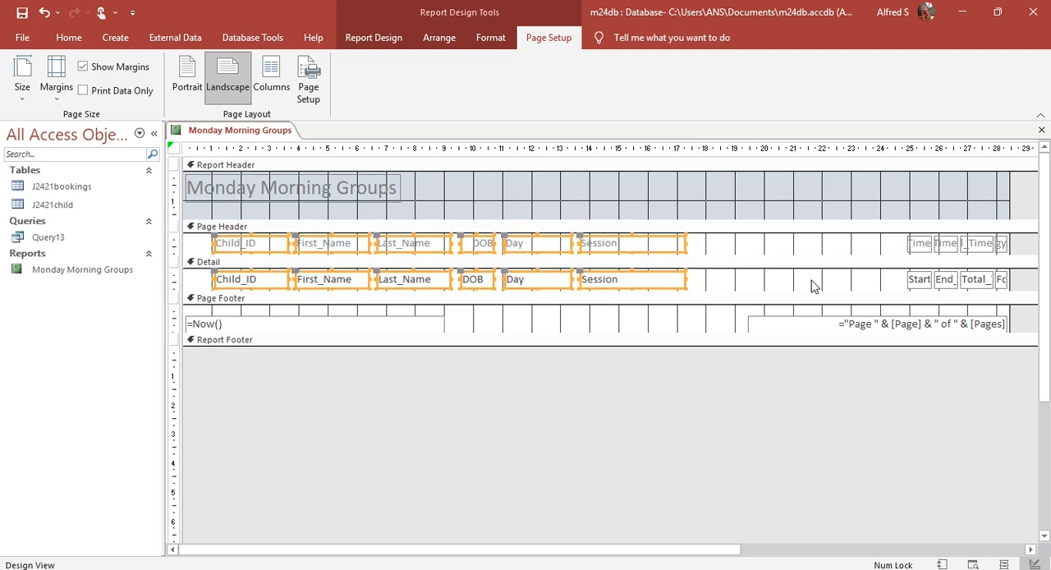
{"action": "left_click", "coordinate": [895, 251]}
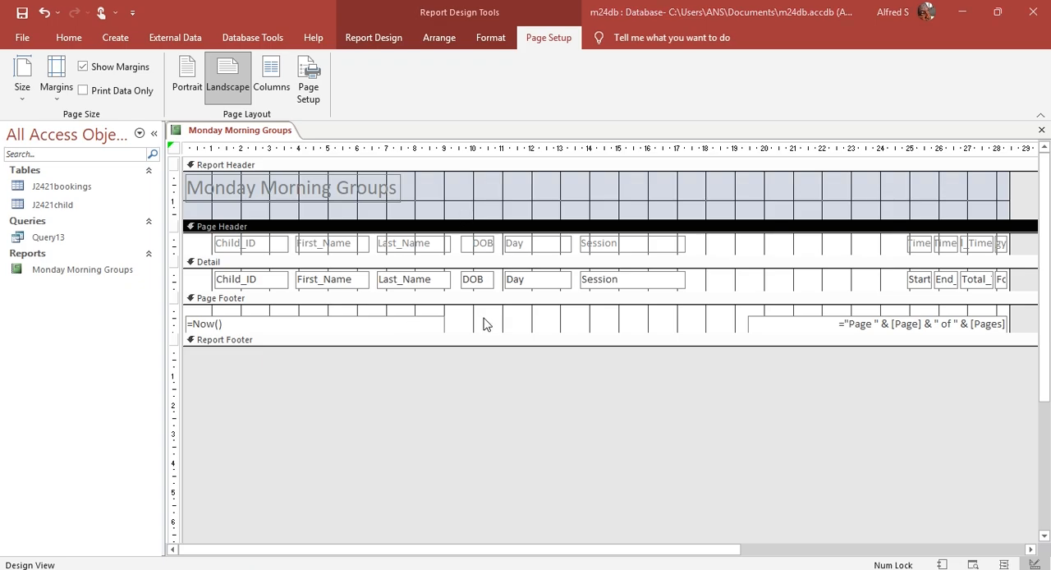
Step: Compare the column order with question 13 in the Acrobat PDF, return to Access and switch the report to Layout View
{"action": "key", "text": "alt+Tab"}
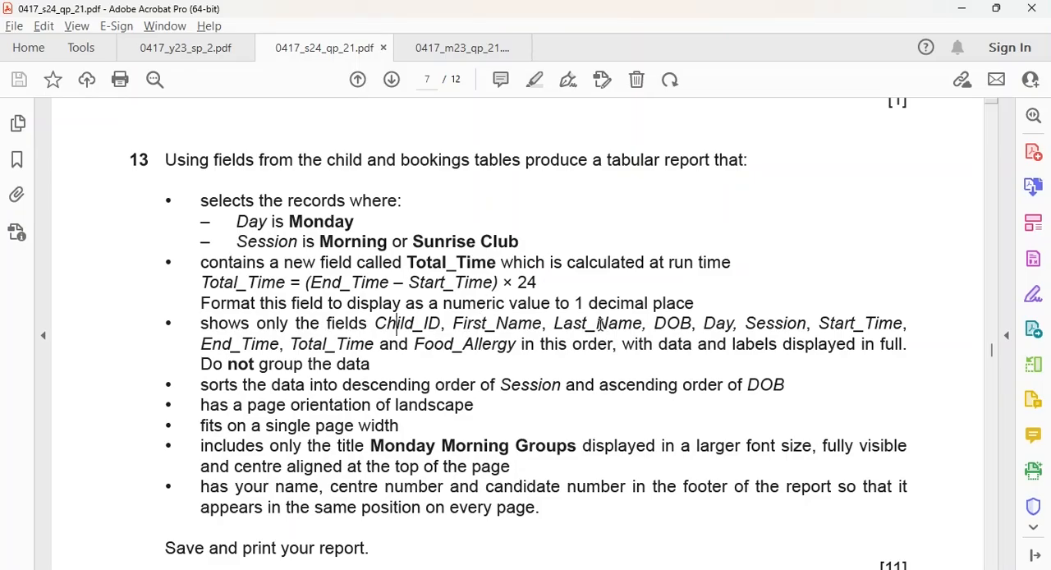
{"action": "key", "text": "alt+Tab"}
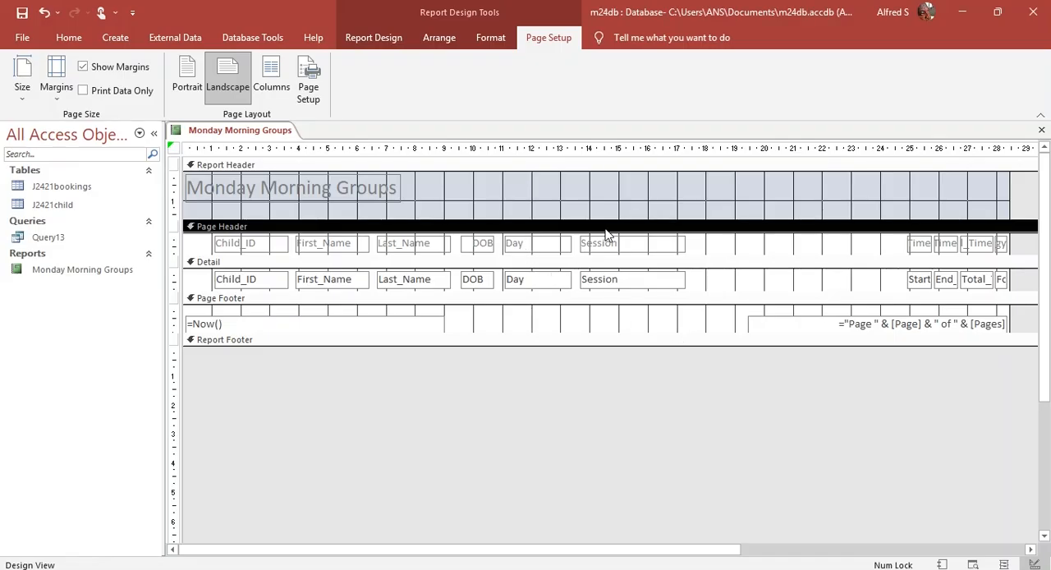
{"action": "key", "text": "alt+Tab"}
{"action": "key", "text": "alt+Tab"}
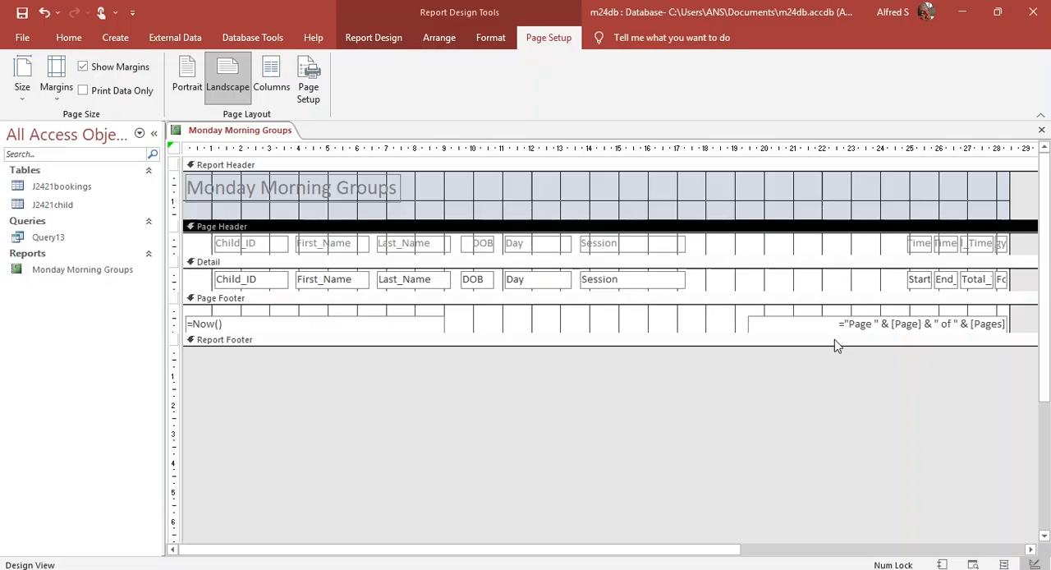
{"action": "left_click", "coordinate": [373, 38]}
{"action": "left_click", "coordinate": [23, 96]}
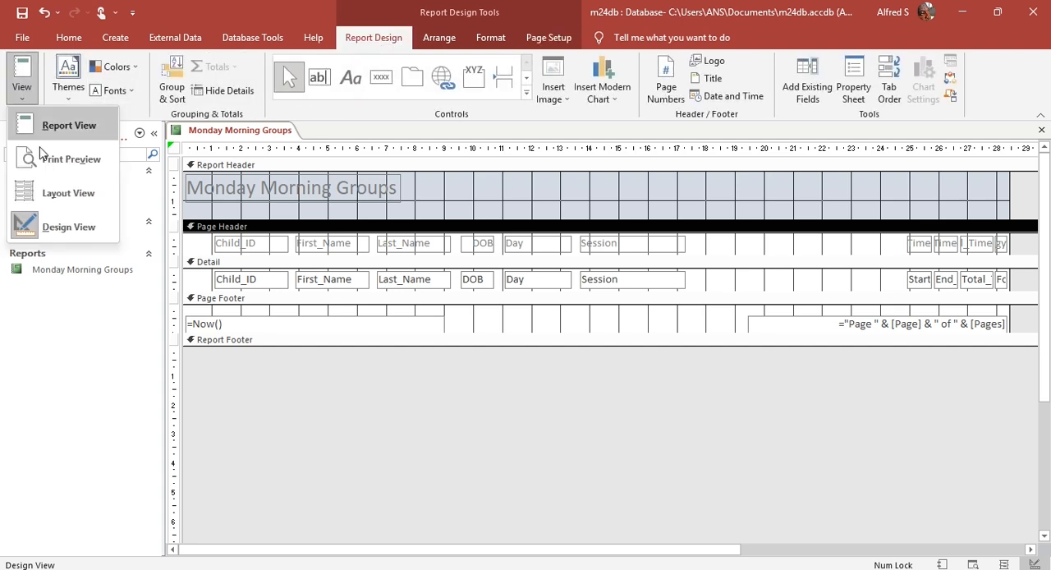
{"action": "left_click", "coordinate": [65, 194]}
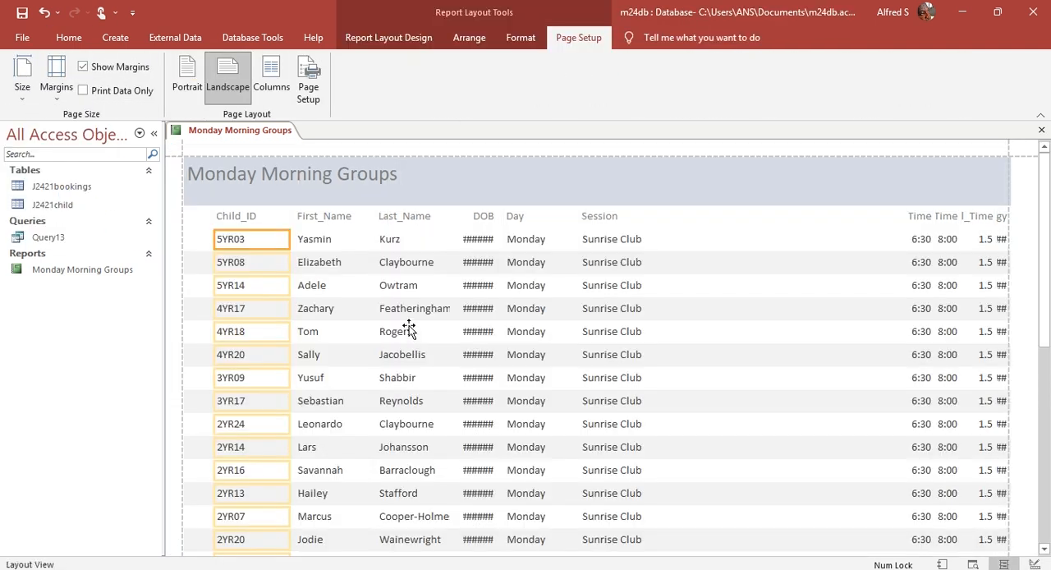
Step: Move the Child_ID label and field close to the page's left margin and narrow them to about 2.2 cm
{"action": "scroll", "coordinate": [409, 328], "scroll_direction": "down", "scroll_amount": 10}
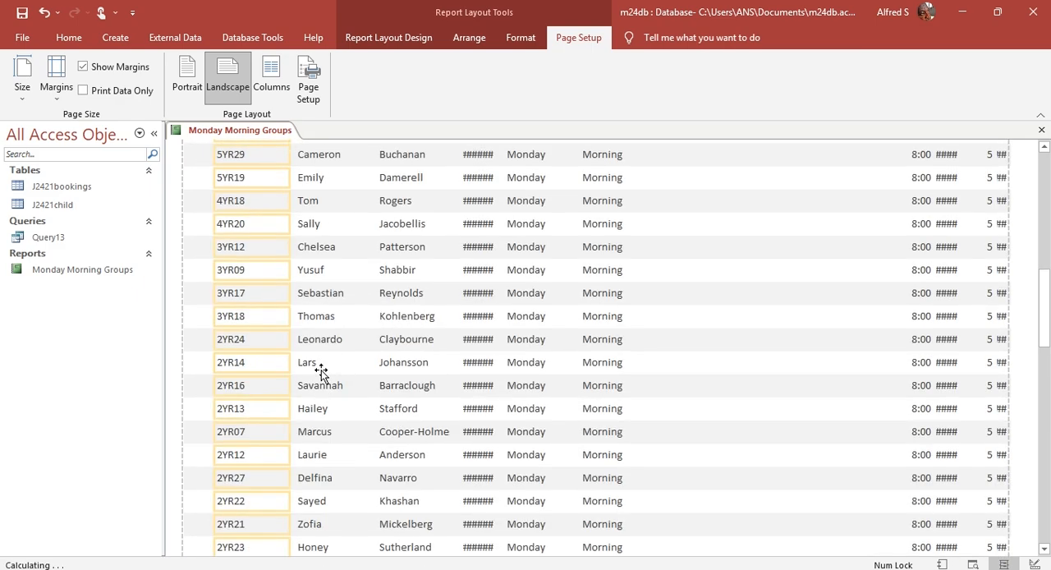
{"action": "scroll", "coordinate": [316, 380], "scroll_direction": "down", "scroll_amount": 2}
{"action": "scroll", "coordinate": [239, 439], "scroll_direction": "up", "scroll_amount": 7}
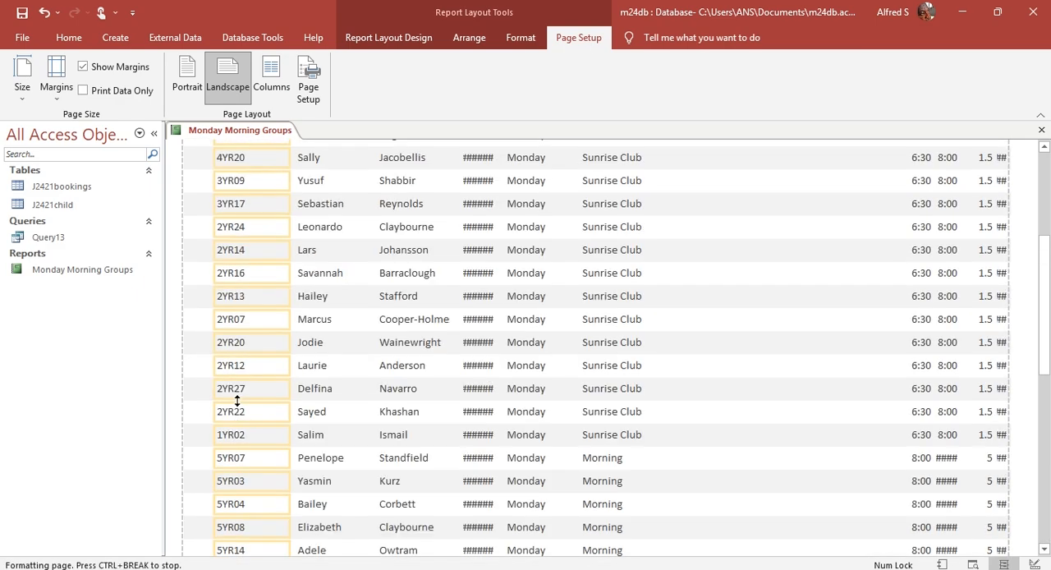
{"action": "scroll", "coordinate": [237, 353], "scroll_direction": "up", "scroll_amount": 3}
{"action": "left_click", "coordinate": [237, 216]}
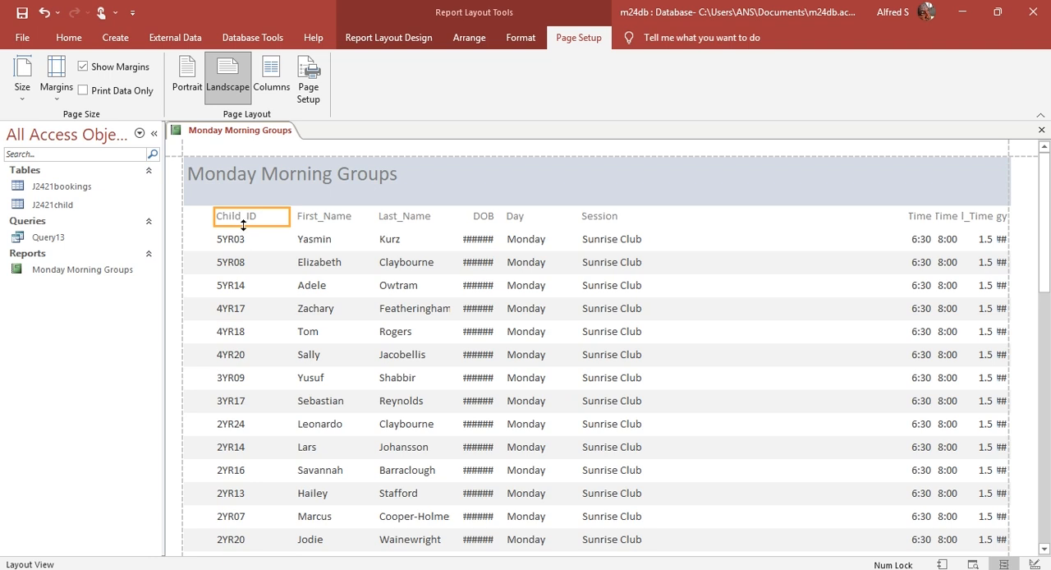
{"action": "left_click", "coordinate": [238, 241], "text": "shift"}
{"action": "key", "text": "Delete"}
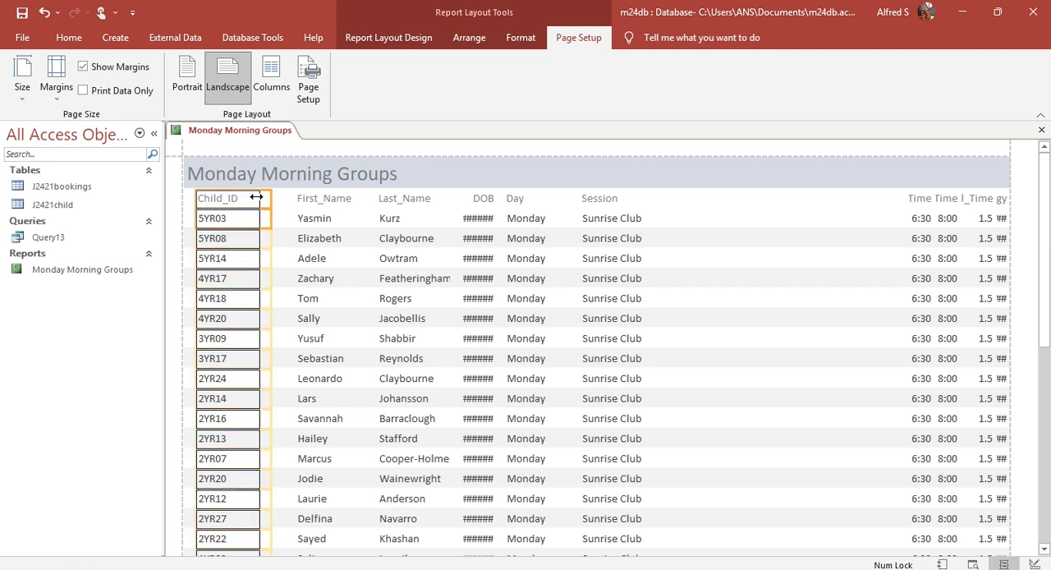
Step: Shift the First_Name label and field leftward together to sit just after the narrowed Child_ID column
{"action": "left_click", "coordinate": [318, 198]}
{"action": "left_click", "coordinate": [320, 216], "text": "shift"}
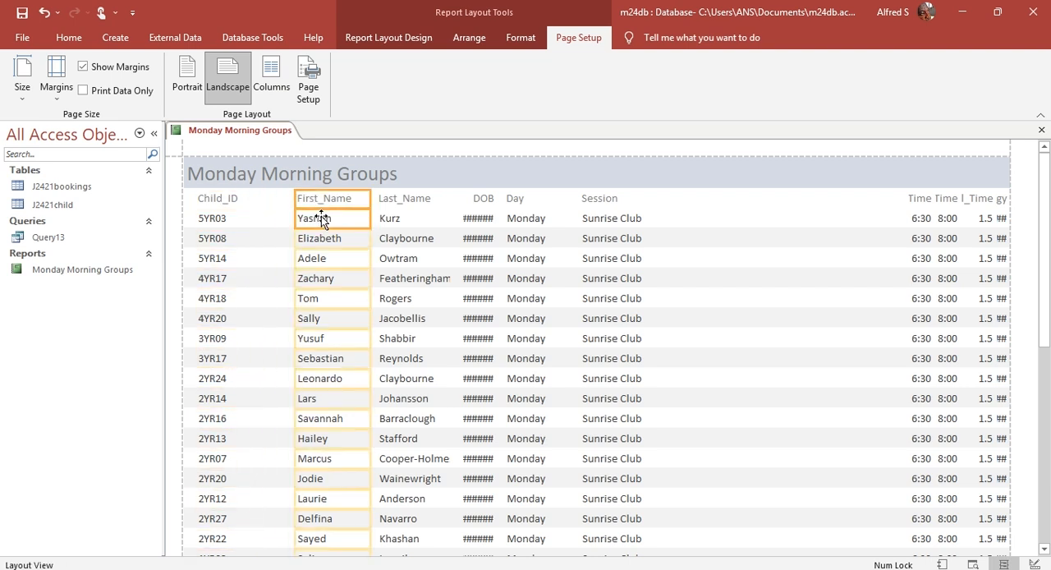
{"action": "scroll", "coordinate": [321, 291], "scroll_direction": "down", "scroll_amount": 5}
{"action": "scroll", "coordinate": [322, 292], "scroll_direction": "down", "scroll_amount": 4}
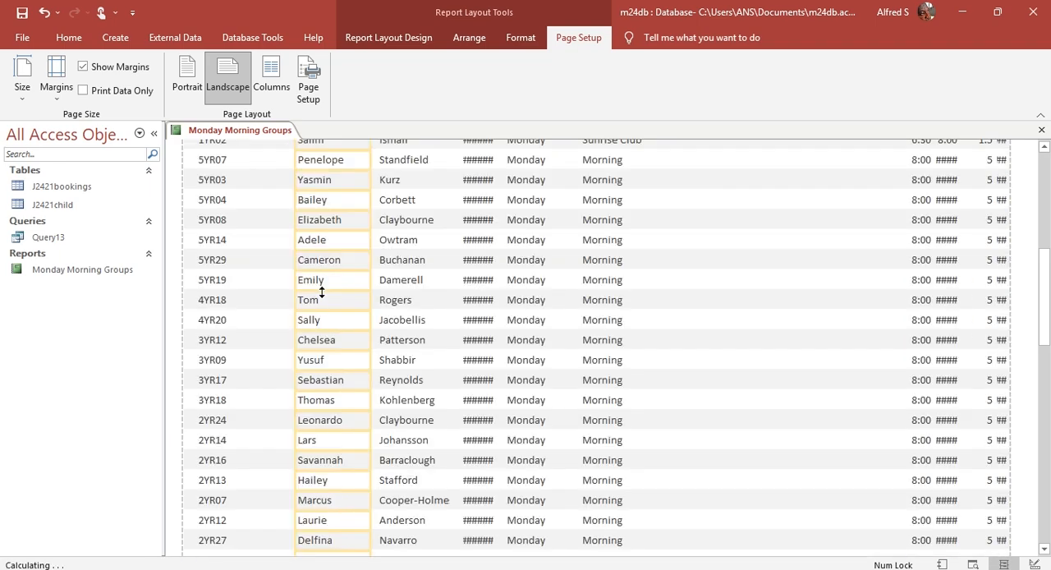
{"action": "scroll", "coordinate": [322, 287], "scroll_direction": "up", "scroll_amount": 4}
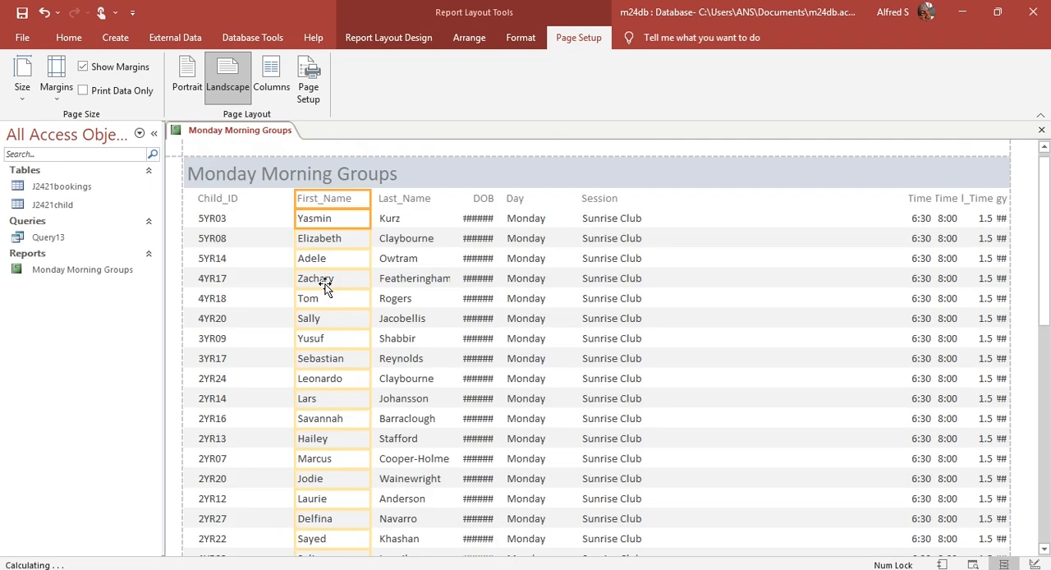
{"action": "key", "text": "Left"}
{"action": "key", "text": "Left"}
{"action": "key", "text": "Left"}
Step: Move the Last_Name label and field leftward to sit after First_Name and widen them so every surname shows in full
{"action": "key", "text": "Left"}
{"action": "key", "text": "Left"}
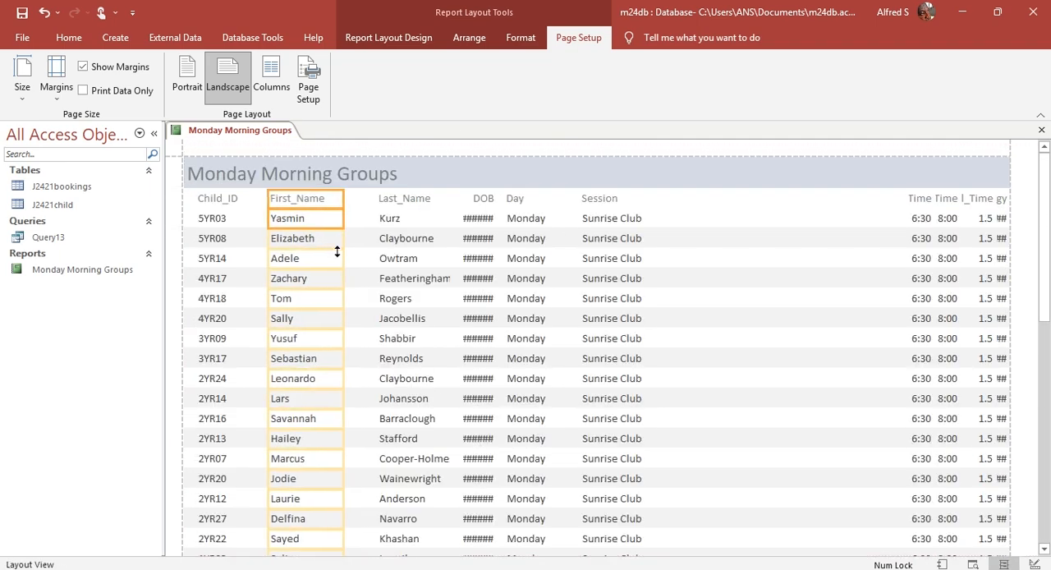
{"action": "left_click", "coordinate": [408, 200]}
{"action": "key", "text": "Left"}
{"action": "key", "text": "Left"}
{"action": "key", "text": "Left"}
{"action": "key", "text": "Left"}
{"action": "key", "text": "Left"}
{"action": "key", "text": "Left"}
{"action": "key", "text": "Left"}
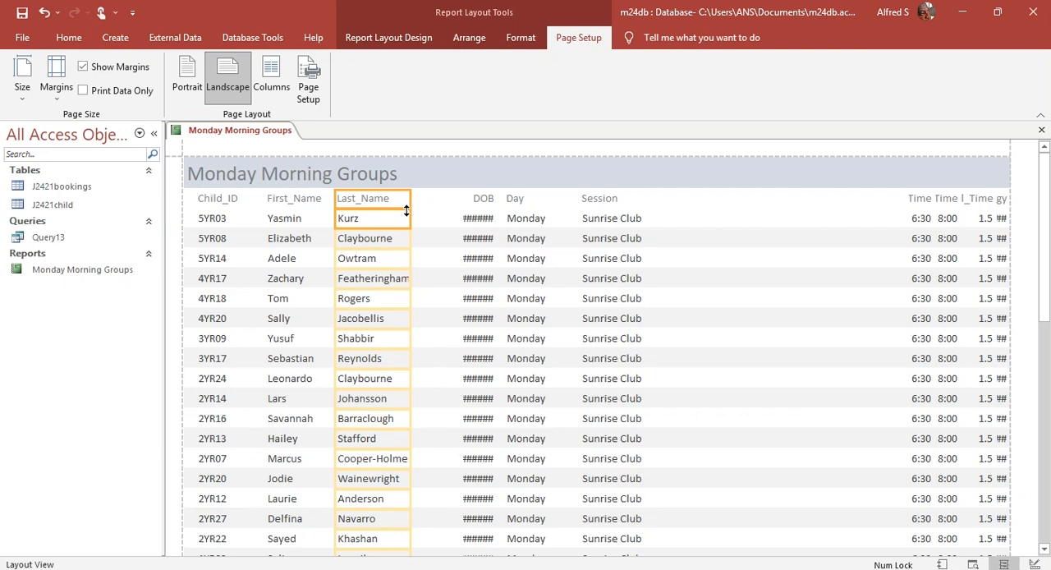
{"action": "left_click_drag", "start_coordinate": [410, 199], "coordinate": [433, 199]}
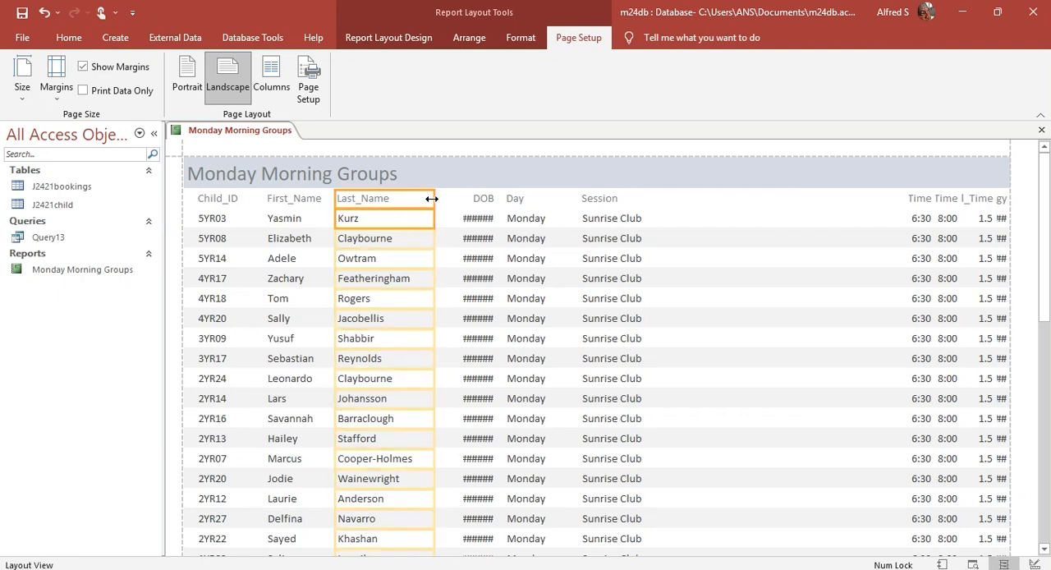
{"action": "scroll", "coordinate": [443, 239], "scroll_direction": "down", "scroll_amount": 5}
{"action": "scroll", "coordinate": [440, 263], "scroll_direction": "down", "scroll_amount": 2}
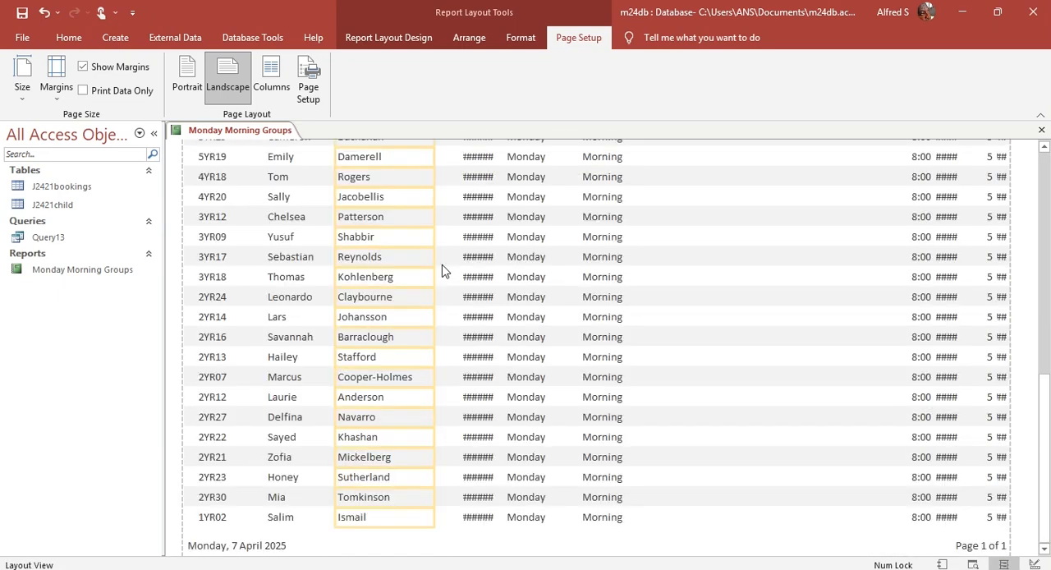
{"action": "scroll", "coordinate": [442, 264], "scroll_direction": "up", "scroll_amount": 6}
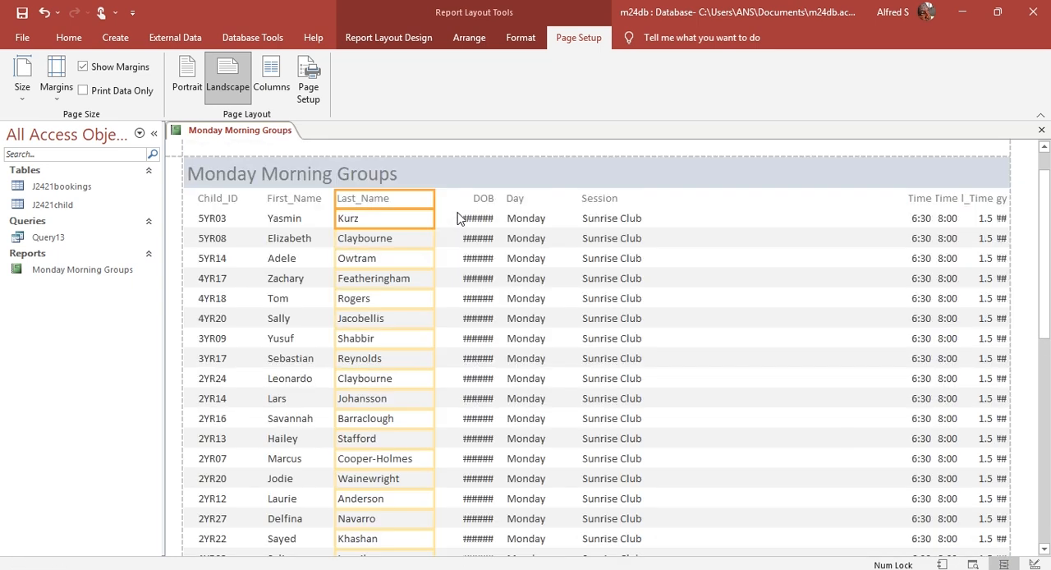
{"action": "scroll", "coordinate": [457, 238], "scroll_direction": "up", "scroll_amount": 3}
Step: Shift the Day and Session labels and fields rightward together to make room for a wider DOB column
{"action": "left_click", "coordinate": [517, 199]}
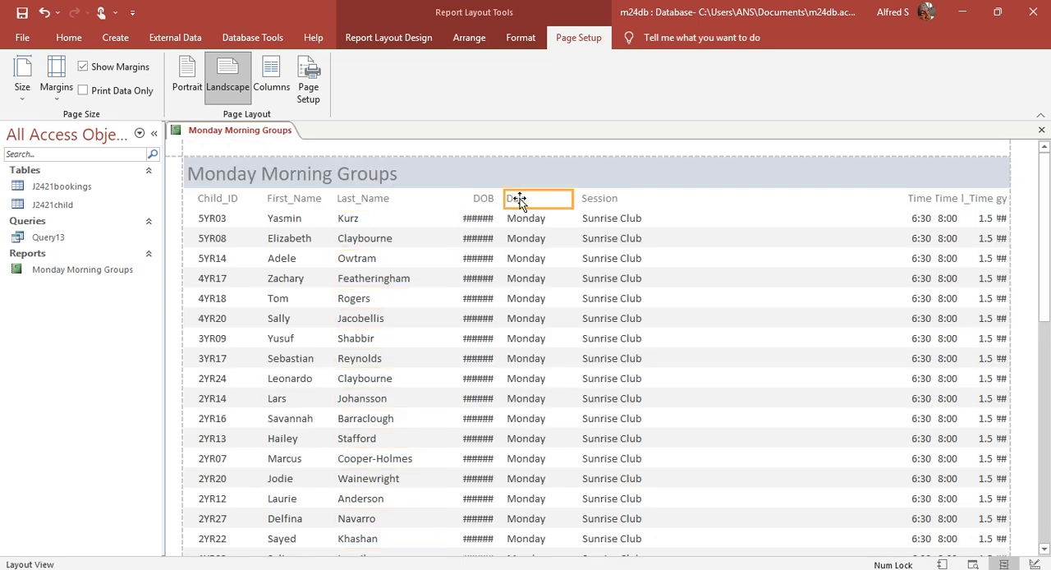
{"action": "left_click", "coordinate": [526, 220], "text": "shift"}
{"action": "left_click", "coordinate": [610, 202], "text": "shift"}
{"action": "left_click", "coordinate": [612, 218], "text": "shift"}
{"action": "key", "text": "Right"}
{"action": "key", "text": "Right"}
{"action": "key", "text": "Right"}
{"action": "key", "text": "Right"}
{"action": "key", "text": "Right"}
{"action": "key", "text": "Right"}
{"action": "key", "text": "Right"}
{"action": "key", "text": "Right"}
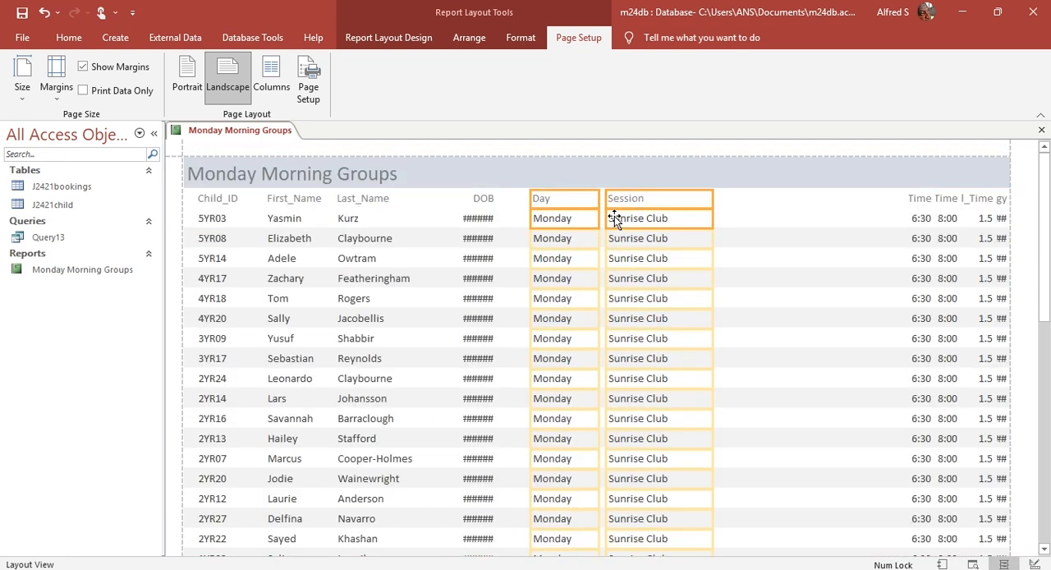
{"action": "key", "text": "Right"}
{"action": "key", "text": "Right"}
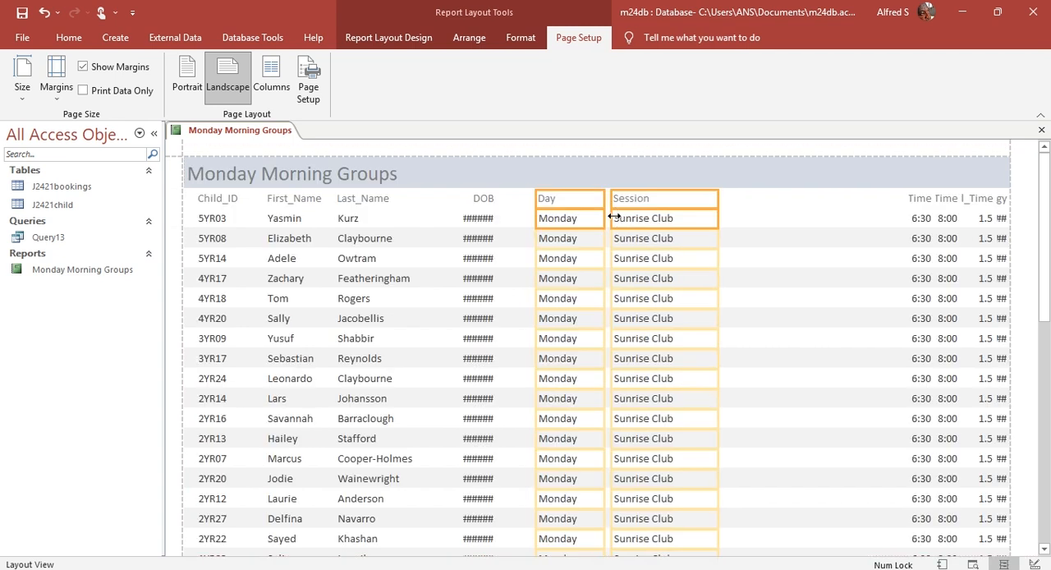
Step: Widen the DOB label and field to fill the space between Last_Name and Day, and check the dates down the report
{"action": "left_click", "coordinate": [482, 201]}
{"action": "left_click", "coordinate": [482, 225]}
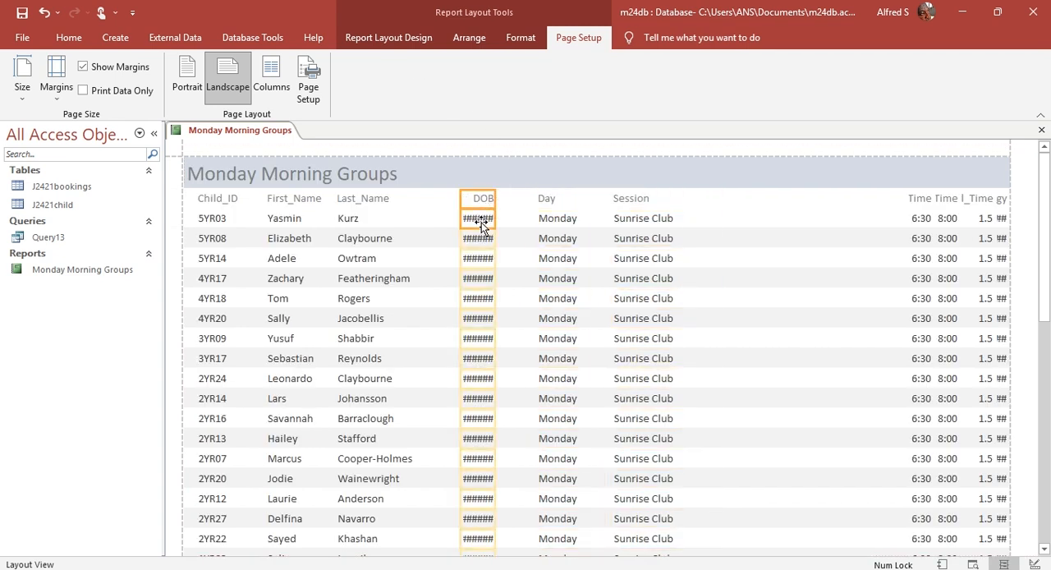
{"action": "left_click_drag", "start_coordinate": [495, 200], "coordinate": [440, 201]}
{"action": "scroll", "coordinate": [455, 208], "scroll_direction": "down", "scroll_amount": 3}
{"action": "scroll", "coordinate": [456, 209], "scroll_direction": "down", "scroll_amount": 8}
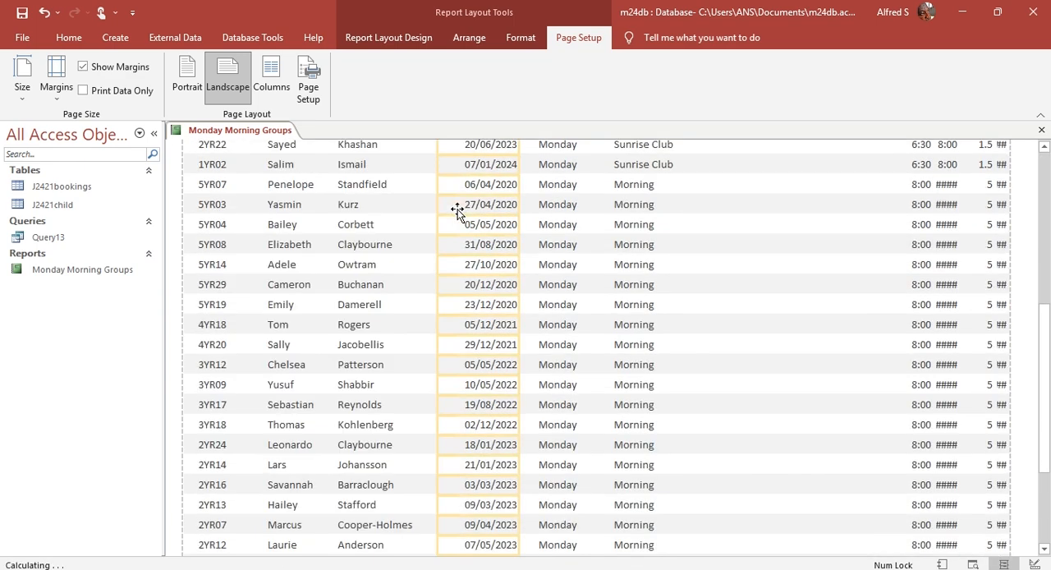
{"action": "scroll", "coordinate": [457, 210], "scroll_direction": "up", "scroll_amount": 6}
{"action": "scroll", "coordinate": [592, 220], "scroll_direction": "up", "scroll_amount": 5}
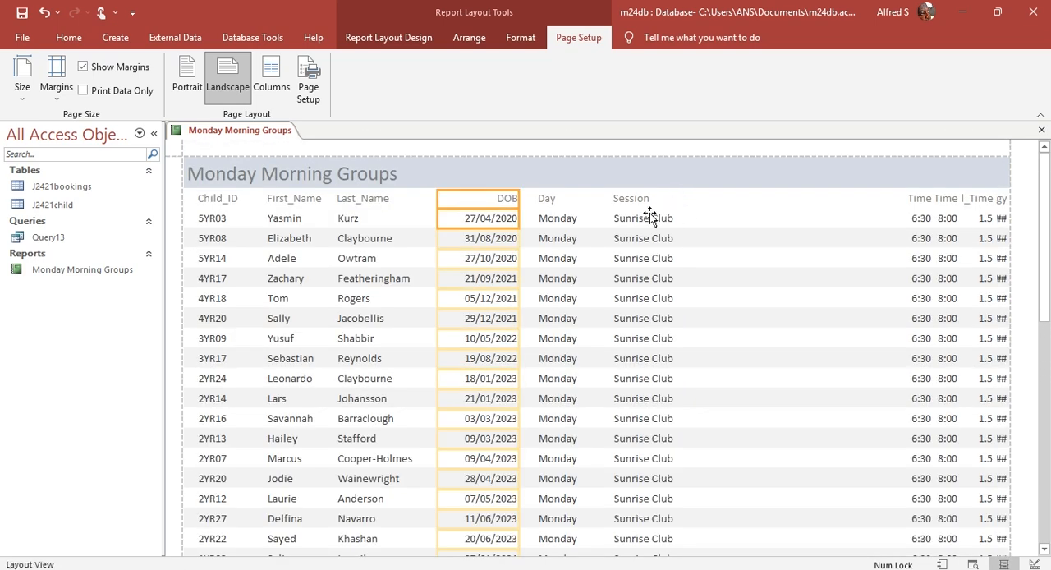
Step: Move the Start_Time and End_Time labels and fields together to just after Session
{"action": "left_click", "coordinate": [922, 201]}
{"action": "left_click", "coordinate": [946, 218], "text": "shift"}
{"action": "left_click_drag", "start_coordinate": [921, 194], "coordinate": [731, 198]}
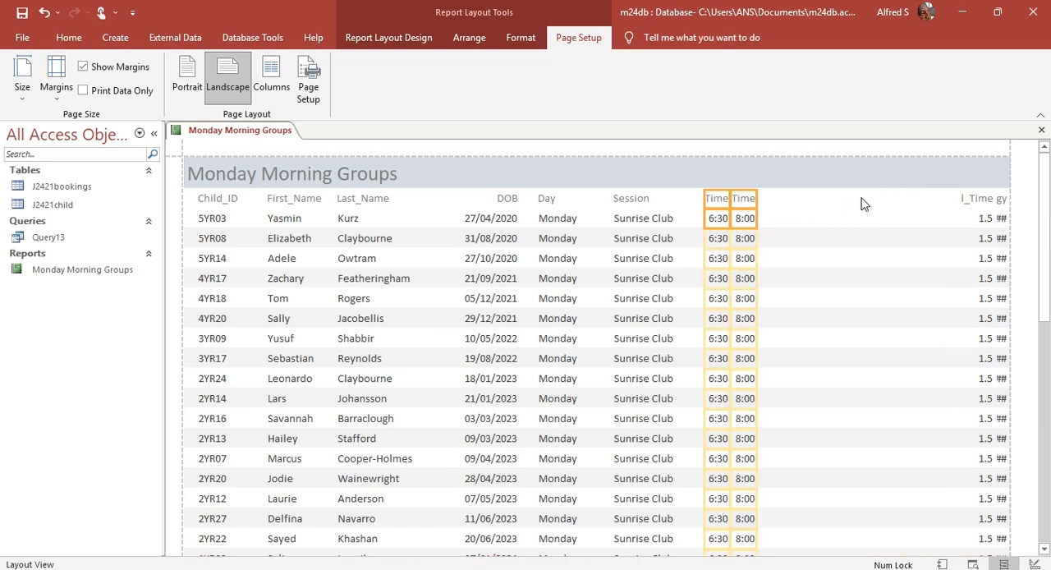
Step: Shift the End_Time label and field rightward to leave a gap after Start_Time
{"action": "left_click", "coordinate": [753, 197]}
{"action": "left_click", "coordinate": [749, 201]}
{"action": "left_click", "coordinate": [748, 218], "text": "shift"}
{"action": "key", "text": "Right"}
{"action": "key", "text": "Right"}
{"action": "key", "text": "Right"}
{"action": "key", "text": "Right"}
{"action": "key", "text": "Right"}
{"action": "key", "text": "Right"}
{"action": "key", "text": "Right"}
{"action": "key", "text": "Right"}
{"action": "key", "text": "Right"}
{"action": "key", "text": "Right"}
{"action": "key", "text": "Right"}
{"action": "key", "text": "Right"}
{"action": "key", "text": "Right"}
{"action": "key", "text": "Right"}
{"action": "key", "text": "Right"}
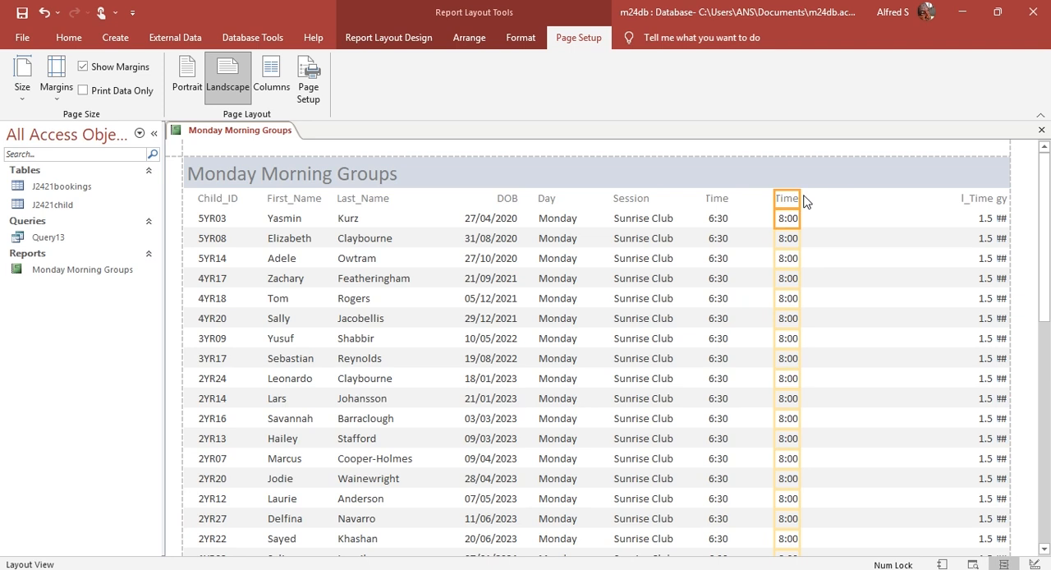
Step: Widen the End_Time and Start_Time labels and fields so both headings show in full, and set End_Time just after Start_Time
{"action": "left_click_drag", "start_coordinate": [797, 197], "coordinate": [830, 199]}
{"action": "left_click", "coordinate": [712, 205]}
{"action": "left_click_drag", "start_coordinate": [729, 198], "coordinate": [770, 198]}
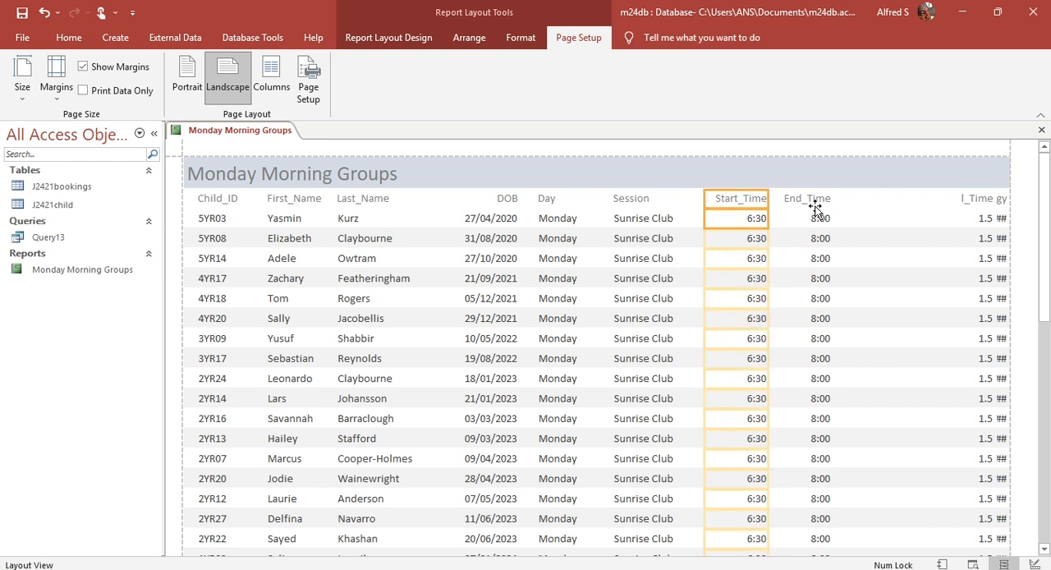
{"action": "left_click", "coordinate": [812, 201]}
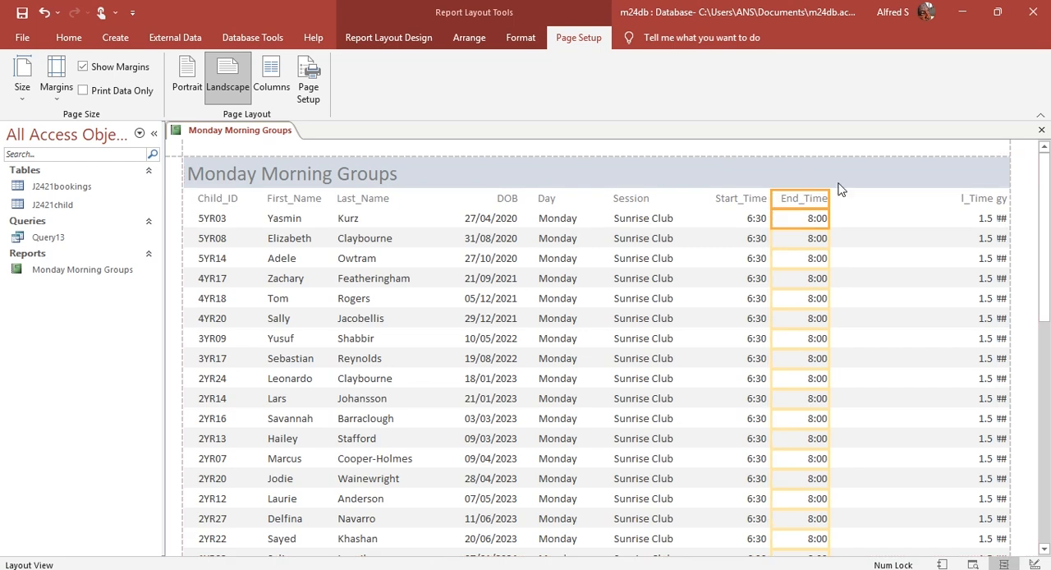
Step: Widen Total_Time and move it to just after End_Time, and widen Food_Allergy leftward so its label and data show in full
{"action": "left_click", "coordinate": [974, 200]}
{"action": "left_click_drag", "start_coordinate": [952, 197], "coordinate": [926, 195]}
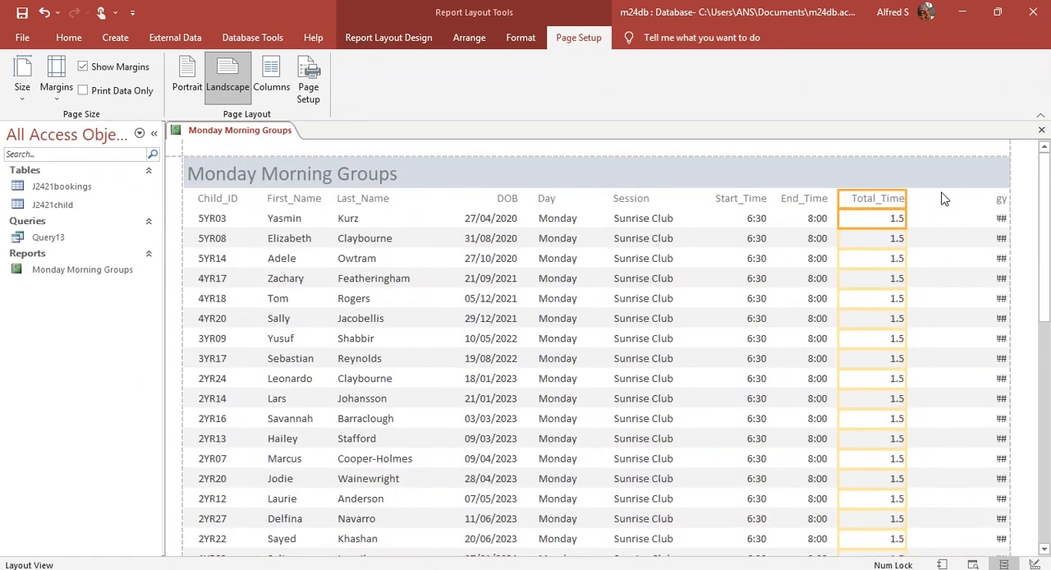
{"action": "left_click", "coordinate": [1001, 205]}
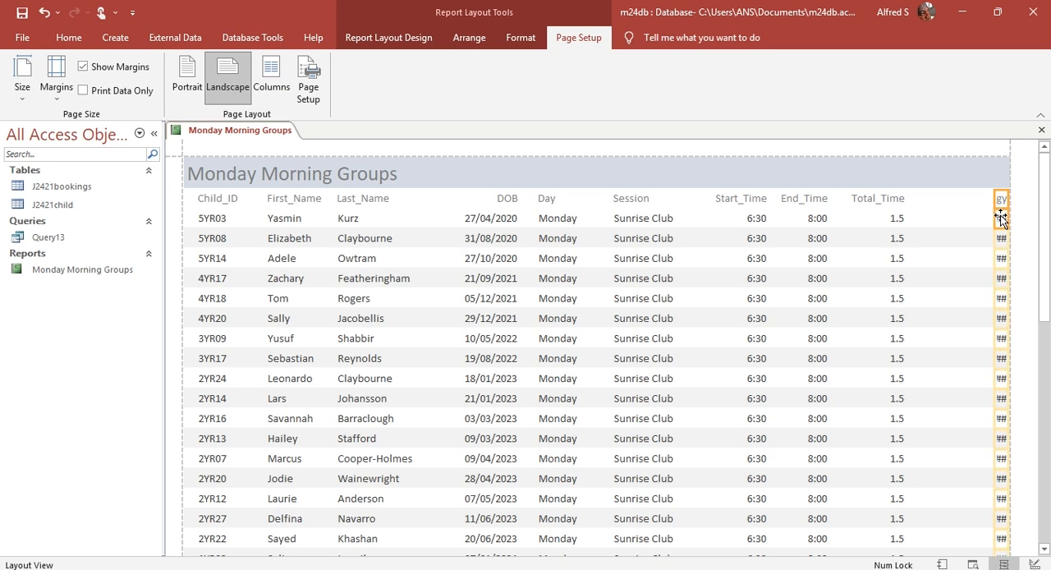
{"action": "left_click_drag", "start_coordinate": [994, 200], "coordinate": [942, 199]}
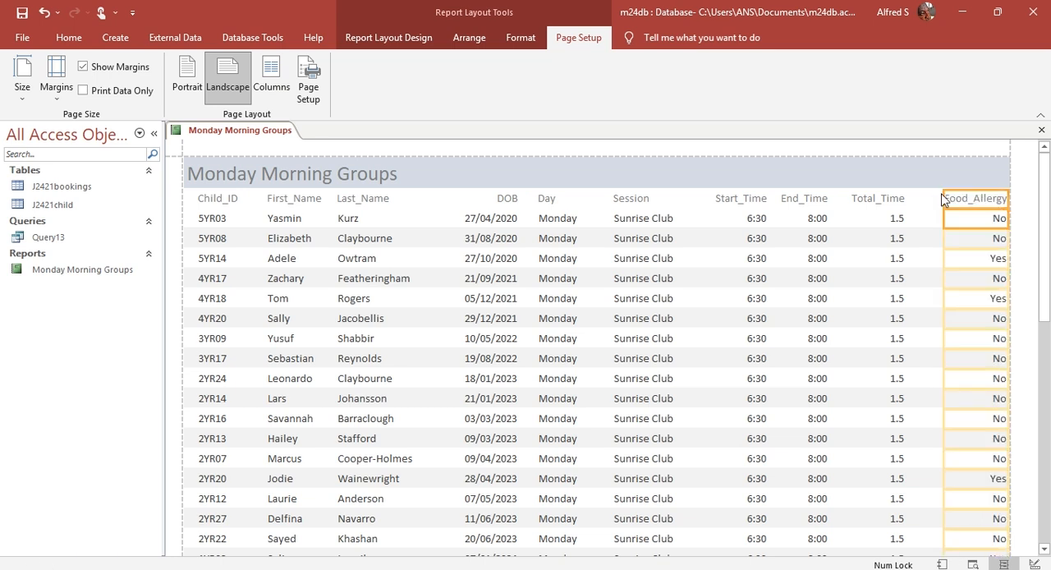
{"action": "left_click", "coordinate": [948, 200]}
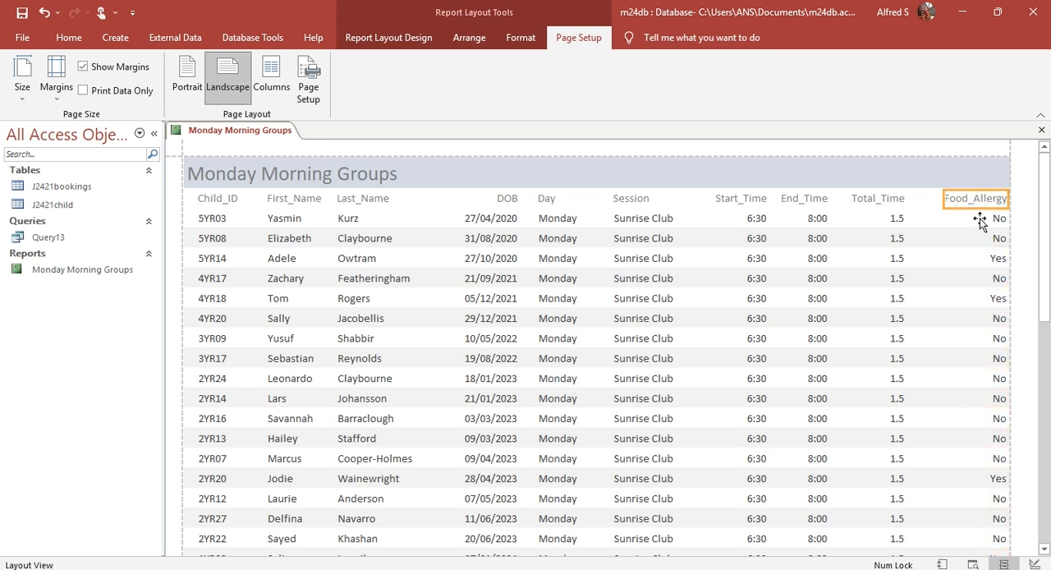
{"action": "left_click", "coordinate": [938, 201]}
{"action": "left_click_drag", "start_coordinate": [937, 200], "coordinate": [931, 200]}
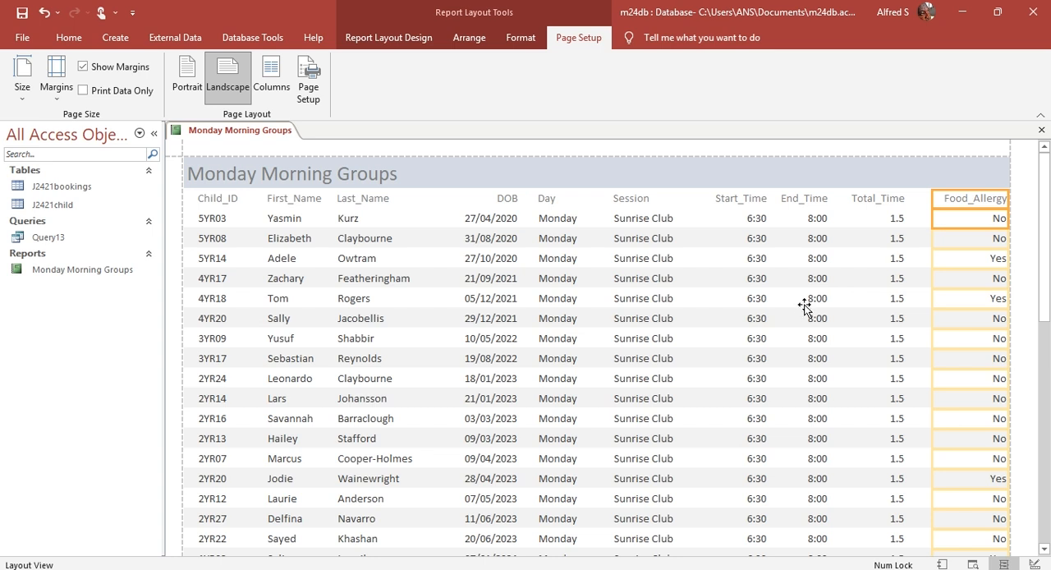
Step: Set the font size of the report title "Monday Morning Groups" to 26
{"action": "left_click", "coordinate": [297, 174]}
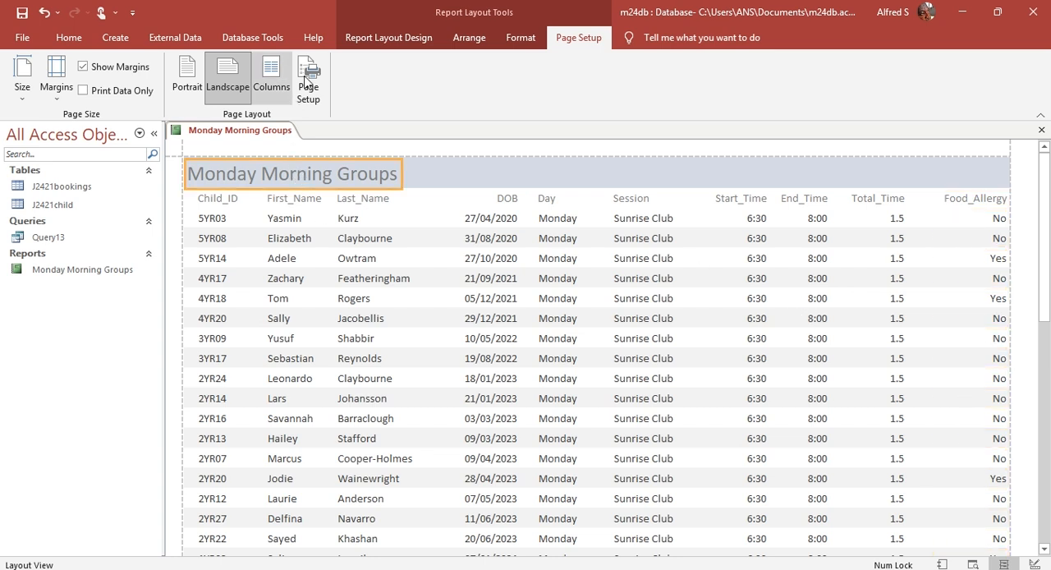
{"action": "left_click", "coordinate": [519, 37]}
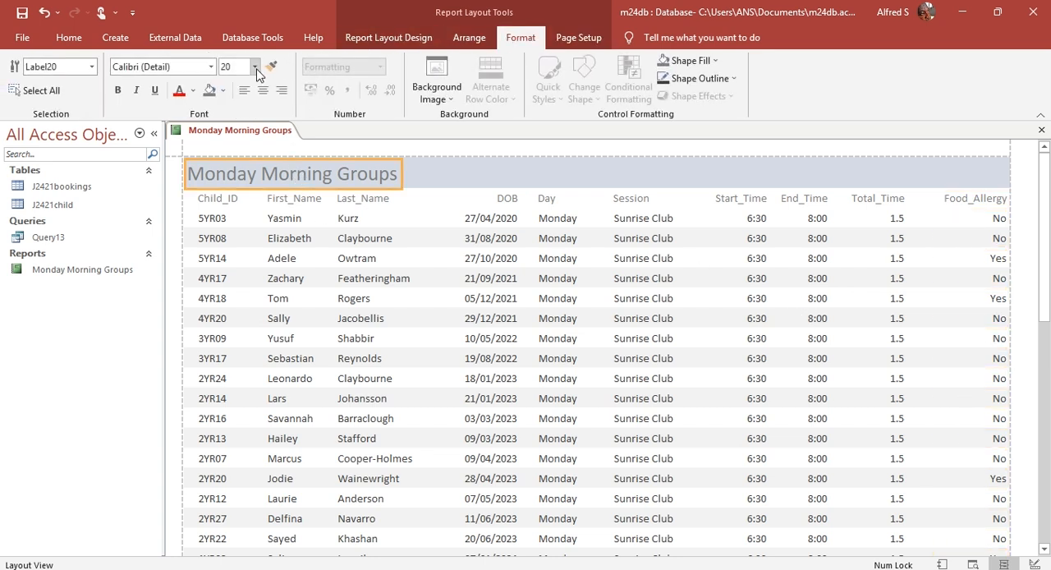
{"action": "left_click", "coordinate": [255, 66]}
{"action": "left_click", "coordinate": [230, 247]}
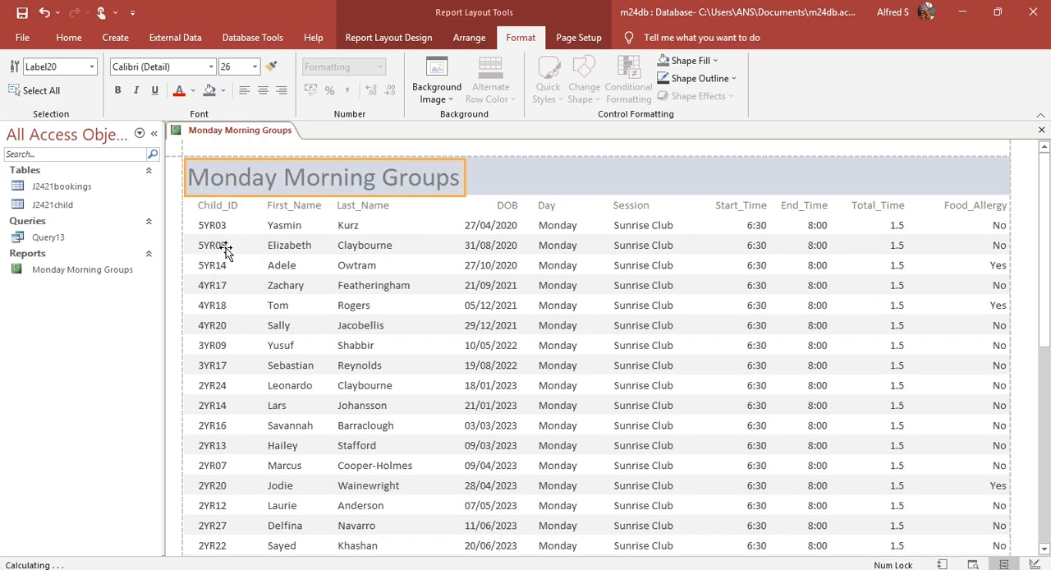
Step: Delete the long date field from the report's page footer
{"action": "left_click", "coordinate": [410, 274]}
{"action": "scroll", "coordinate": [410, 274], "scroll_direction": "down", "scroll_amount": 15}
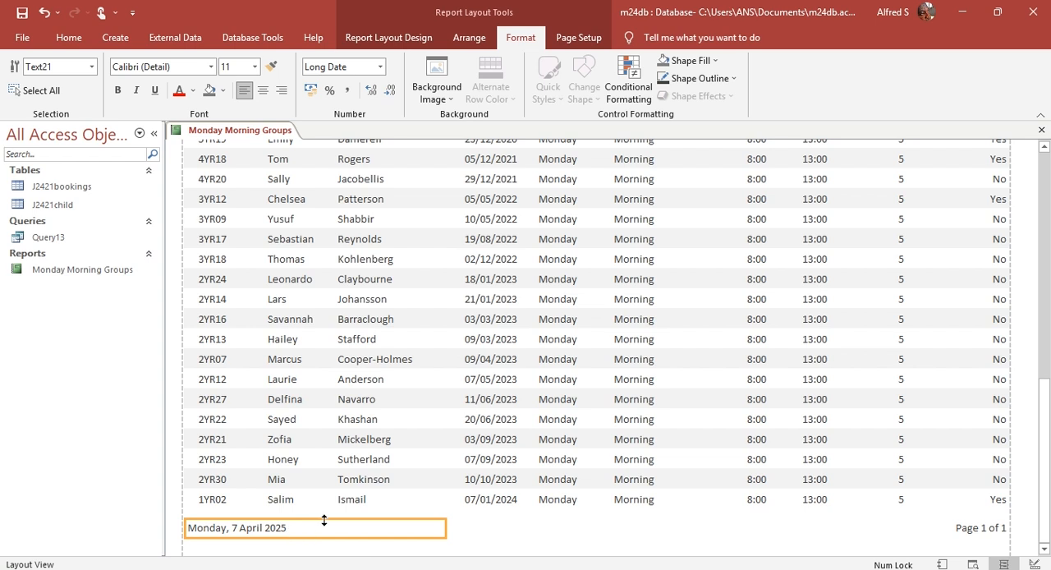
{"action": "key", "text": "Delete"}
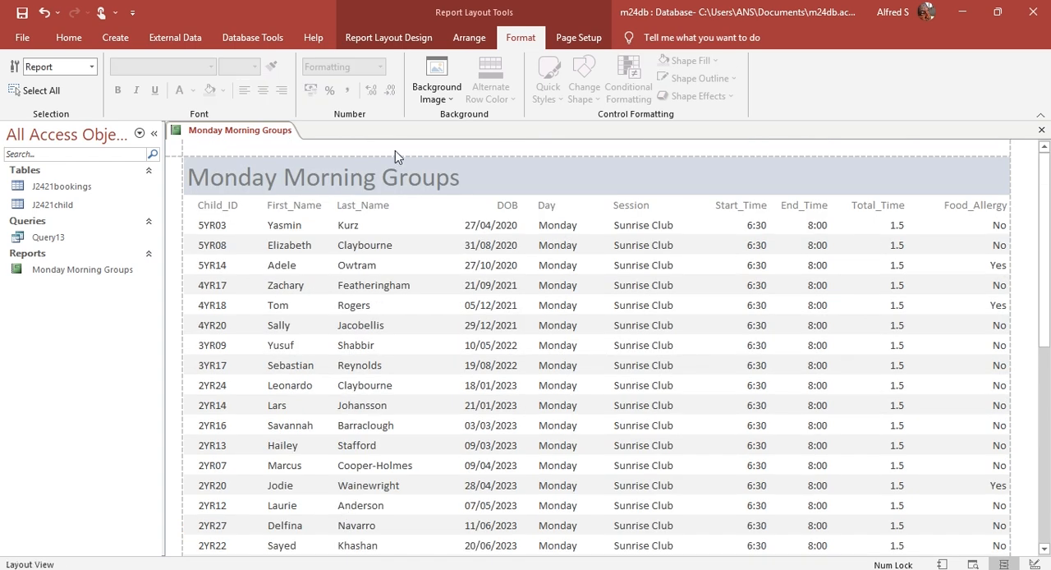
Step: Check question 13's title and footer requirements in the Acrobat PDF, return to Access and switch the report to Design View
{"action": "left_click", "coordinate": [389, 41]}
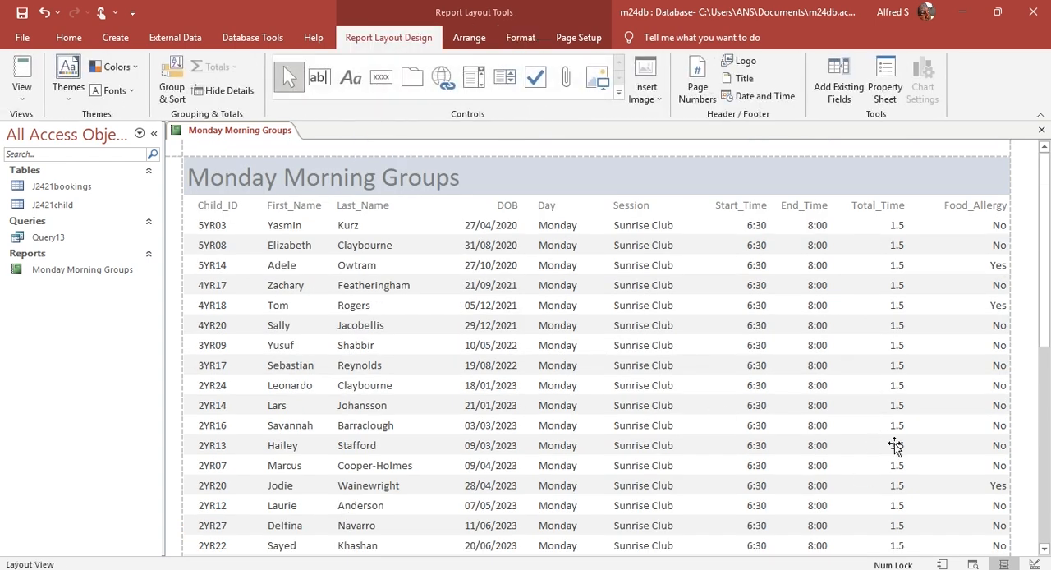
{"action": "key", "text": "alt+Tab"}
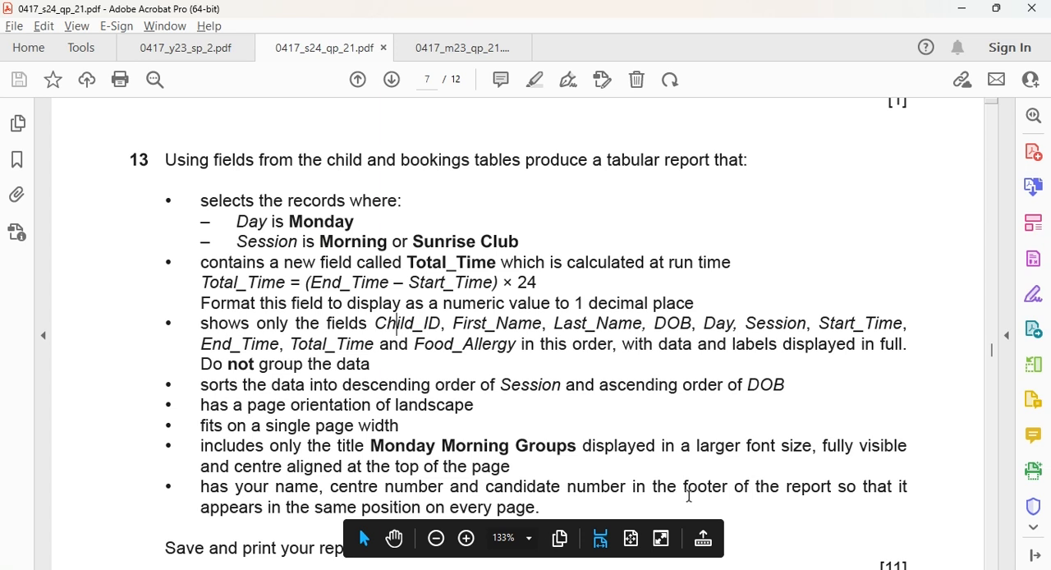
{"action": "key", "text": "alt+Tab"}
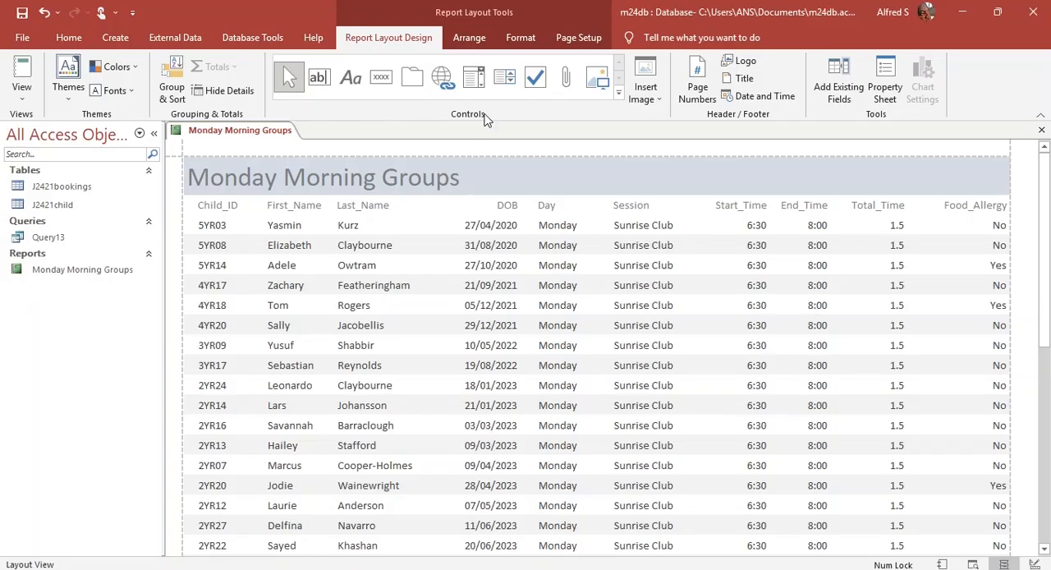
{"action": "left_click", "coordinate": [21, 86]}
{"action": "left_click", "coordinate": [55, 228]}
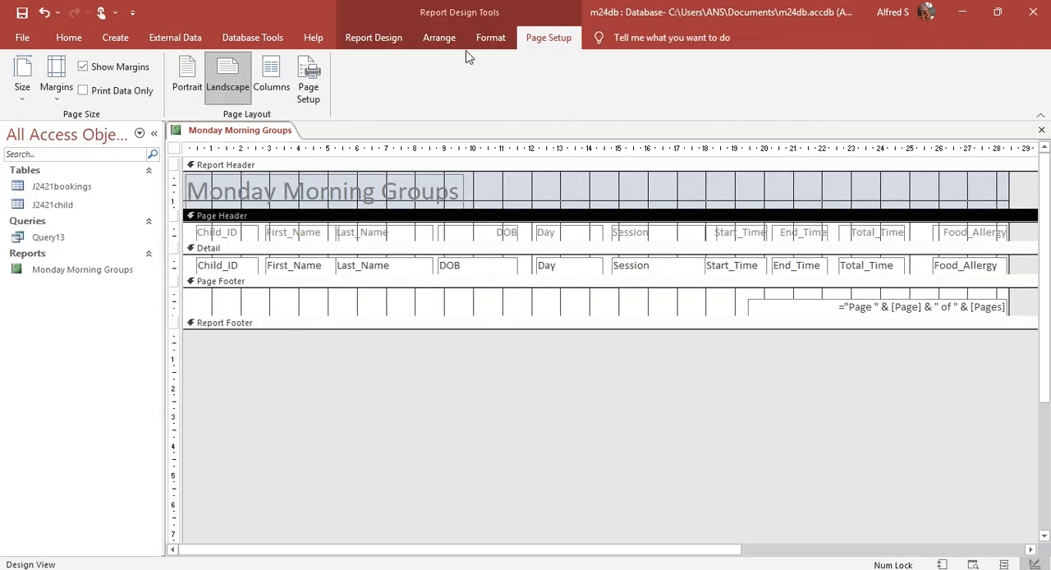
Step: Add a label to the page footer, opposite the page number, containing the candidate's name, centre number and candidate number
{"action": "left_click", "coordinate": [490, 38]}
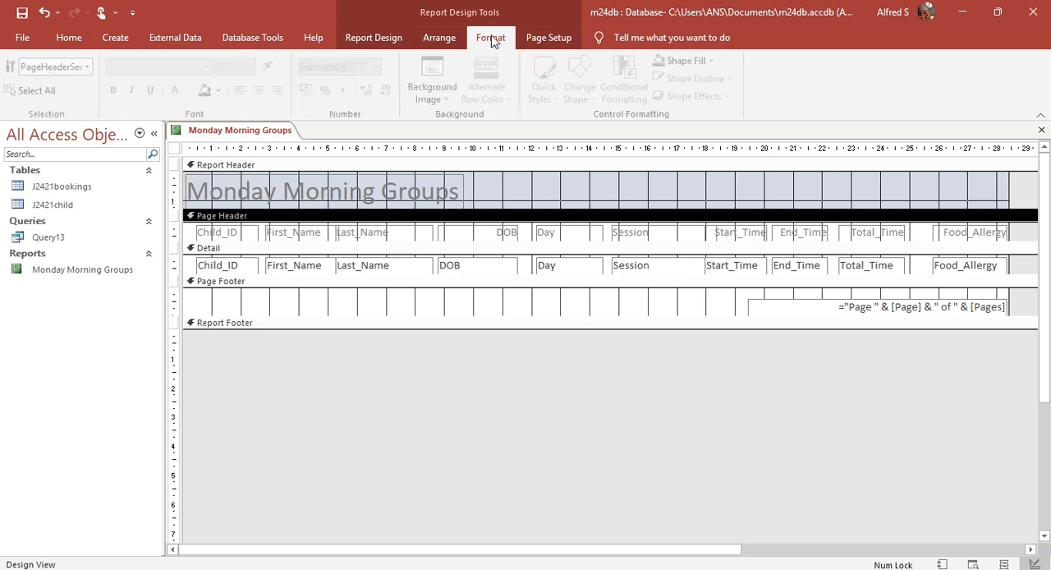
{"action": "left_click", "coordinate": [392, 41]}
{"action": "left_click", "coordinate": [350, 77]}
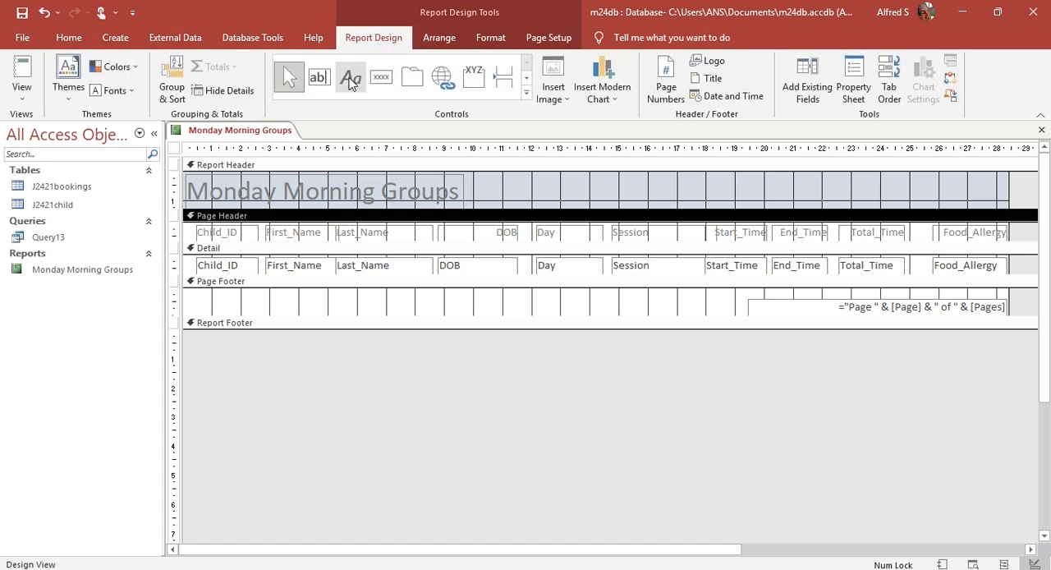
{"action": "left_click_drag", "start_coordinate": [194, 296], "coordinate": [394, 311]}
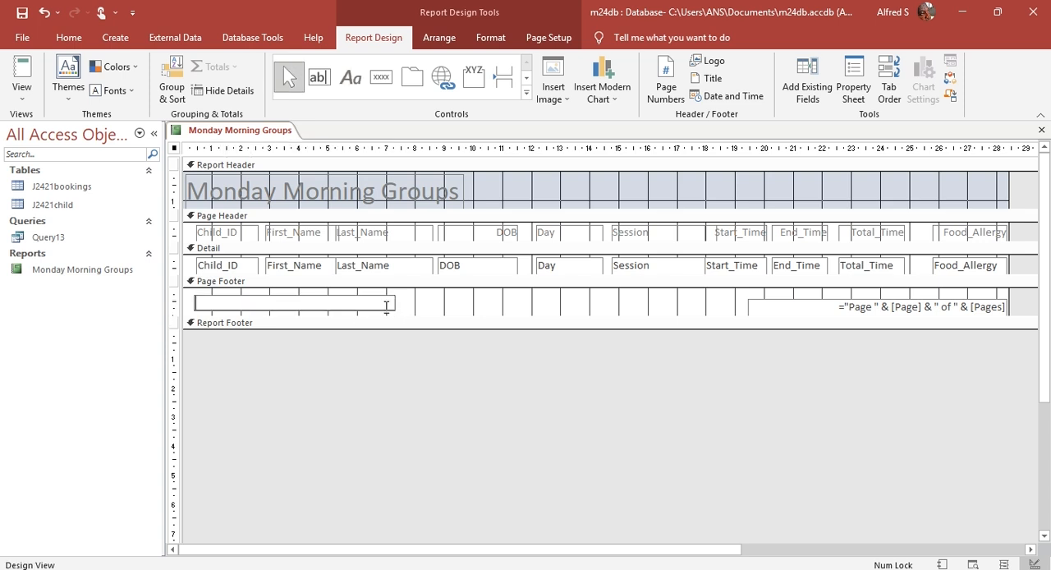
{"action": "type", "text": "ANS GH"}
{"action": "type", "text": "yyy 0000"}
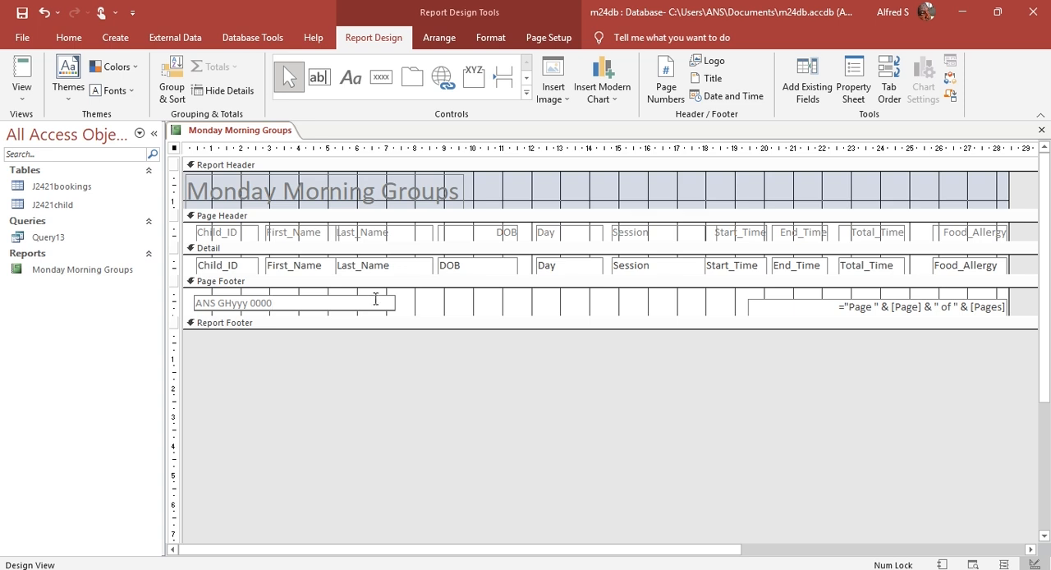
{"action": "left_click", "coordinate": [414, 301]}
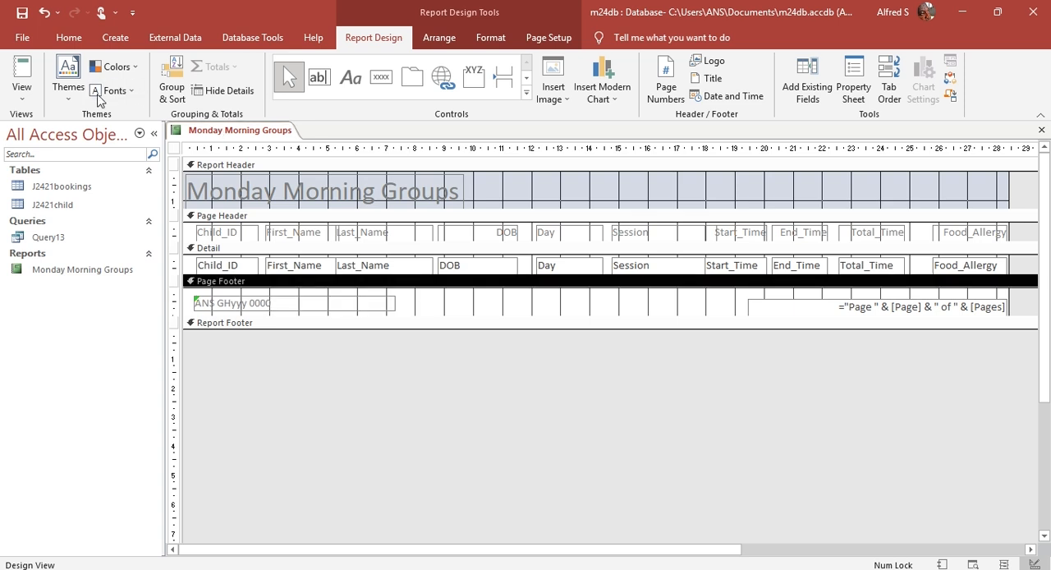
Step: Check the new footer label at the end of page 1 in Print Preview and close the preview
{"action": "left_click", "coordinate": [22, 78]}
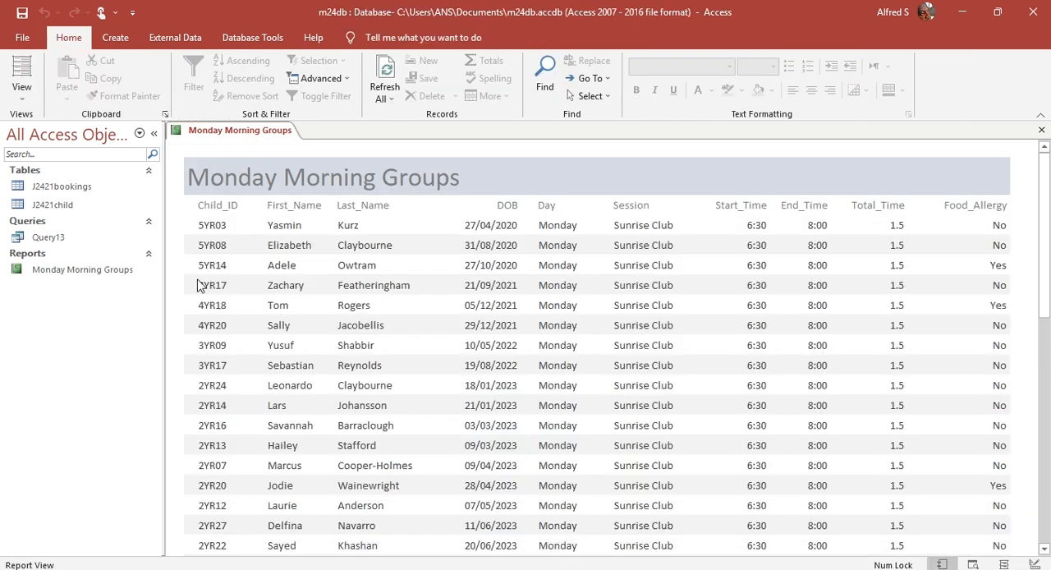
{"action": "left_click", "coordinate": [22, 92]}
{"action": "left_click", "coordinate": [58, 152]}
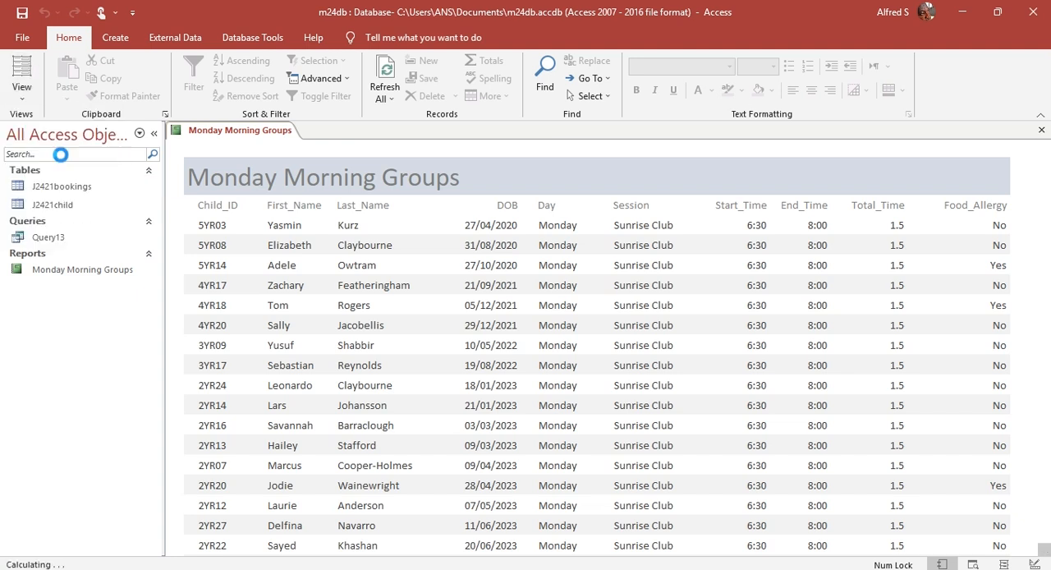
{"action": "mouse_move", "coordinate": [839, 551]}
{"action": "left_mouse_down"}
{"action": "mouse_move", "coordinate": [870, 544]}
{"action": "mouse_move", "coordinate": [842, 548]}
{"action": "left_mouse_up"}
{"action": "scroll", "coordinate": [600, 430], "scroll_direction": "down", "scroll_amount": 5}
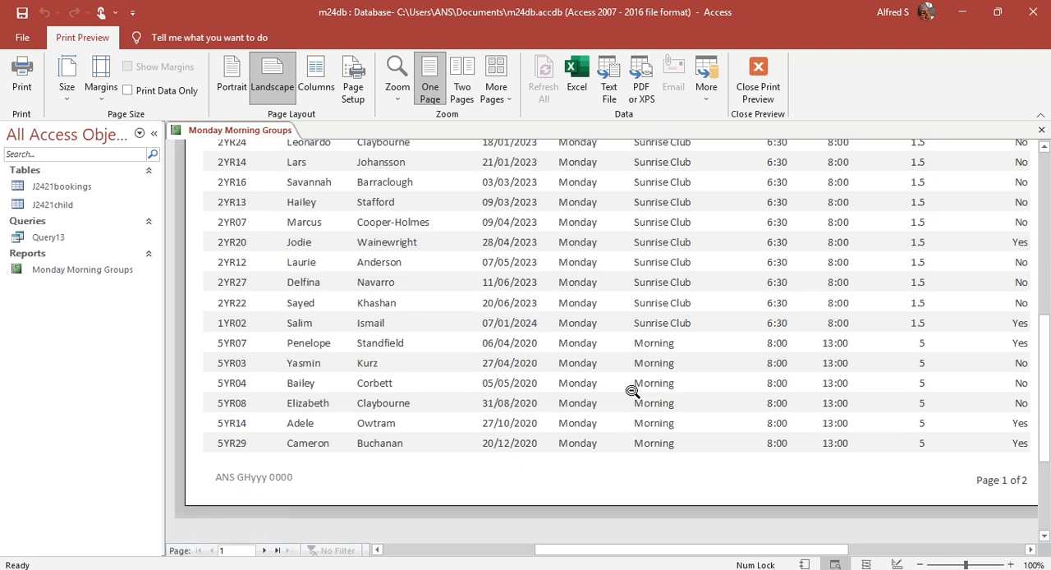
{"action": "left_click", "coordinate": [760, 87]}
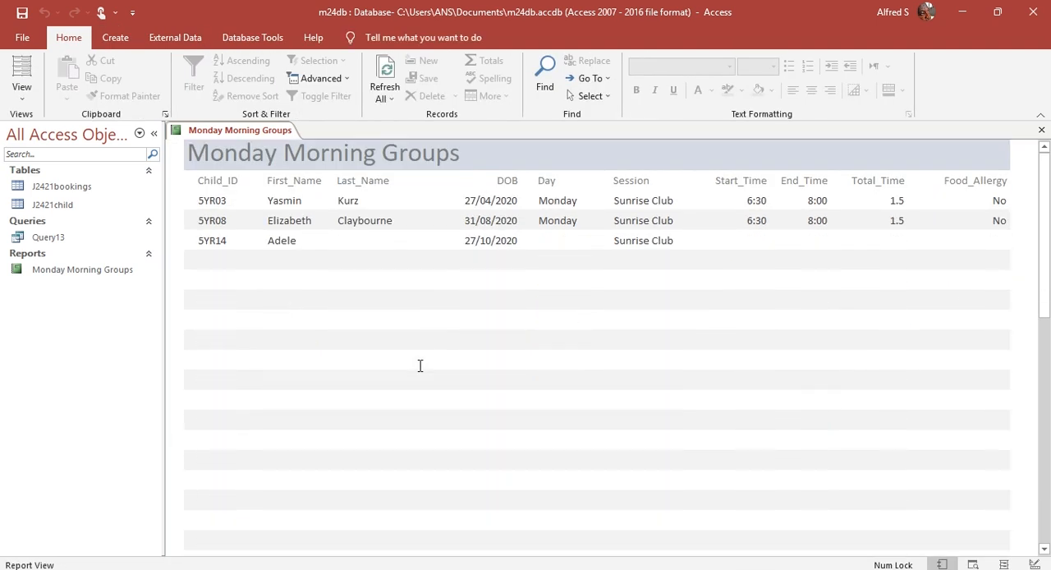
Step: Review question 13's requirements in the Acrobat PDF, return to Access and save the Monday Morning Groups report
{"action": "key", "text": "alt+Tab"}
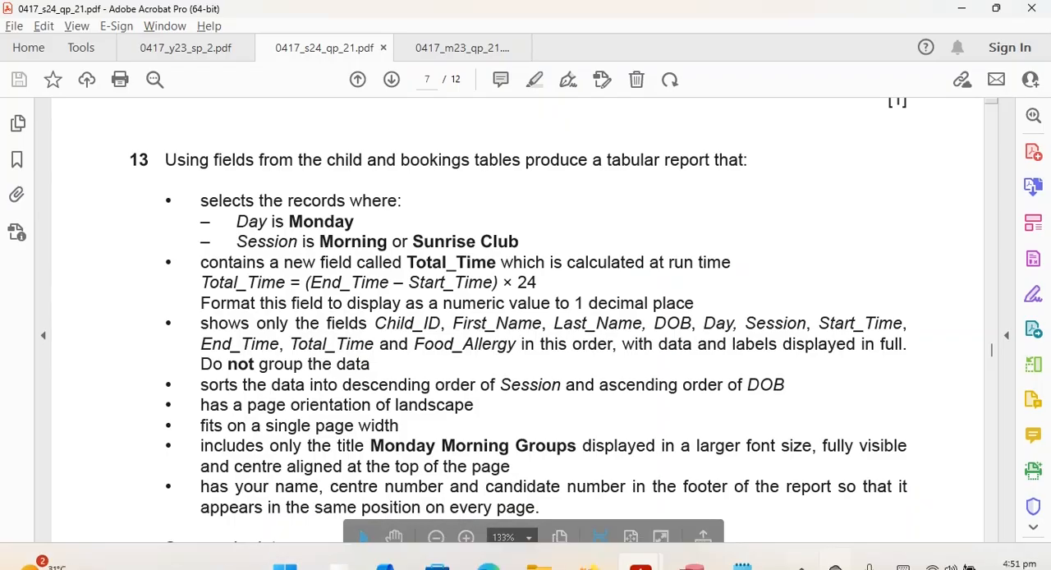
{"action": "scroll", "coordinate": [583, 335], "scroll_direction": "down", "scroll_amount": 2}
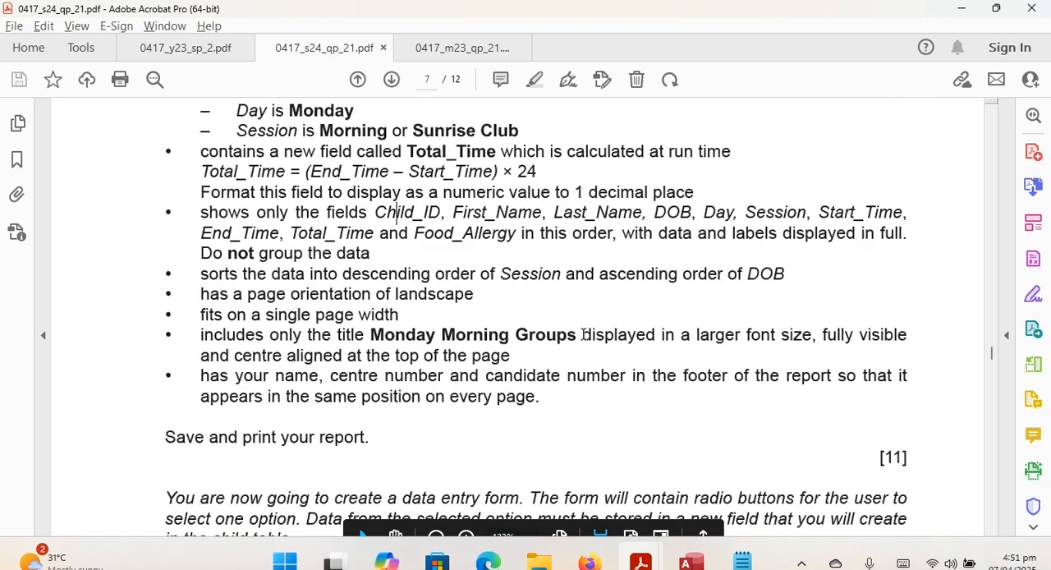
{"action": "scroll", "coordinate": [583, 334], "scroll_direction": "up", "scroll_amount": 1}
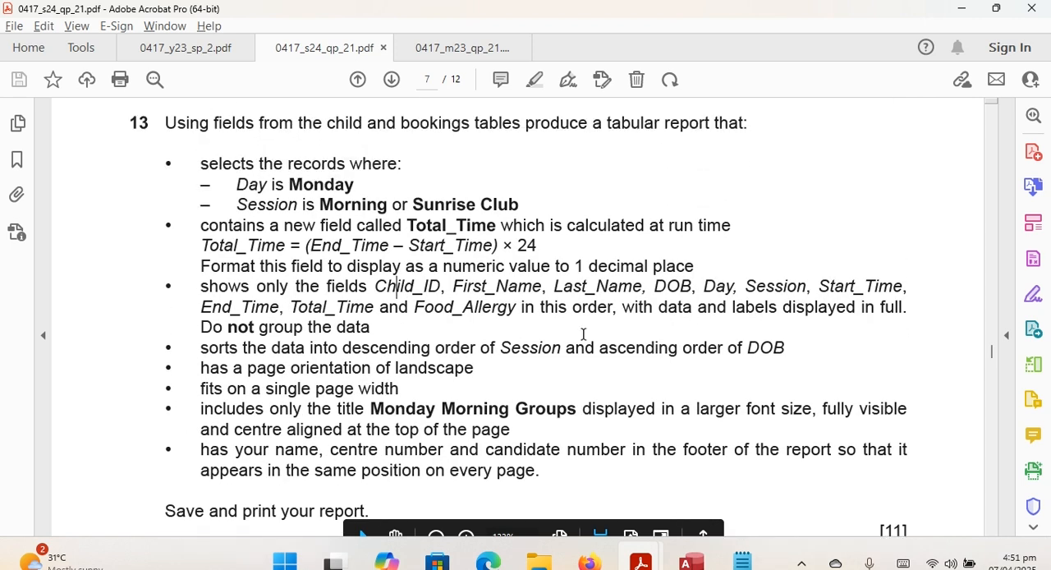
{"action": "key", "text": "alt+Tab"}
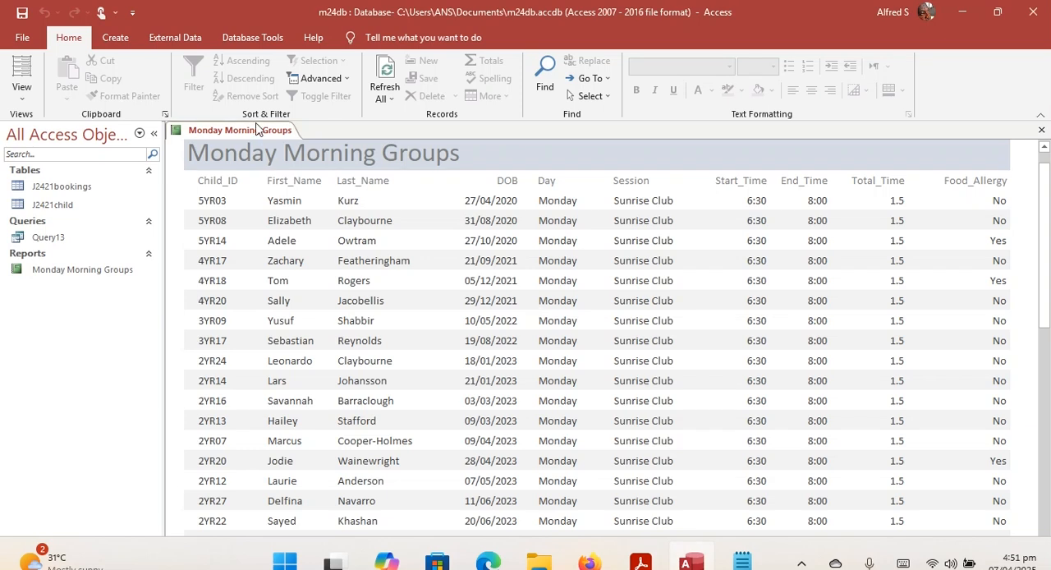
{"action": "right_click", "coordinate": [256, 130]}
{"action": "left_click", "coordinate": [269, 146]}
Step: Switch to 0417_y23_sp_2.pdf in Acrobat and read question 23's requirements for the tabular report
{"action": "key", "text": "alt+Tab"}
{"action": "left_click", "coordinate": [215, 47]}
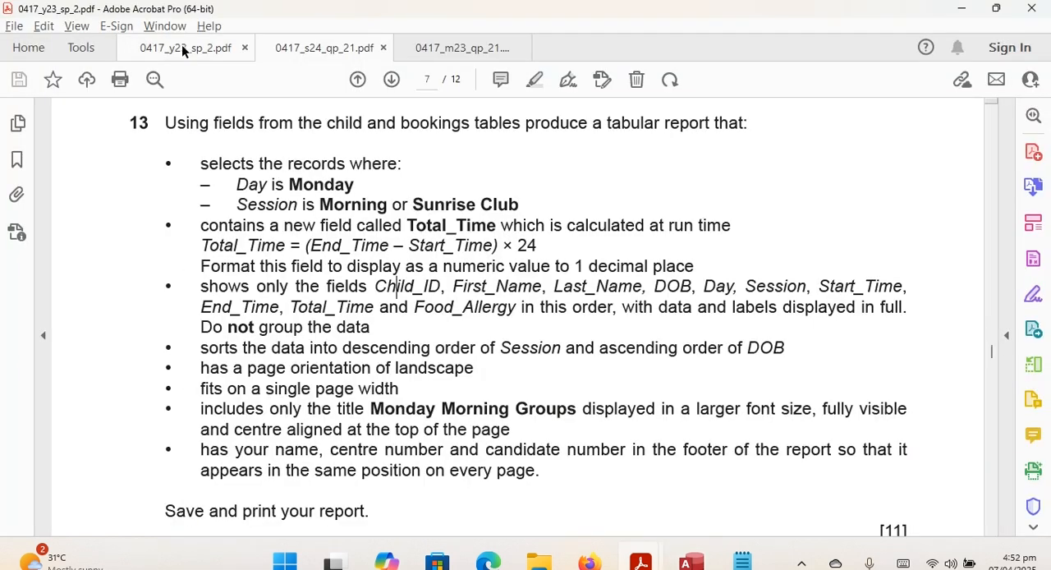
{"action": "scroll", "coordinate": [216, 200], "scroll_direction": "down", "scroll_amount": 10}
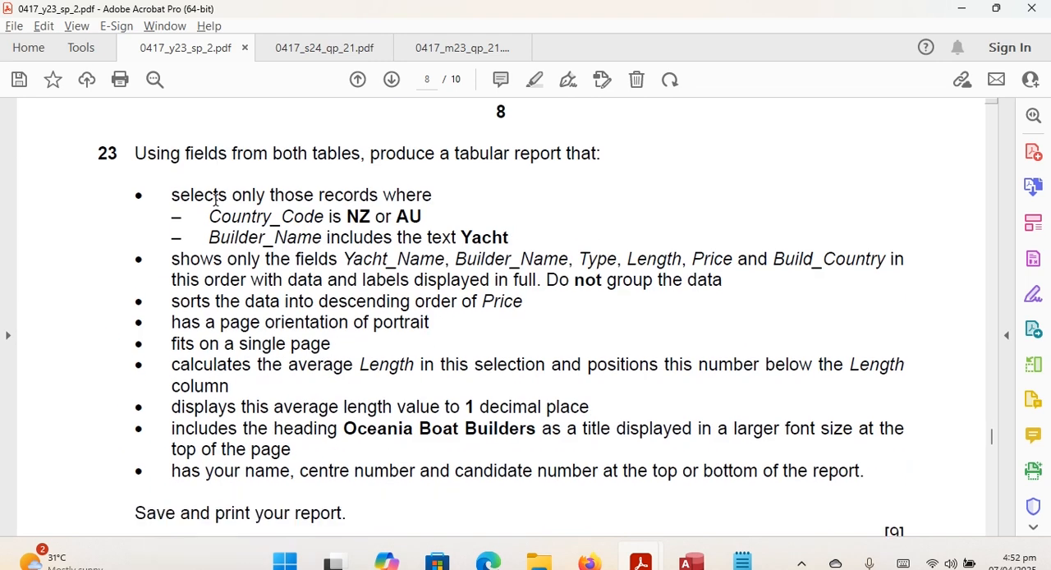
{"action": "scroll", "coordinate": [215, 199], "scroll_direction": "up", "scroll_amount": 2}
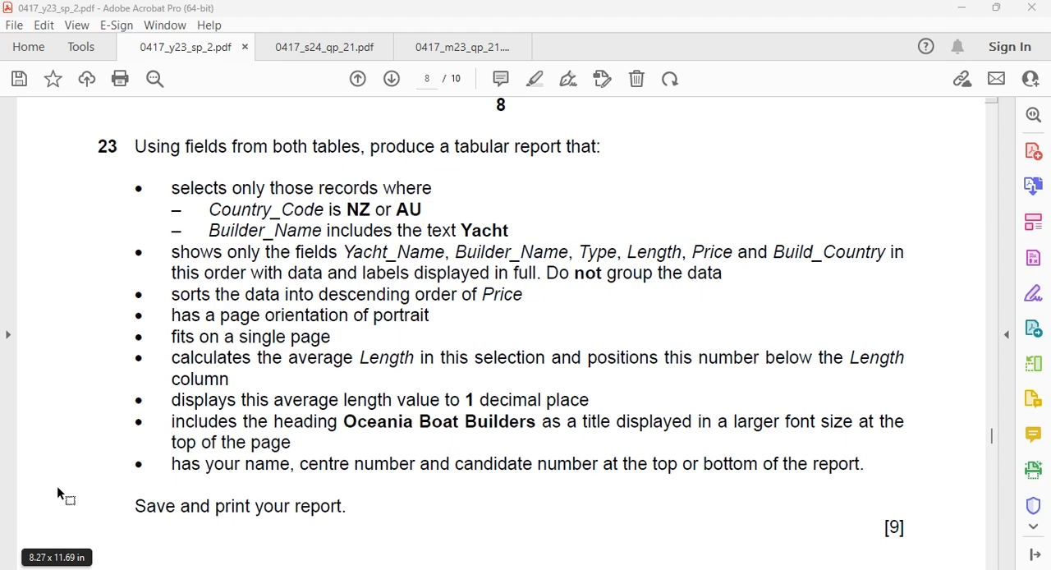
Step: Switch to the y23db database in Access and compare Query 23's design with question 23 in the PDF
{"action": "key", "text": "alt+Tab"}
{"action": "key", "text": "alt+Tab"}
{"action": "key", "text": "alt+Tab"}
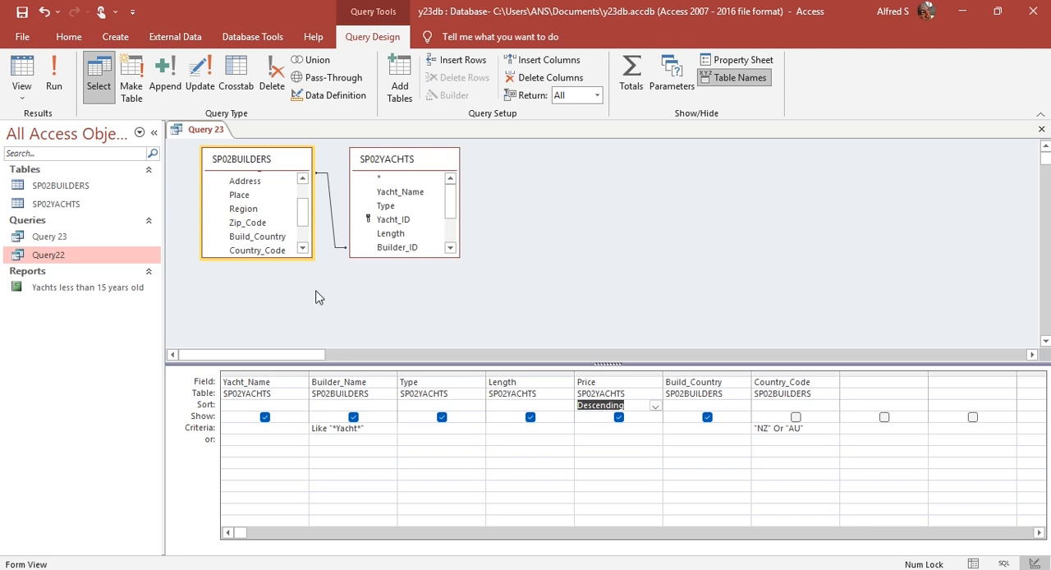
{"action": "key", "text": "alt+Tab"}
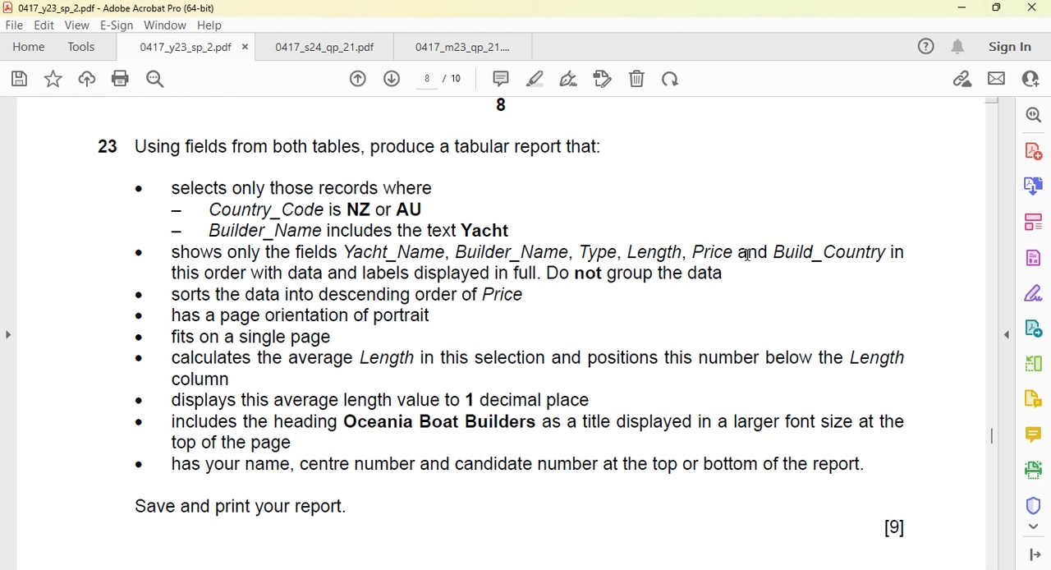
{"action": "key", "text": "alt+Tab"}
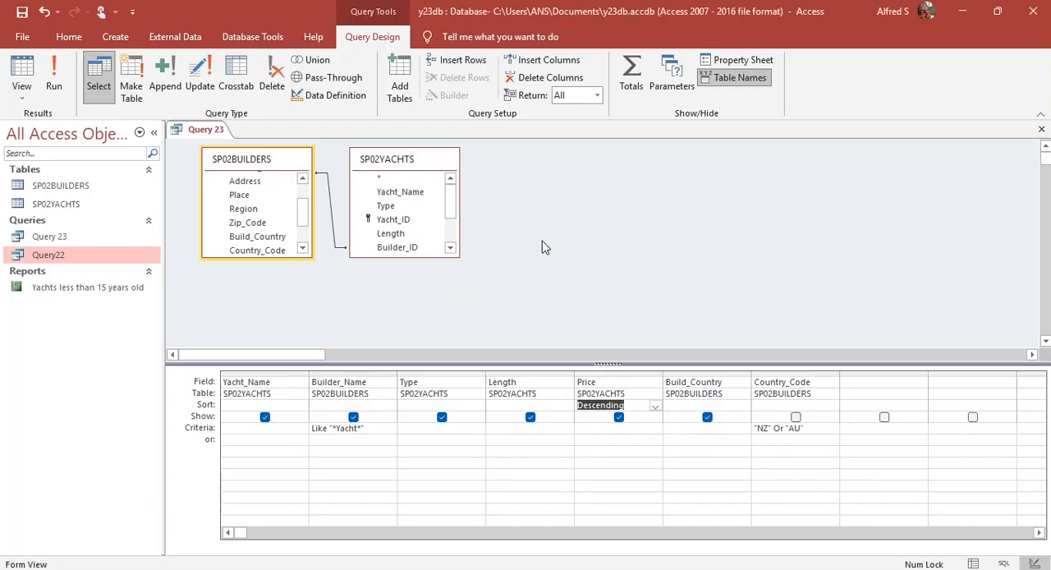
Step: Run Query 23, return it to Design View and recheck the record selection criteria in the PDF
{"action": "left_click", "coordinate": [809, 428]}
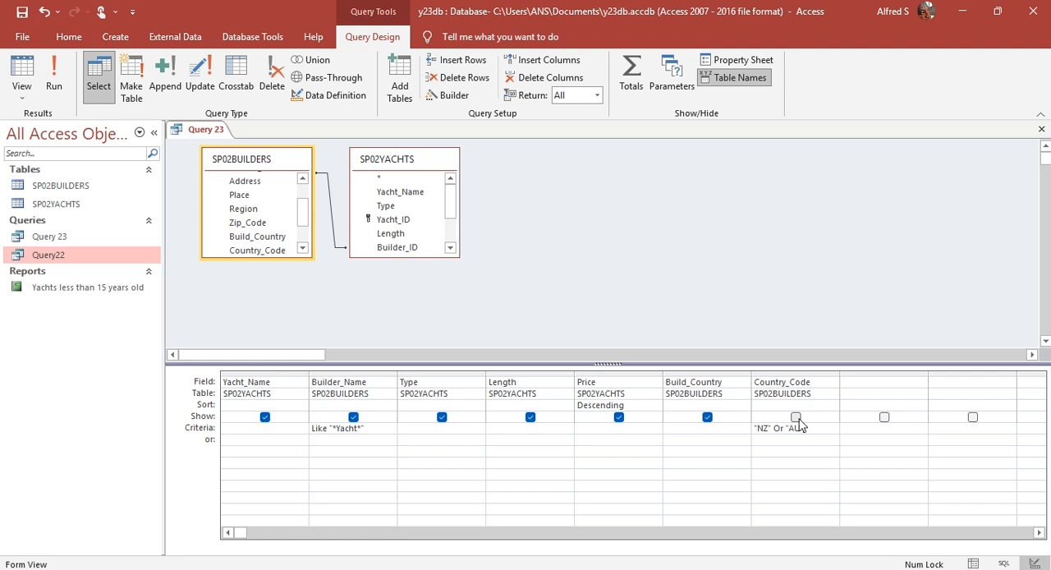
{"action": "left_click", "coordinate": [54, 78]}
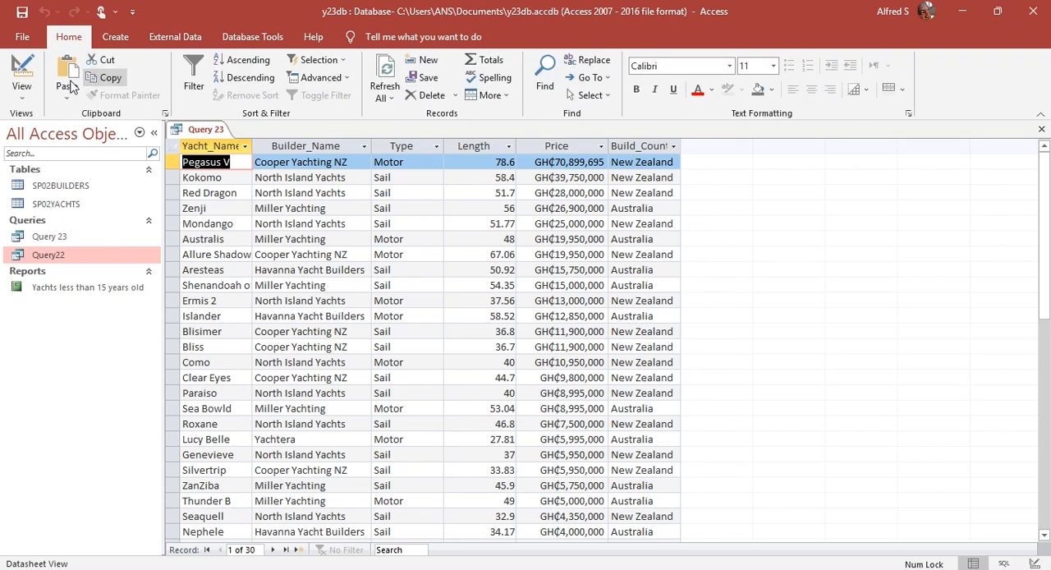
{"action": "left_click", "coordinate": [20, 76]}
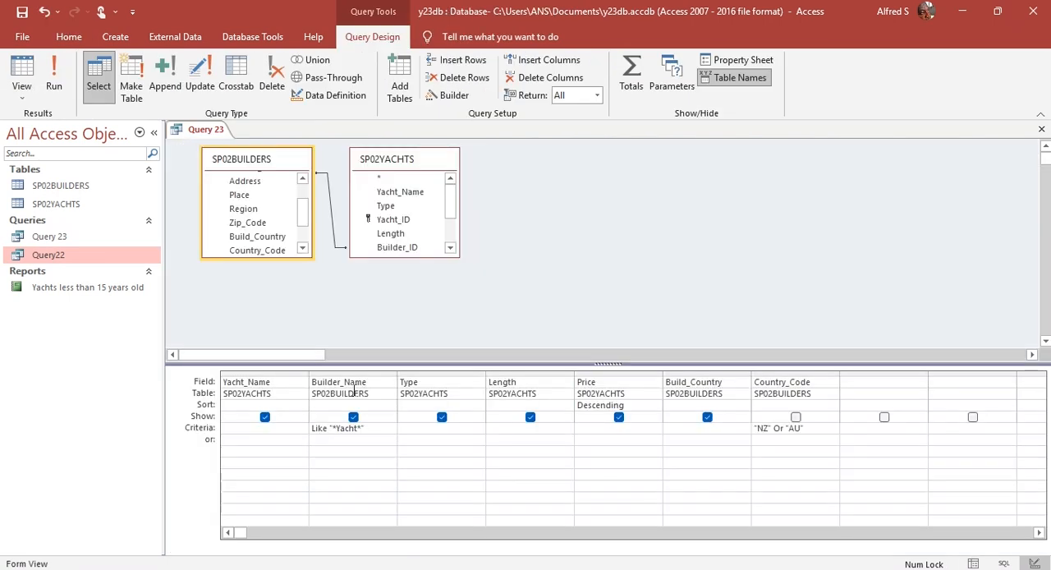
{"action": "key", "text": "alt+Tab"}
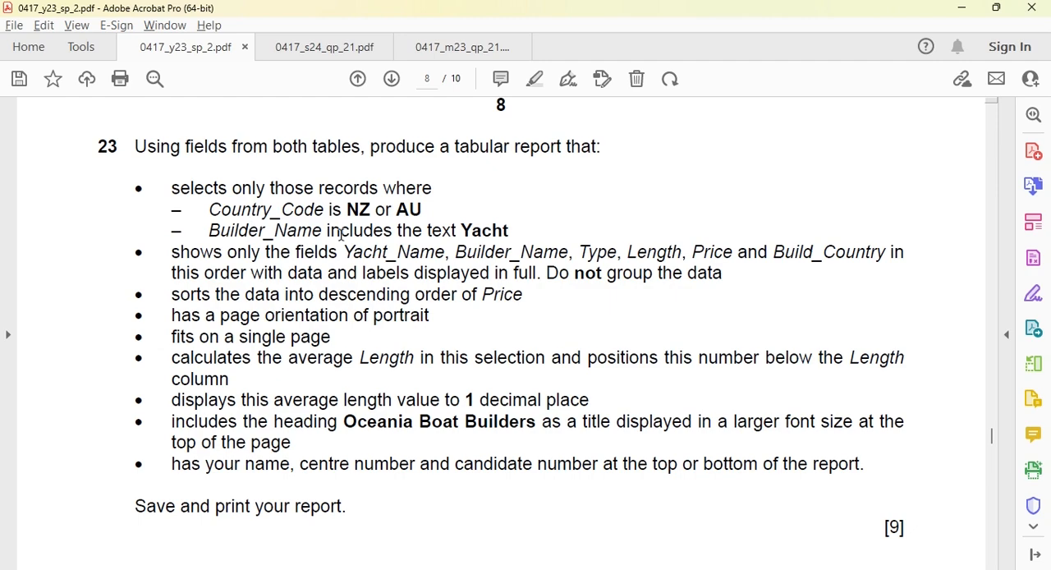
{"action": "key", "text": "alt+Tab"}
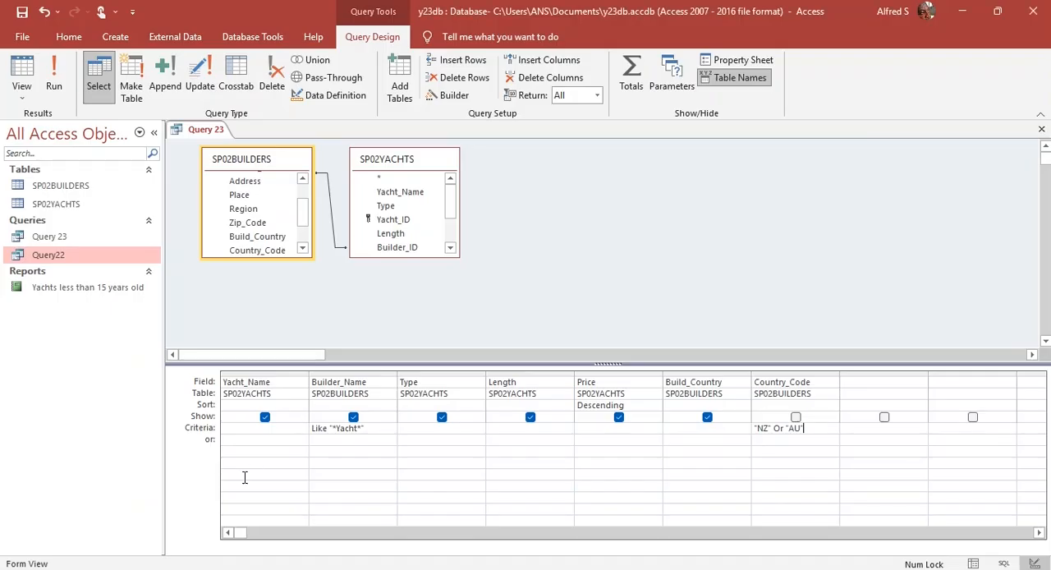
Step: Copy the Builder_Name criterion Like "*Yacht*" from Query 23 into Notepad and enlarge the text
{"action": "left_click_drag", "start_coordinate": [385, 427], "coordinate": [303, 423]}
{"action": "key", "text": "ctrl+c"}
{"action": "key", "text": "super+r"}
{"action": "key", "text": "Return"}
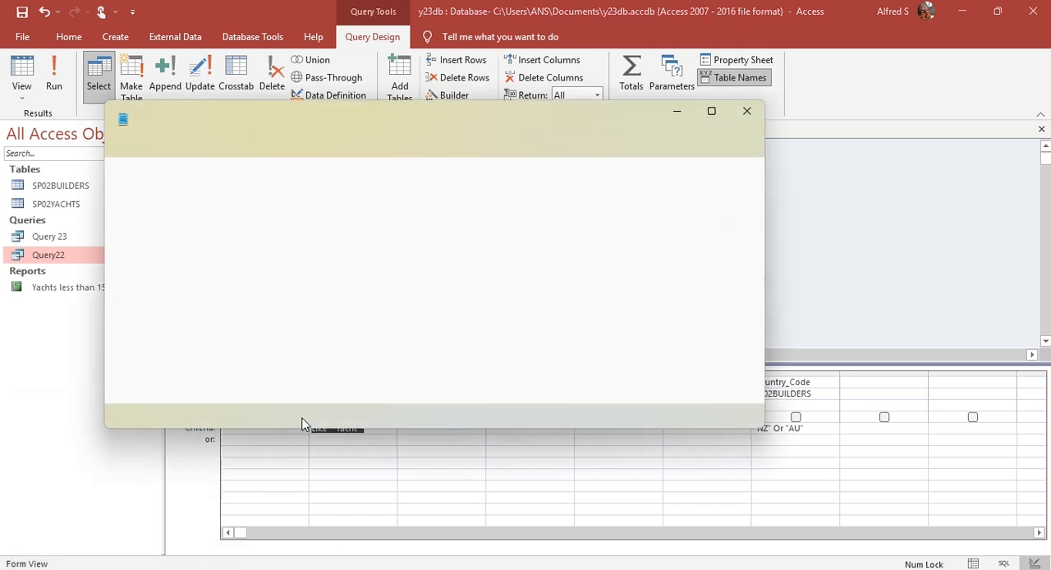
{"action": "key", "text": "ctrl+v"}
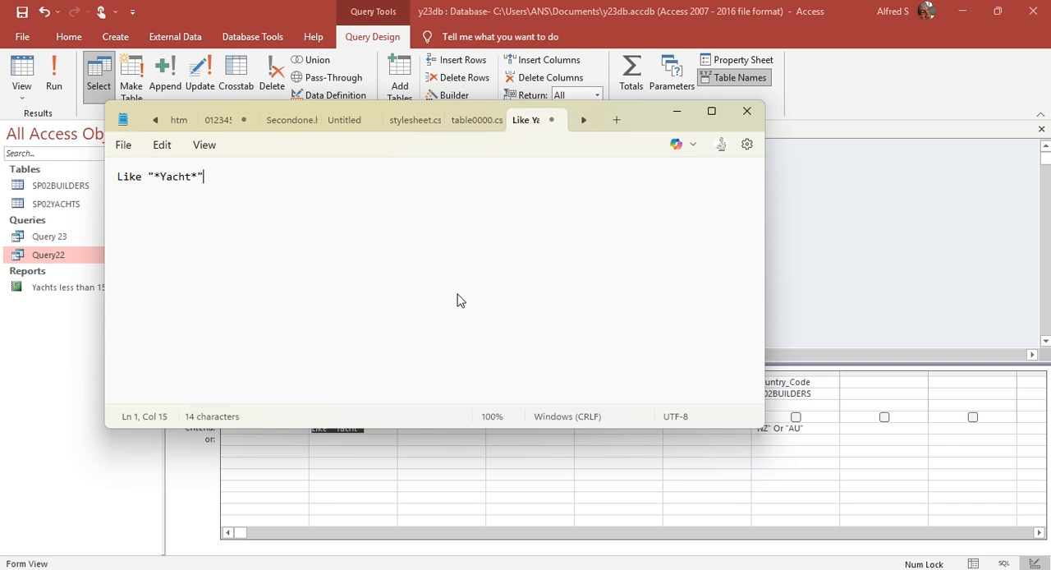
{"action": "scroll", "coordinate": [481, 273], "scroll_direction": "up", "scroll_amount": 12}
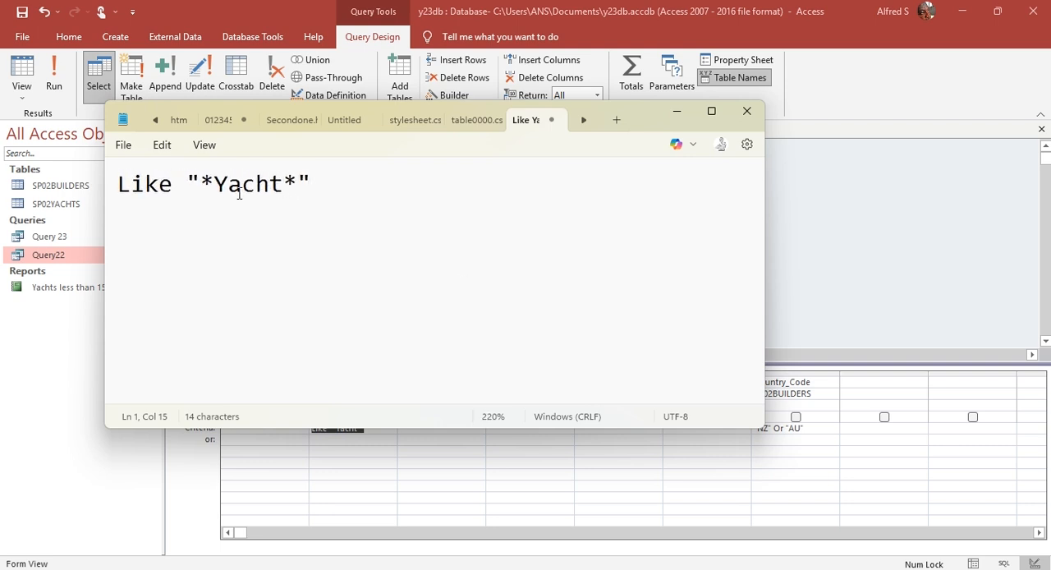
Step: Highlight the leading asterisk and the word Yacht in the Notepad criterion, and minimise Notepad to return to Access
{"action": "left_click_drag", "start_coordinate": [206, 184], "coordinate": [211, 190]}
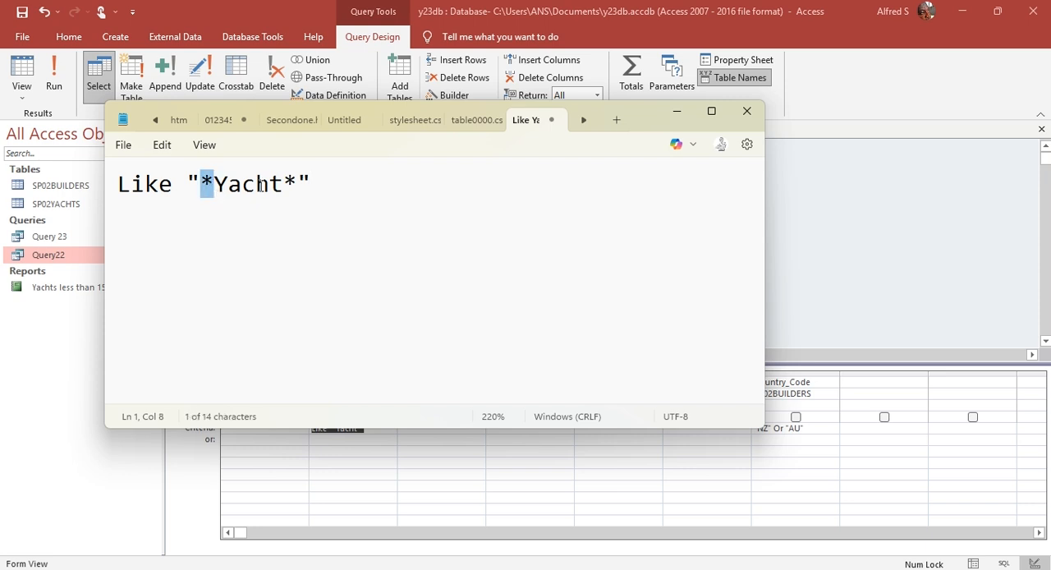
{"action": "left_click", "coordinate": [322, 182]}
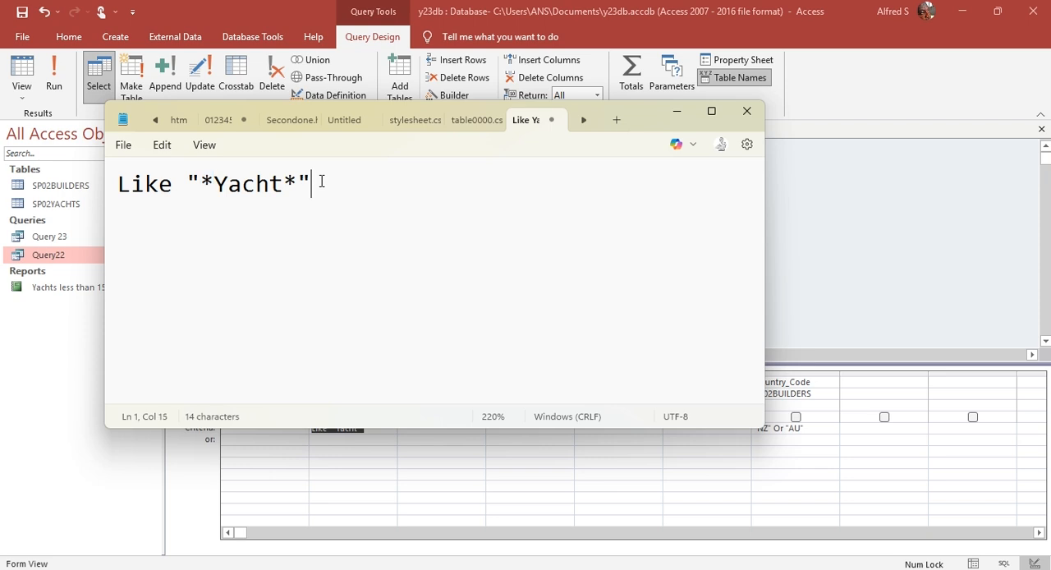
{"action": "left_click_drag", "start_coordinate": [200, 183], "coordinate": [279, 184]}
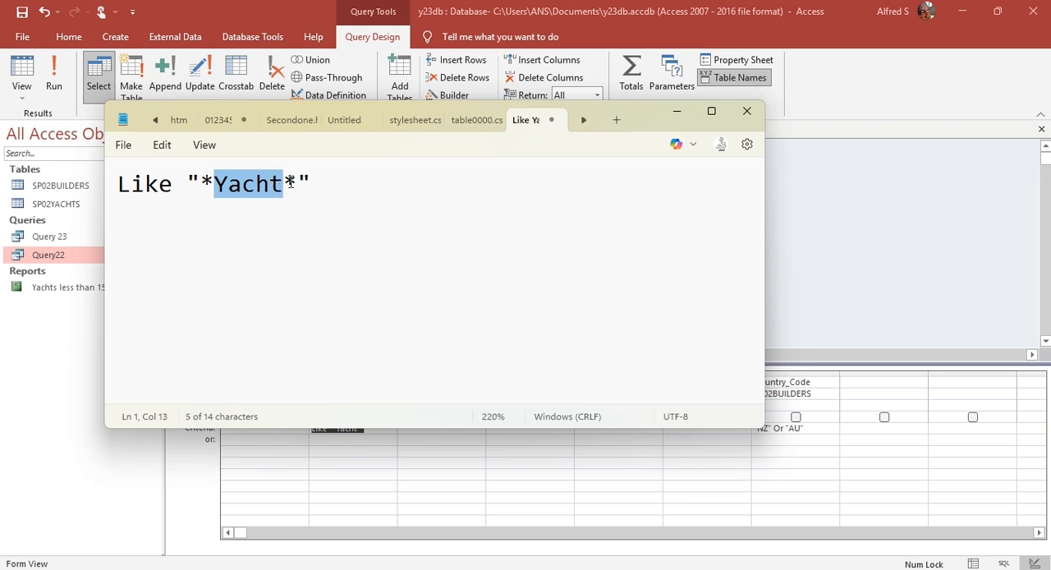
{"action": "left_click", "coordinate": [290, 182]}
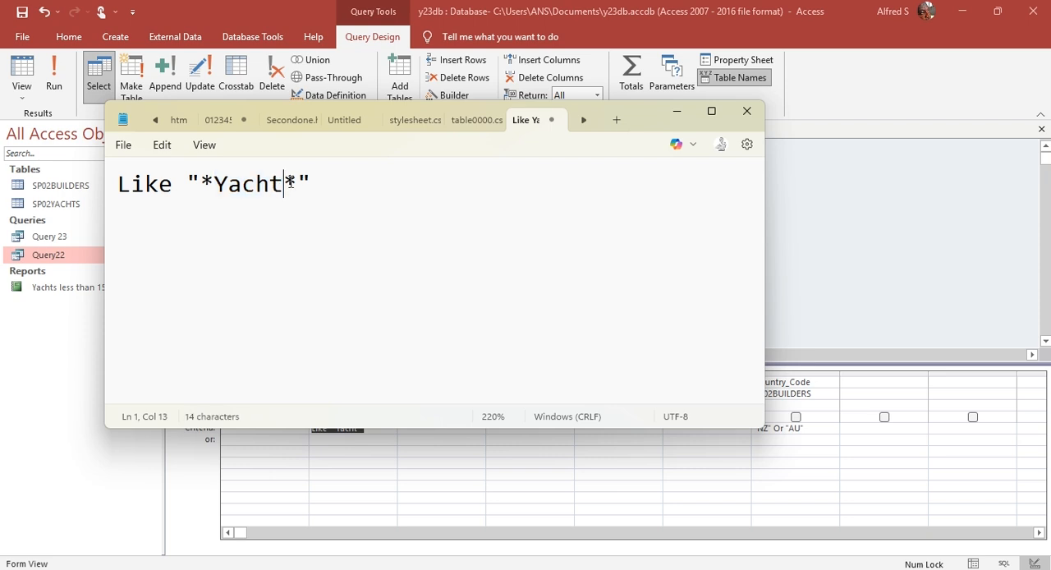
{"action": "left_click", "coordinate": [678, 112]}
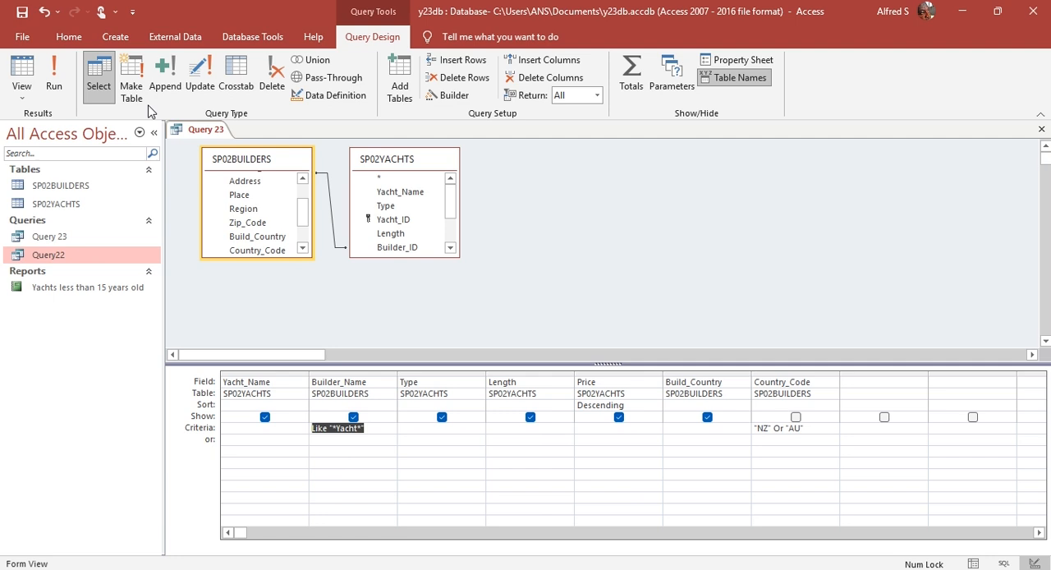
Step: Run Query 23 to examine the Builder_Name matches, and return to question 23 in the Acrobat PDF
{"action": "left_click", "coordinate": [53, 75]}
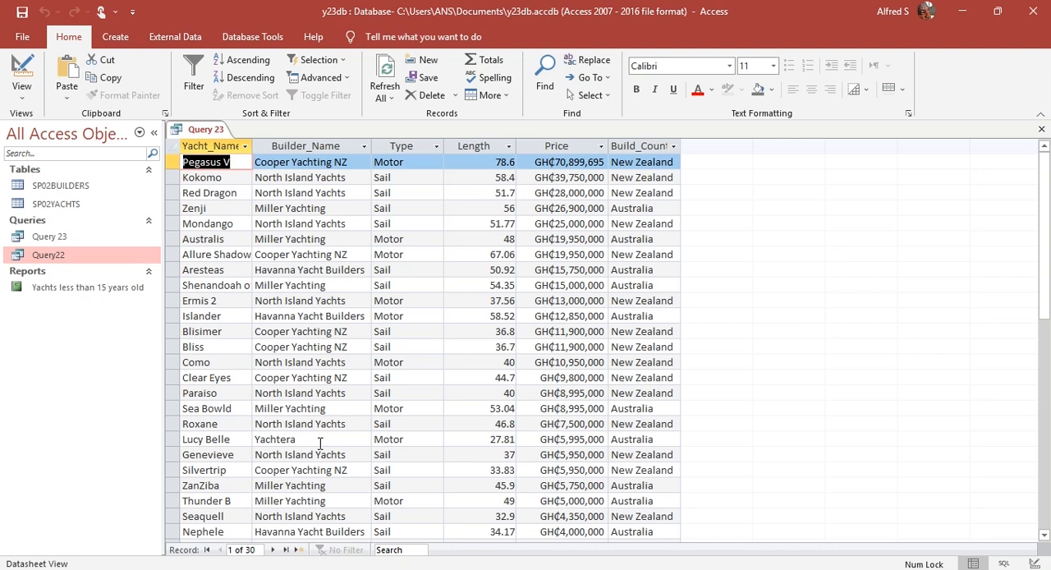
{"action": "key", "text": "alt+Tab"}
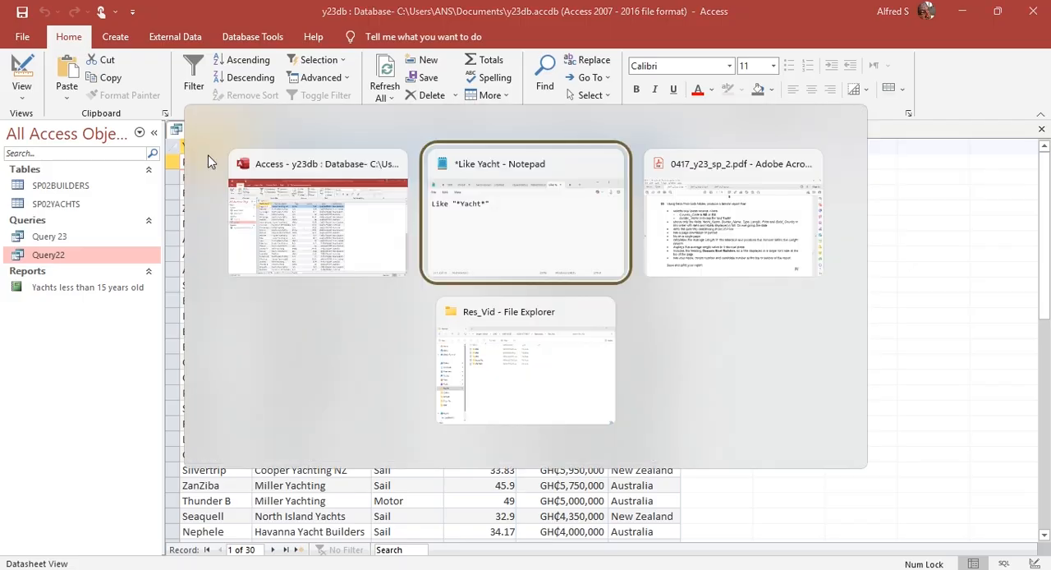
{"action": "key", "text": "alt+Tab"}
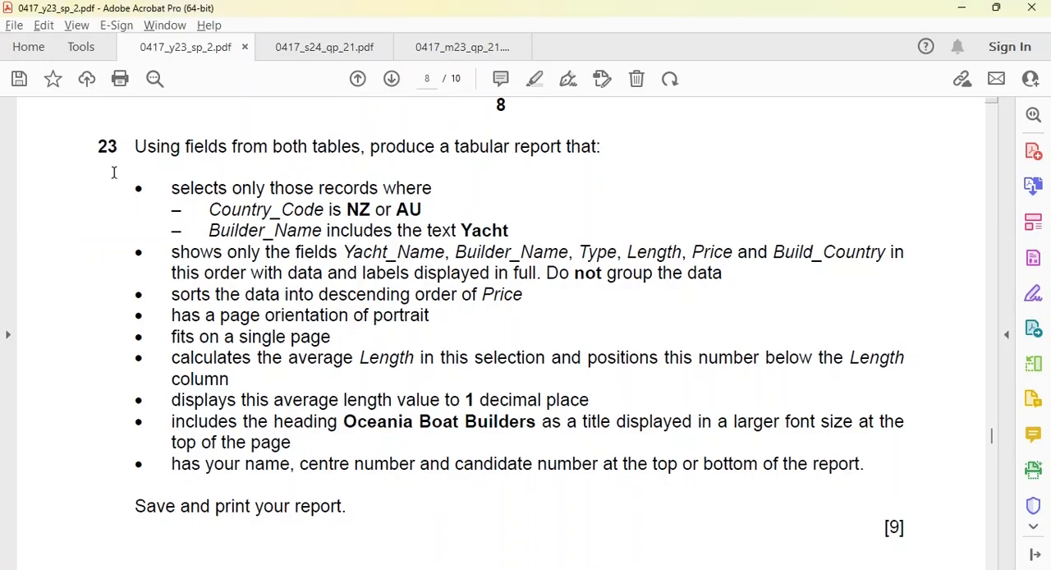
Step: Return to Access and close Query 23, saving its design changes
{"action": "key", "text": "alt+Tab"}
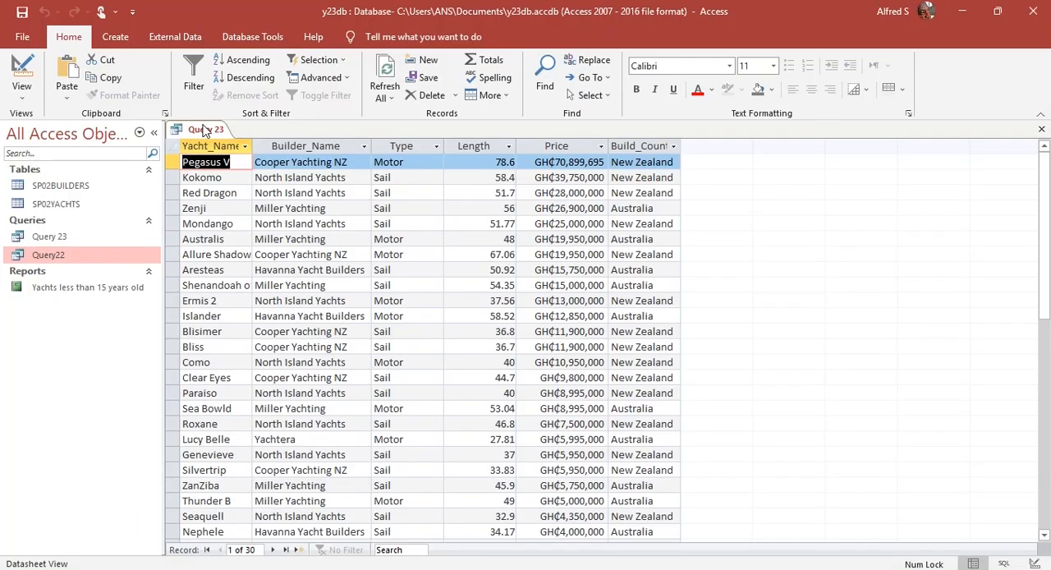
{"action": "right_click", "coordinate": [197, 130]}
{"action": "left_click", "coordinate": [239, 154]}
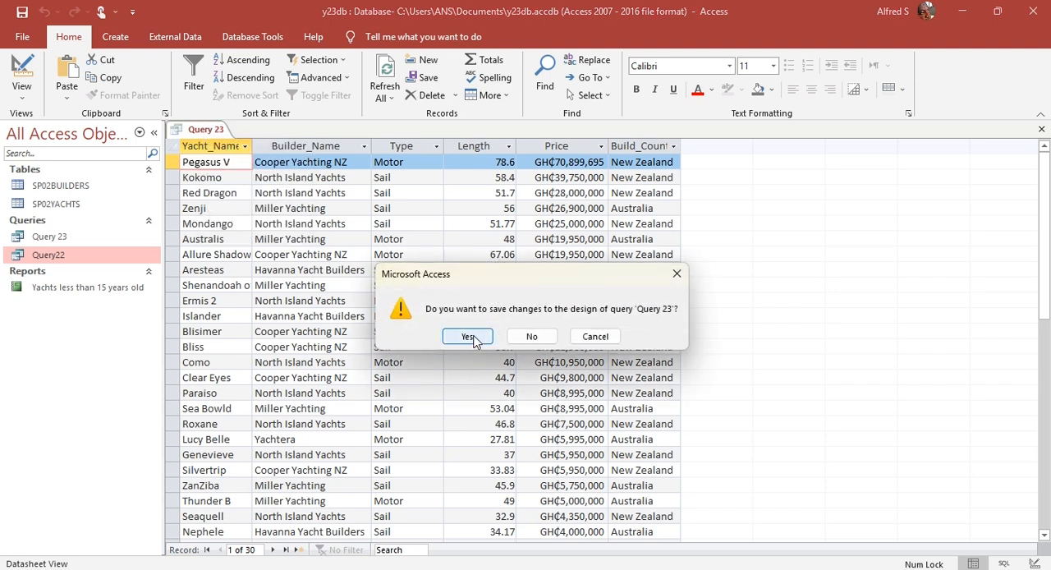
{"action": "left_click", "coordinate": [468, 336]}
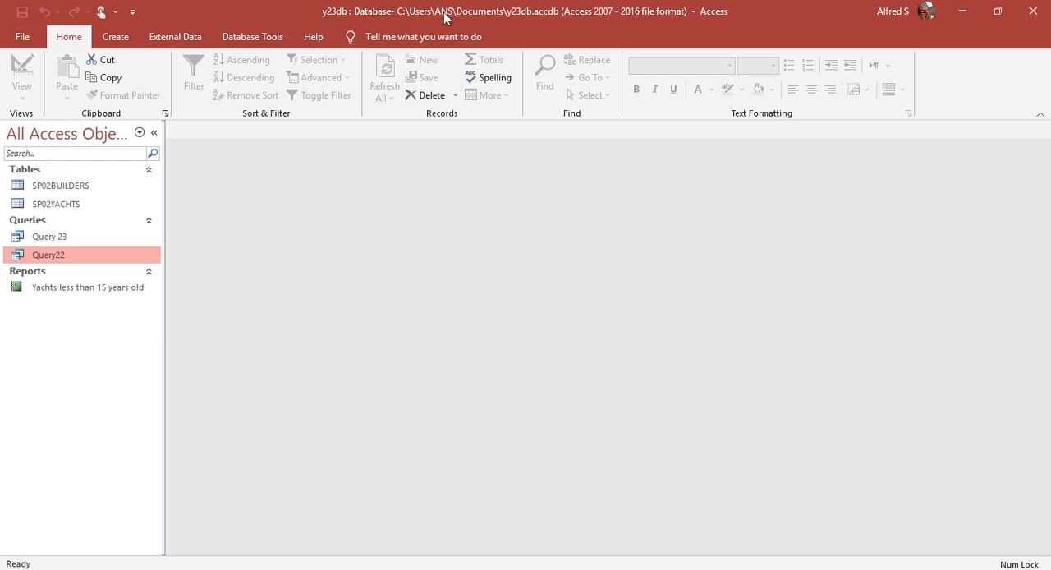
Step: Start the Report Wizard based on Query 23 and add all its available fields to the report
{"action": "left_click", "coordinate": [115, 37]}
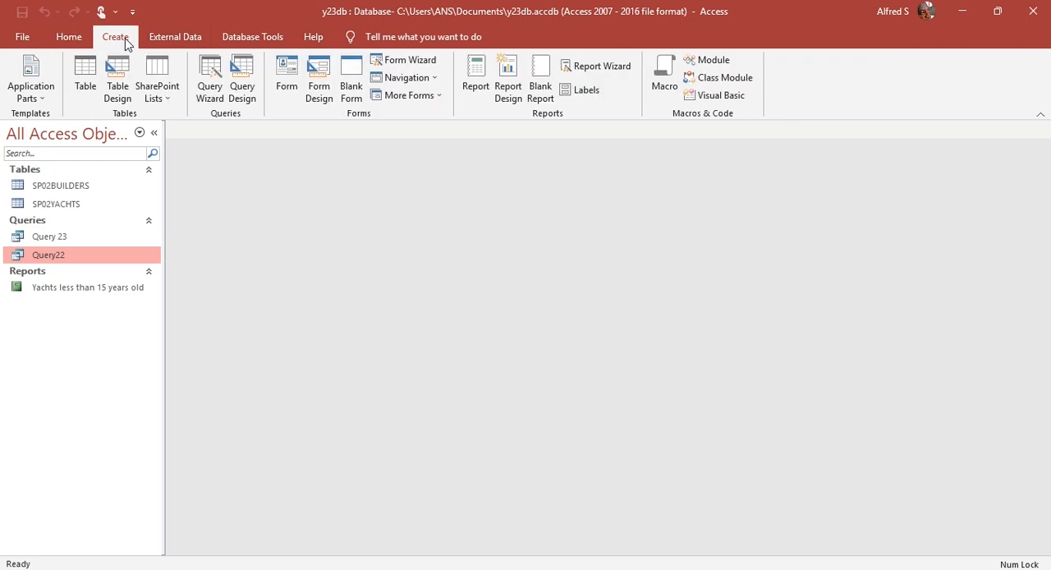
{"action": "left_click", "coordinate": [592, 65]}
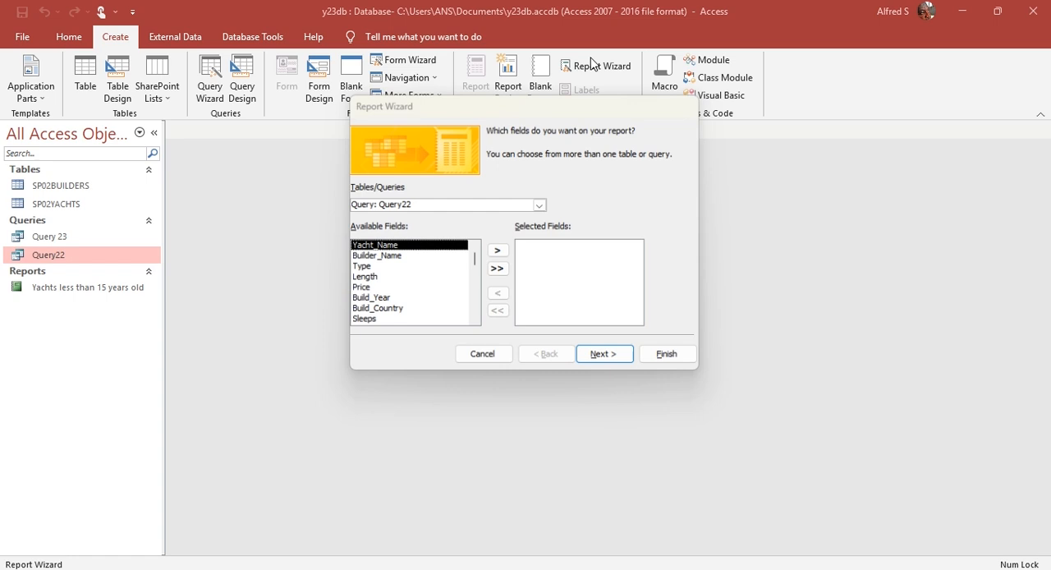
{"action": "left_click", "coordinate": [542, 205]}
{"action": "left_click", "coordinate": [476, 237]}
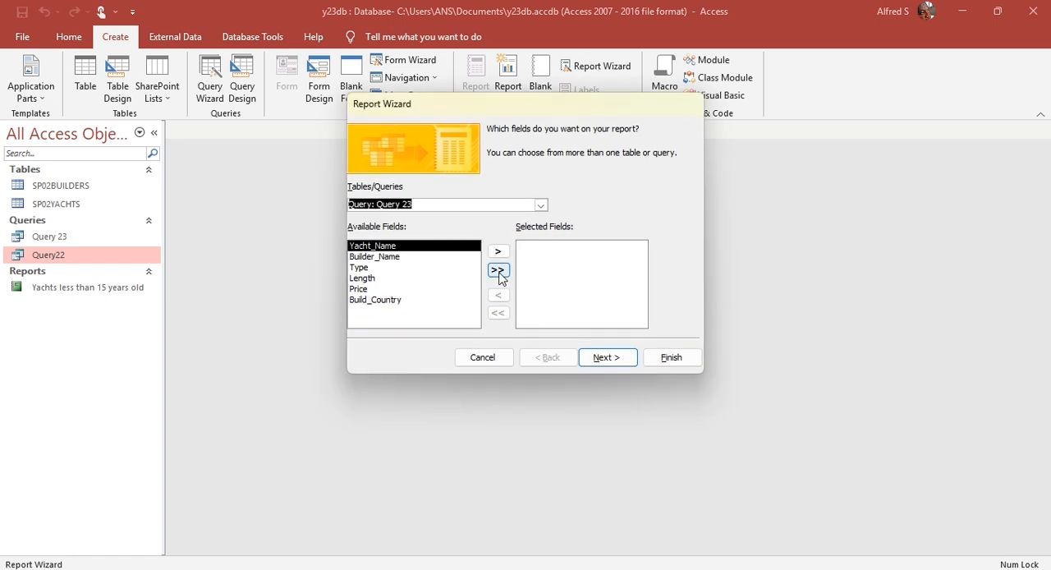
{"action": "left_click", "coordinate": [498, 271]}
Step: Accept the SP02YACHTS view without grouping or sorting, and keep the tabular portrait layout after checking question 23 in the PDF
{"action": "left_click", "coordinate": [615, 362]}
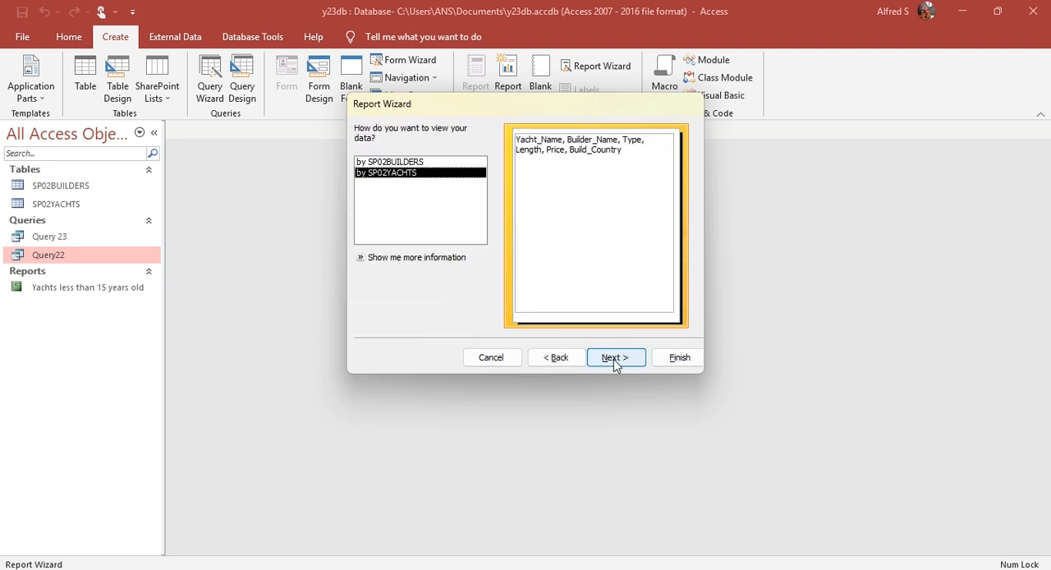
{"action": "left_click", "coordinate": [613, 359]}
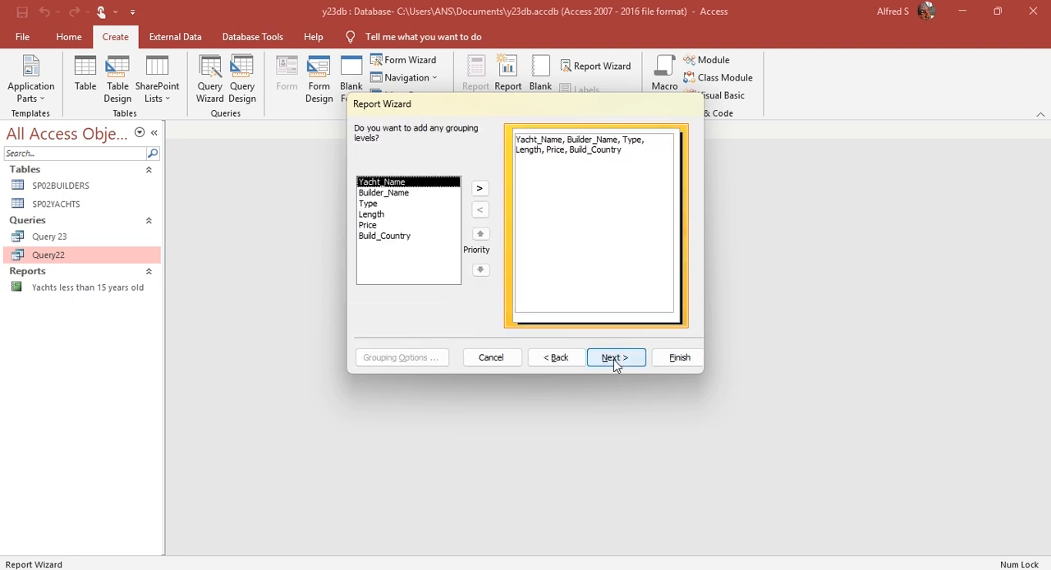
{"action": "left_click", "coordinate": [631, 359]}
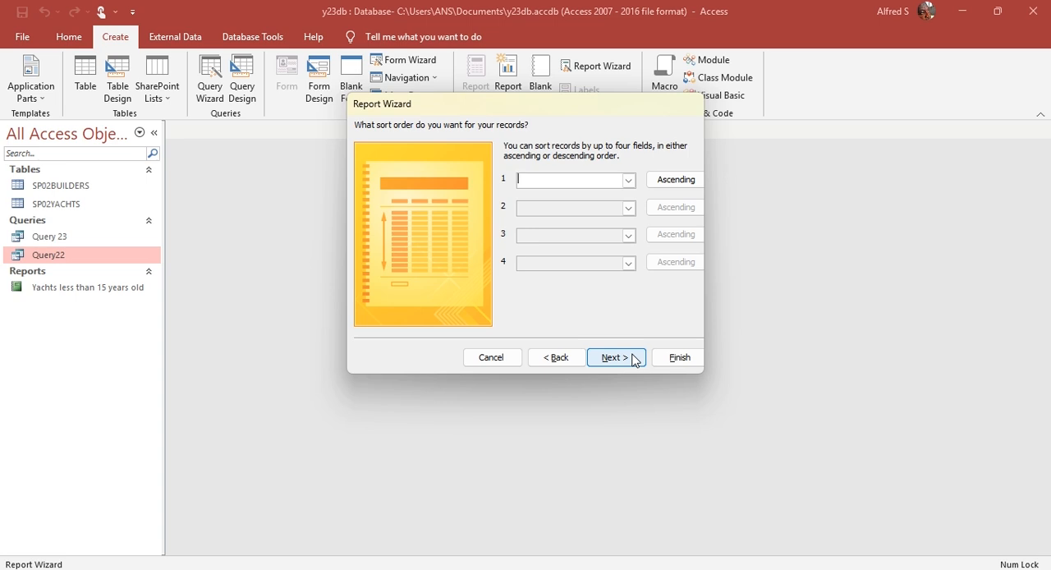
{"action": "left_click", "coordinate": [633, 358]}
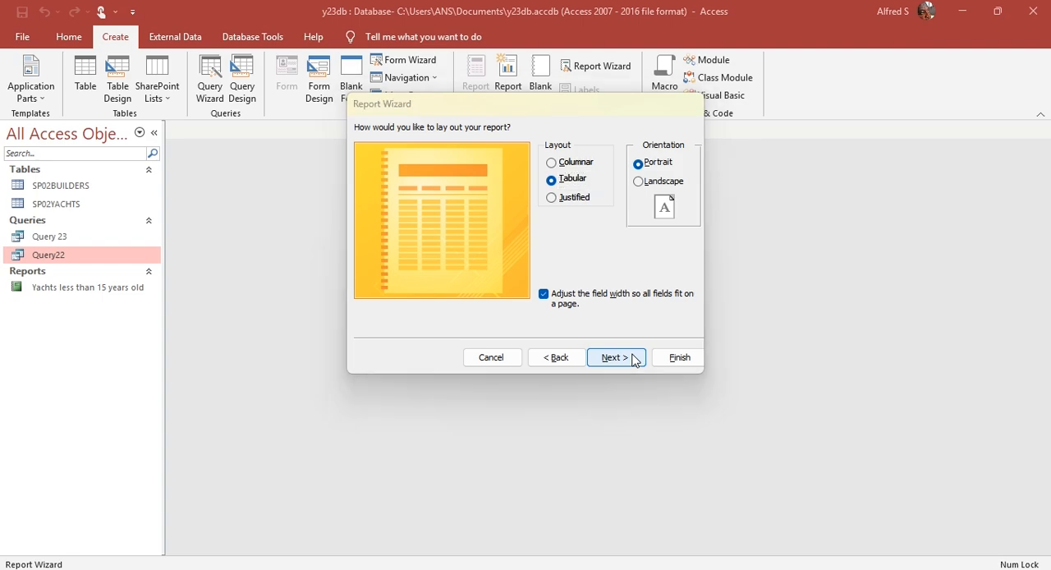
{"action": "key", "text": "alt+Tab"}
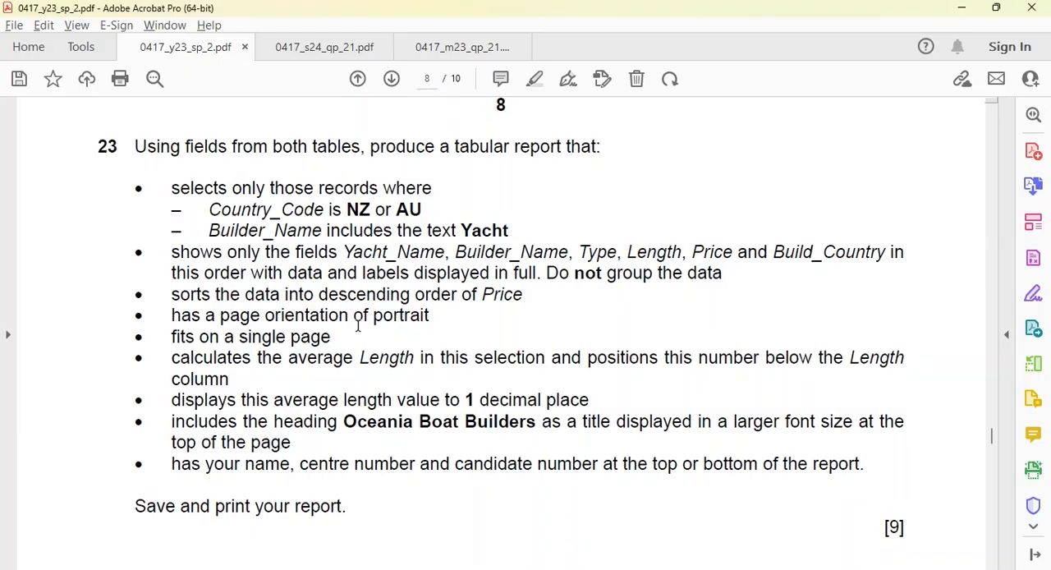
{"action": "key", "text": "alt+Tab"}
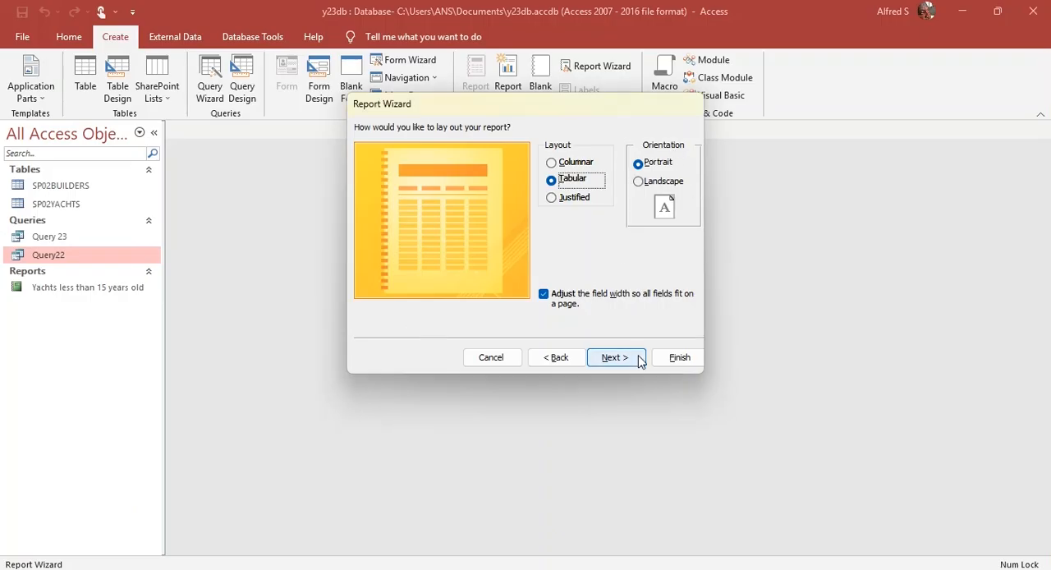
{"action": "key", "text": "alt+Tab"}
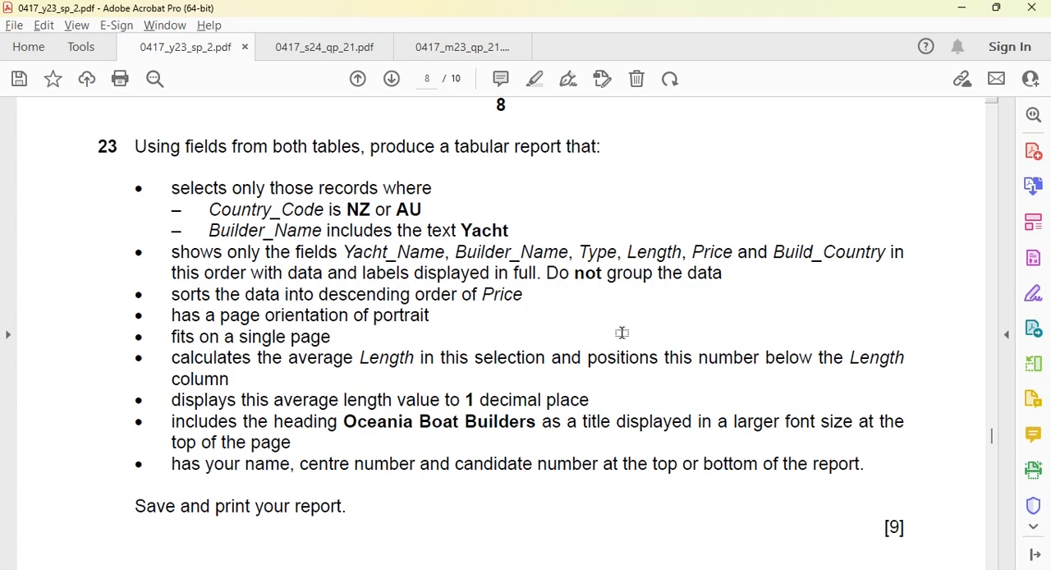
{"action": "key", "text": "alt+Tab"}
{"action": "left_click", "coordinate": [616, 360]}
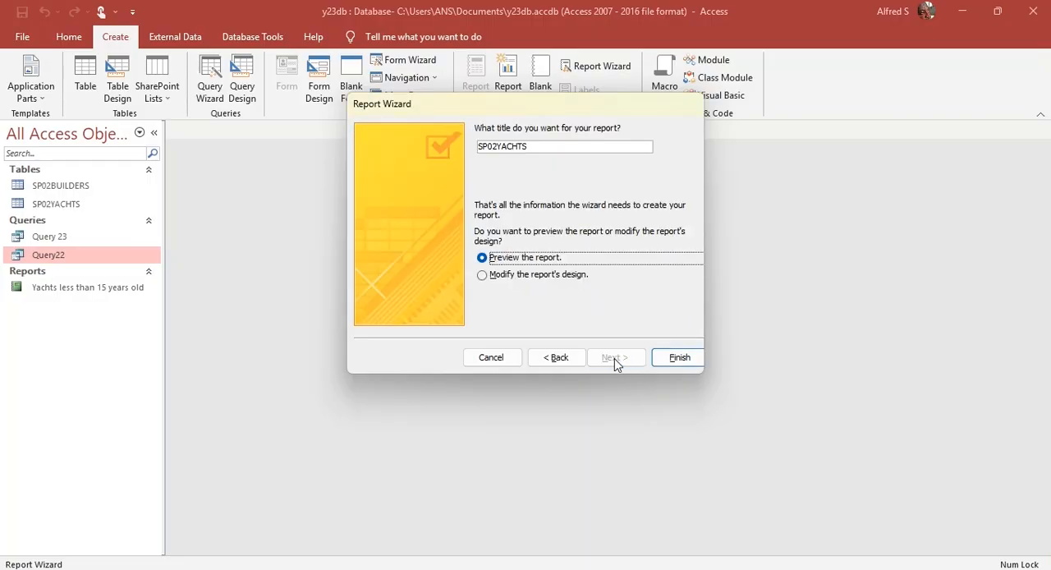
Step: Copy the heading Oceania Boat Builders from the PDF as the report title and finish the wizard with a preview
{"action": "key", "text": "alt+Tab"}
{"action": "left_click_drag", "start_coordinate": [345, 422], "coordinate": [540, 424]}
{"action": "key", "text": "ctrl+c"}
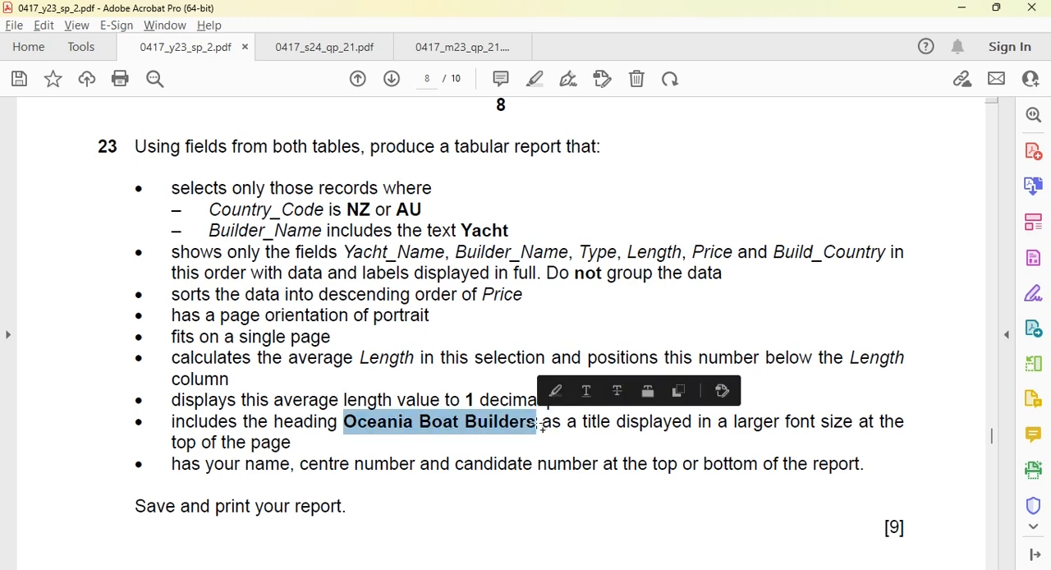
{"action": "key", "text": "alt+Tab"}
{"action": "double_click", "coordinate": [570, 151]}
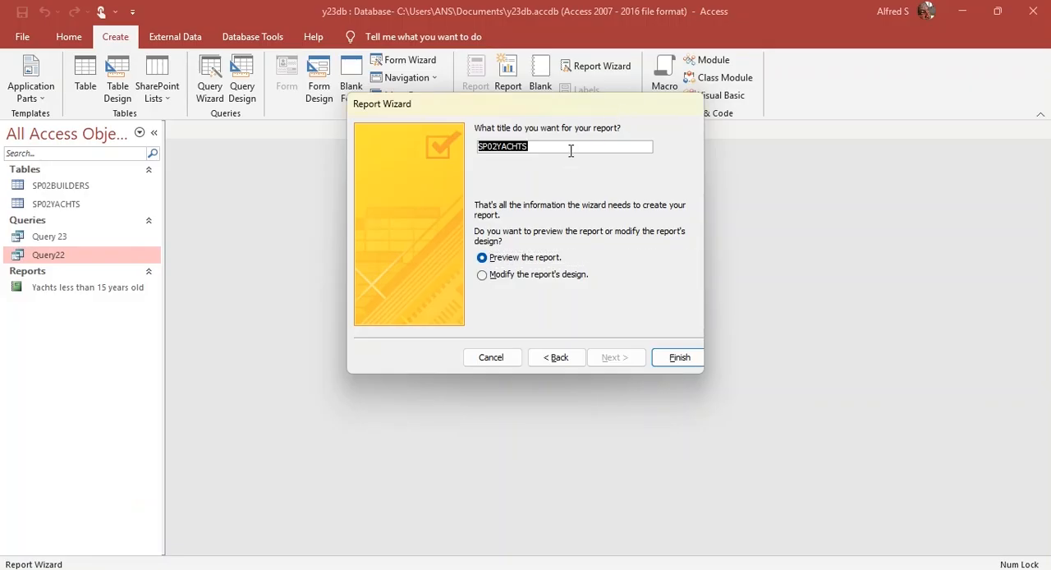
{"action": "key", "text": "ctrl+v"}
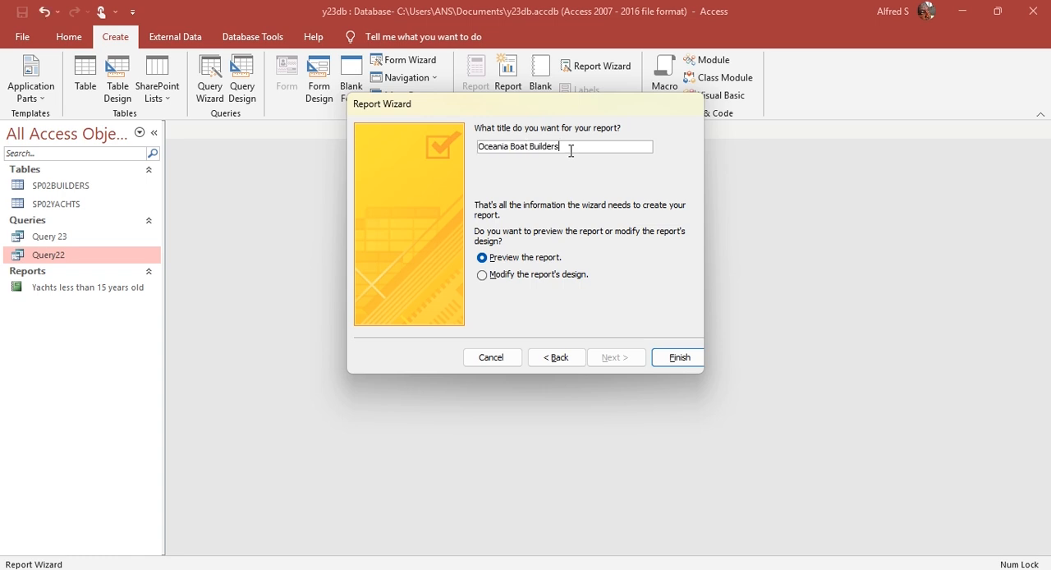
{"action": "left_click_drag", "start_coordinate": [513, 108], "coordinate": [507, 148]}
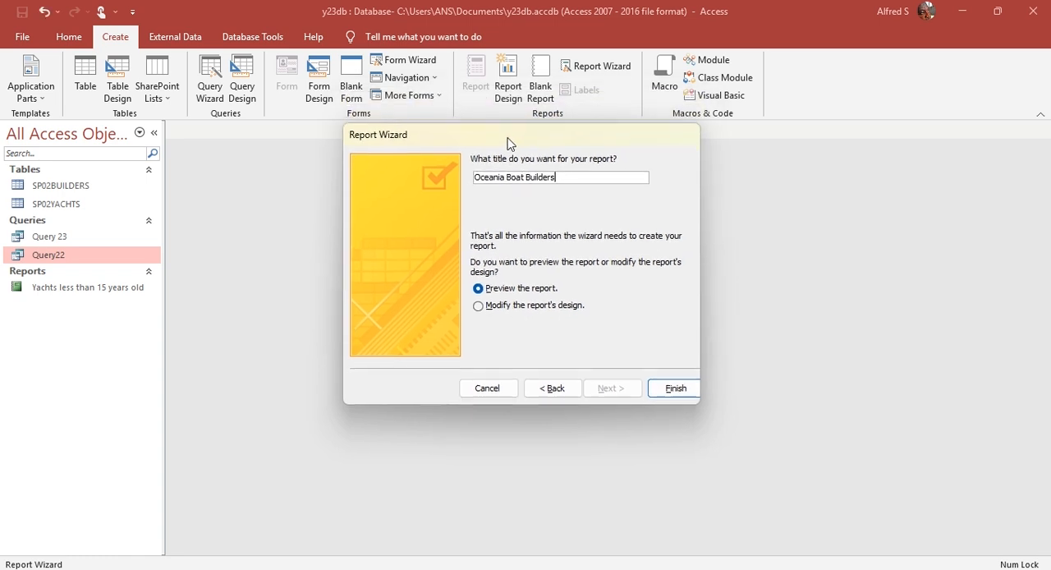
{"action": "left_click", "coordinate": [670, 392]}
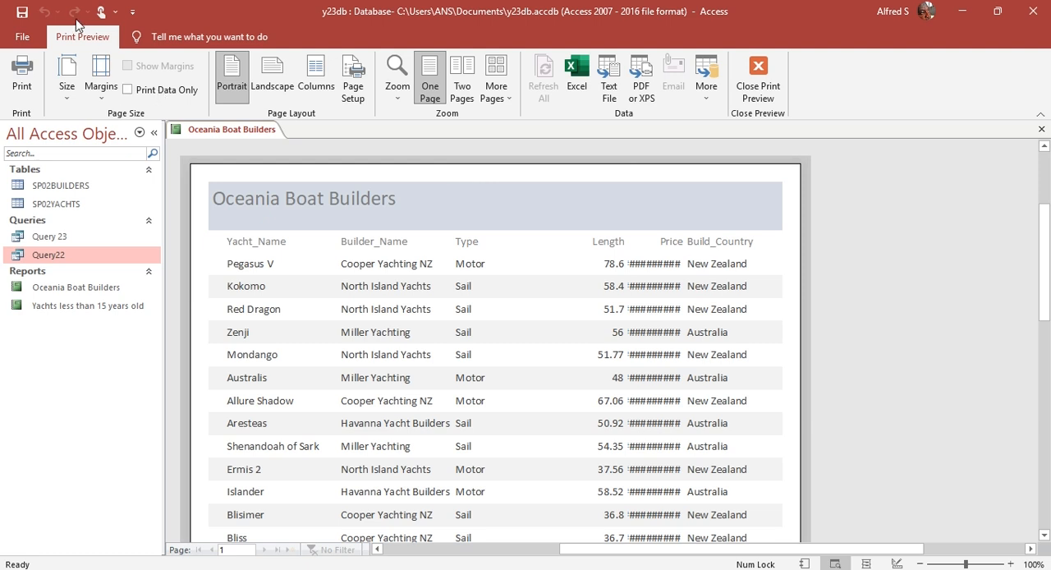
Step: Leave the print preview, switch the Oceania Boat Builders report to Layout View and close the field list
{"action": "left_click", "coordinate": [742, 85]}
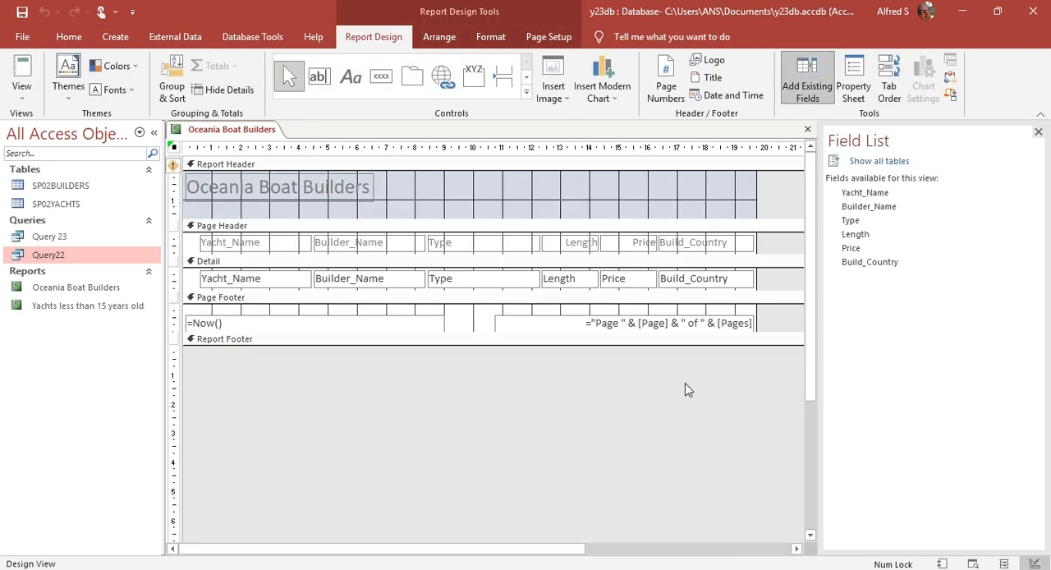
{"action": "left_click", "coordinate": [21, 92]}
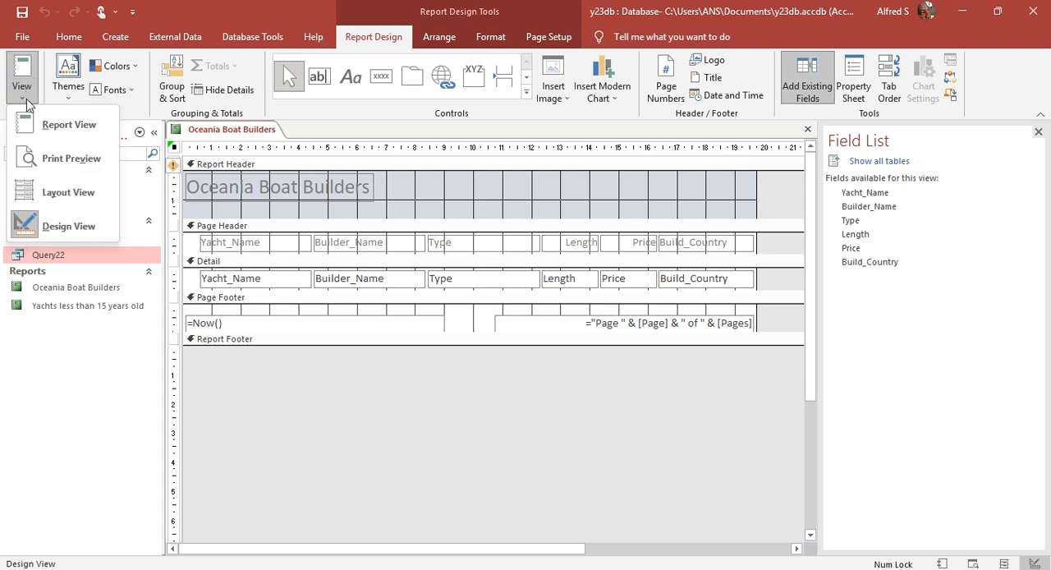
{"action": "left_click", "coordinate": [72, 193]}
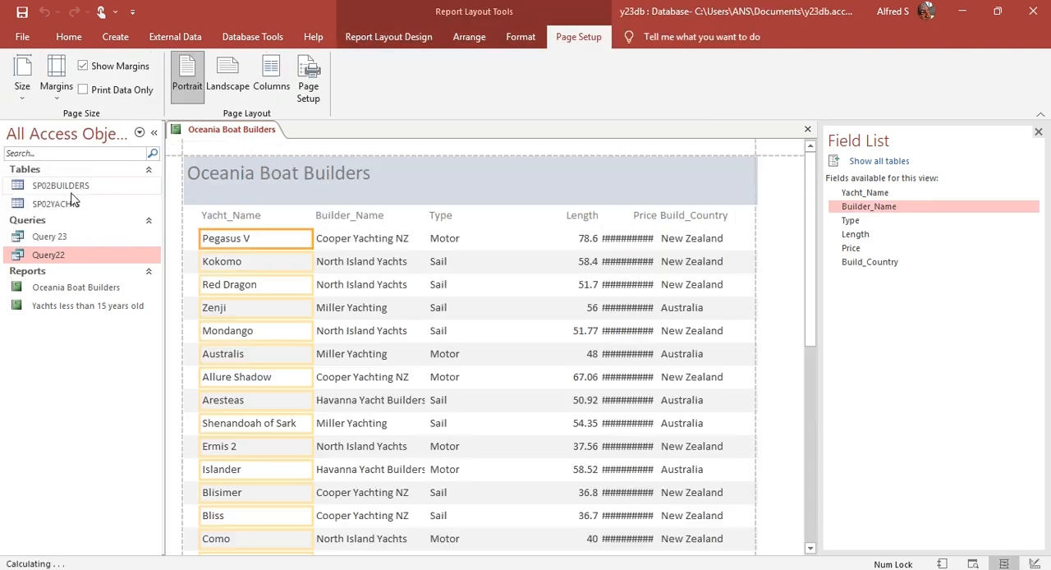
{"action": "left_click", "coordinate": [1038, 132]}
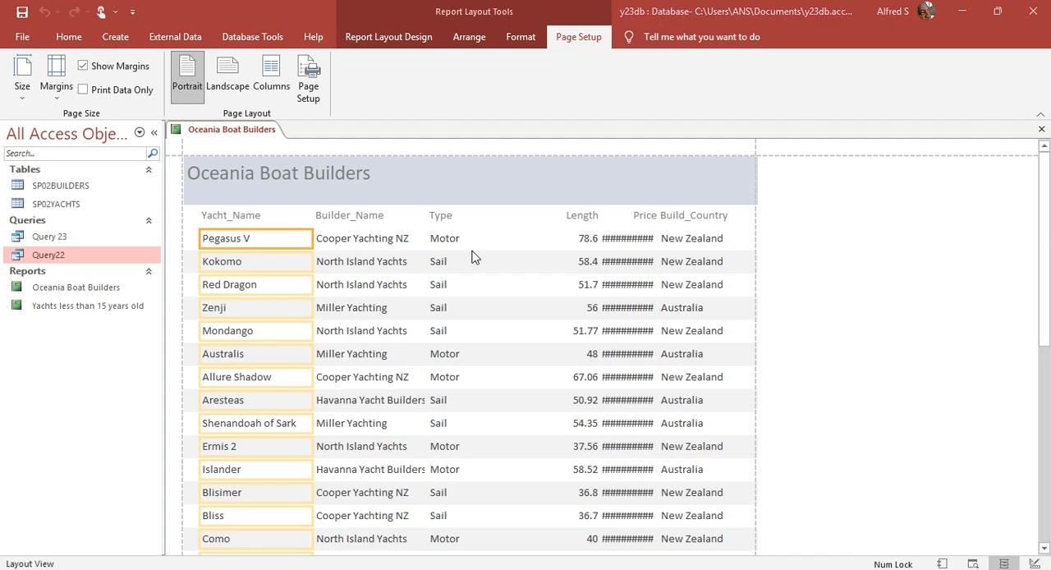
Step: Compare the report's column order with the fields required by question 23 in the PDF, and review the report down to its footer
{"action": "key", "text": "alt+Tab"}
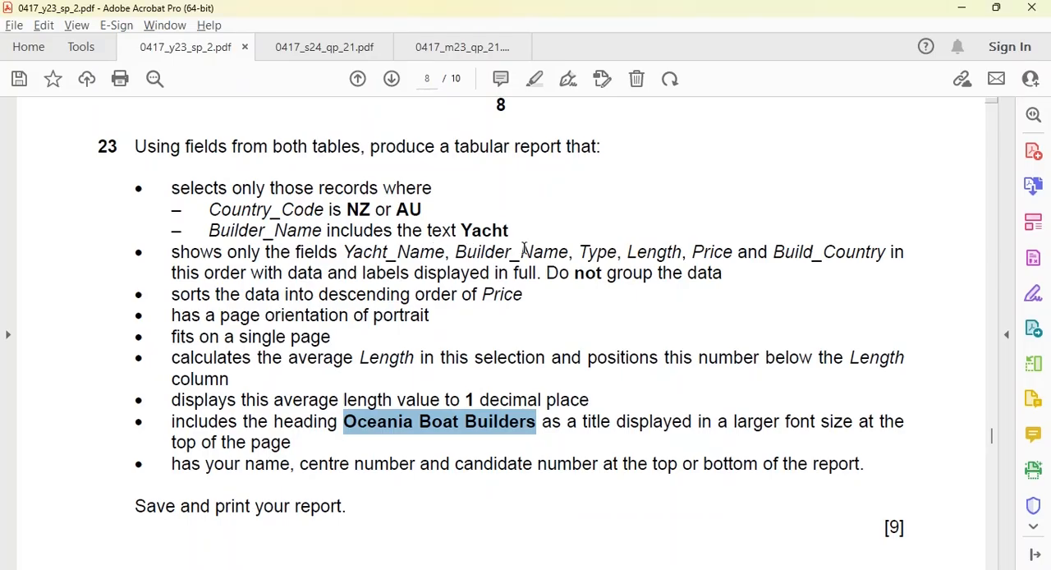
{"action": "key", "text": "alt+Tab"}
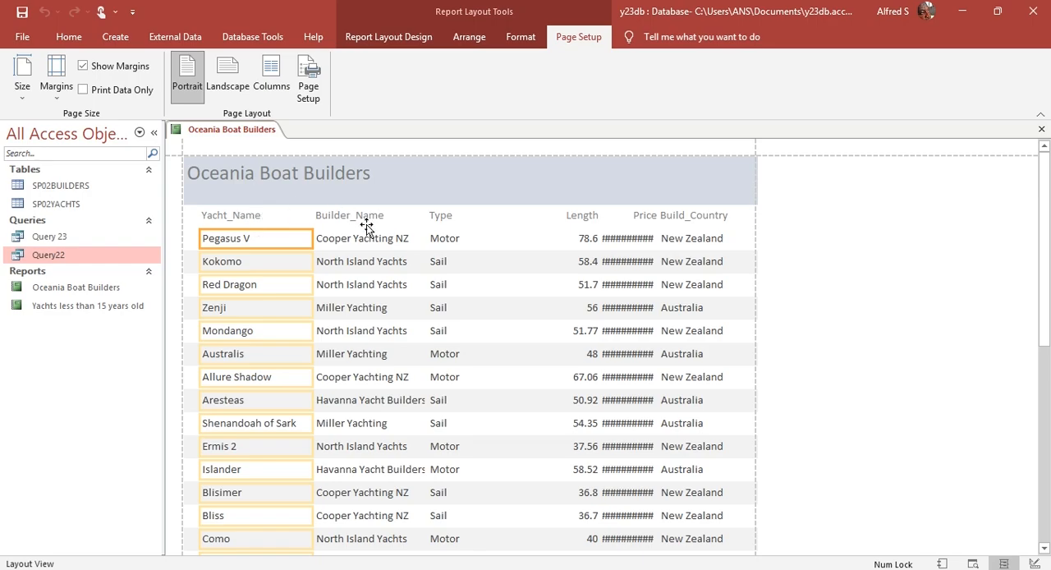
{"action": "key", "text": "alt+Tab"}
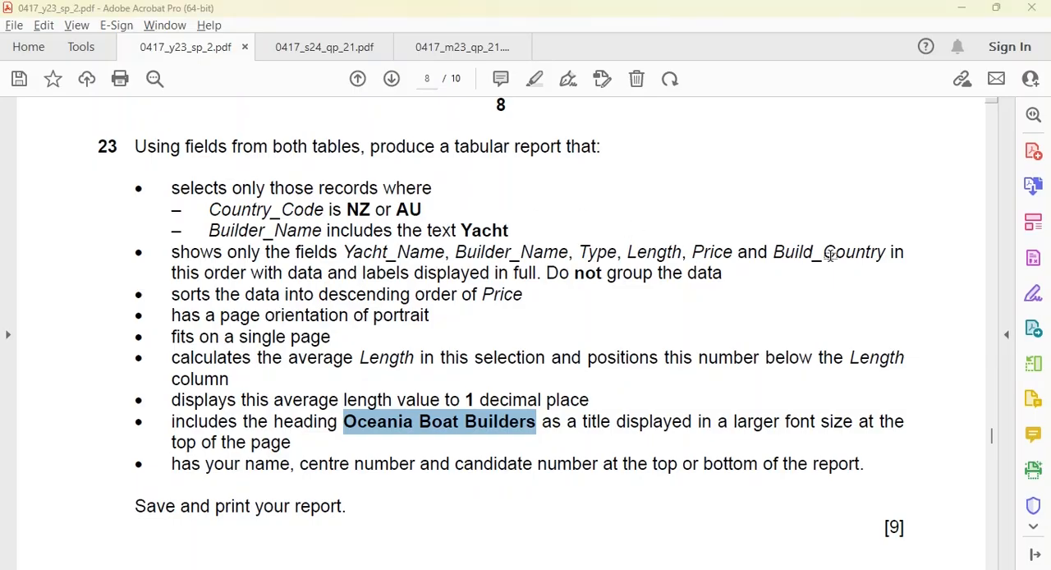
{"action": "key", "text": "alt+Tab"}
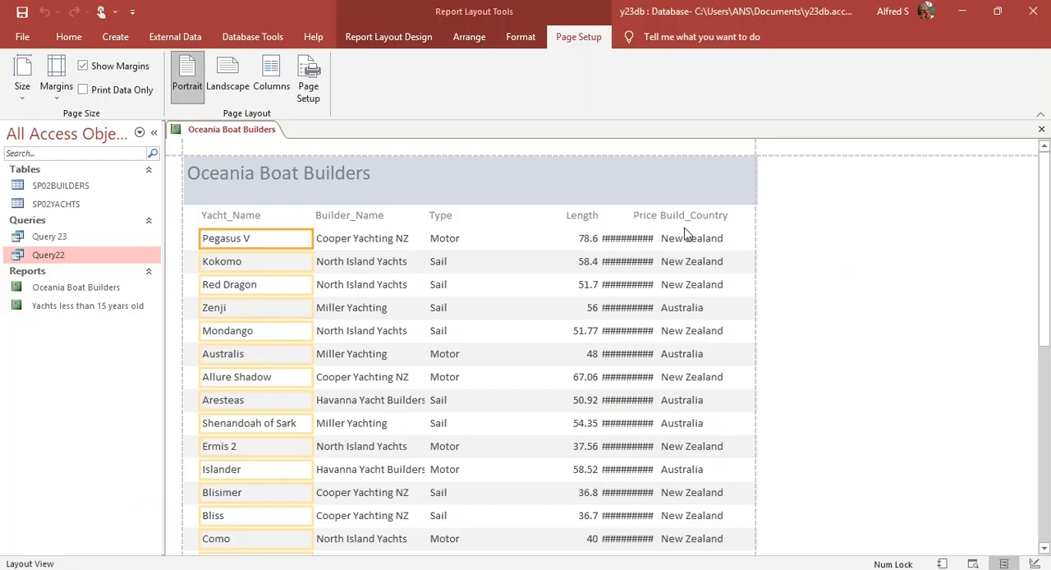
{"action": "scroll", "coordinate": [309, 357], "scroll_direction": "down", "scroll_amount": 5}
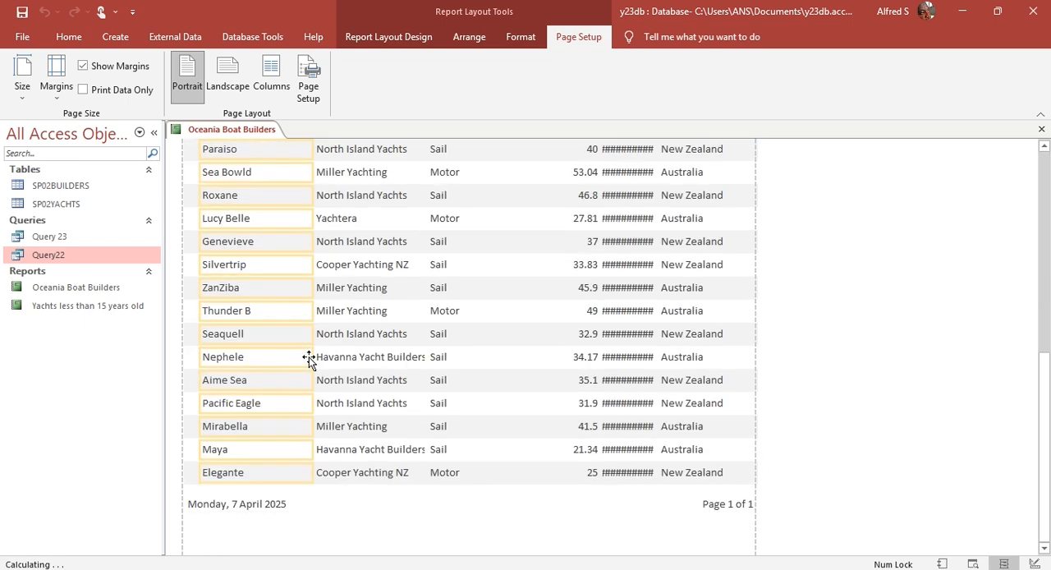
{"action": "scroll", "coordinate": [308, 357], "scroll_direction": "up", "scroll_amount": 6}
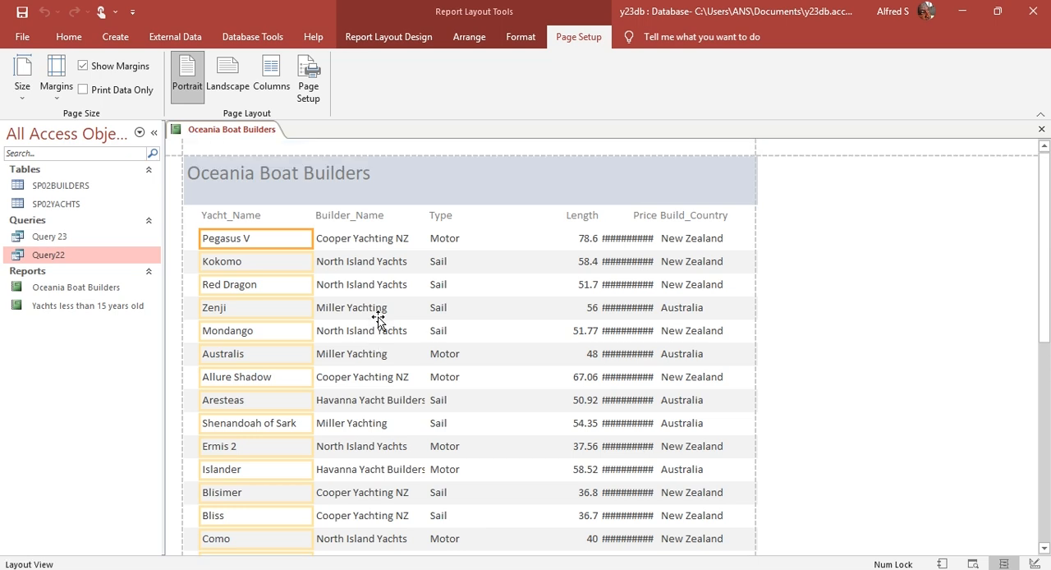
Step: Narrow the Type heading and its data column to fit their text, and shift both right to make room for Builder_Name
{"action": "left_click", "coordinate": [433, 217]}
{"action": "left_click", "coordinate": [441, 240]}
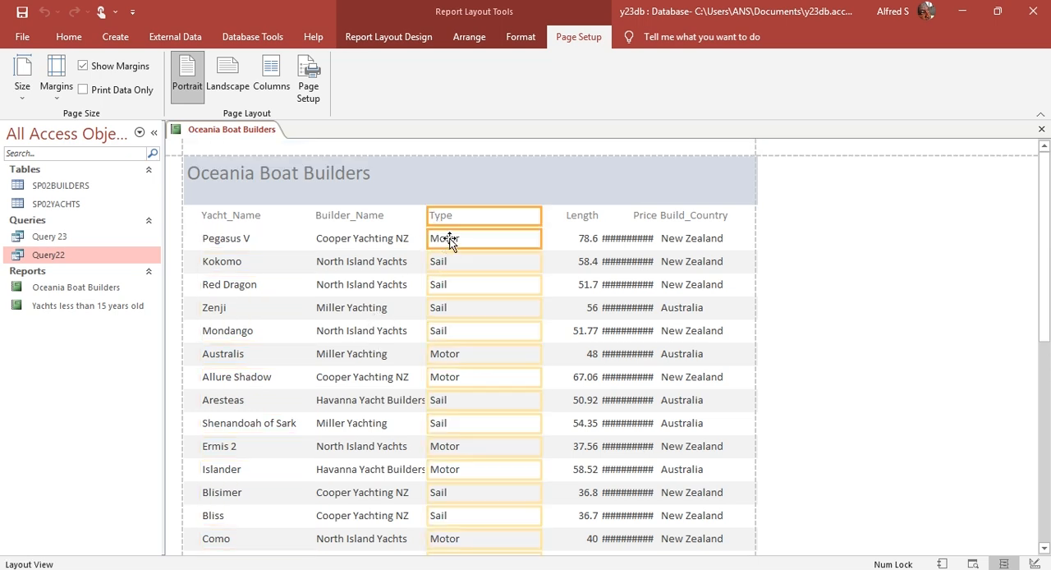
{"action": "left_click_drag", "start_coordinate": [541, 215], "coordinate": [474, 216]}
{"action": "key", "text": "Right"}
{"action": "key", "text": "Right"}
{"action": "key", "text": "Right"}
{"action": "key", "text": "Right"}
{"action": "key", "text": "Right"}
{"action": "key", "text": "Right"}
{"action": "key", "text": "Right"}
{"action": "key", "text": "Right"}
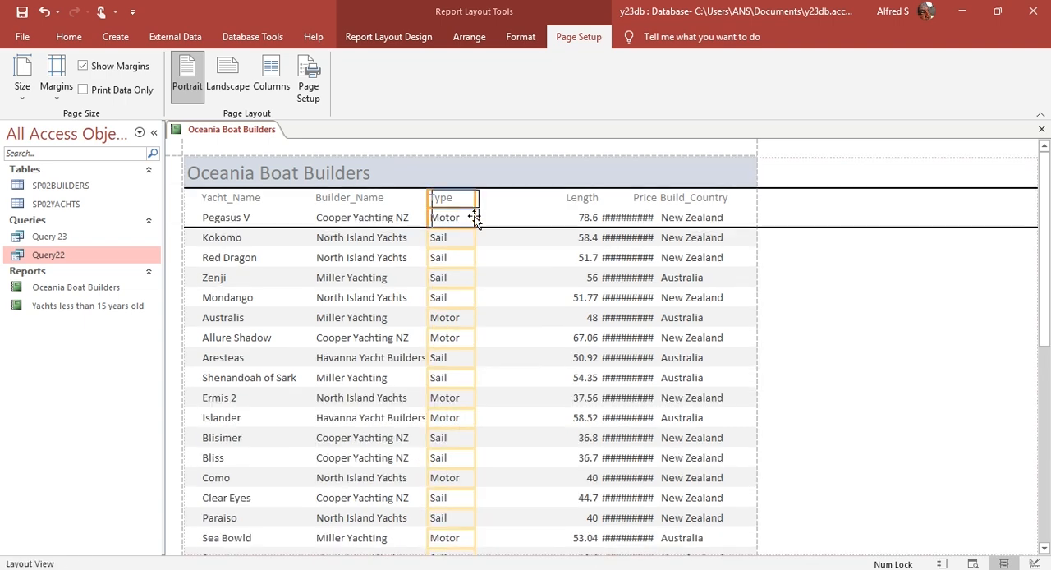
{"action": "key", "text": "Right"}
{"action": "key", "text": "Right"}
{"action": "key", "text": "Right"}
{"action": "key", "text": "Right"}
{"action": "key", "text": "Right"}
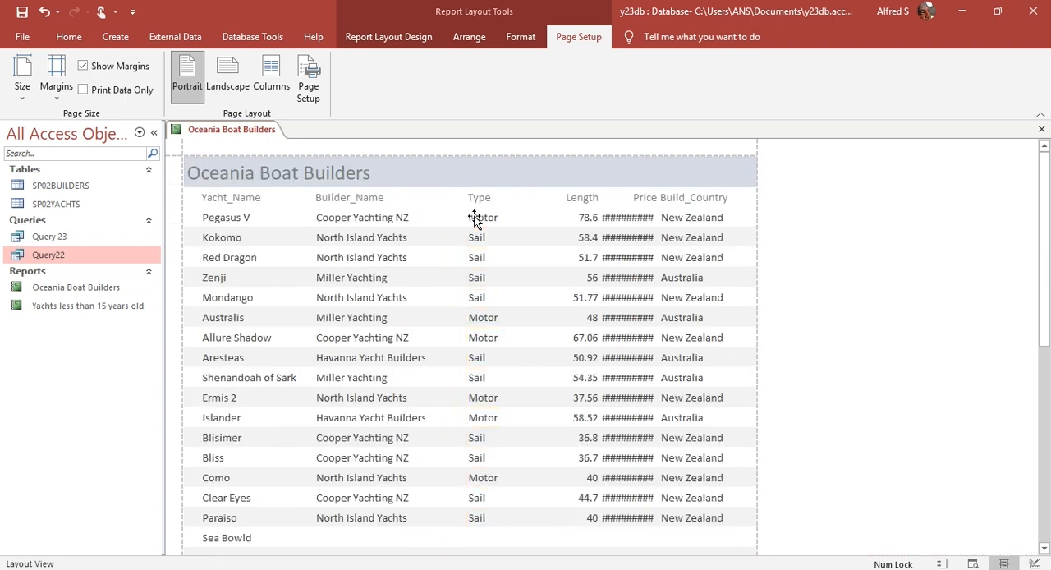
Step: Widen the Builder_Name heading and data column so the longest builder names display in full
{"action": "left_click", "coordinate": [387, 199]}
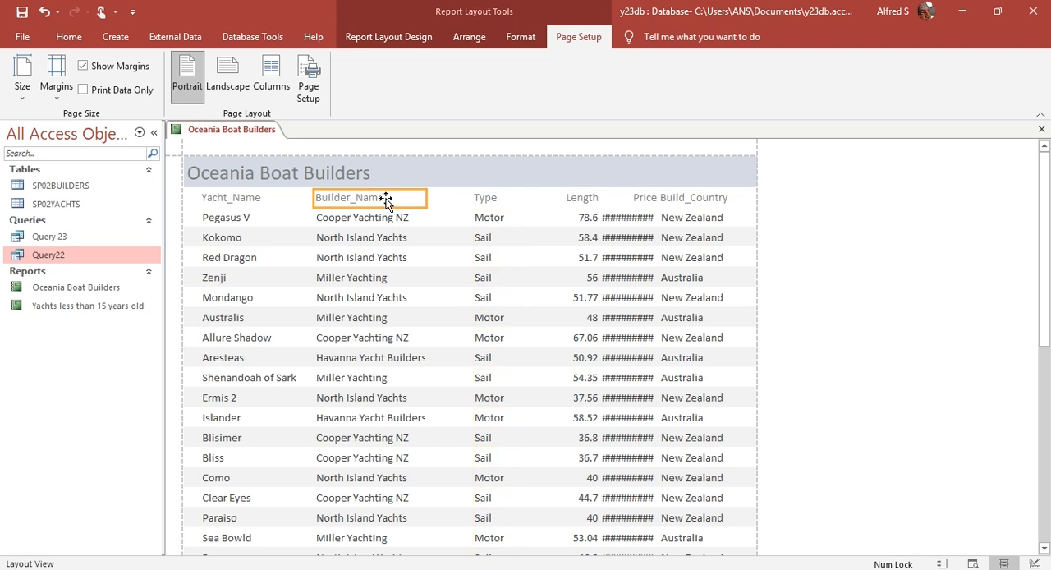
{"action": "left_click", "coordinate": [399, 218], "text": "shift"}
{"action": "left_click_drag", "start_coordinate": [424, 217], "coordinate": [456, 216]}
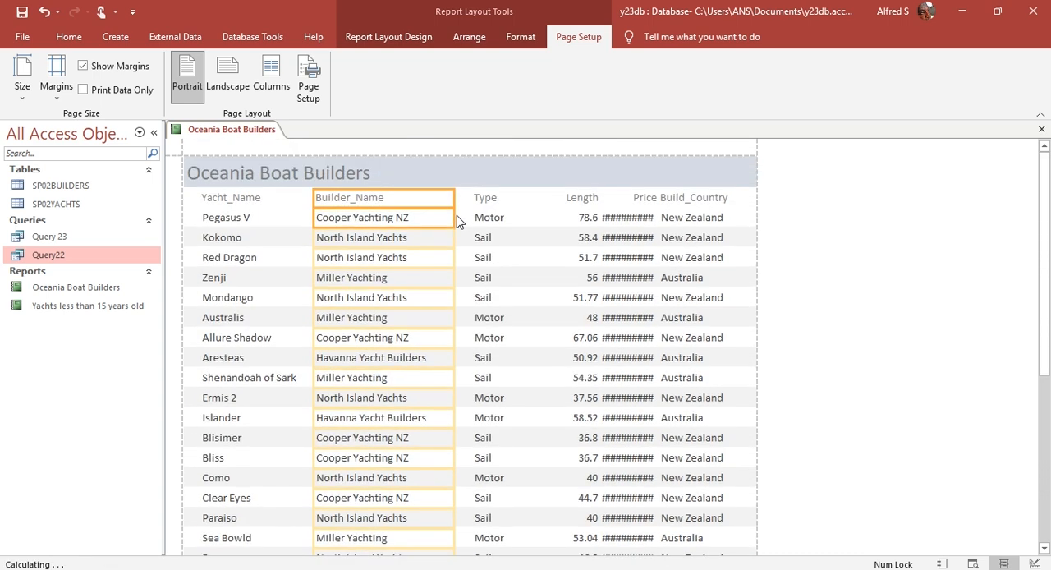
Step: Narrow the Length heading and data column to fit their values, and shift both left towards Type
{"action": "left_click", "coordinate": [573, 197]}
{"action": "left_click", "coordinate": [585, 218], "text": "shift"}
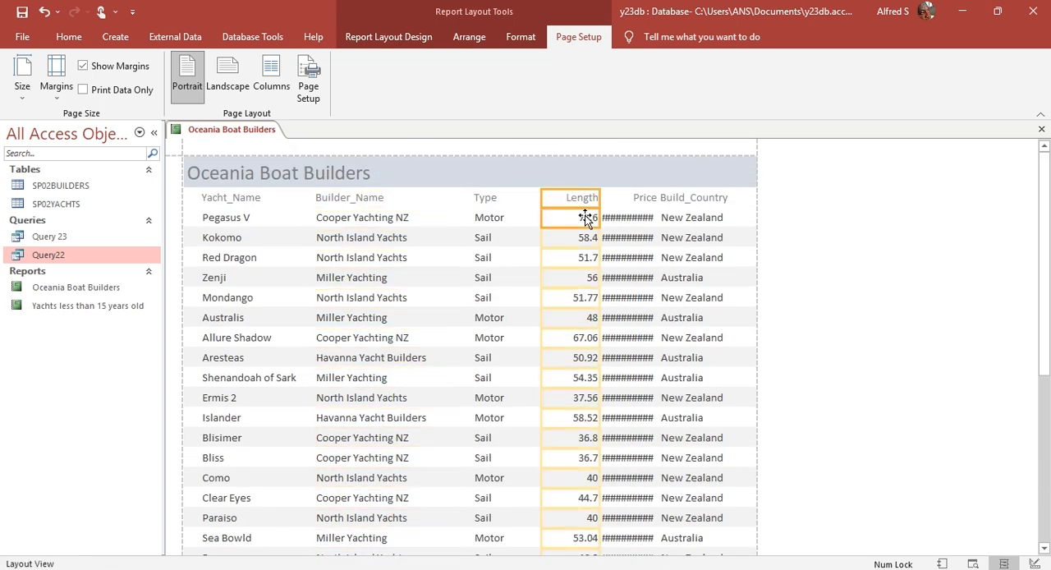
{"action": "left_click_drag", "start_coordinate": [601, 198], "coordinate": [593, 197]}
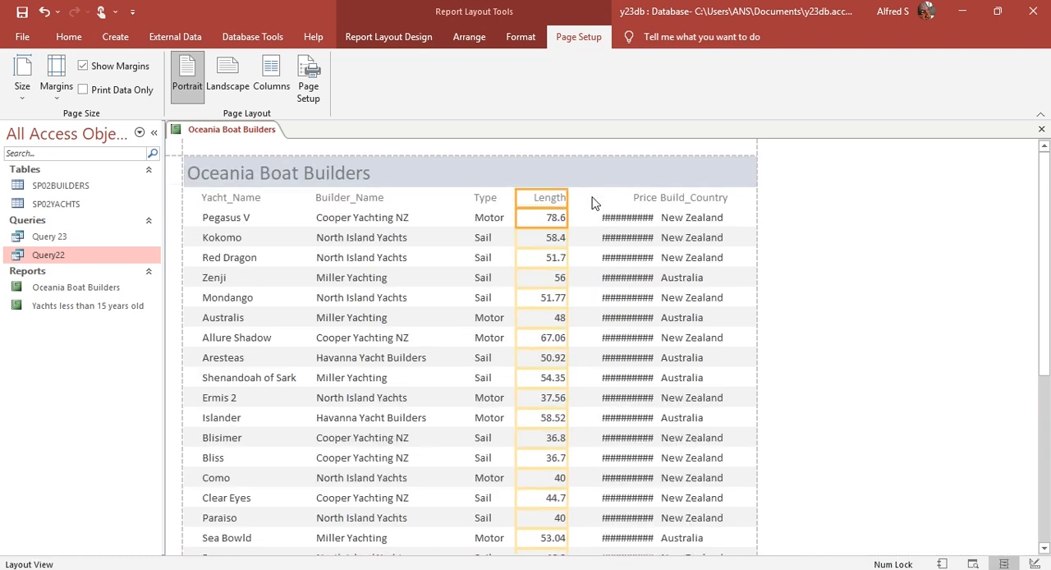
Step: Shift the Type and Length headings and data columns left beside Builder_Name, and nudge Length slightly right to separate it from Type
{"action": "left_click", "coordinate": [494, 199]}
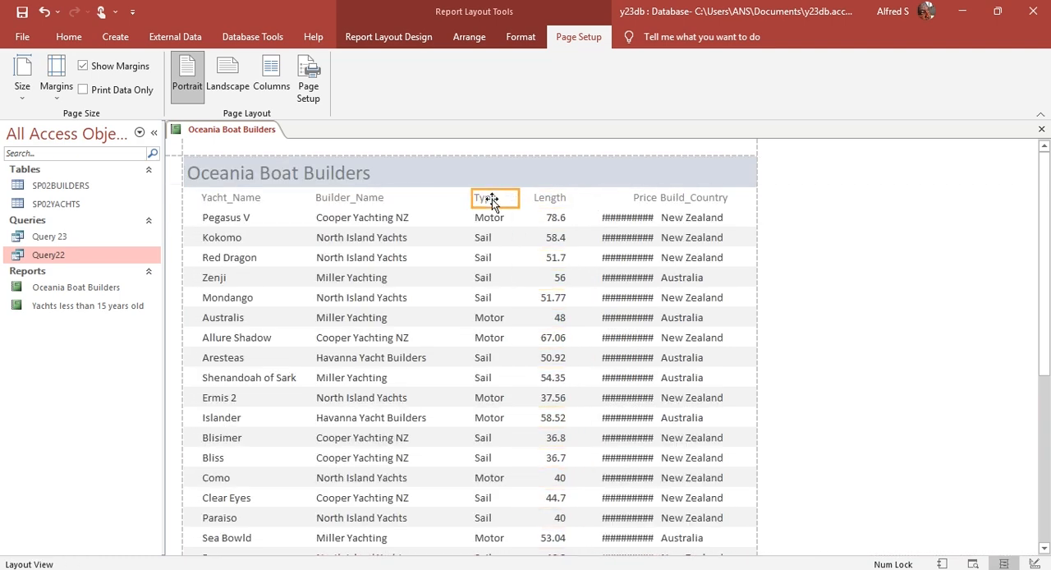
{"action": "left_click", "coordinate": [496, 220], "text": "shift"}
{"action": "left_click", "coordinate": [550, 197], "text": "shift"}
{"action": "key", "text": "Left"}
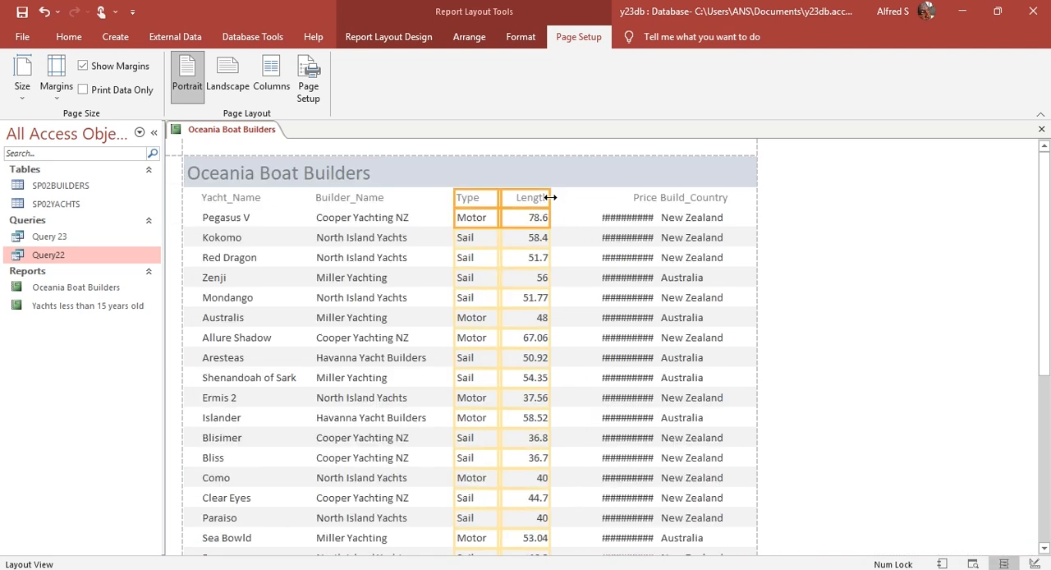
{"action": "left_click", "coordinate": [530, 194]}
{"action": "left_click", "coordinate": [530, 215], "text": "shift"}
{"action": "key", "text": "Right"}
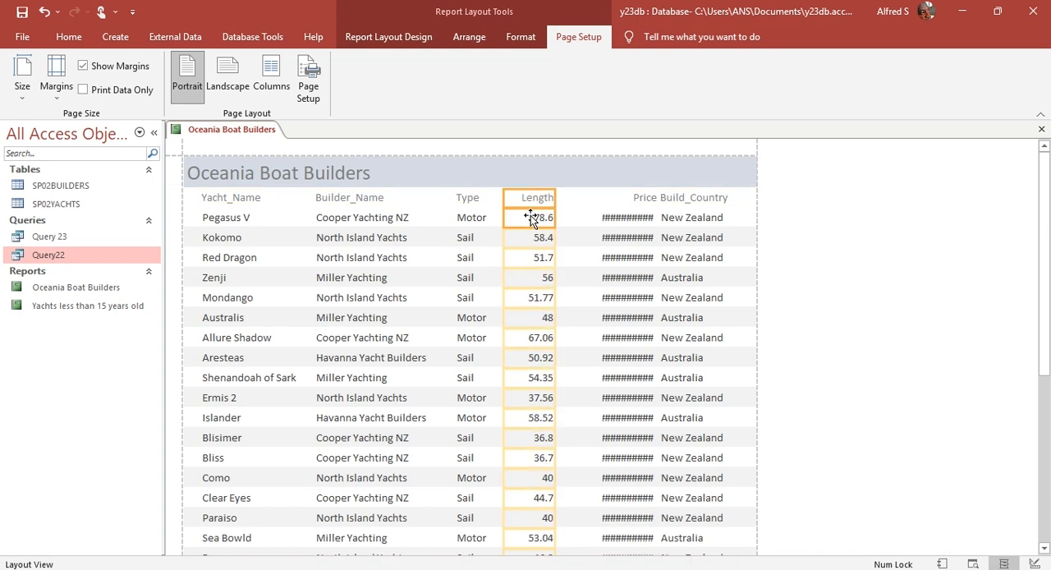
{"action": "left_click", "coordinate": [472, 218]}
{"action": "left_click", "coordinate": [628, 215]}
{"action": "left_click_drag", "start_coordinate": [598, 217], "coordinate": [575, 218]}
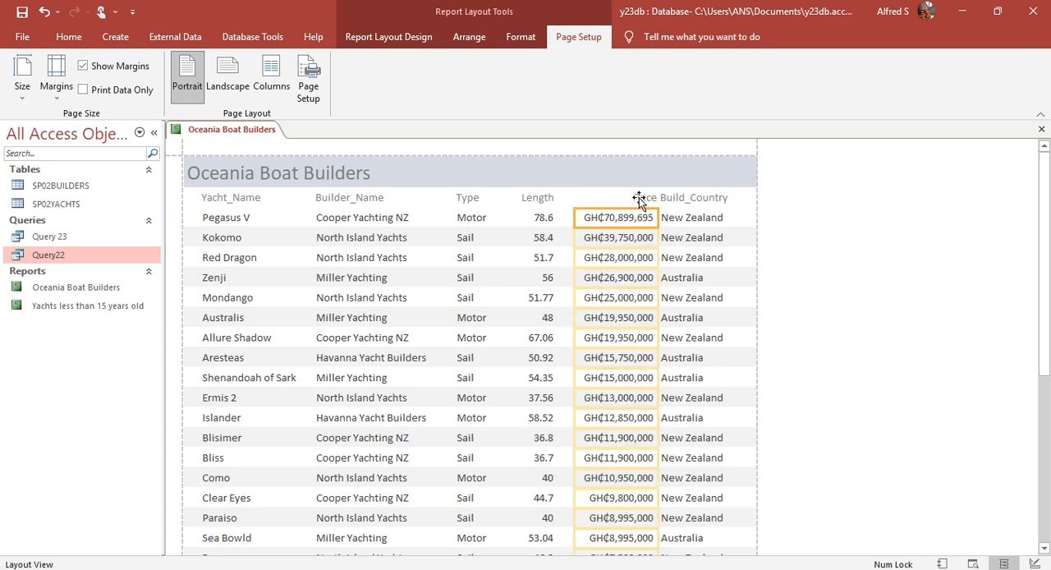
{"action": "key", "text": "ctrl+z"}
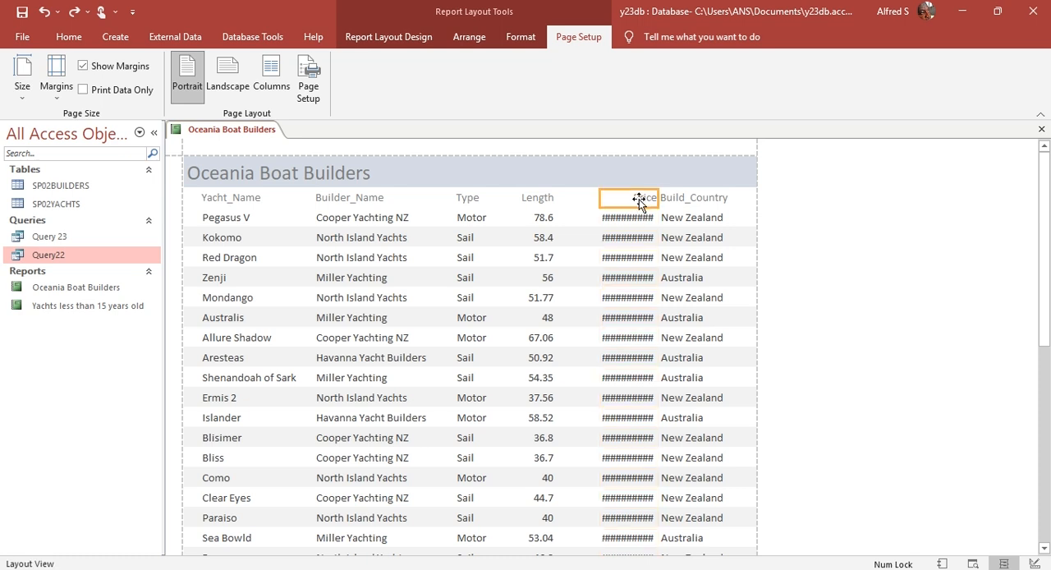
Step: Widen the Price heading and data column together leftwards so every price displays in full
{"action": "left_click", "coordinate": [629, 217]}
{"action": "left_click_drag", "start_coordinate": [597, 197], "coordinate": [565, 198]}
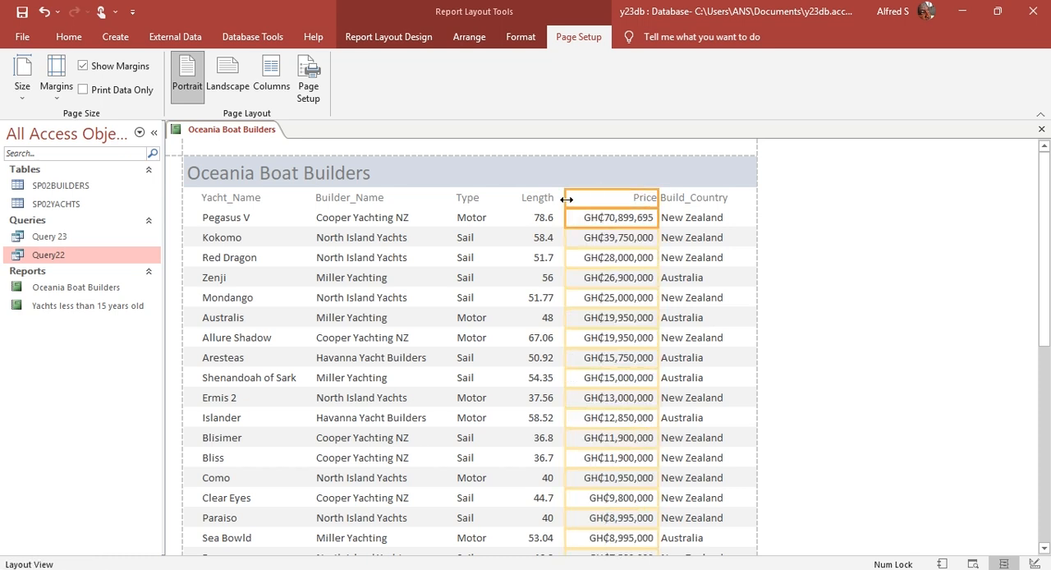
Step: Narrow the Build_Country heading and data column and shift them right away from Price, and slightly narrow Price from its right edge
{"action": "left_click", "coordinate": [686, 199]}
{"action": "left_click", "coordinate": [708, 222]}
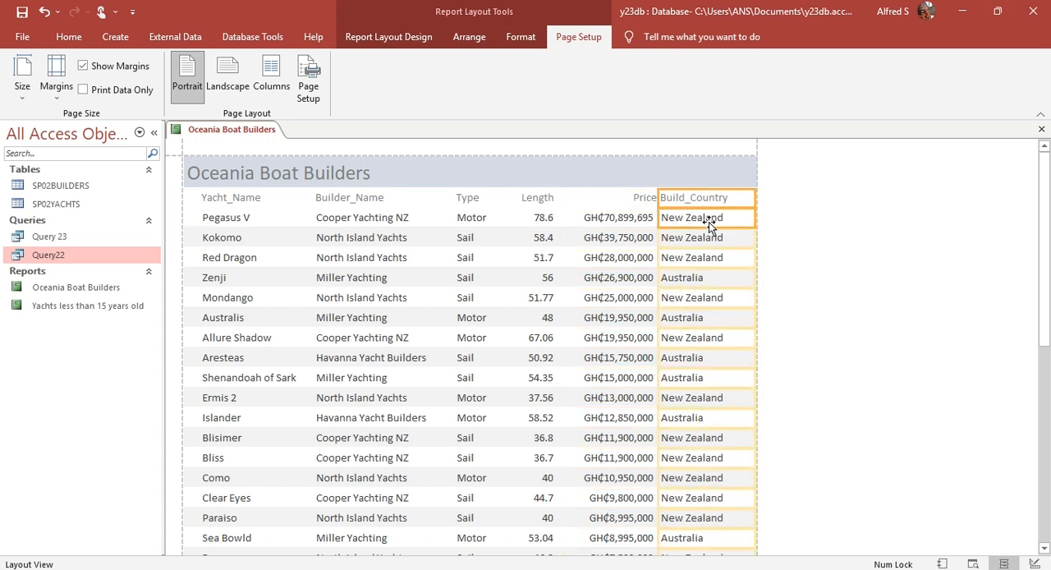
{"action": "scroll", "coordinate": [708, 222], "scroll_direction": "down", "scroll_amount": 3}
{"action": "scroll", "coordinate": [709, 221], "scroll_direction": "down", "scroll_amount": 3}
{"action": "left_click_drag", "start_coordinate": [753, 227], "coordinate": [745, 225]}
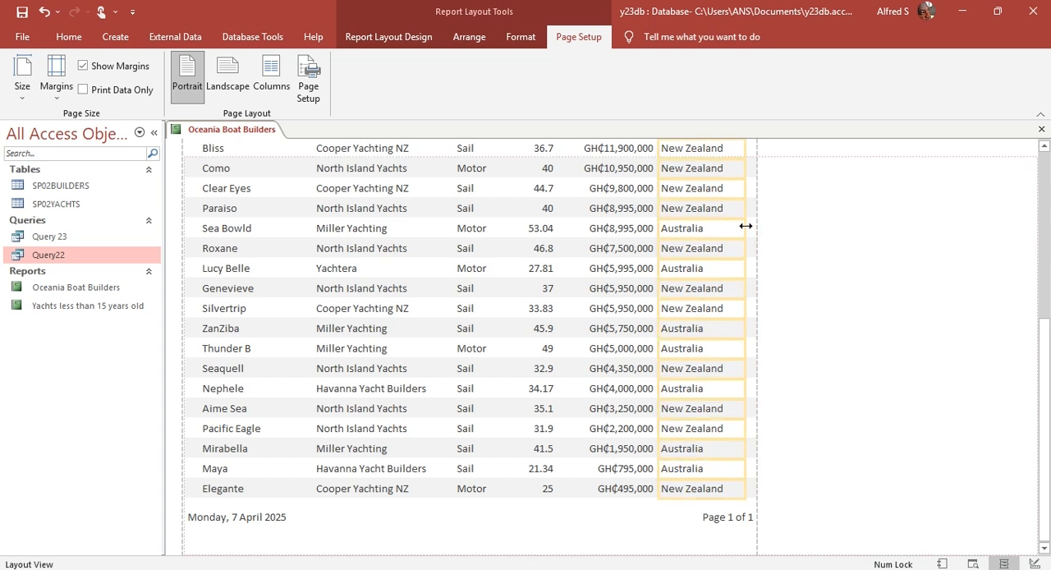
{"action": "key", "text": "Right"}
{"action": "key", "text": "Right"}
{"action": "key", "text": "Right"}
{"action": "key", "text": "Right"}
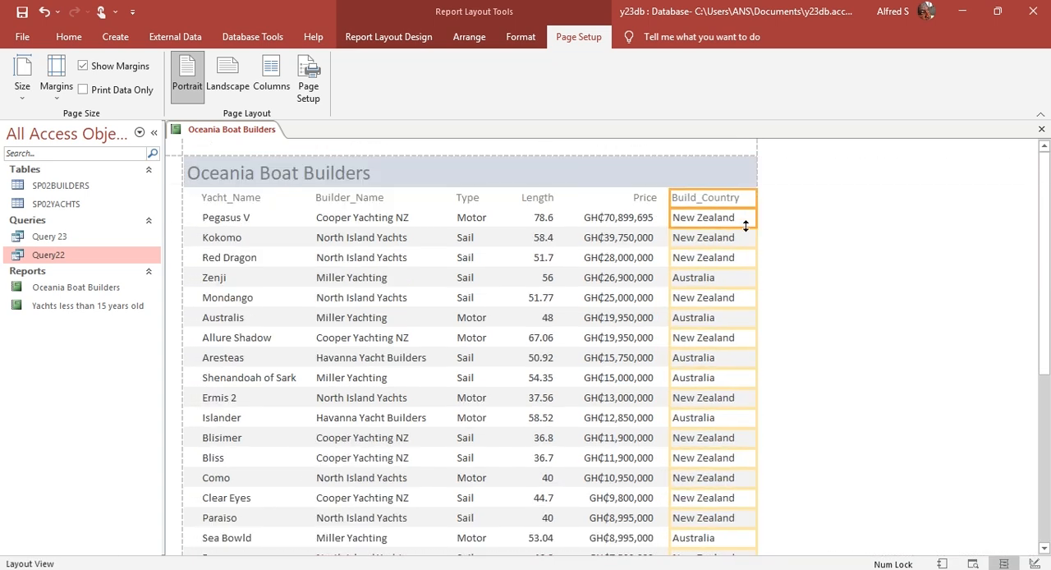
{"action": "key", "text": "Left"}
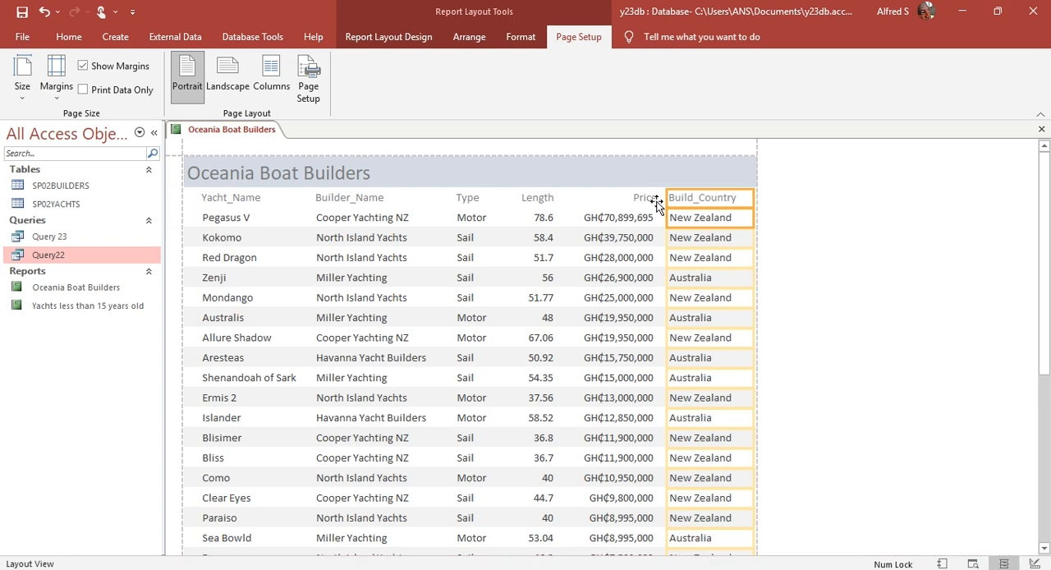
{"action": "left_click", "coordinate": [636, 200]}
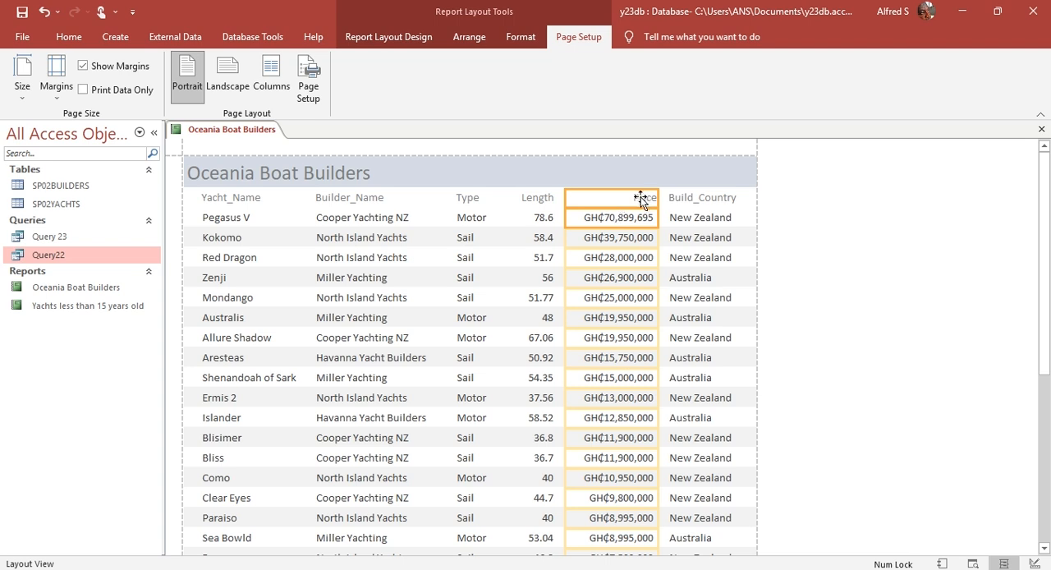
{"action": "left_click_drag", "start_coordinate": [655, 200], "coordinate": [651, 200]}
Step: Select all column headings and data columns without the report title, and align their text left
{"action": "left_click", "coordinate": [225, 195]}
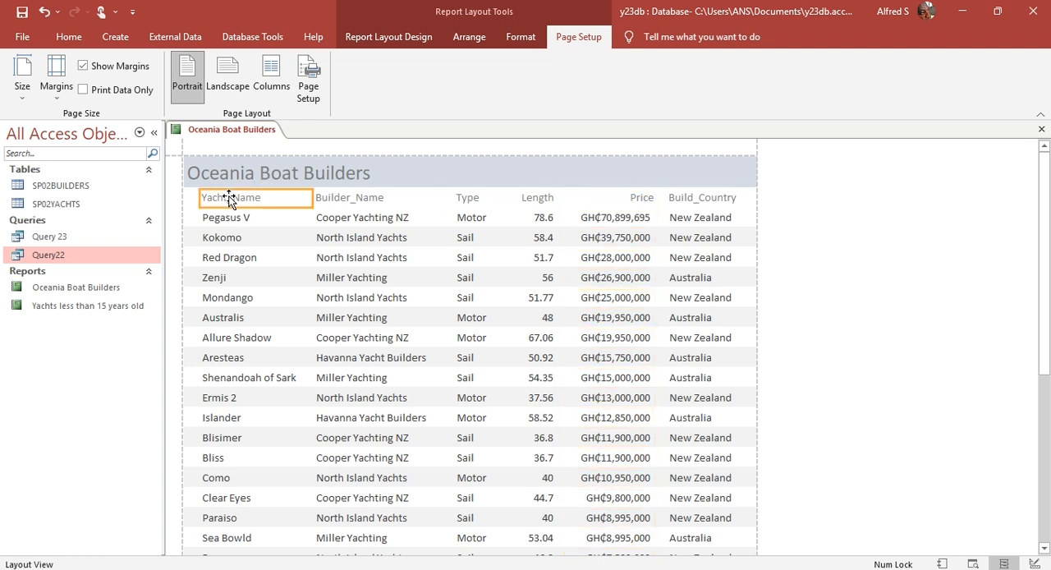
{"action": "key", "text": "ctrl+a"}
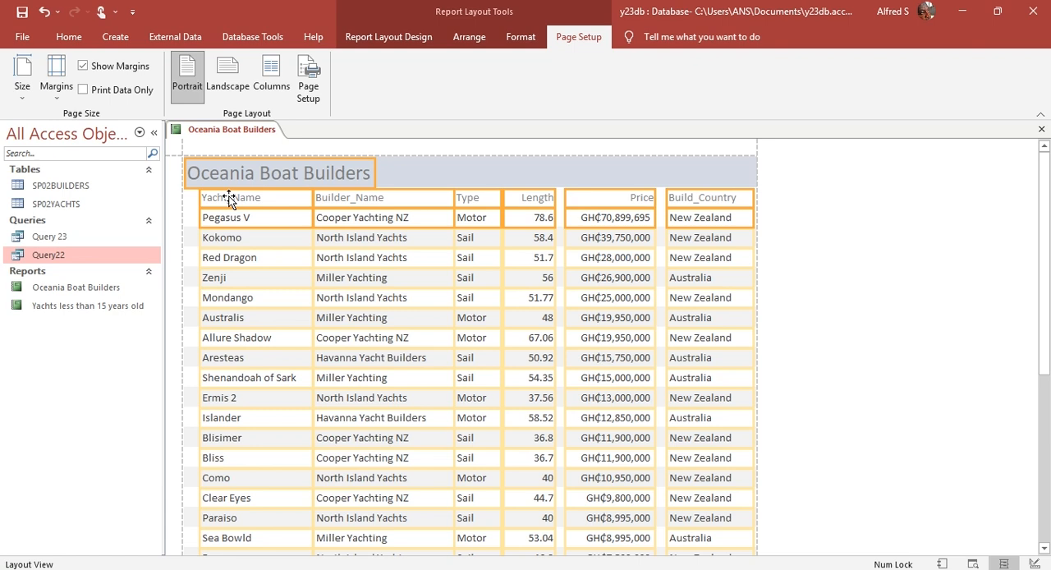
{"action": "left_click", "coordinate": [344, 169], "text": "ctrl"}
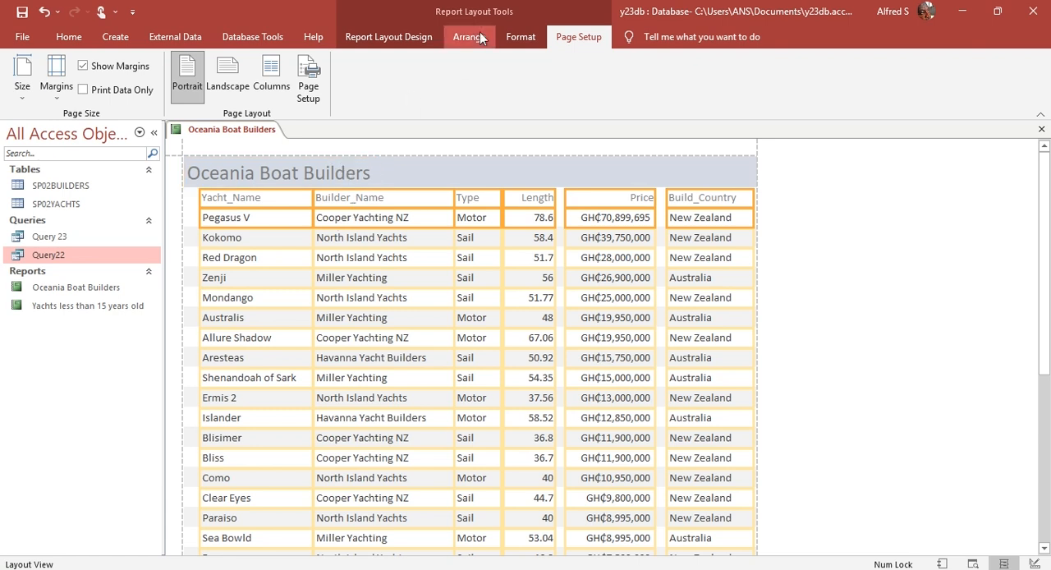
{"action": "left_click", "coordinate": [402, 38]}
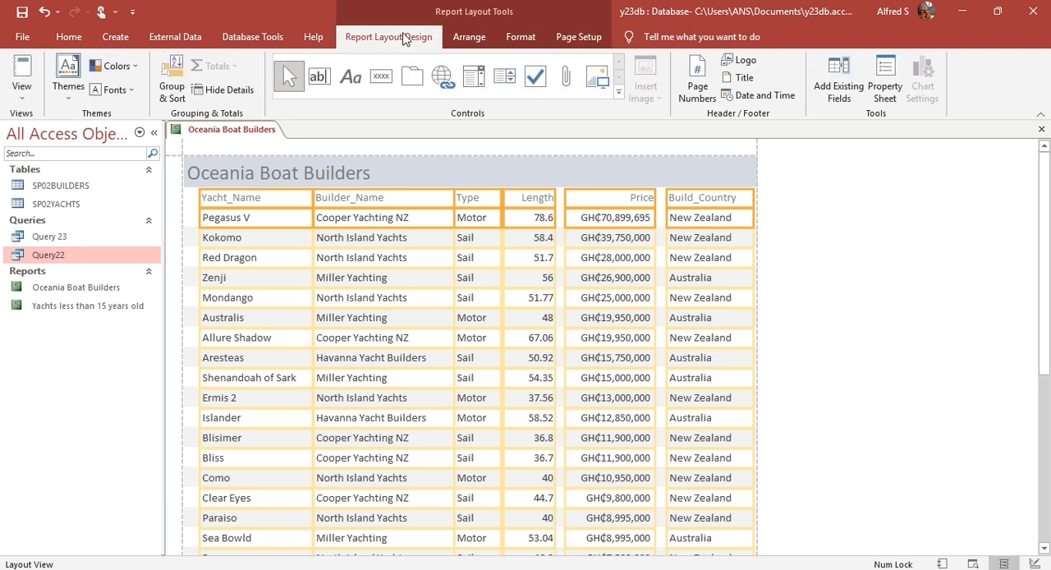
{"action": "left_click", "coordinate": [520, 37]}
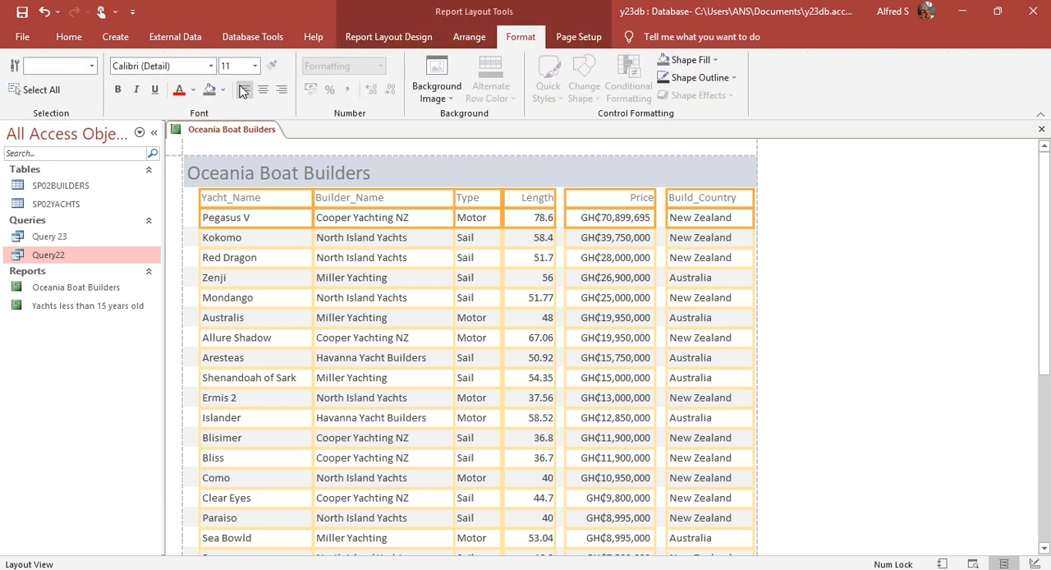
{"action": "left_click", "coordinate": [243, 91]}
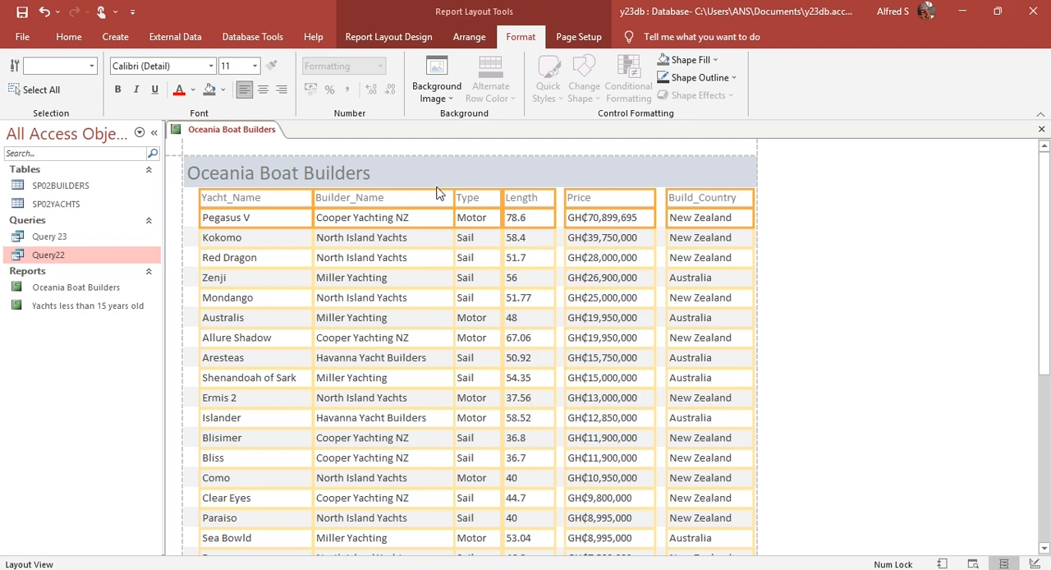
Step: Set the font size of the report title "Oceania Boat Builders" to 26
{"action": "left_click", "coordinate": [316, 181]}
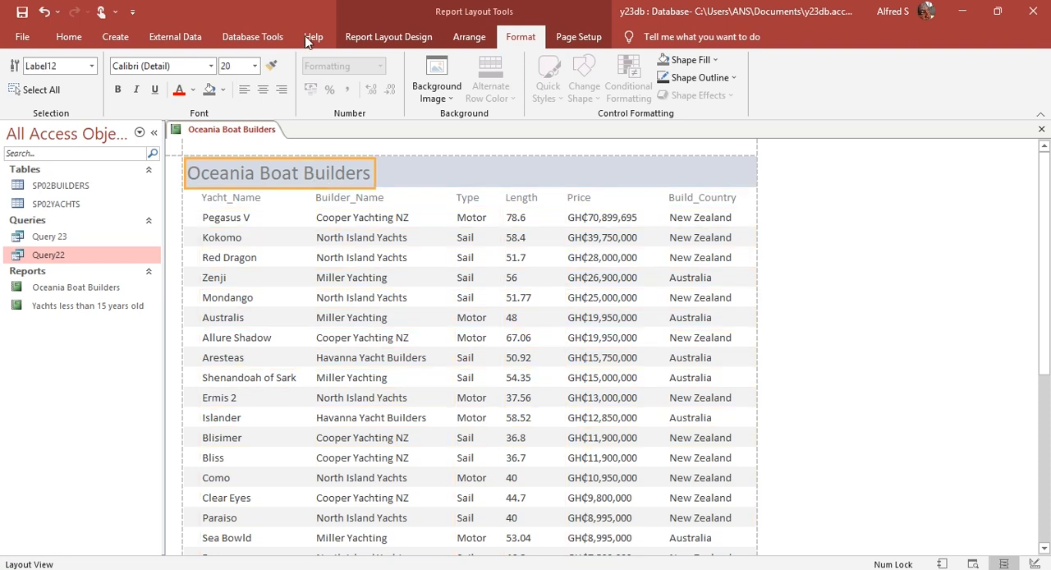
{"action": "left_click", "coordinate": [255, 66]}
{"action": "left_click", "coordinate": [240, 245]}
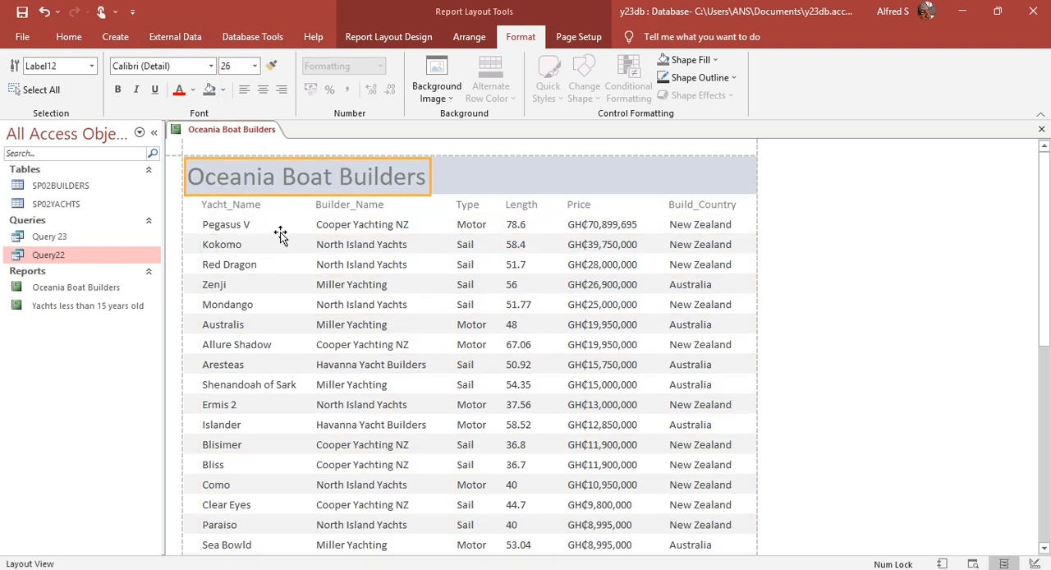
{"action": "left_click", "coordinate": [462, 250]}
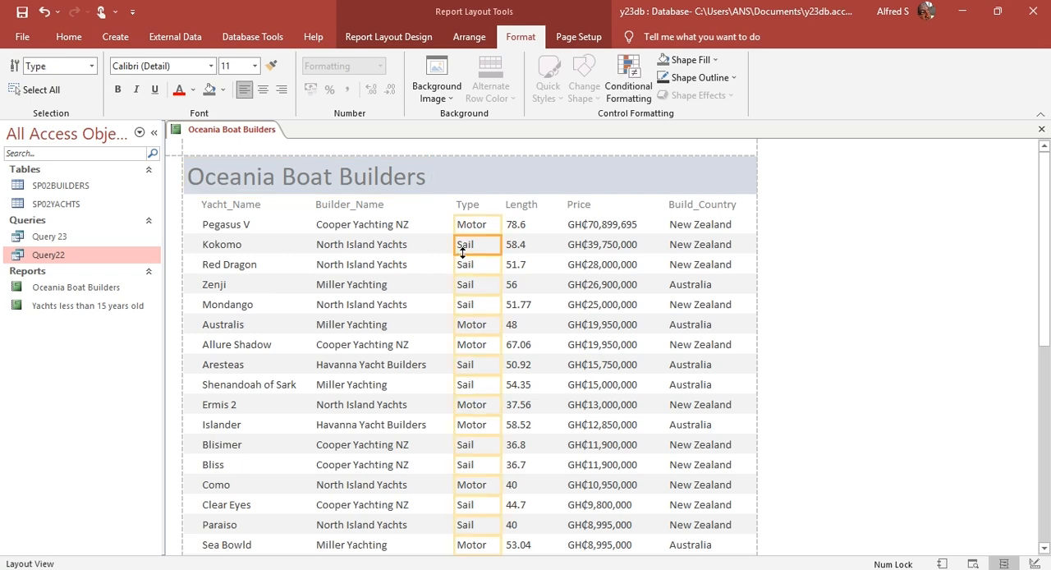
{"action": "left_click", "coordinate": [394, 250]}
Step: Check the report down to its footer and switch it to Design View
{"action": "scroll", "coordinate": [394, 249], "scroll_direction": "down", "scroll_amount": 6}
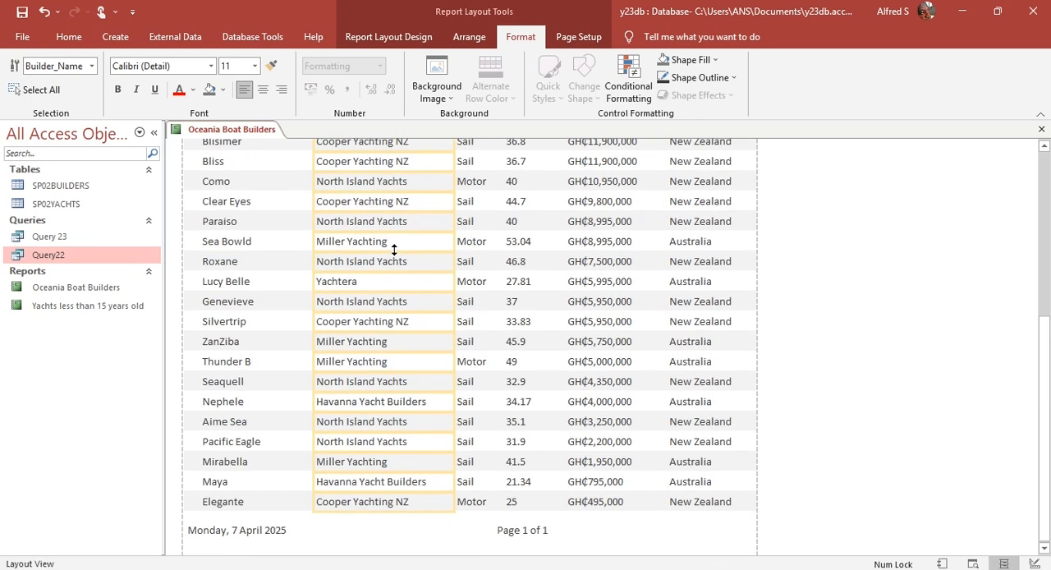
{"action": "scroll", "coordinate": [394, 249], "scroll_direction": "up", "scroll_amount": 5}
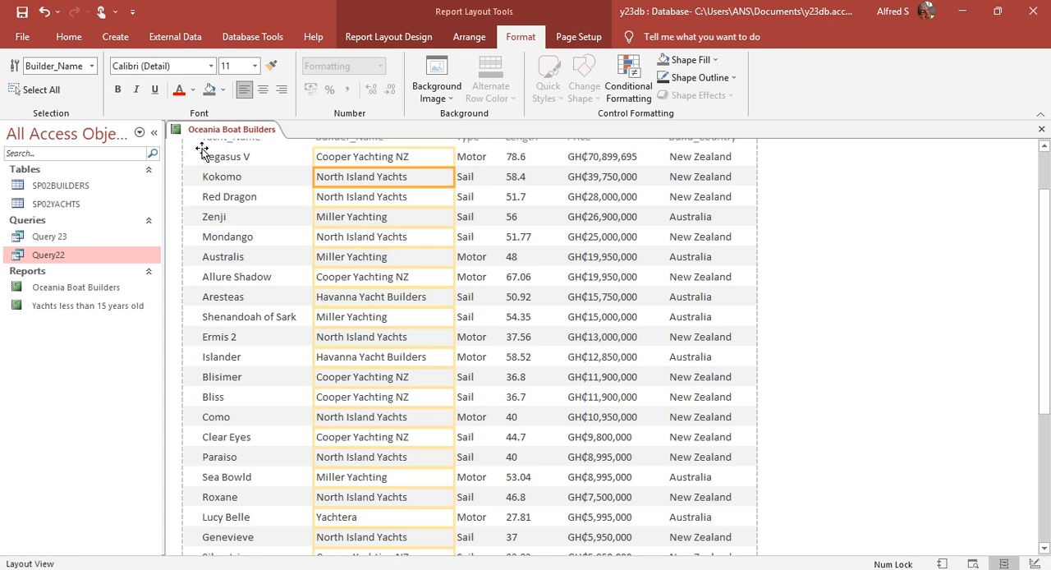
{"action": "left_click", "coordinate": [387, 41]}
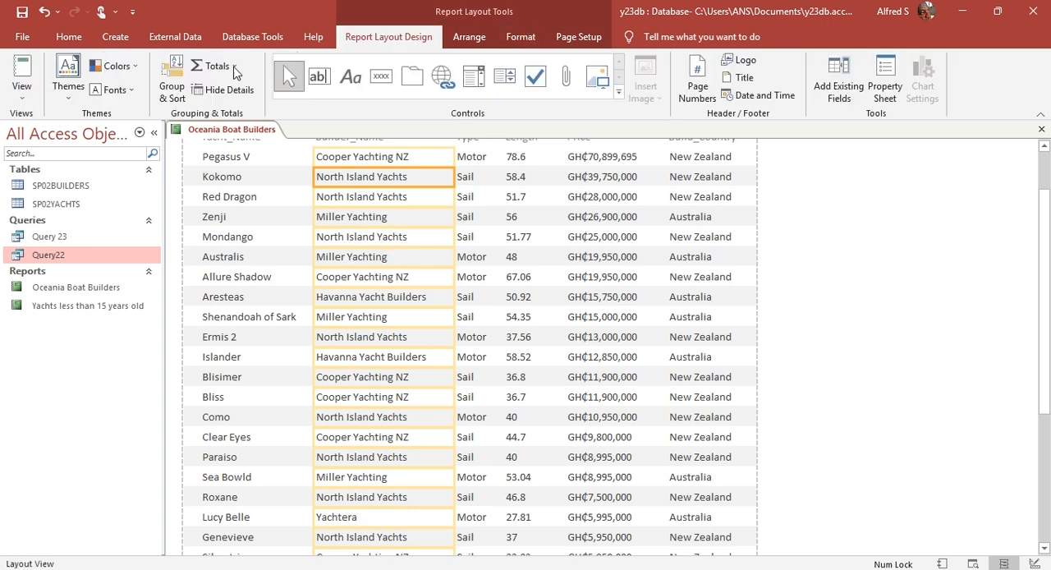
{"action": "left_click", "coordinate": [21, 91]}
{"action": "left_click", "coordinate": [69, 224]}
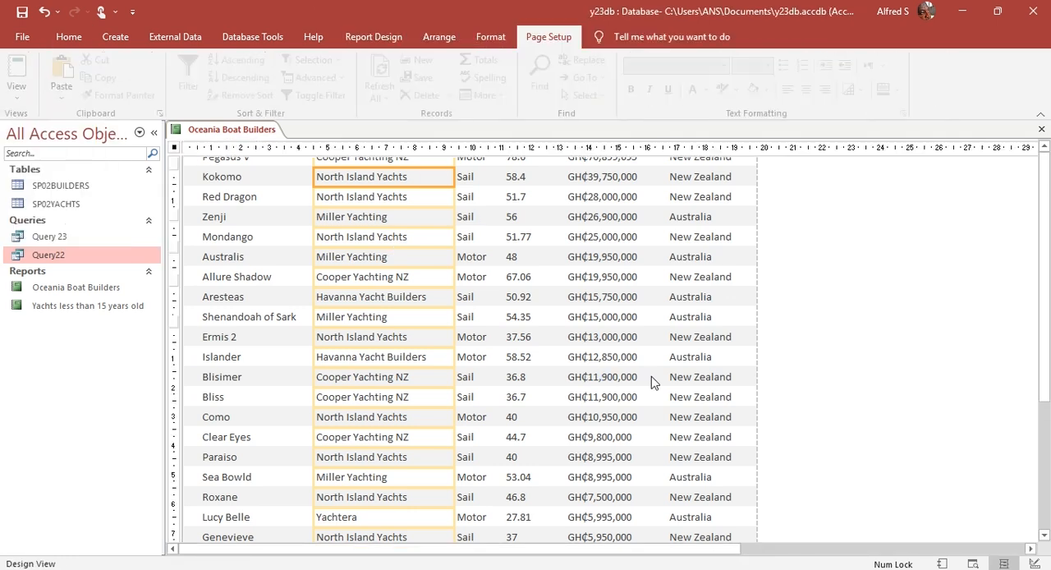
Step: In the page footer, narrow the page number box from its left edge and delete the =Now() date box
{"action": "left_click", "coordinate": [642, 305]}
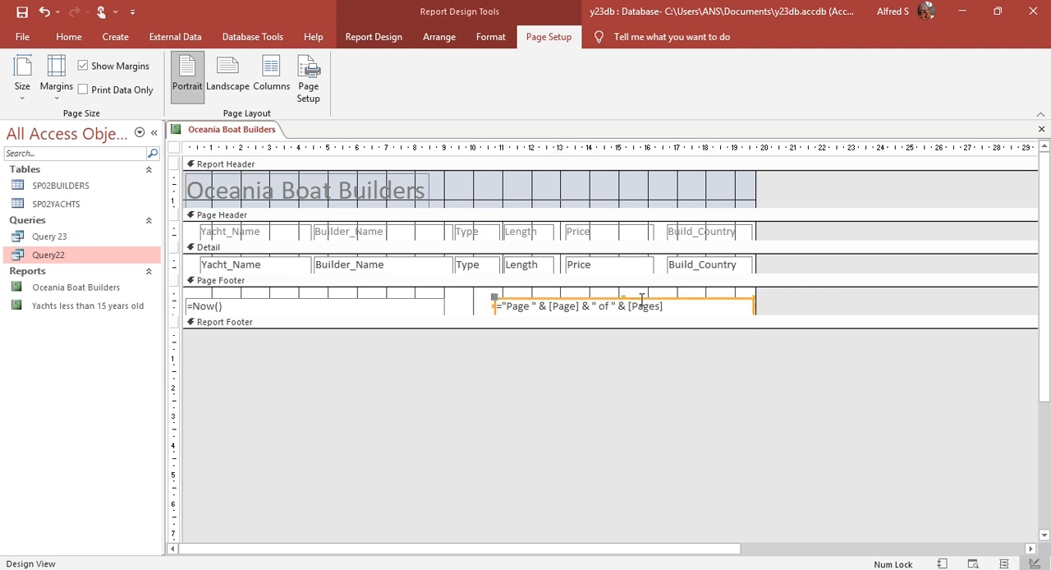
{"action": "left_click_drag", "start_coordinate": [494, 305], "coordinate": [639, 301]}
{"action": "left_click", "coordinate": [343, 302]}
{"action": "key", "text": "Delete"}
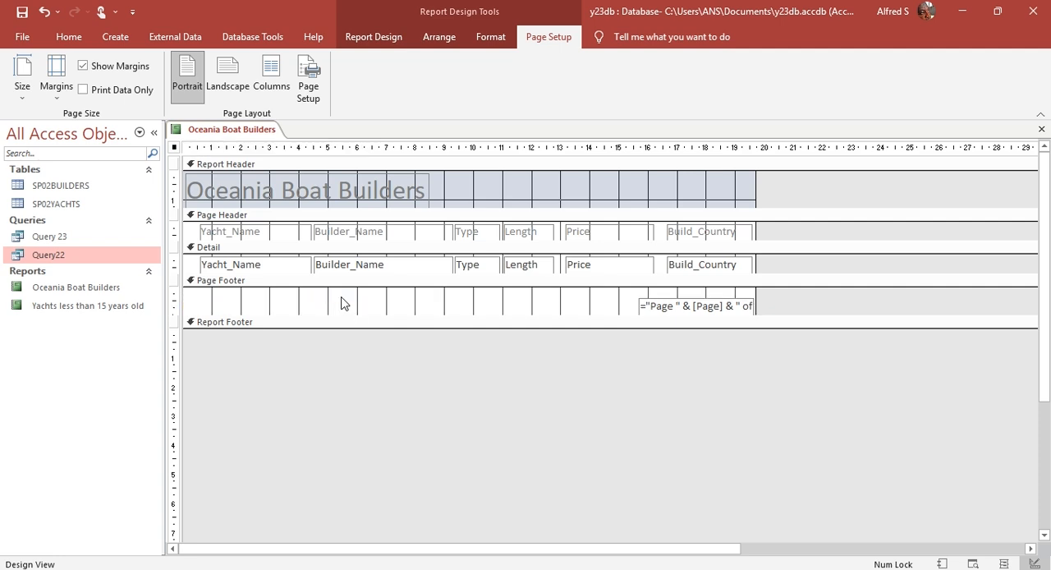
Step: Return the report to Layout View, narrow the page number box to fit its text and shift it left under Build_Country
{"action": "left_click", "coordinate": [371, 41]}
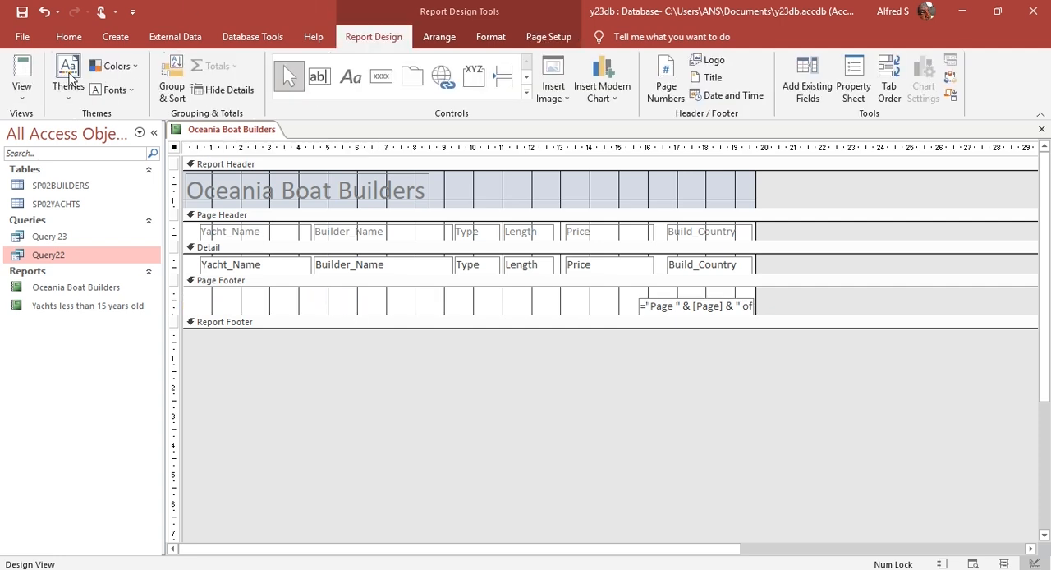
{"action": "left_click", "coordinate": [29, 97]}
{"action": "left_click", "coordinate": [80, 184]}
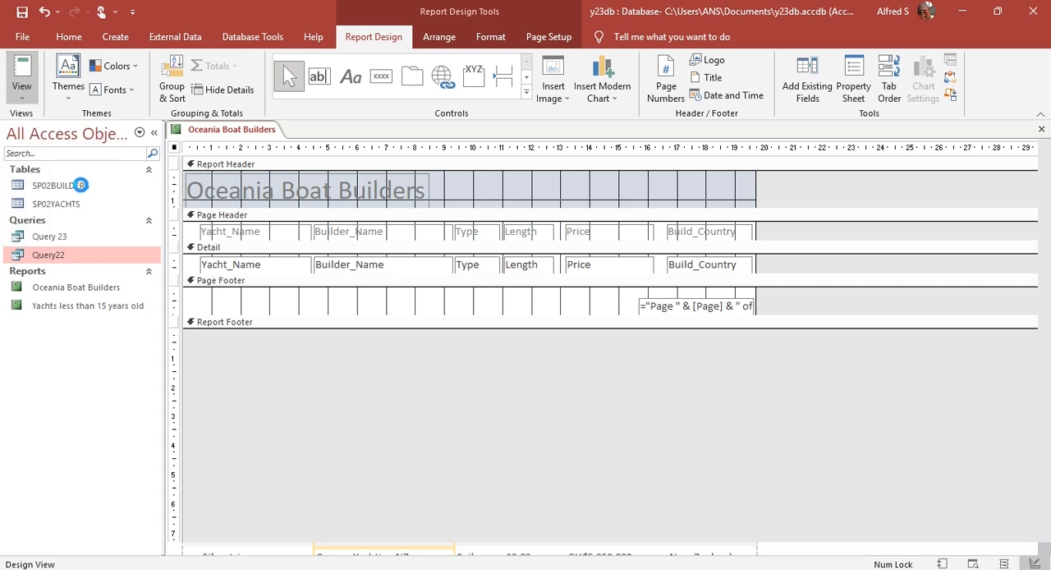
{"action": "scroll", "coordinate": [491, 394], "scroll_direction": "down", "scroll_amount": 6}
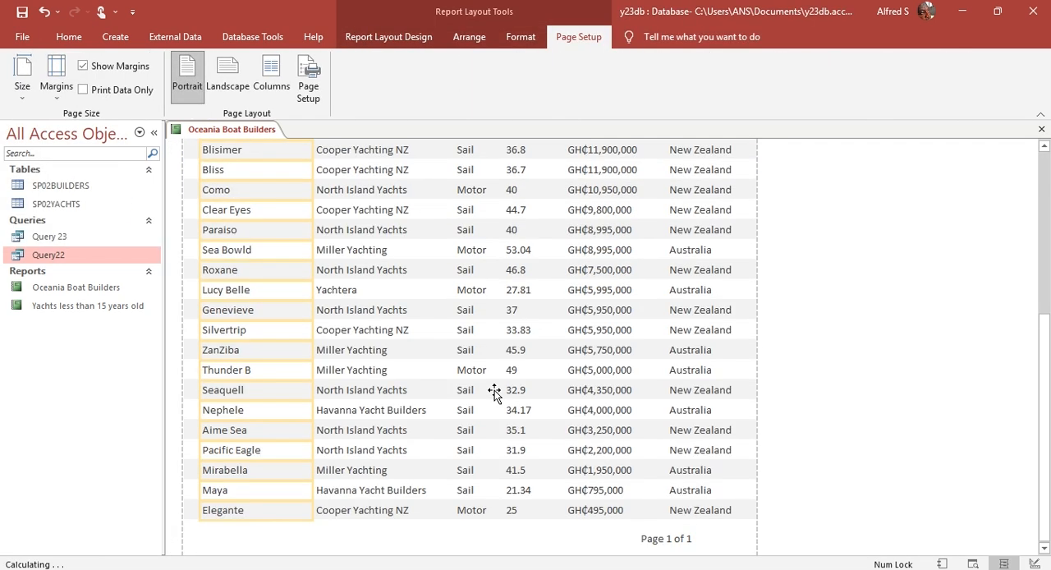
{"action": "left_click", "coordinate": [666, 544]}
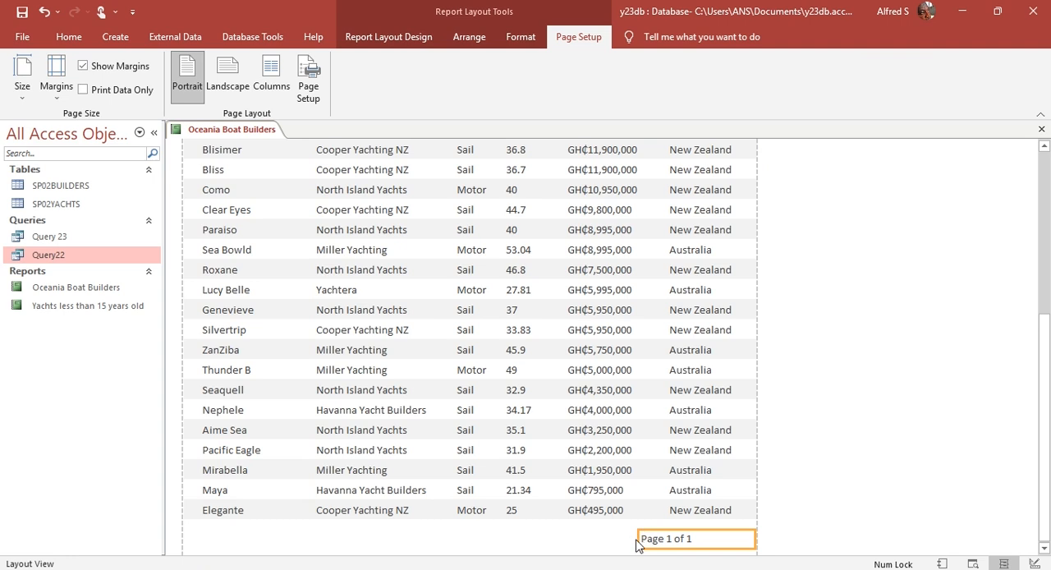
{"action": "left_click_drag", "start_coordinate": [639, 545], "coordinate": [675, 544]}
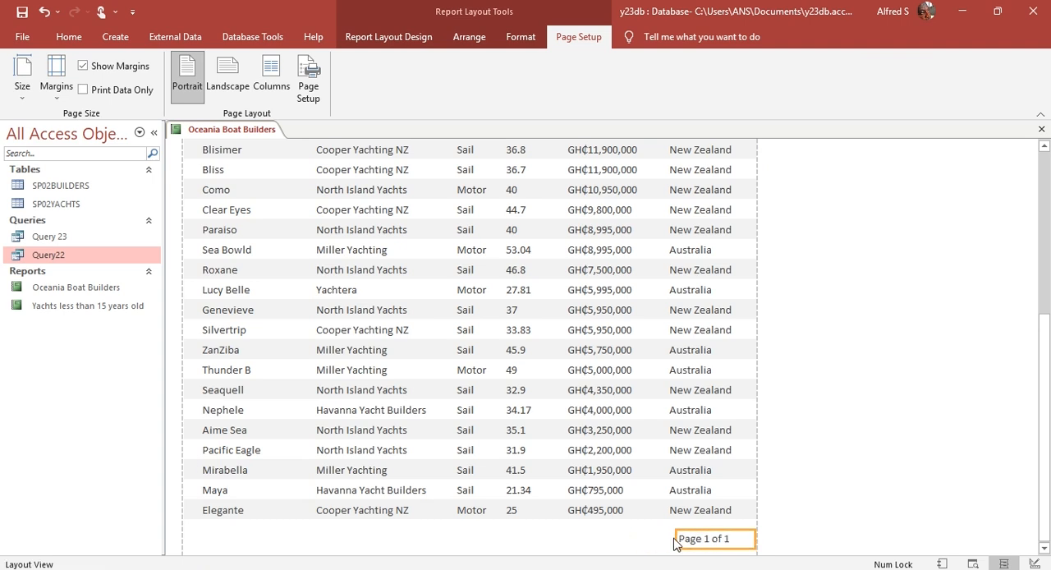
{"action": "key", "text": "Left"}
{"action": "key", "text": "Left"}
{"action": "key", "text": "Left"}
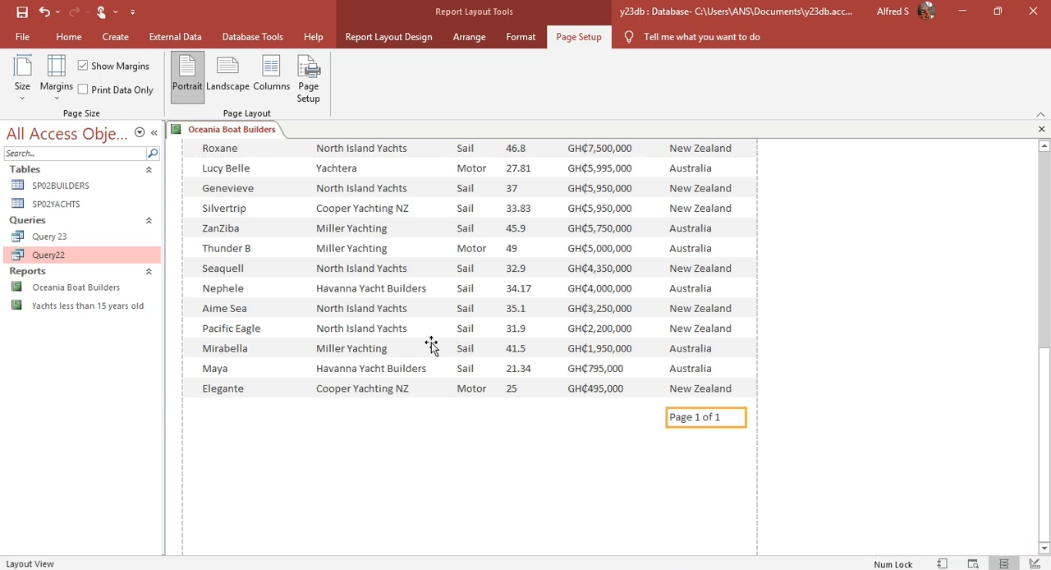
{"action": "left_click", "coordinate": [393, 41]}
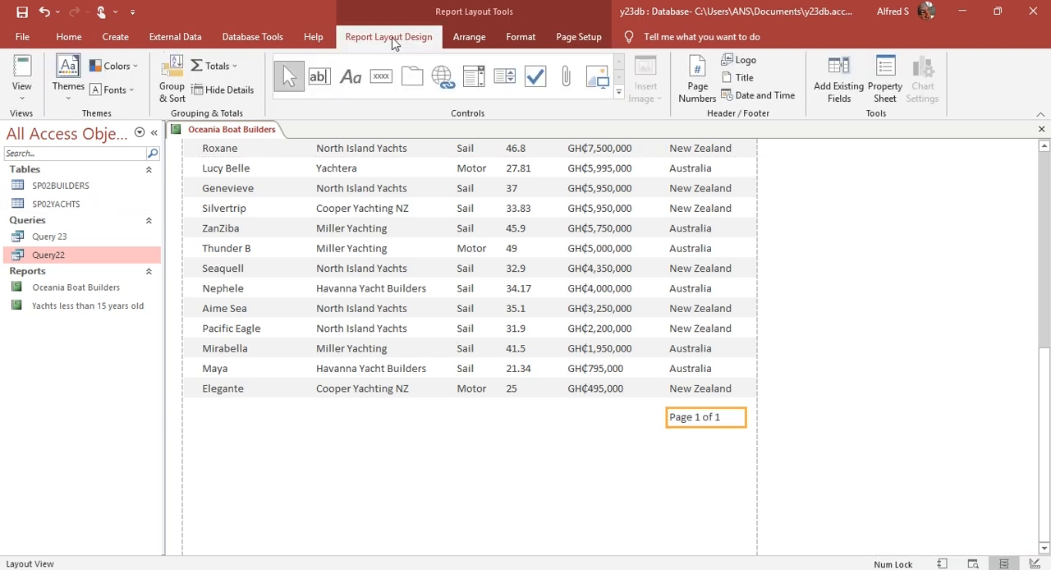
Step: Review question 23's remaining requirements, switch the report to Design View and expand the Report Footer section to about 1 cm high
{"action": "key", "text": "alt+Tab"}
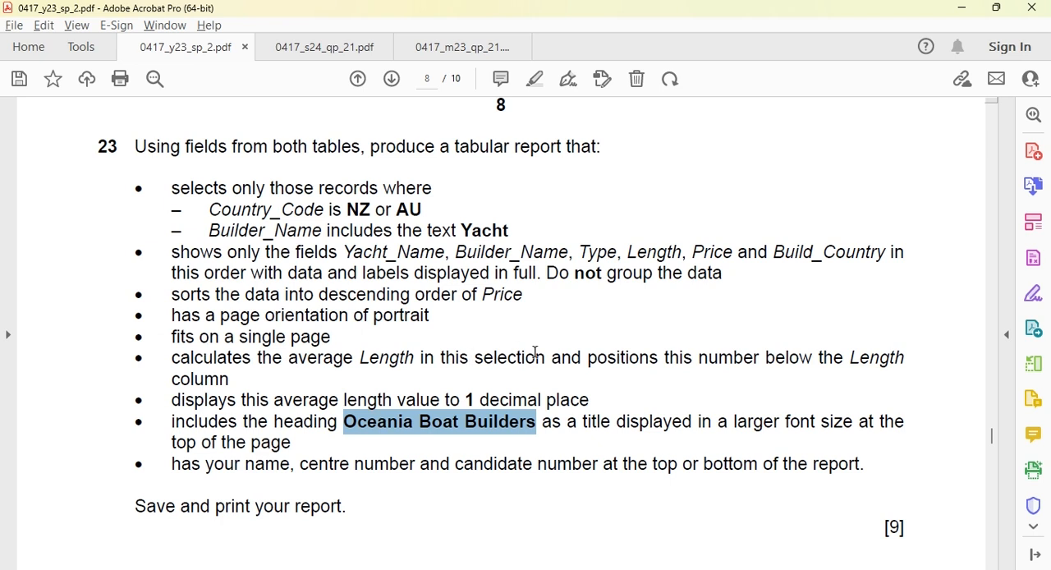
{"action": "left_click", "coordinate": [587, 366]}
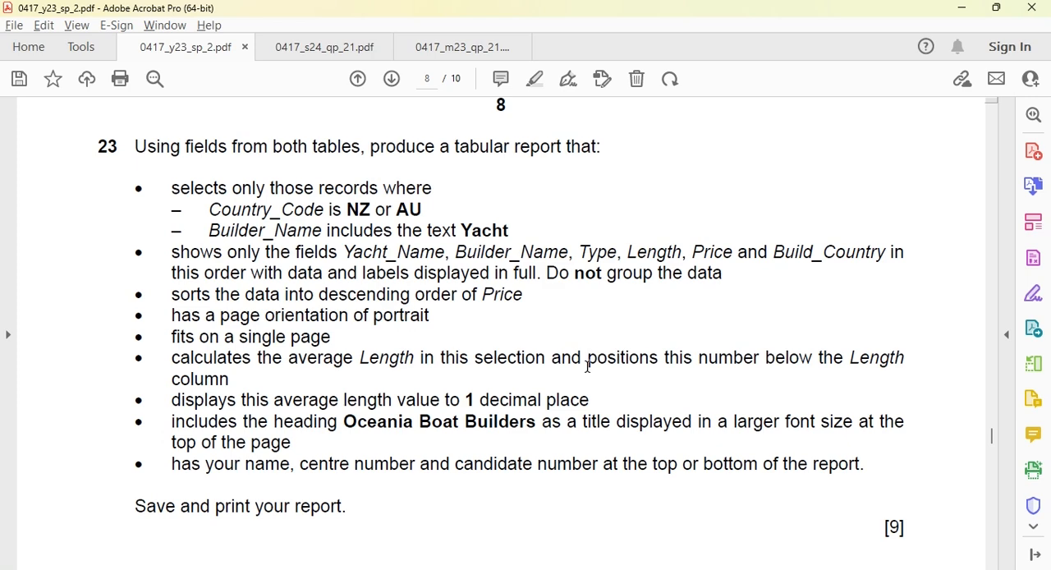
{"action": "key", "text": "alt+Tab"}
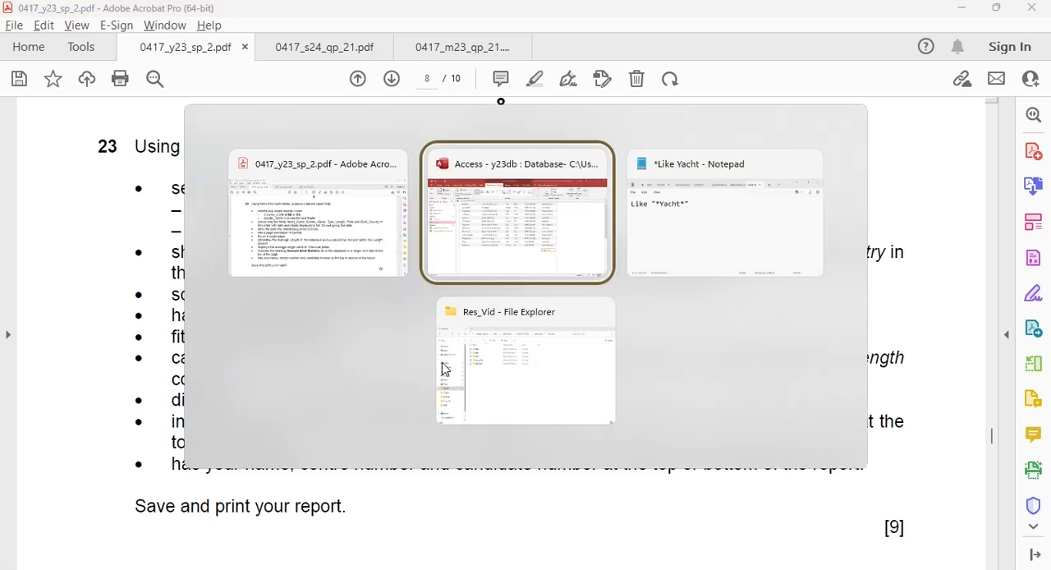
{"action": "left_click", "coordinate": [25, 92]}
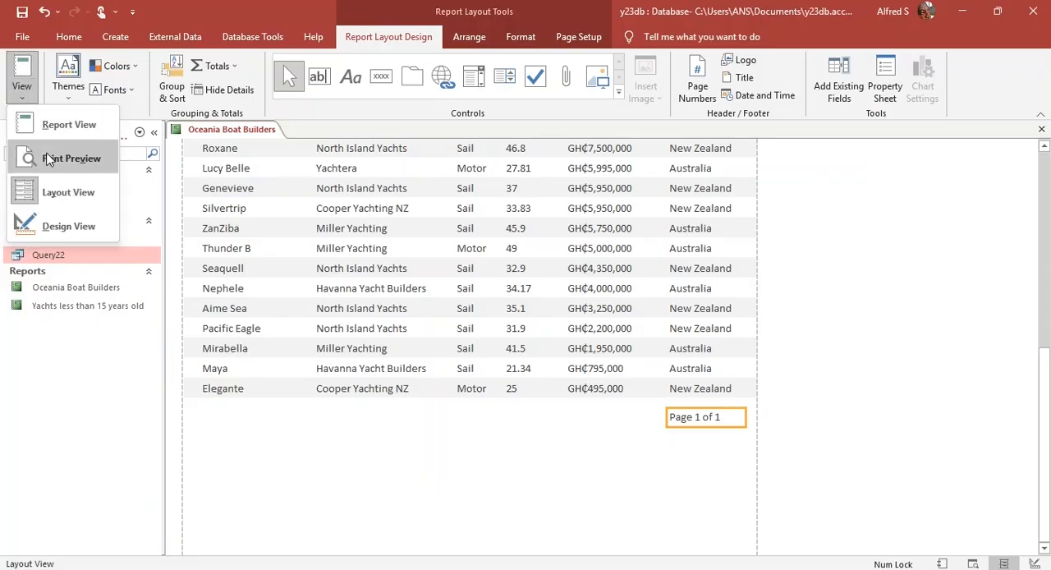
{"action": "left_click", "coordinate": [64, 226]}
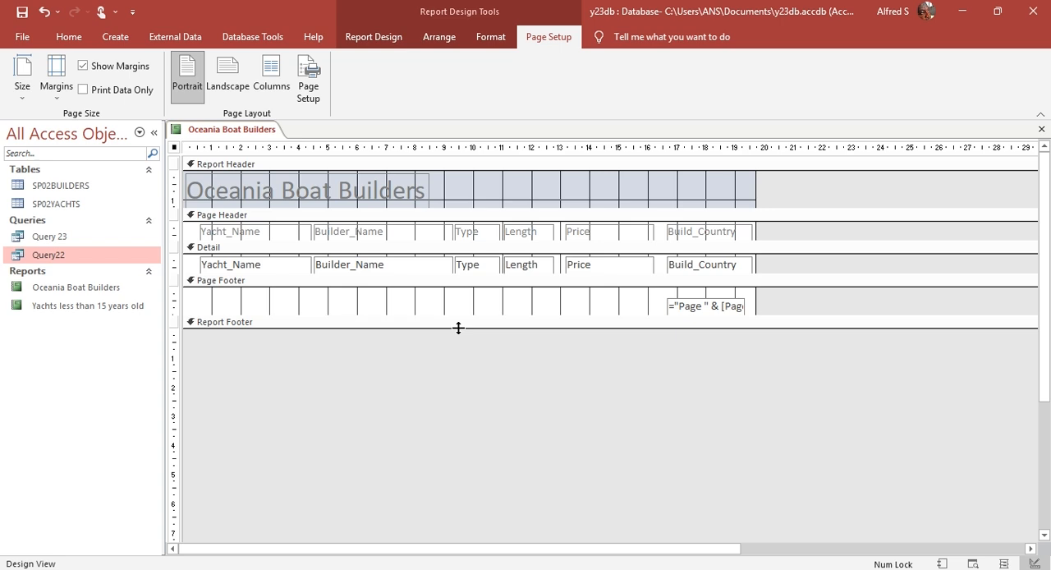
{"action": "left_click_drag", "start_coordinate": [458, 328], "coordinate": [462, 358]}
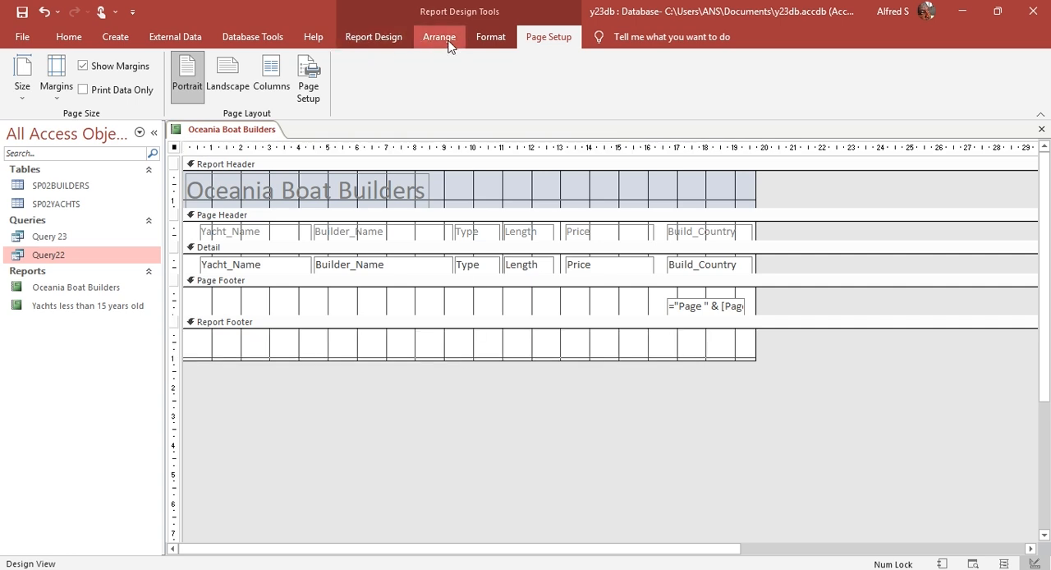
Step: Draw a text box about 5 cm wide in the Report Footer, starting under the Length column
{"action": "left_click", "coordinate": [400, 43]}
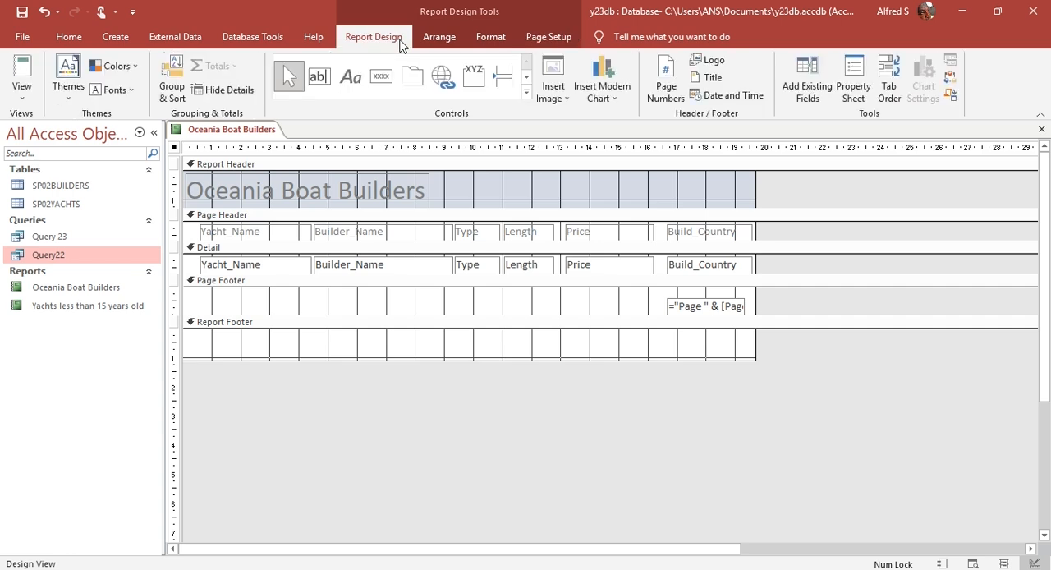
{"action": "left_click", "coordinate": [318, 79]}
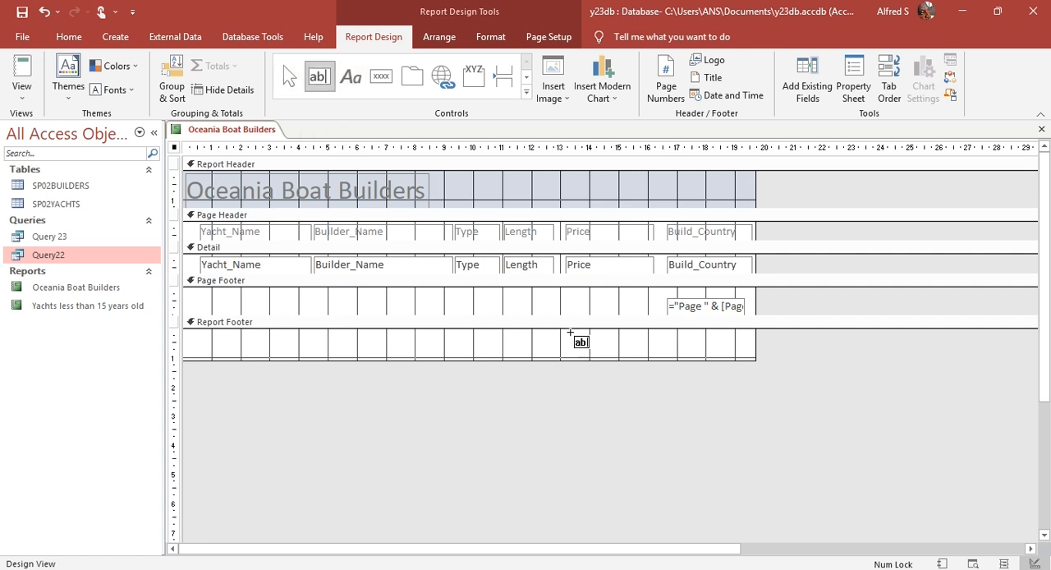
{"action": "left_click_drag", "start_coordinate": [503, 334], "coordinate": [646, 349]}
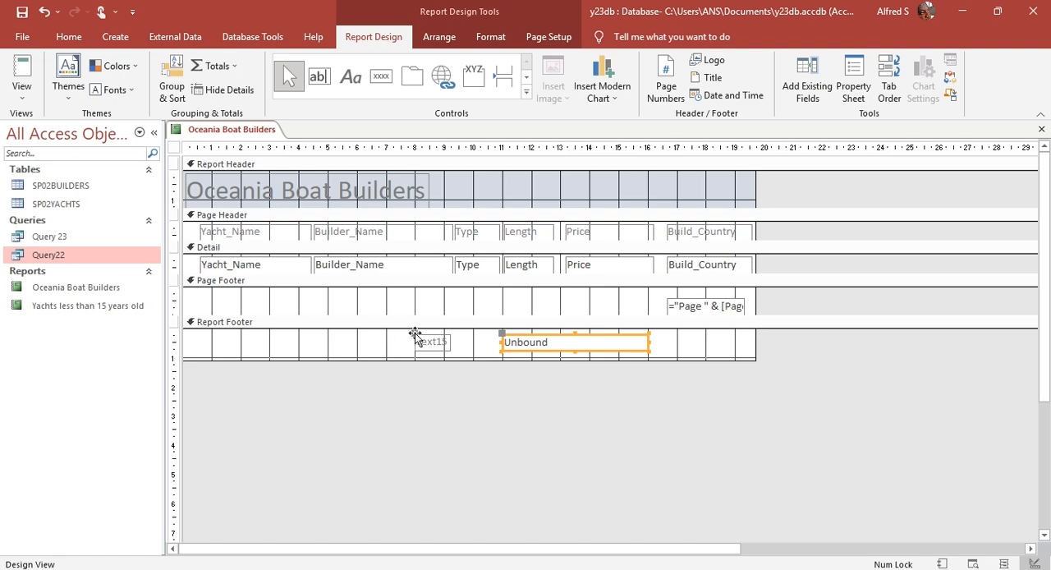
Step: Delete the label attached to the new Report Footer text box, keeping only the unbound box
{"action": "key", "text": "alt+Tab"}
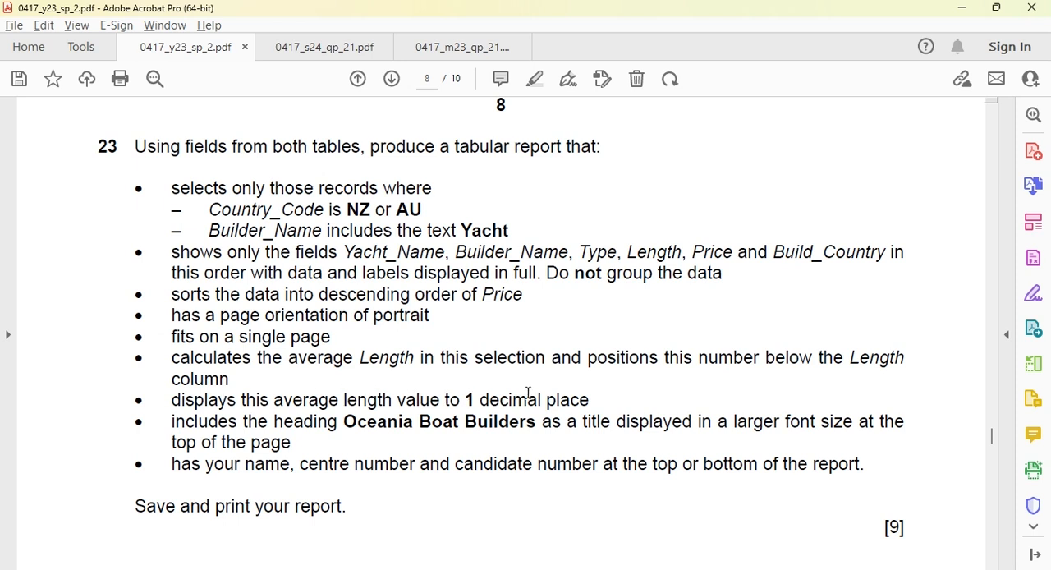
{"action": "key", "text": "alt+Tab"}
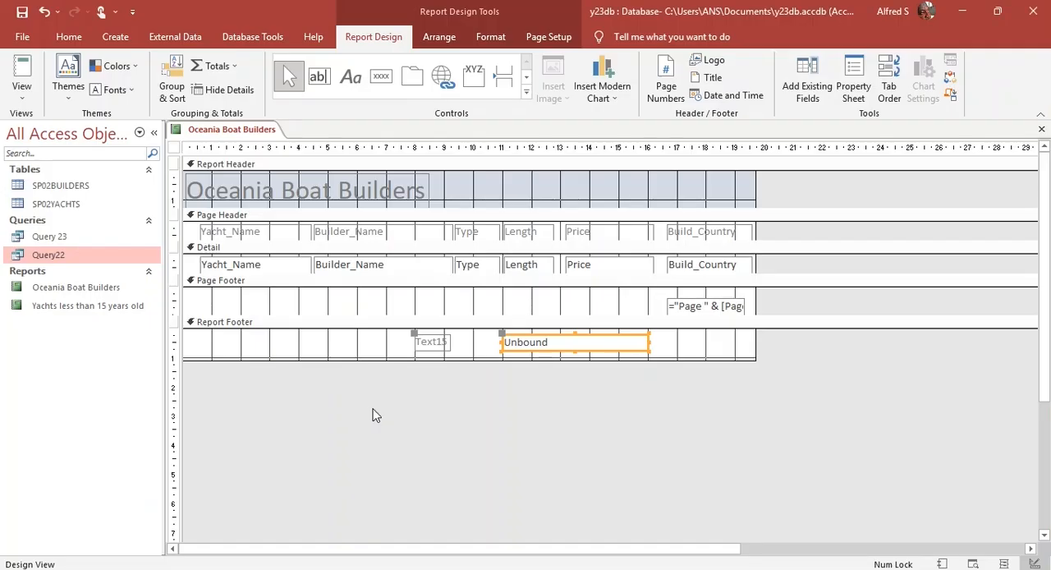
{"action": "right_click", "coordinate": [415, 335]}
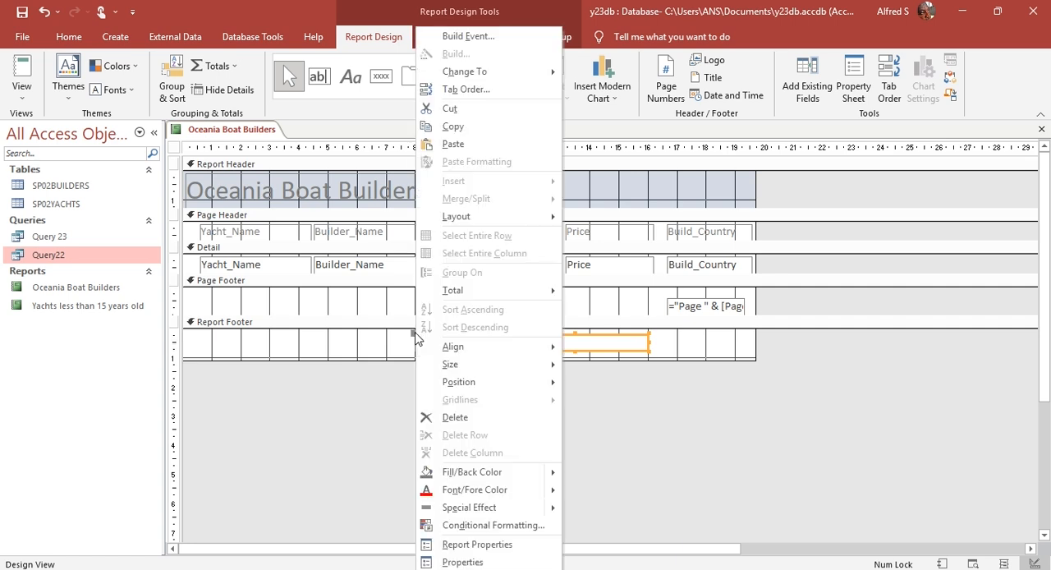
{"action": "left_click", "coordinate": [481, 420]}
{"action": "key", "text": "ctrl+z"}
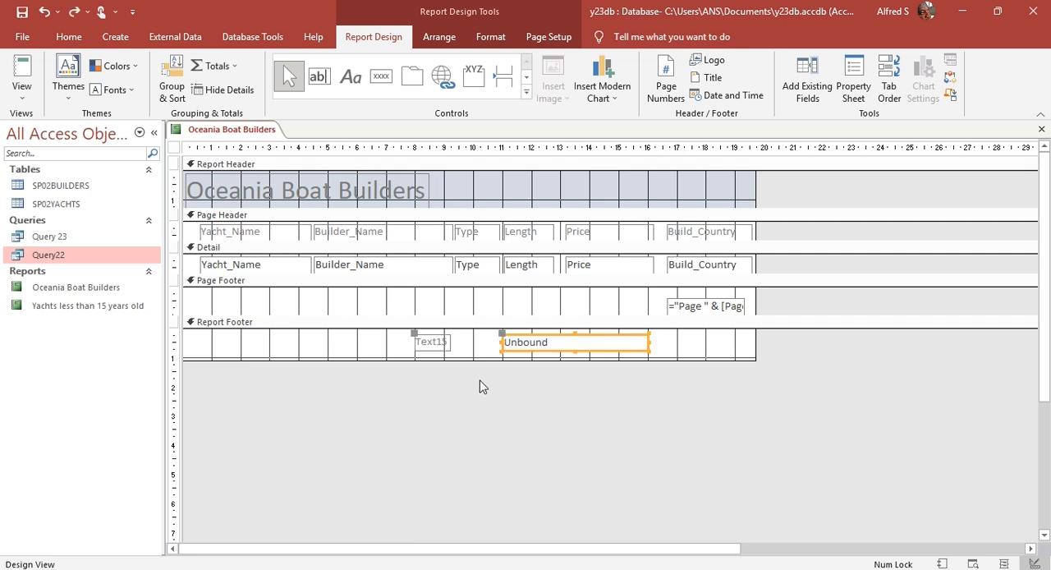
{"action": "left_click", "coordinate": [478, 341]}
{"action": "left_click", "coordinate": [431, 341]}
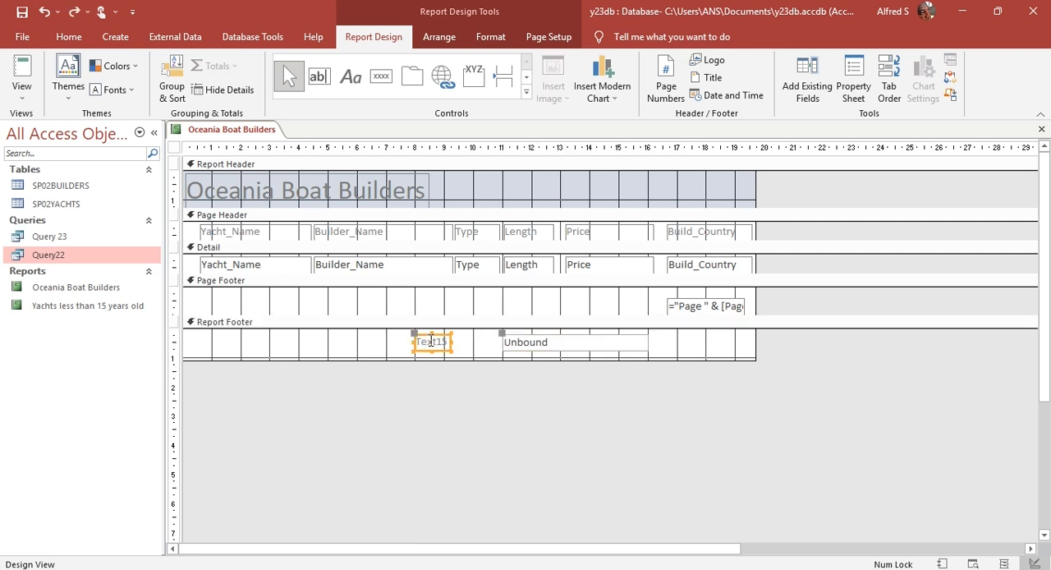
{"action": "left_click", "coordinate": [462, 343]}
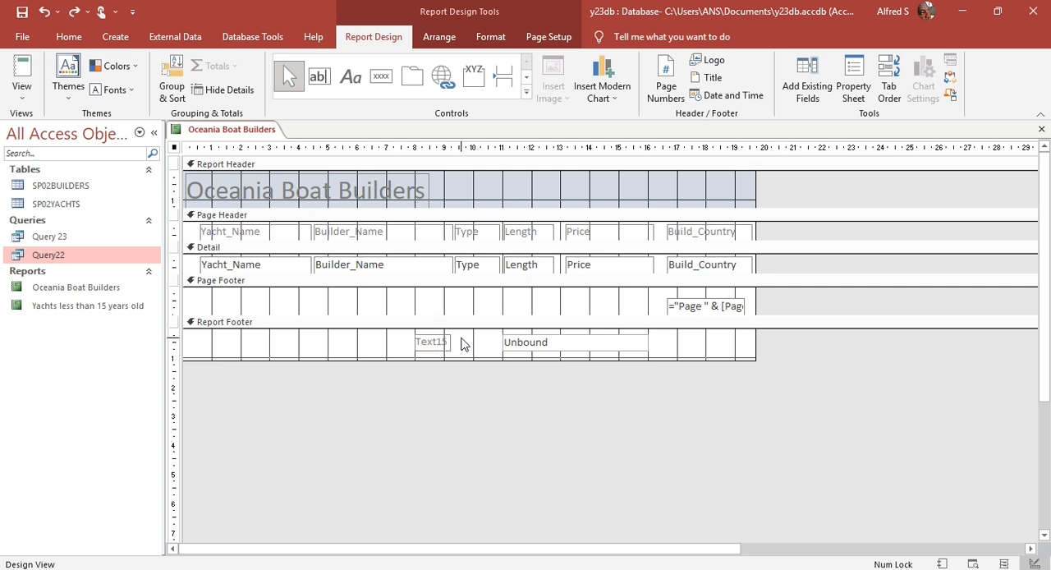
{"action": "left_click", "coordinate": [430, 342]}
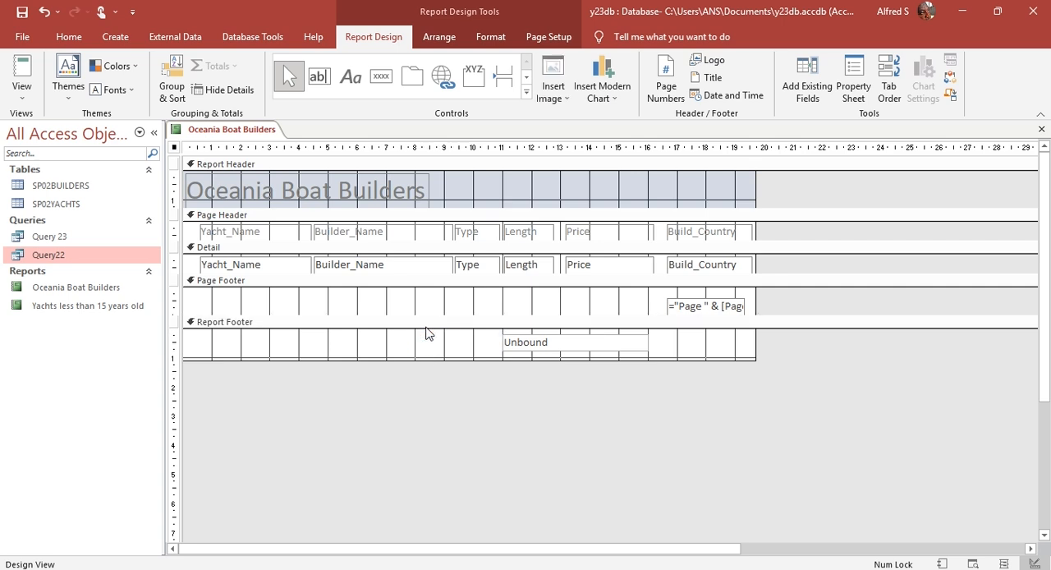
Step: Enter the expression =Avg([Lengt]) in the unbound Report Footer text box
{"action": "left_click", "coordinate": [525, 342]}
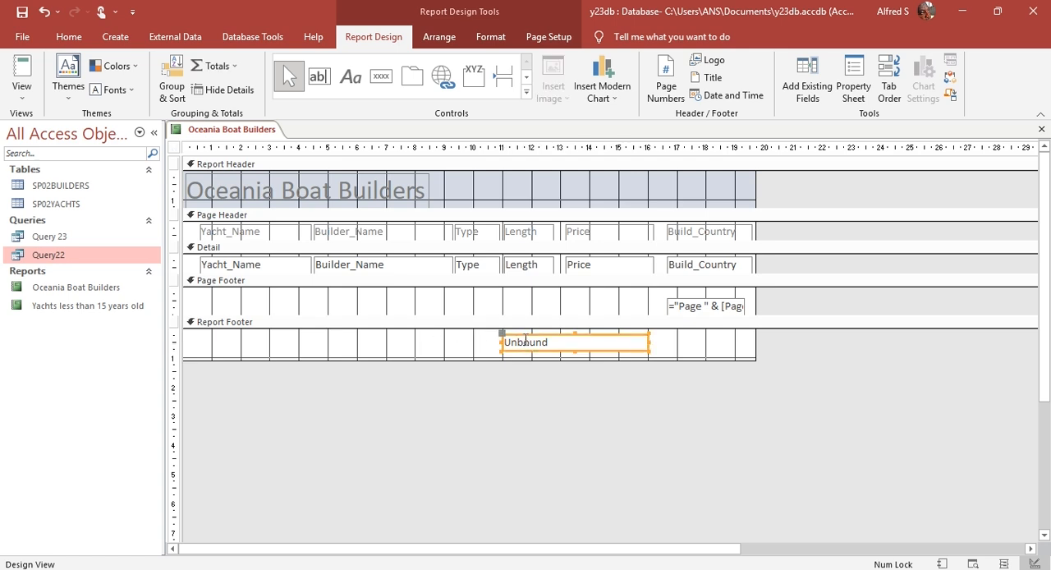
{"action": "left_click", "coordinate": [568, 339]}
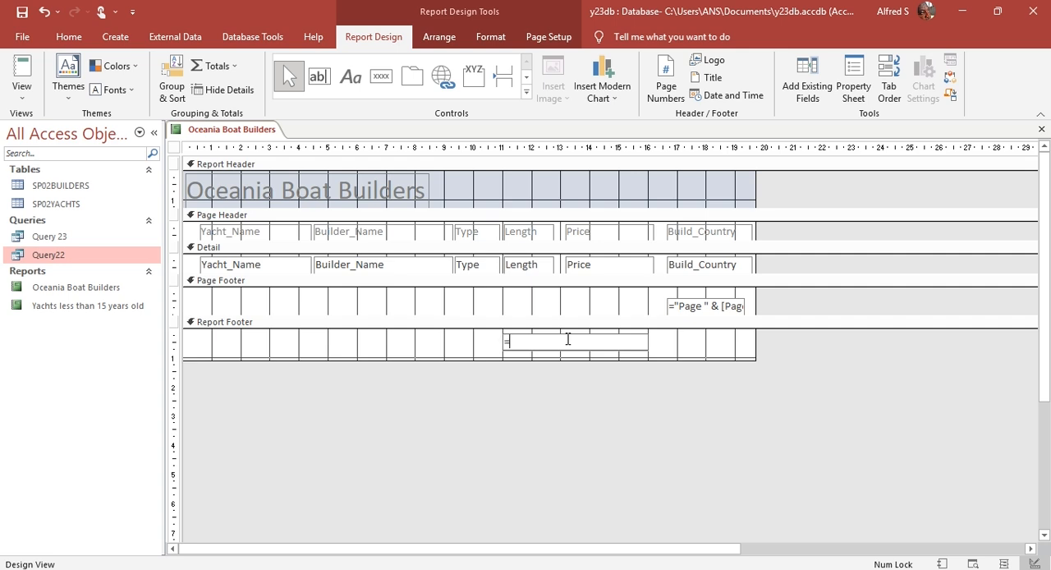
{"action": "type", "text": "=Avg"}
{"action": "left_click", "coordinate": [531, 343]}
{"action": "type", "text": "]"}
{"action": "type", "text": "Le"}
{"action": "type", "text": "ng"}
{"action": "type", "text": "th"}
{"action": "left_click", "coordinate": [676, 355]}
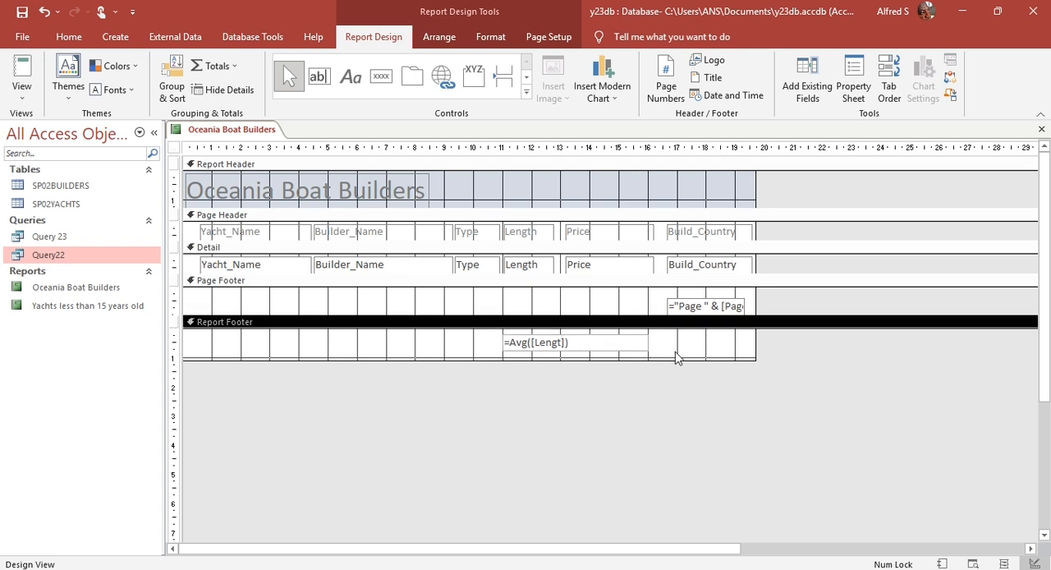
Step: Try Report View, cancel the parameter request, and correct the footer expression to =Avg([Length])
{"action": "left_click", "coordinate": [22, 72]}
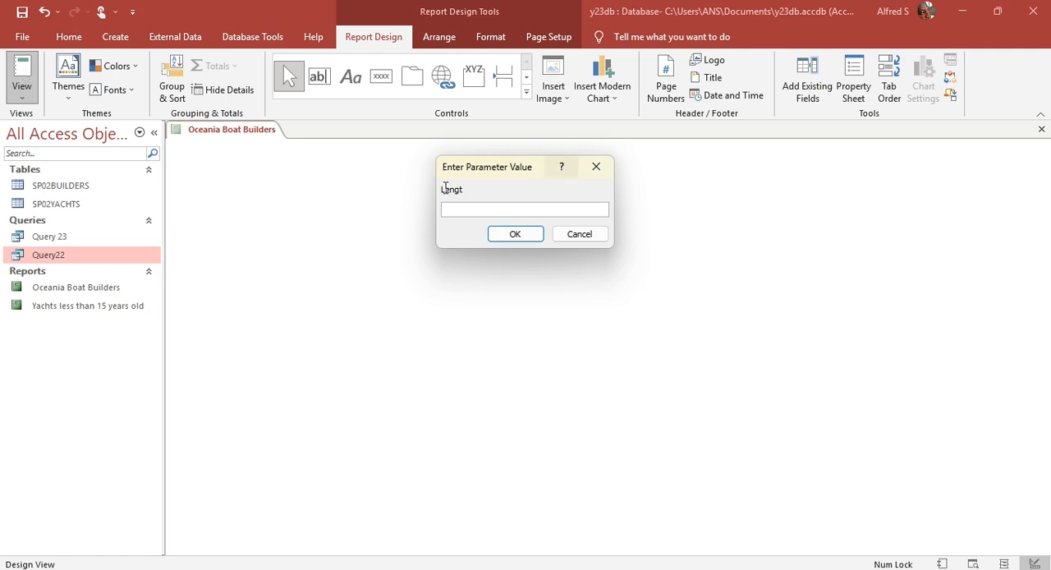
{"action": "left_click_drag", "start_coordinate": [463, 189], "coordinate": [440, 190]}
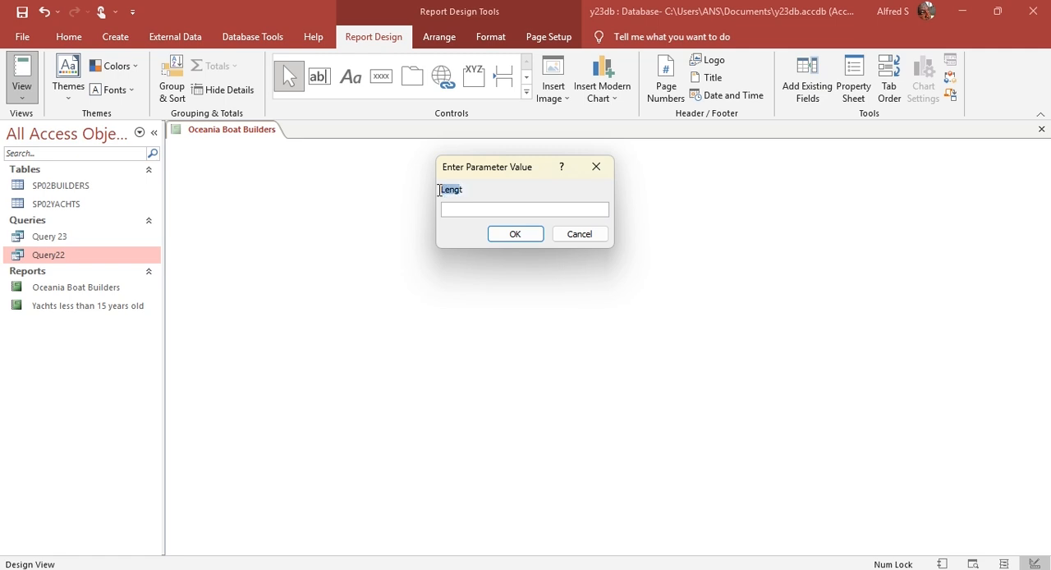
{"action": "left_click", "coordinate": [590, 236]}
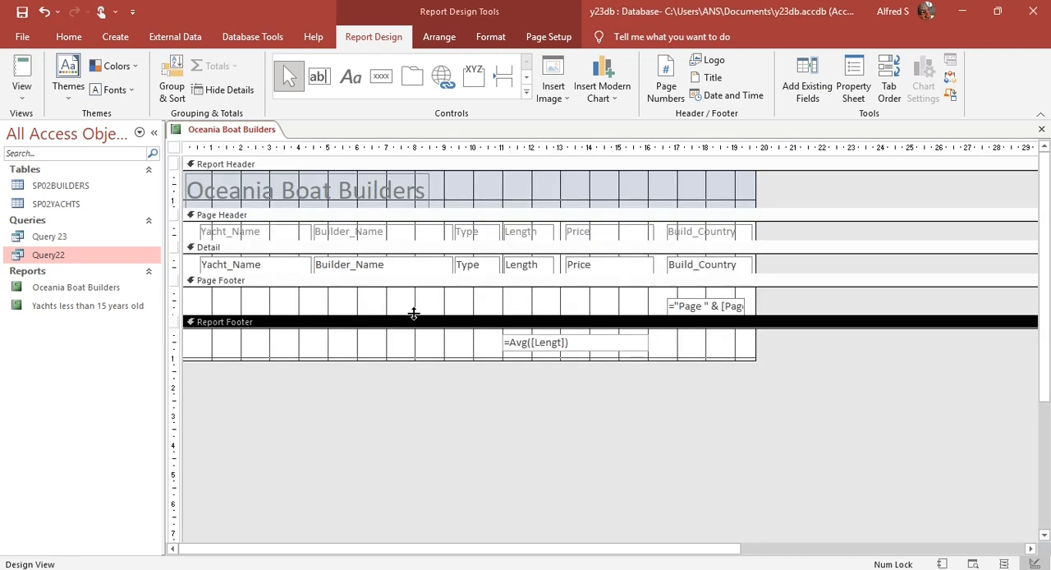
{"action": "double_click", "coordinate": [554, 348]}
{"action": "left_click", "coordinate": [562, 342]}
{"action": "type", "text": "h"}
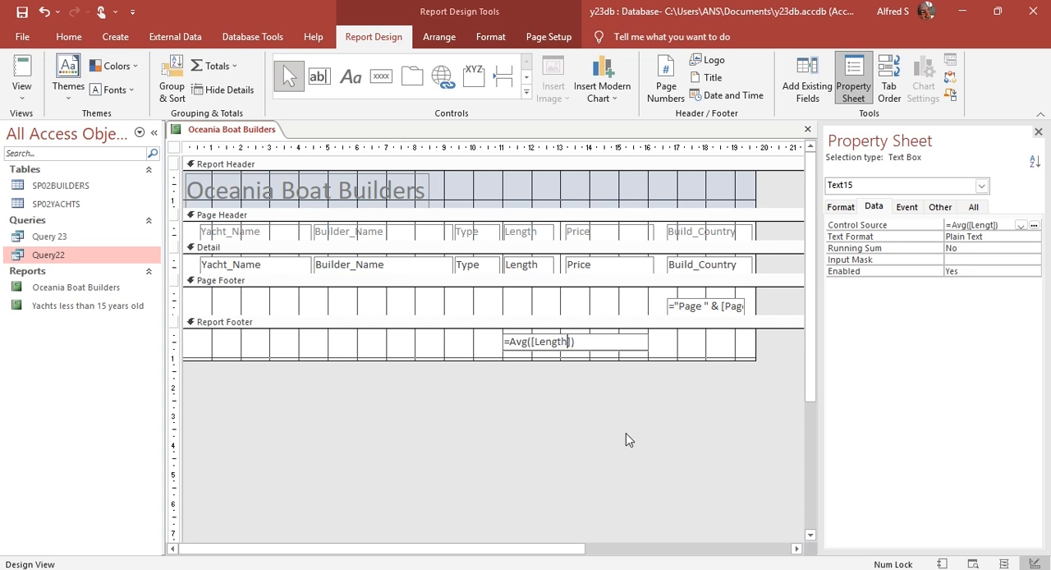
Step: Check the calculated average below the Length column in Report View and return to Design View
{"action": "left_click", "coordinate": [23, 82]}
{"action": "scroll", "coordinate": [511, 305], "scroll_direction": "down", "scroll_amount": 5}
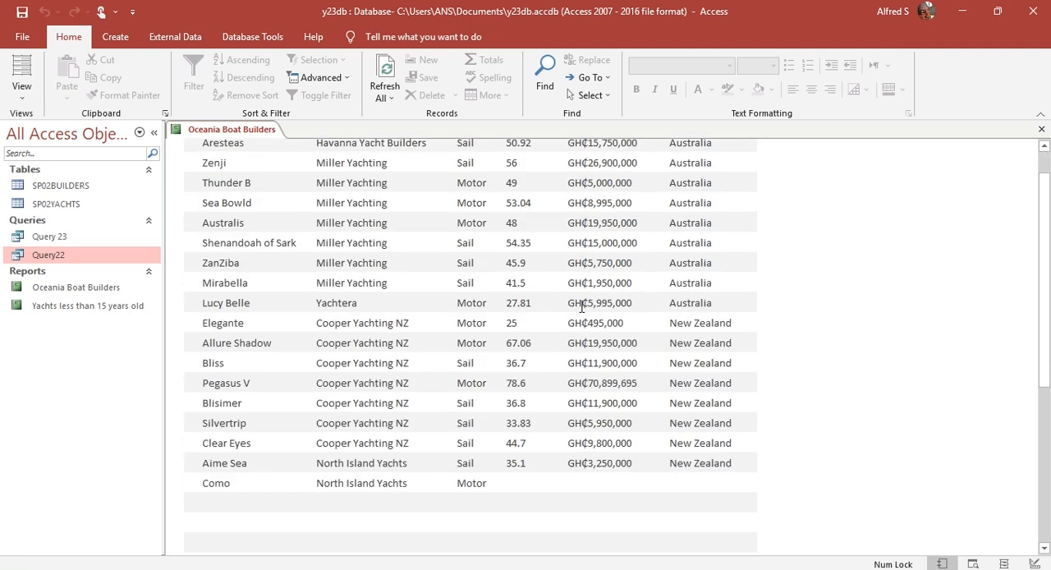
{"action": "scroll", "coordinate": [580, 312], "scroll_direction": "down", "scroll_amount": 2}
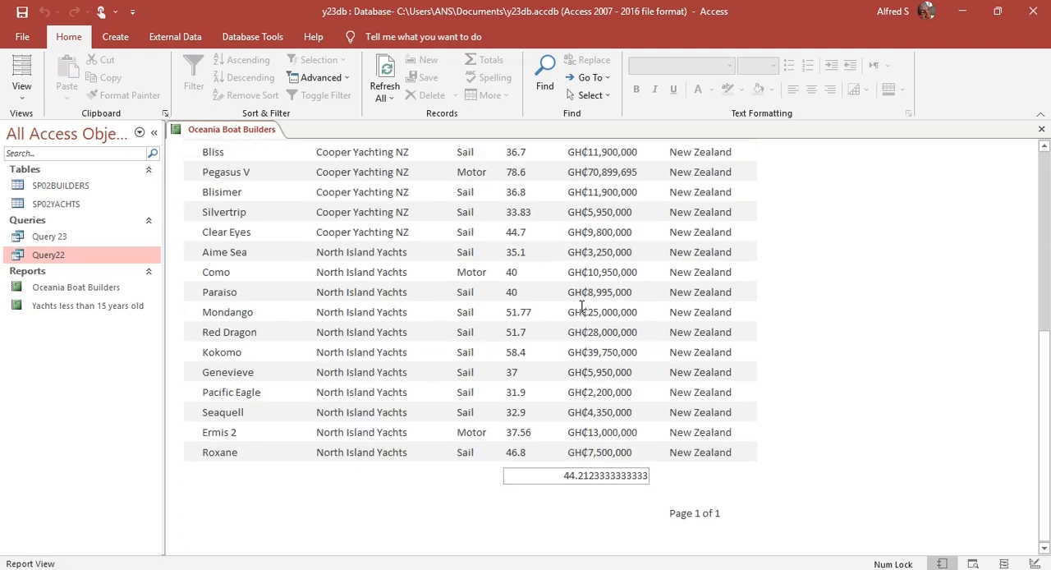
{"action": "left_click", "coordinate": [22, 98]}
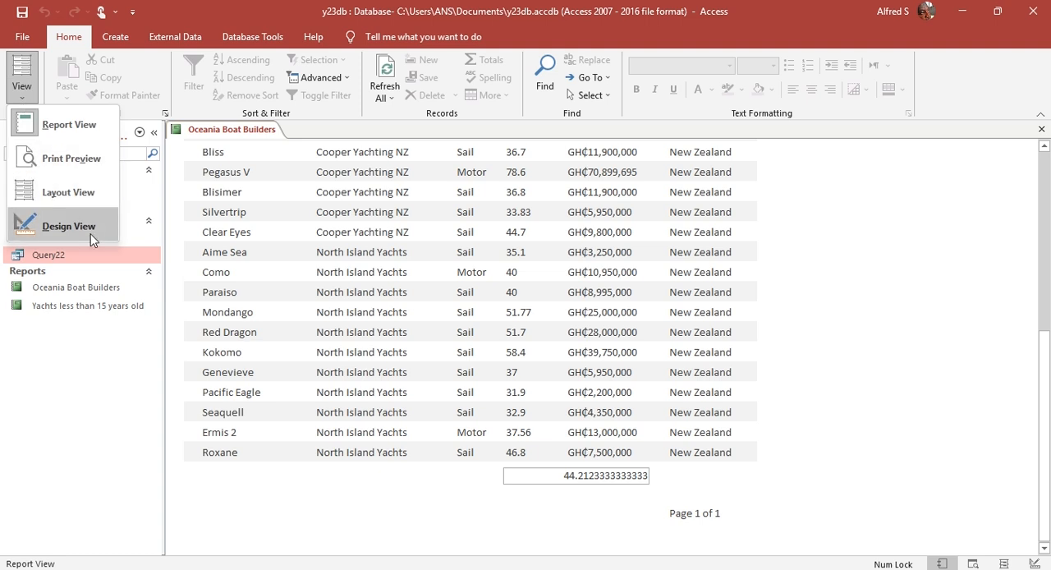
{"action": "left_click", "coordinate": [90, 233]}
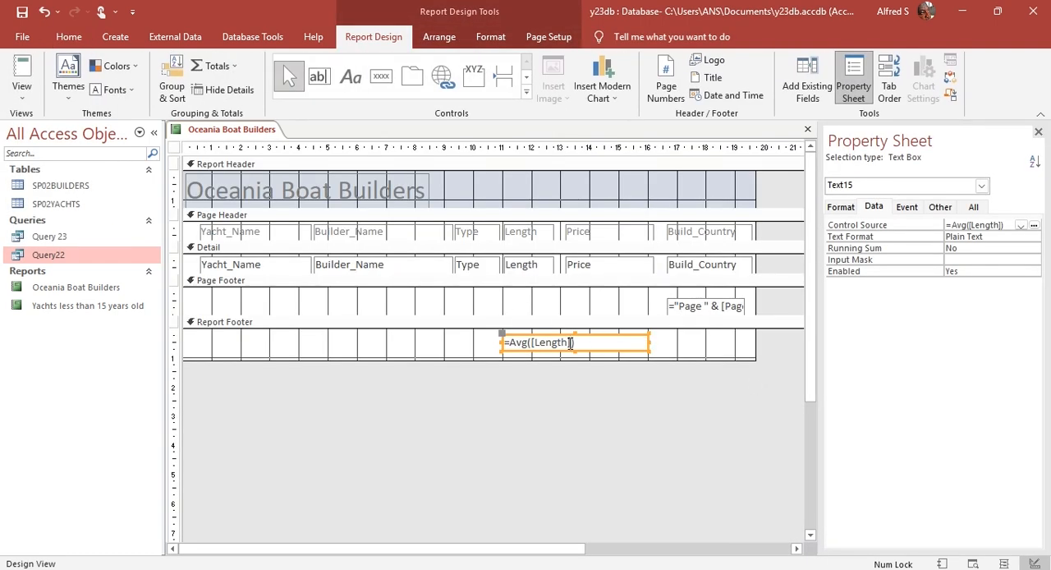
Step: Check the required decimal places in the question and change the footer expression to =Round(Avg([Length]),1)
{"action": "key", "text": "alt+Tab"}
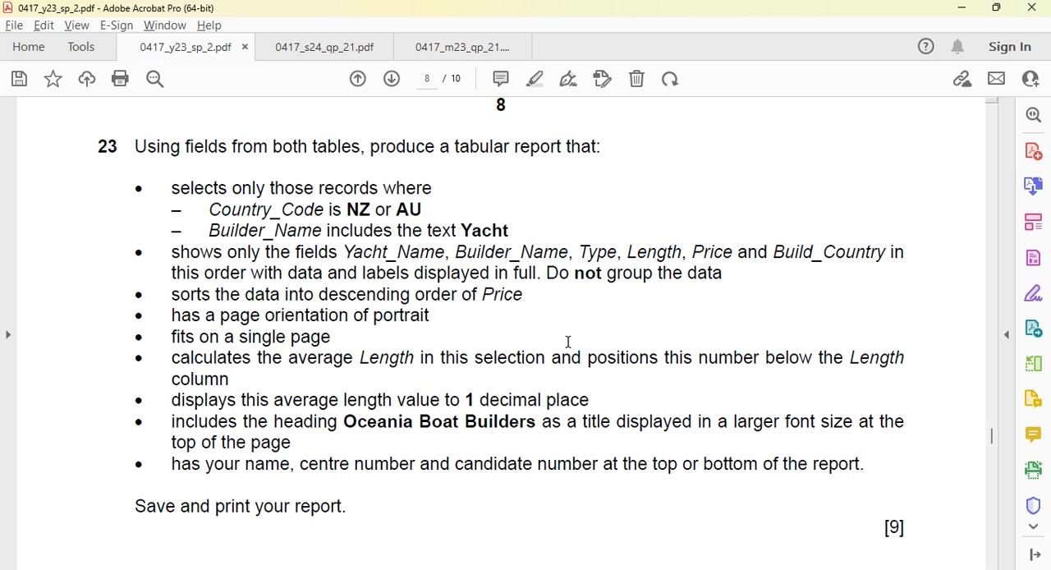
{"action": "key", "text": "alt+Tab"}
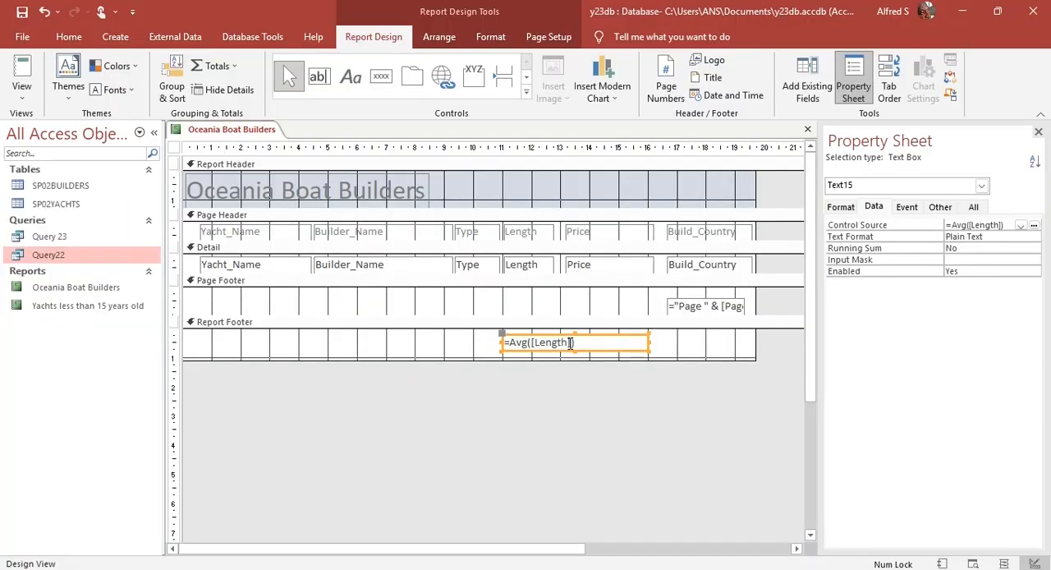
{"action": "left_click", "coordinate": [513, 342]}
{"action": "type", "text": "Round("}
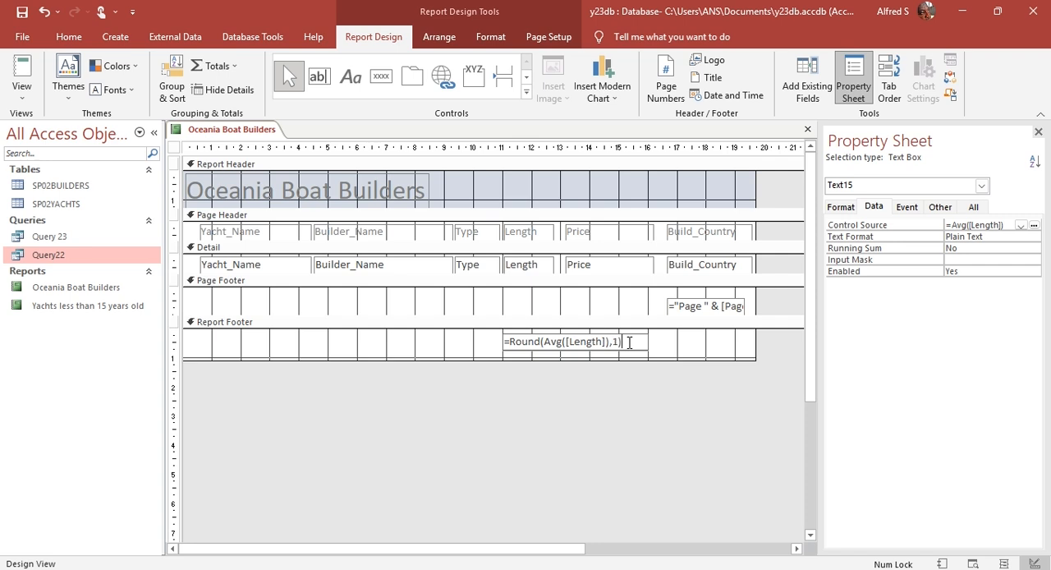
{"action": "left_click_drag", "start_coordinate": [541, 343], "coordinate": [613, 341]}
{"action": "left_click", "coordinate": [559, 342]}
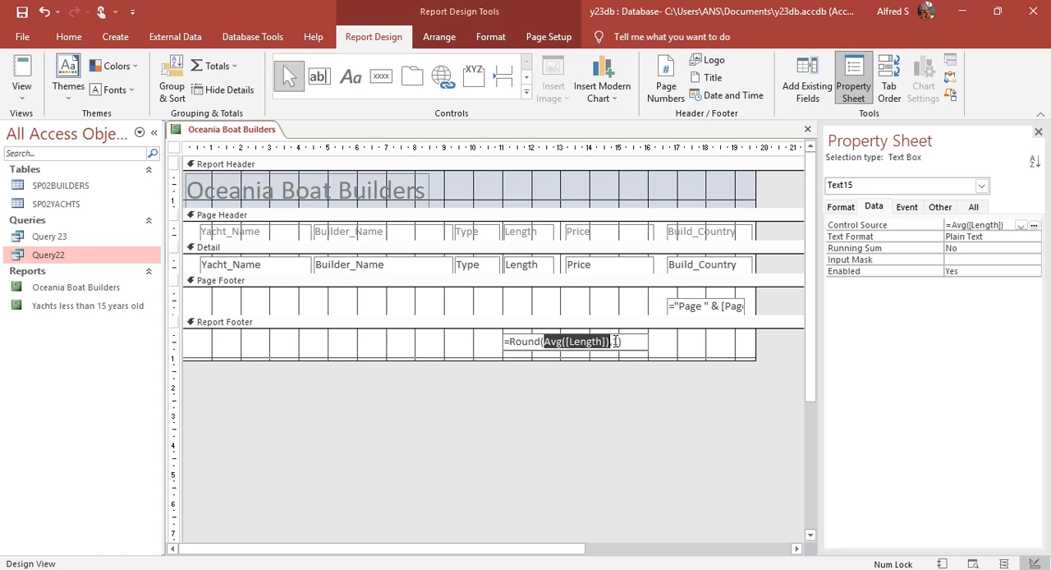
{"action": "left_click", "coordinate": [664, 342]}
Step: Check the rounded average below the Length column in Report View and return to Design View
{"action": "left_click", "coordinate": [24, 69]}
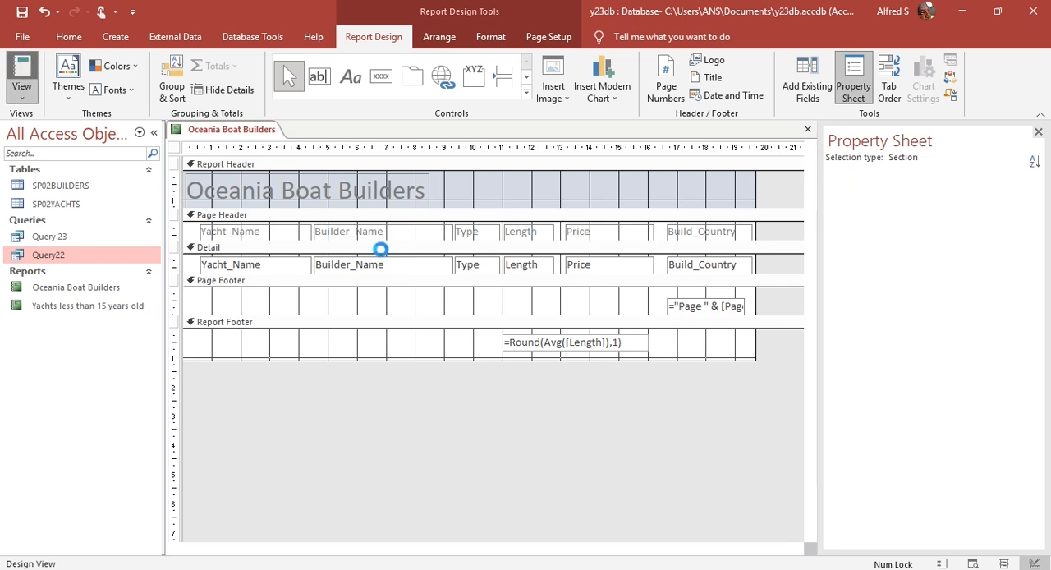
{"action": "scroll", "coordinate": [405, 300], "scroll_direction": "down", "scroll_amount": 6}
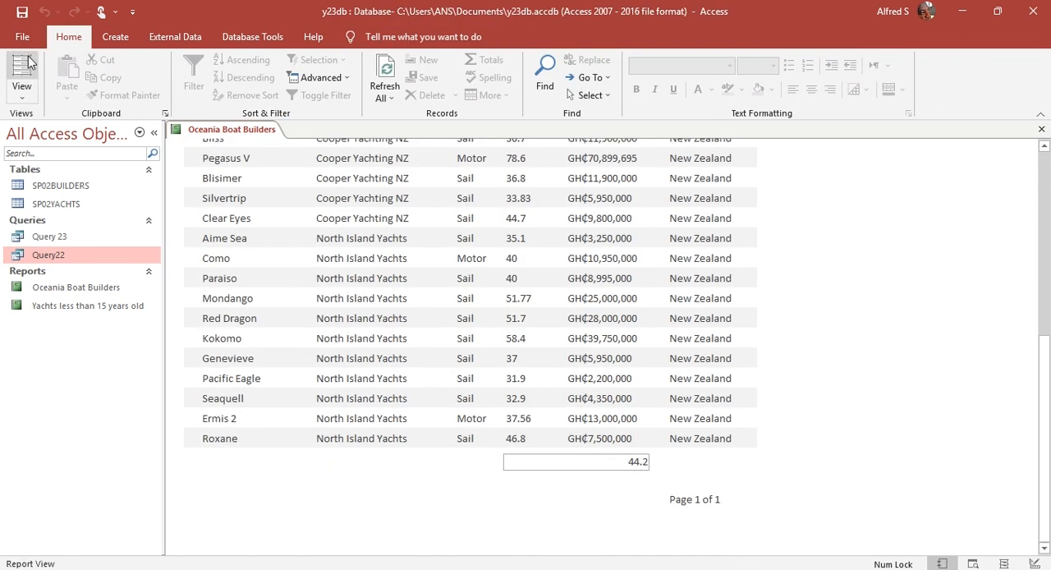
{"action": "left_click", "coordinate": [23, 90]}
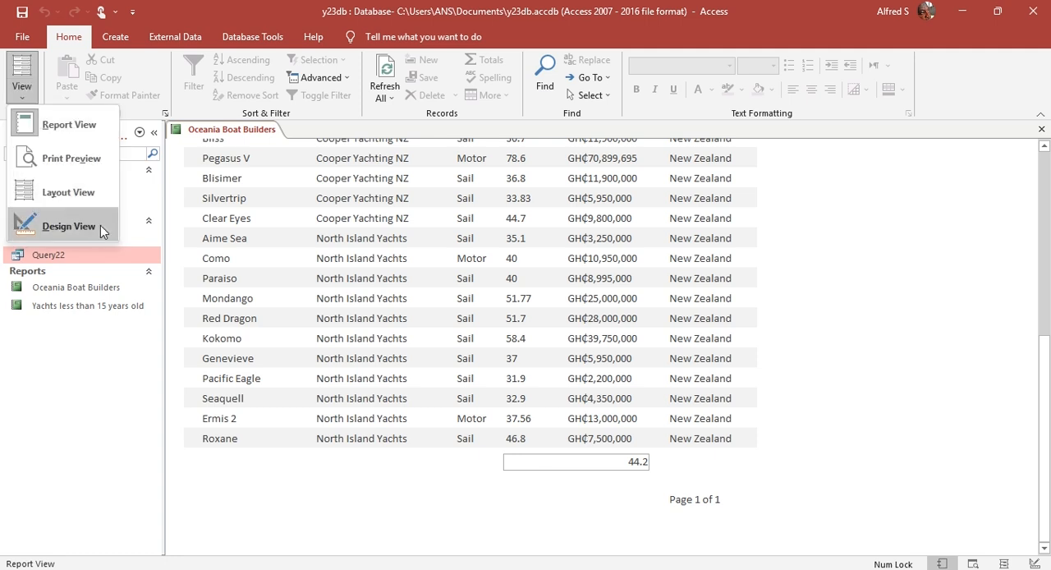
{"action": "left_click", "coordinate": [101, 224]}
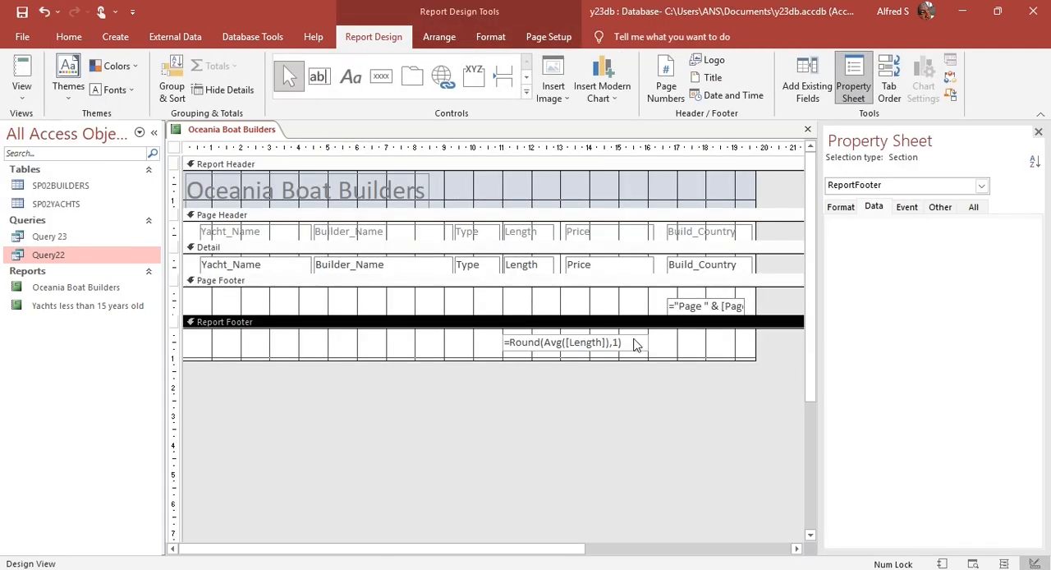
Step: Narrow the Report Footer average text box to the width of the Length column and check it in Report View
{"action": "left_click", "coordinate": [635, 343]}
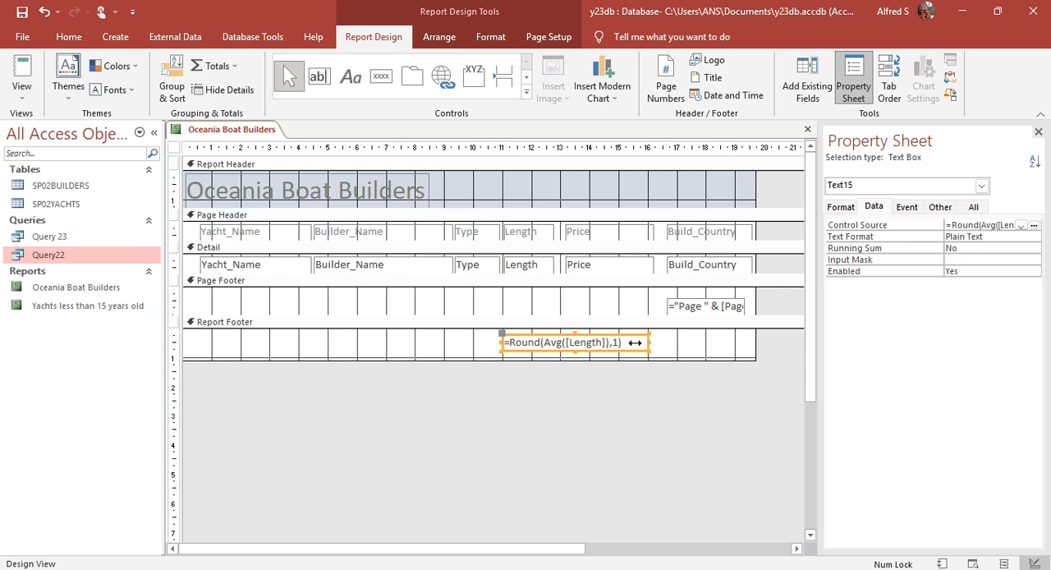
{"action": "left_click", "coordinate": [553, 341]}
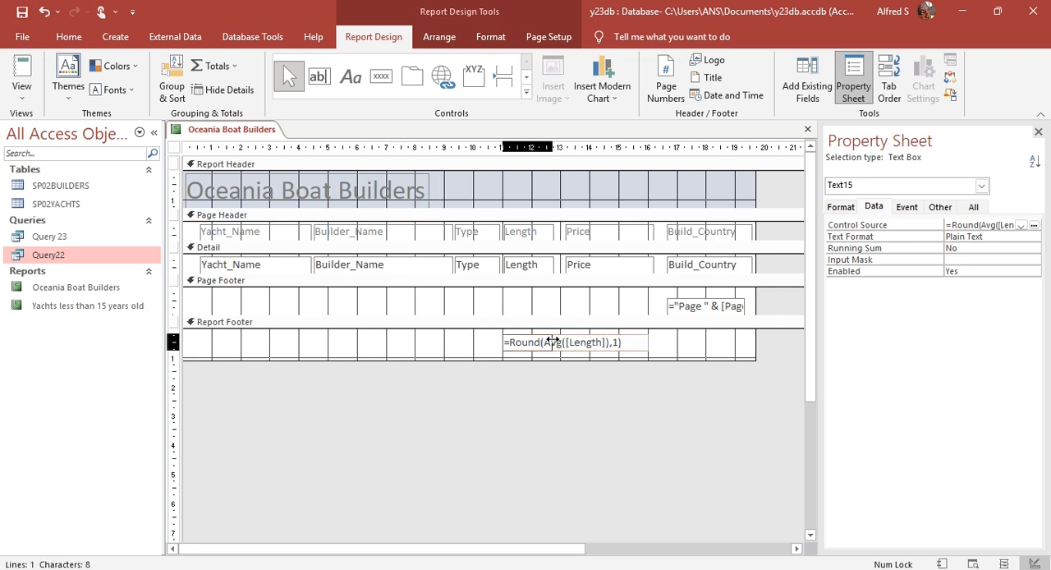
{"action": "key", "text": "Escape"}
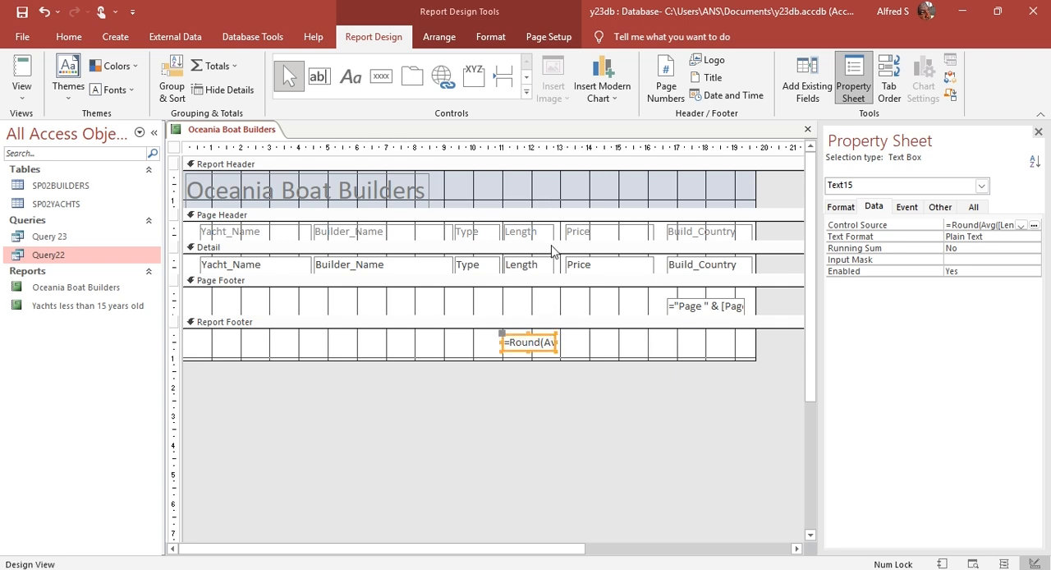
{"action": "left_click", "coordinate": [552, 340]}
{"action": "key", "text": "Escape"}
{"action": "left_click", "coordinate": [25, 72]}
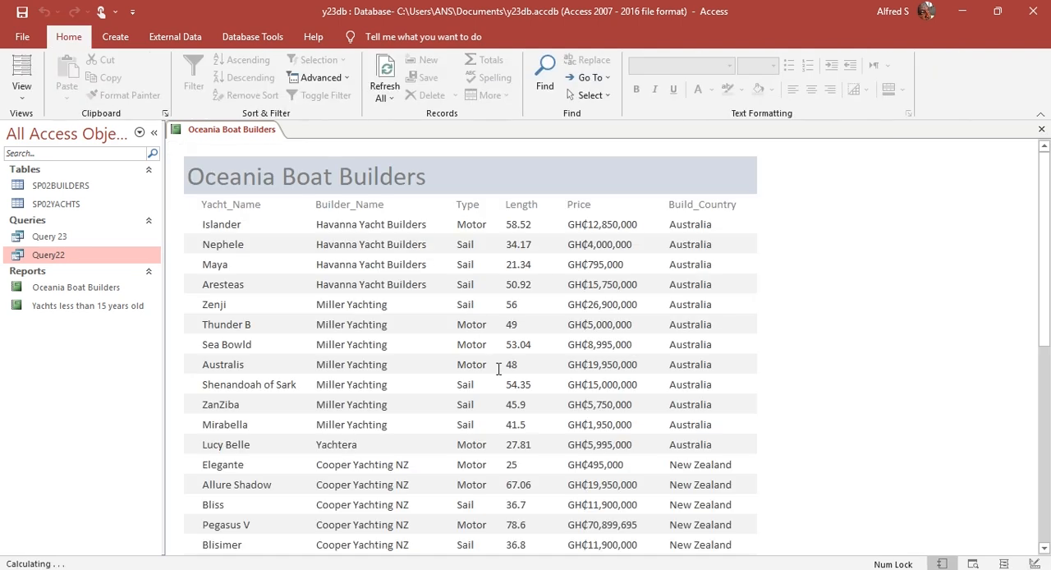
{"action": "scroll", "coordinate": [499, 328], "scroll_direction": "down", "scroll_amount": 6}
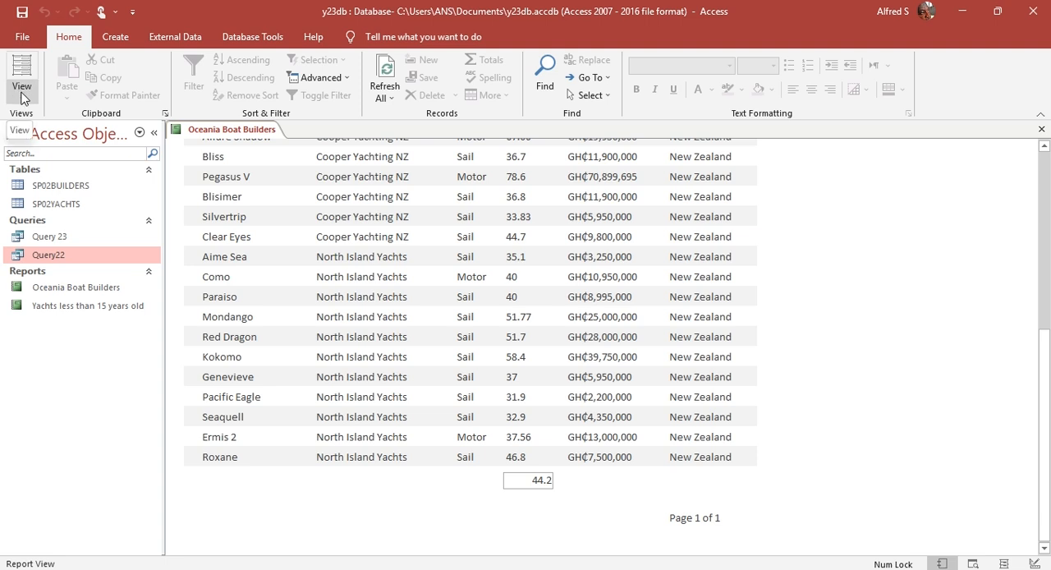
{"action": "left_click", "coordinate": [530, 480]}
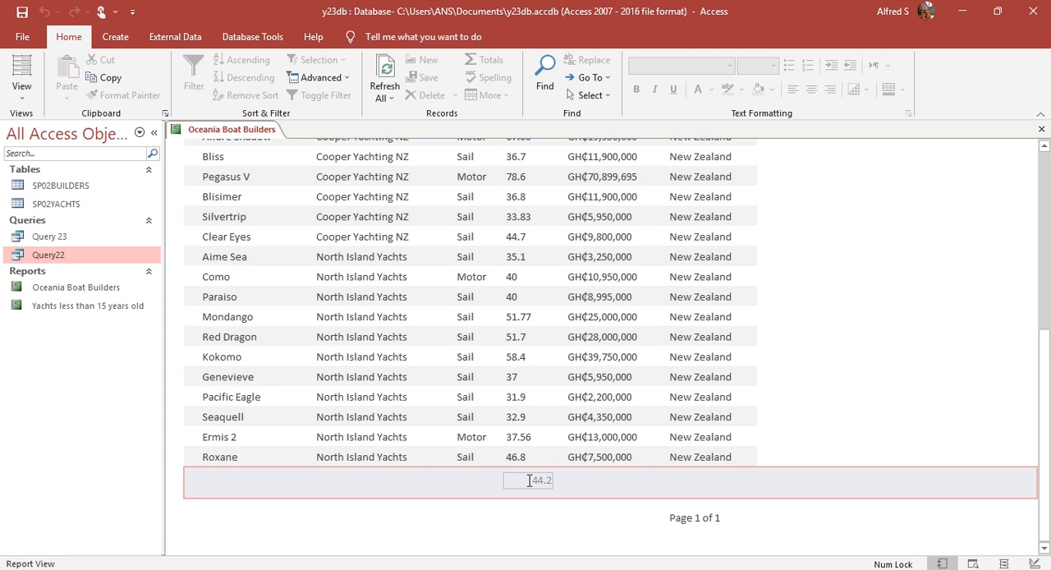
{"action": "left_click", "coordinate": [529, 480]}
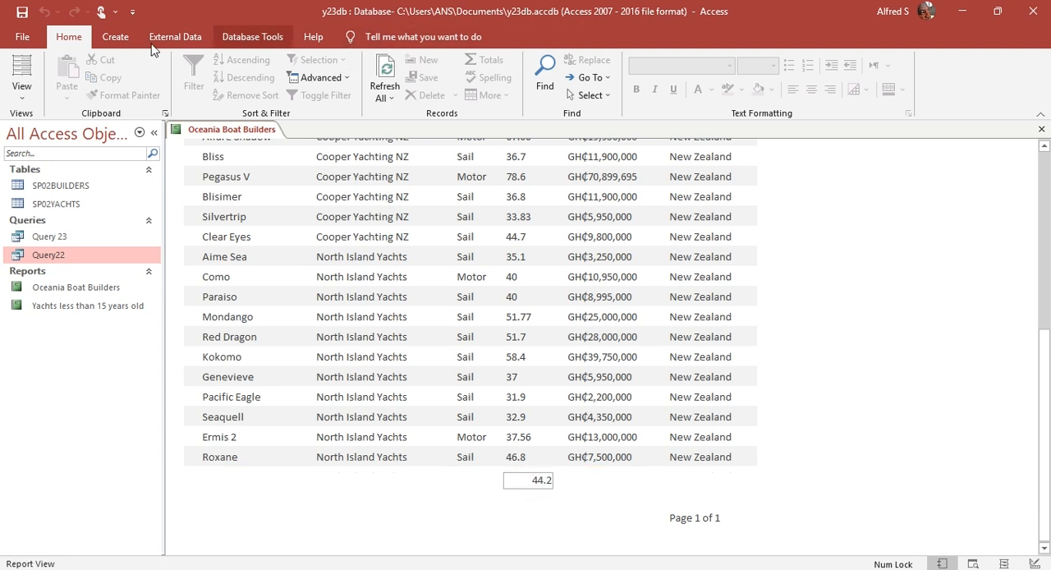
Step: In Layout View, left-align the average value and nudge its box to line up with the Length values
{"action": "left_click", "coordinate": [21, 68]}
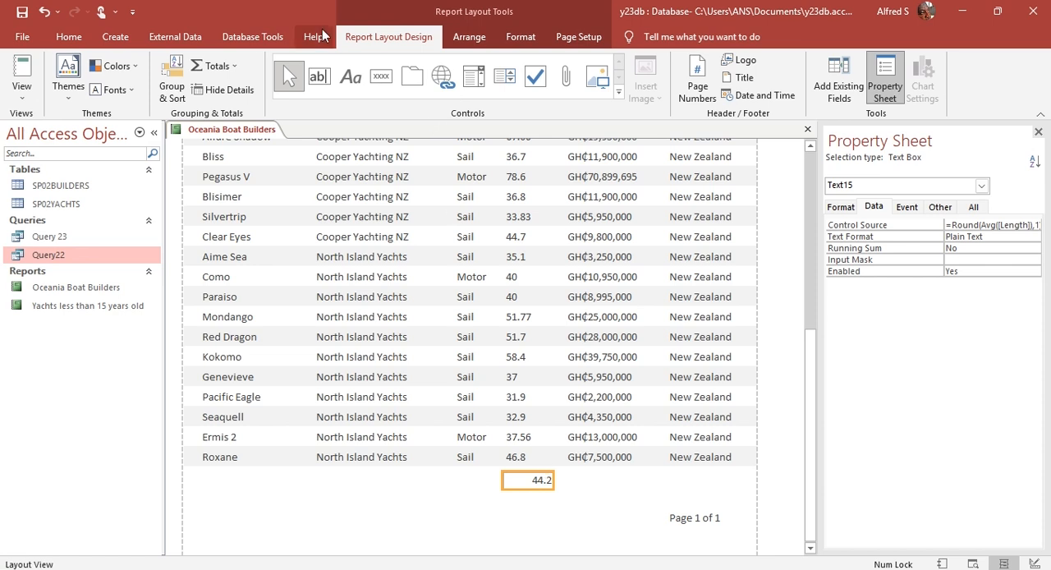
{"action": "left_click", "coordinate": [519, 37]}
{"action": "left_click", "coordinate": [244, 90]}
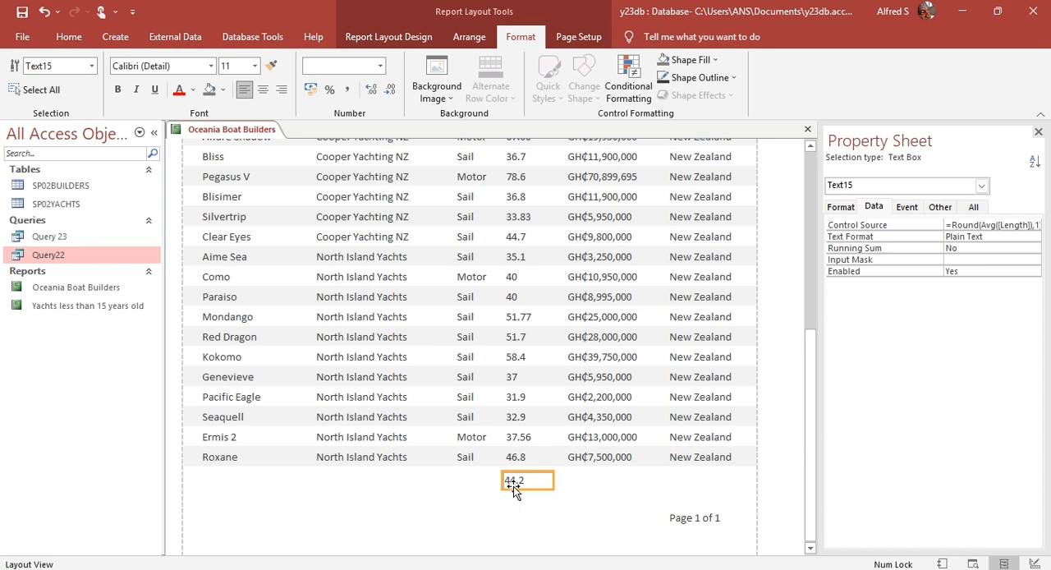
{"action": "left_click_drag", "start_coordinate": [502, 480], "coordinate": [503, 480]}
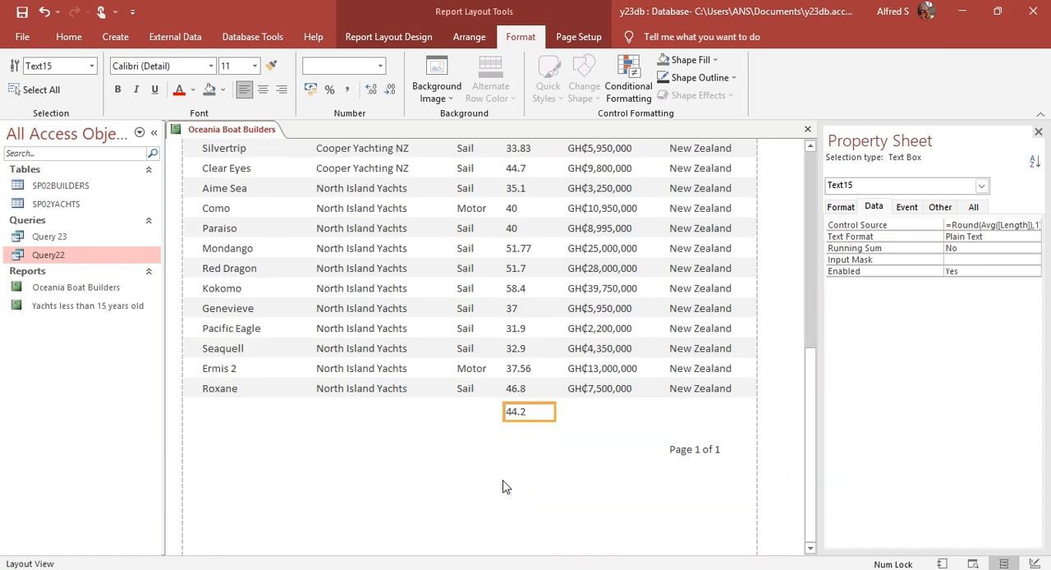
{"action": "left_click", "coordinate": [417, 39]}
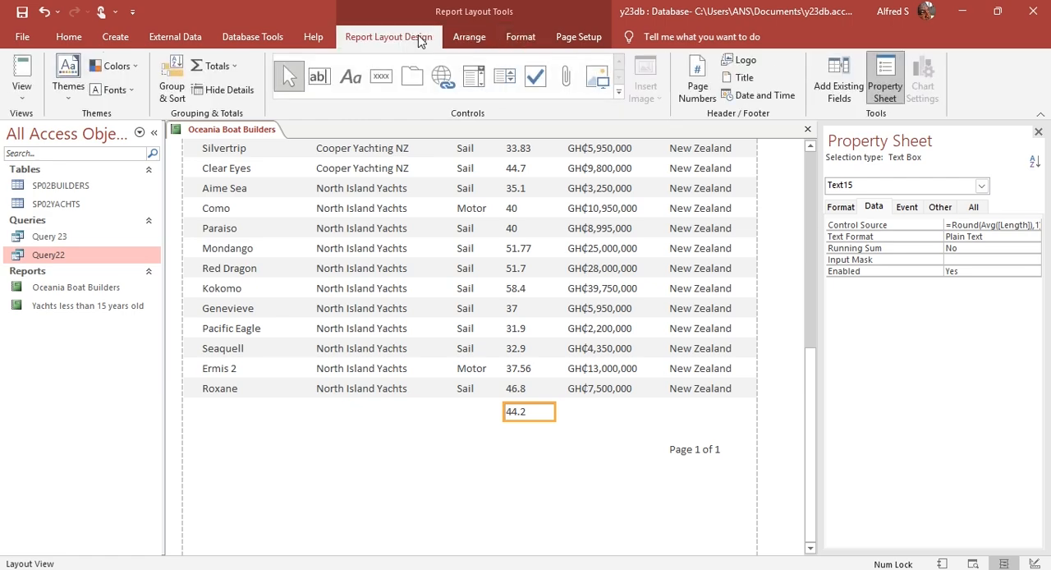
Step: Check the candidate details requirement in question 23, then make room in the Report Header by extending it and moving the title down
{"action": "key", "text": "alt+Tab"}
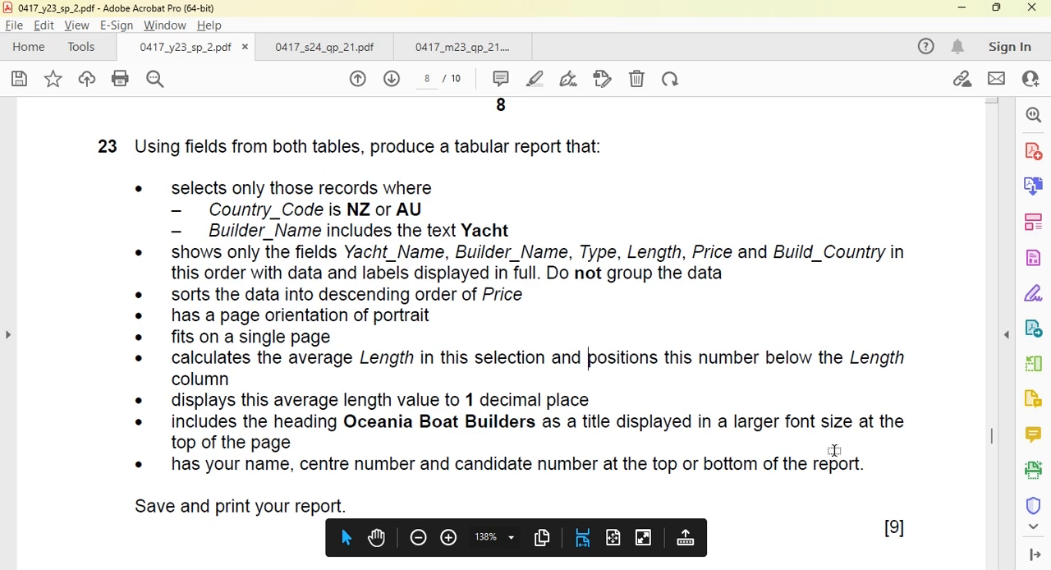
{"action": "key", "text": "alt+Tab"}
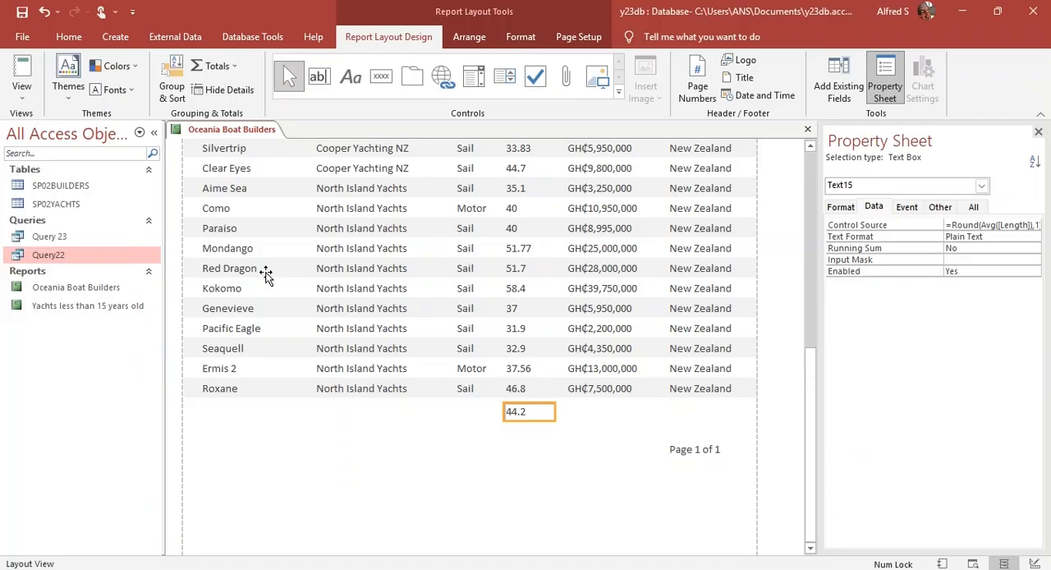
{"action": "scroll", "coordinate": [394, 375], "scroll_direction": "up", "scroll_amount": 8}
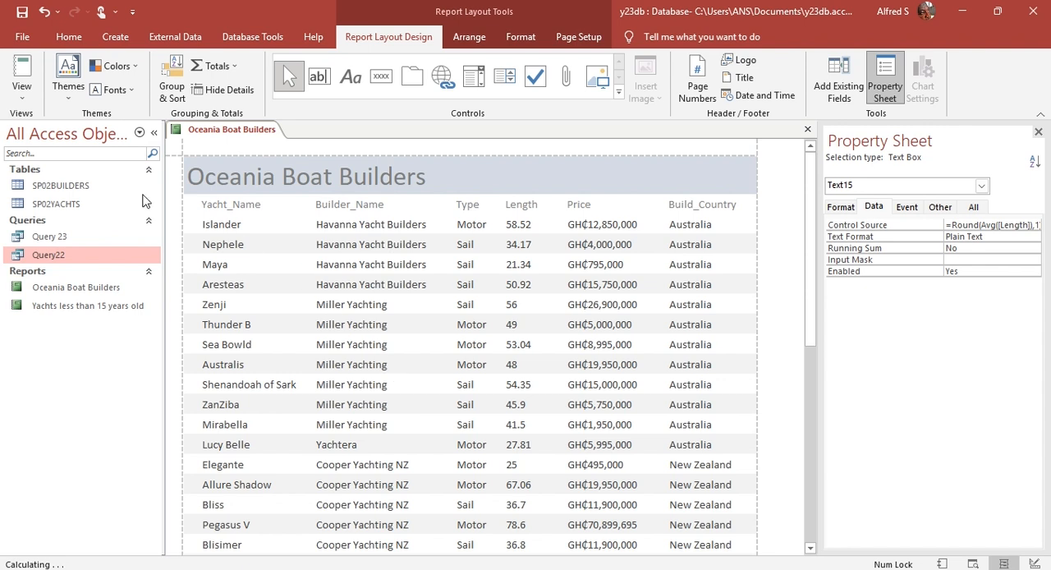
{"action": "left_click", "coordinate": [23, 98]}
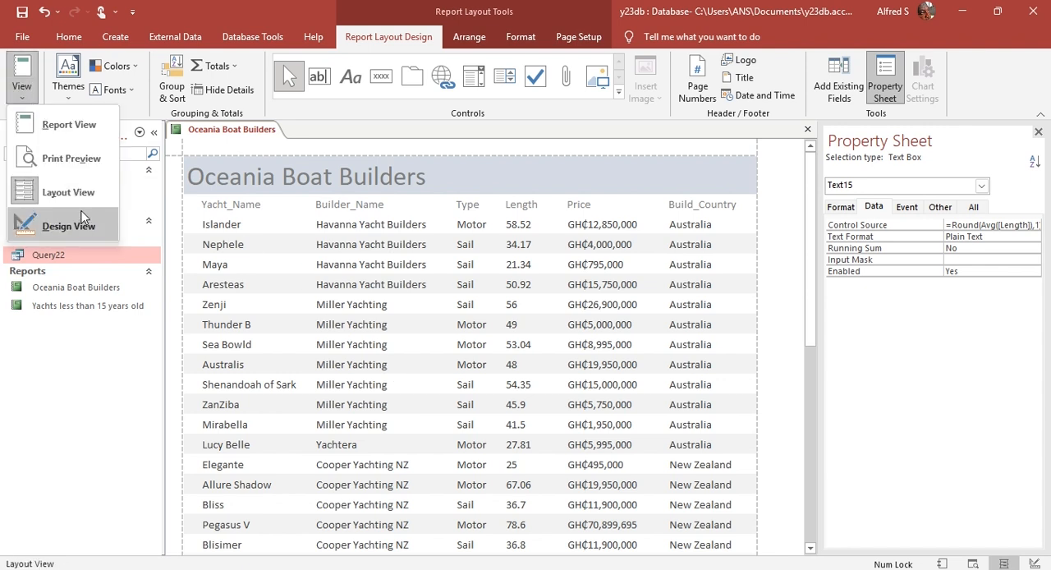
{"action": "left_click", "coordinate": [81, 217]}
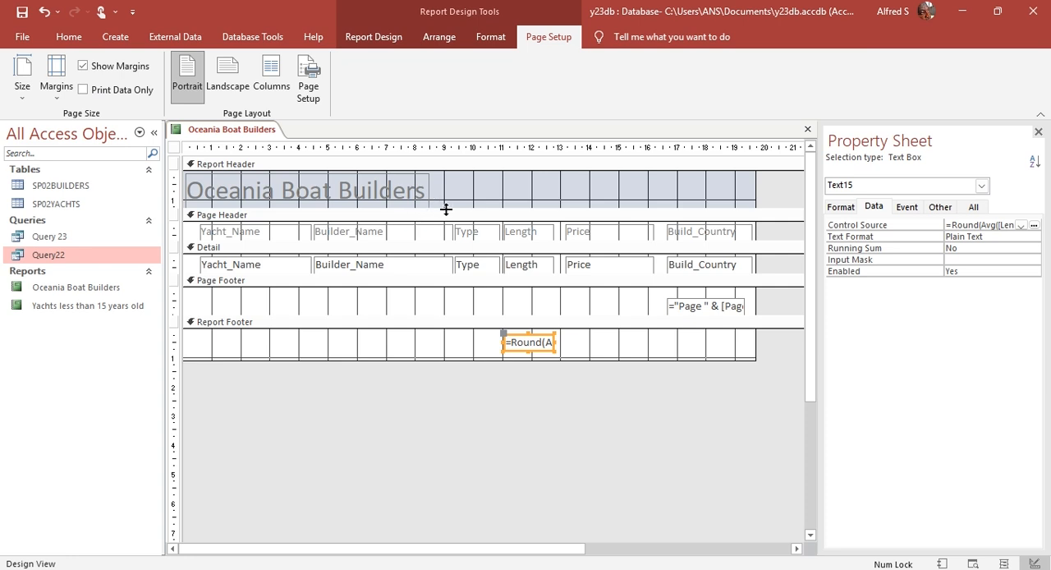
{"action": "left_click_drag", "start_coordinate": [445, 209], "coordinate": [447, 221]}
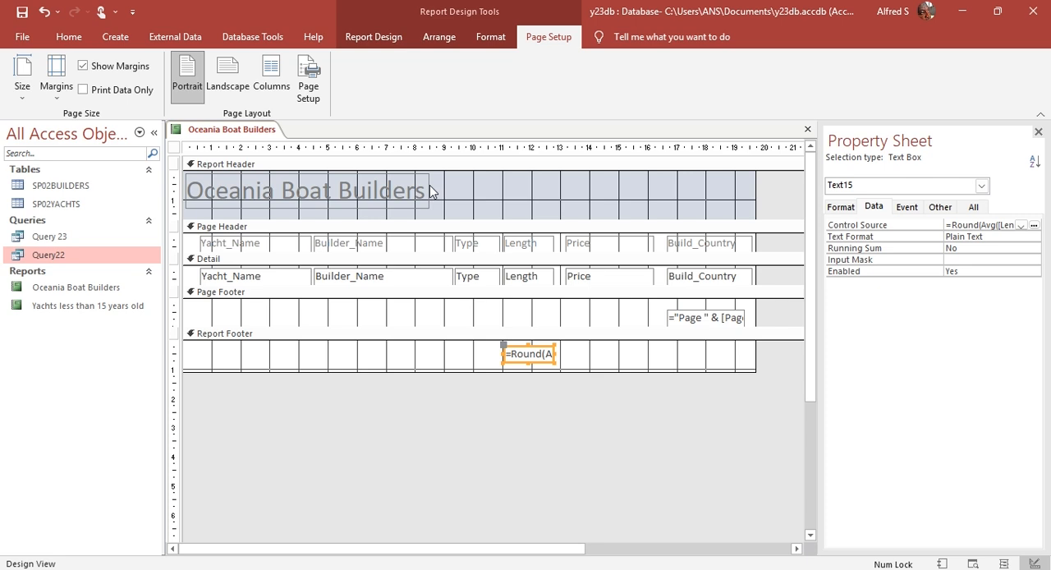
{"action": "left_click", "coordinate": [429, 185]}
{"action": "left_click_drag", "start_coordinate": [429, 185], "coordinate": [429, 186]}
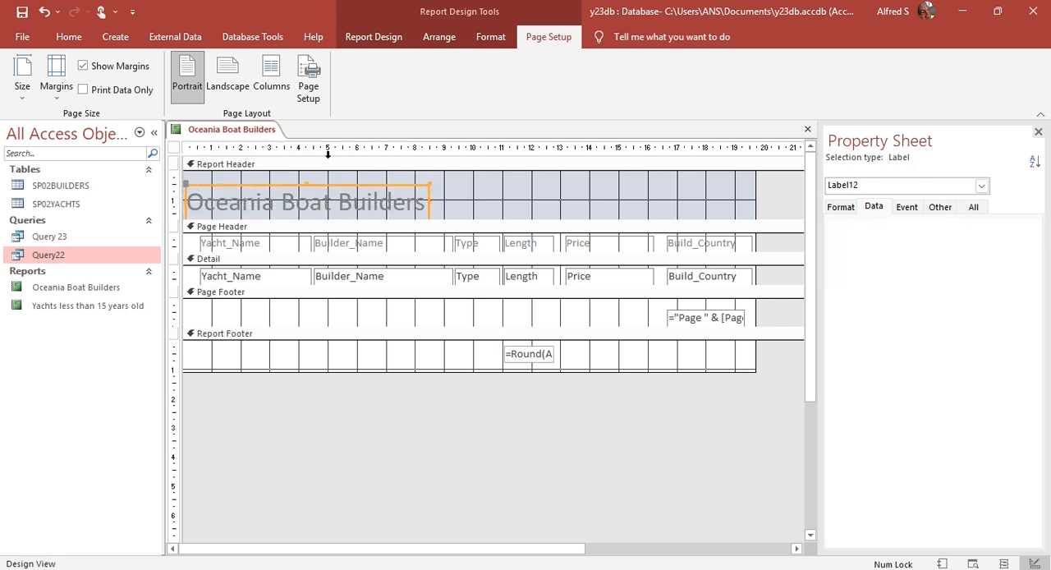
Step: Add a label at the upper right of the Report Header containing the candidate's name, centre number and candidate number
{"action": "left_click", "coordinate": [374, 37]}
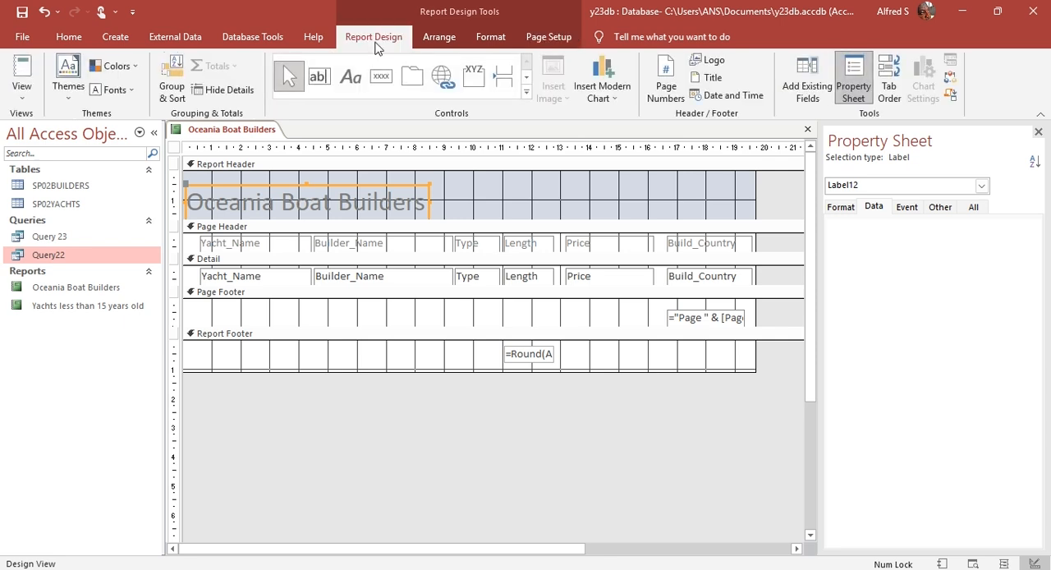
{"action": "left_click", "coordinate": [348, 76]}
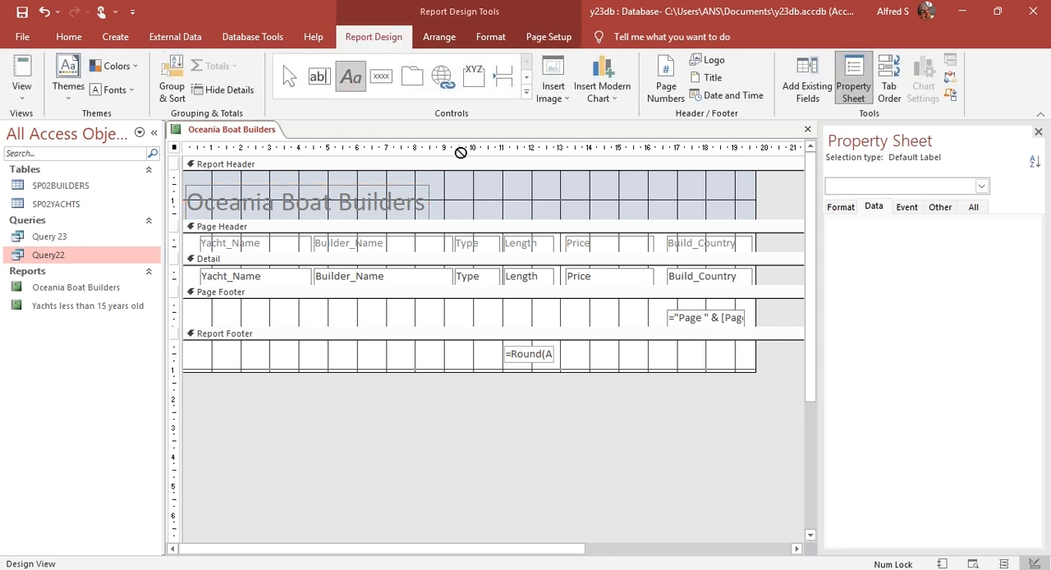
{"action": "left_click_drag", "start_coordinate": [575, 177], "coordinate": [752, 191]}
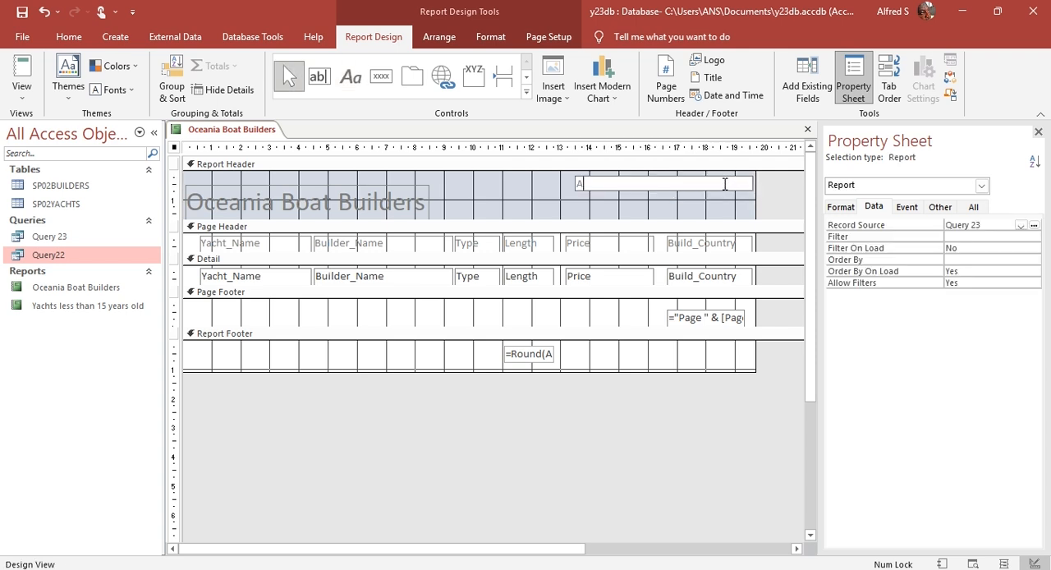
{"action": "type", "text": "ANS GHzzz 0000"}
Step: Narrow the candidate details label to fit its text against the report's right edge and nudge it up slightly
{"action": "left_click", "coordinate": [555, 175]}
{"action": "left_click", "coordinate": [589, 182]}
{"action": "left_click", "coordinate": [669, 188]}
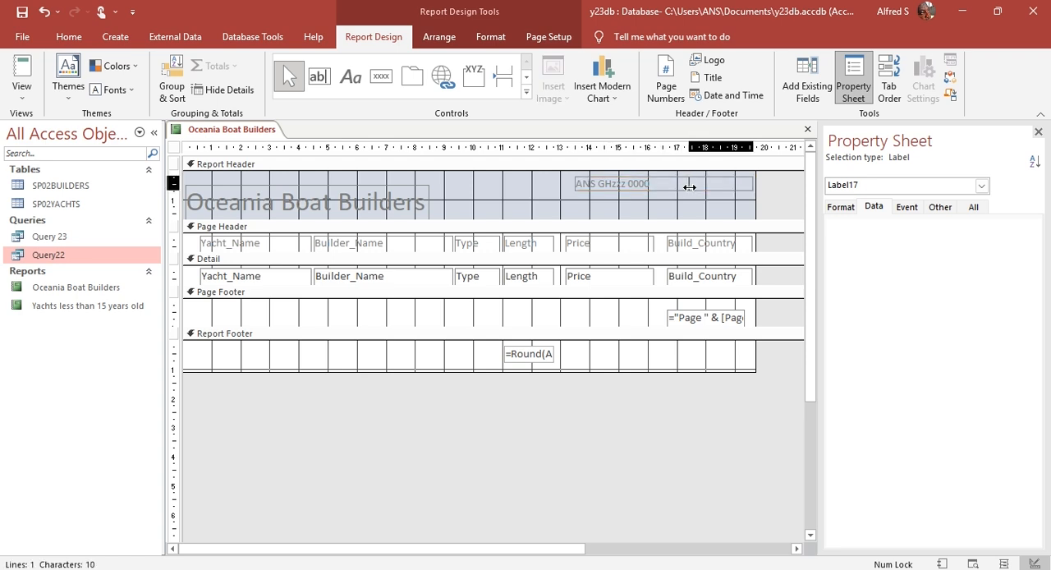
{"action": "left_click_drag", "start_coordinate": [670, 189], "coordinate": [669, 190]}
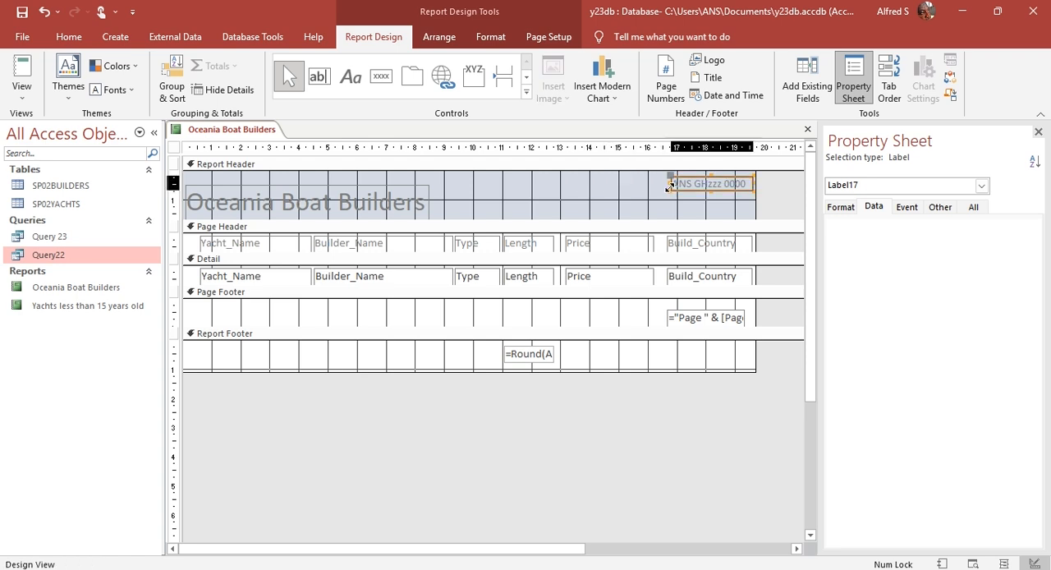
{"action": "key", "text": "Down"}
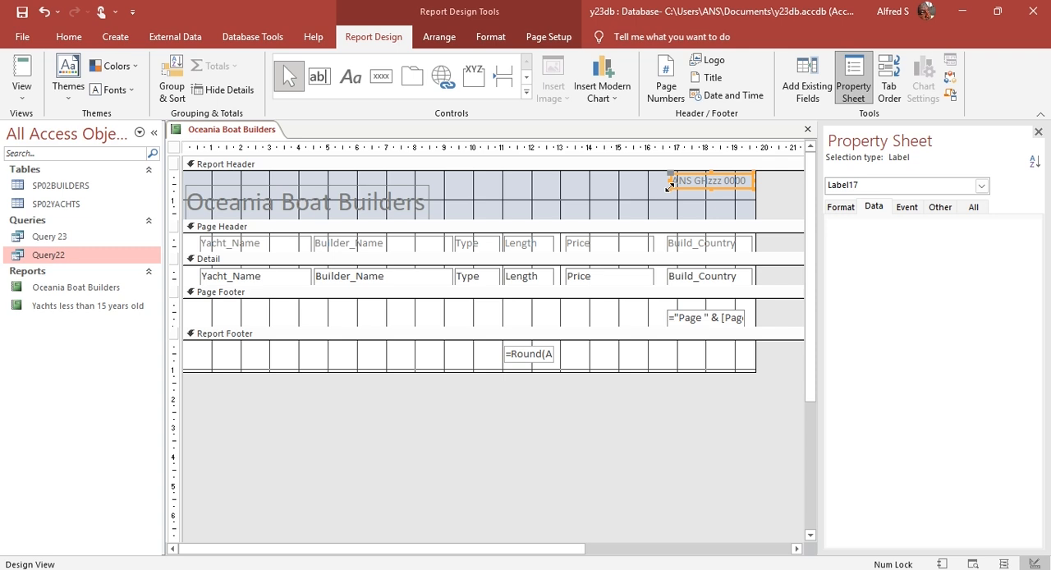
Step: Nudge the Oceania Boat Builders title down slightly in the Report Header
{"action": "left_click", "coordinate": [428, 190]}
{"action": "key", "text": "Down"}
{"action": "key", "text": "Down"}
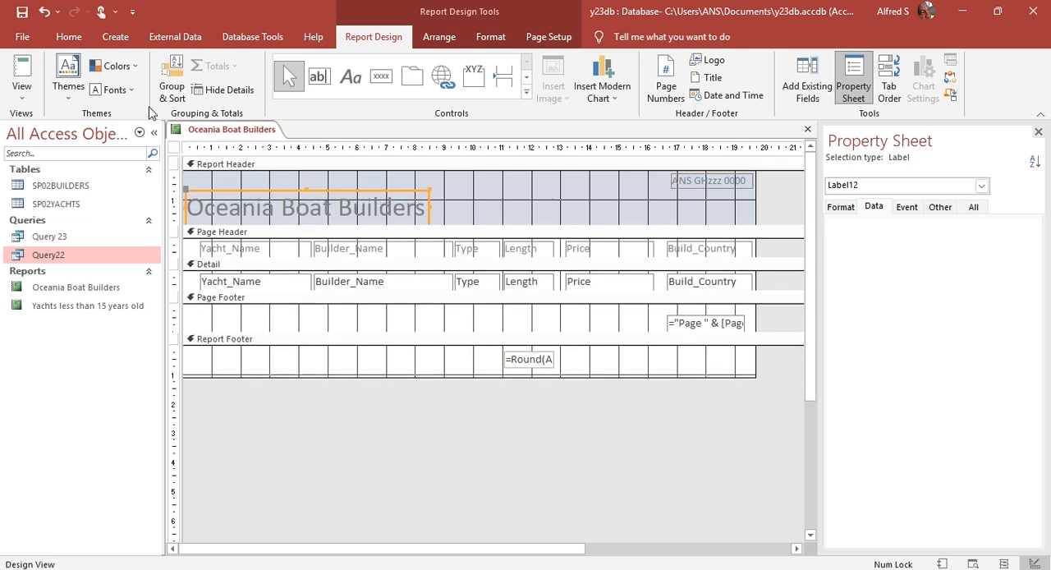
Step: Review the header details, the records and the footer average of the finished report in Report View
{"action": "left_click", "coordinate": [22, 73]}
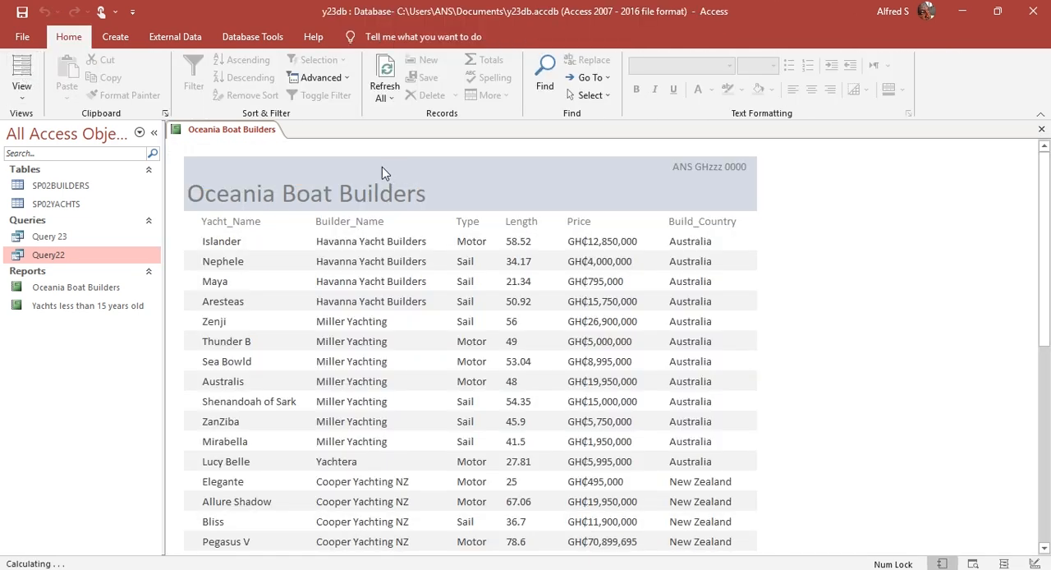
{"action": "scroll", "coordinate": [964, 436], "scroll_direction": "down", "scroll_amount": 3}
{"action": "scroll", "coordinate": [965, 436], "scroll_direction": "down", "scroll_amount": 3}
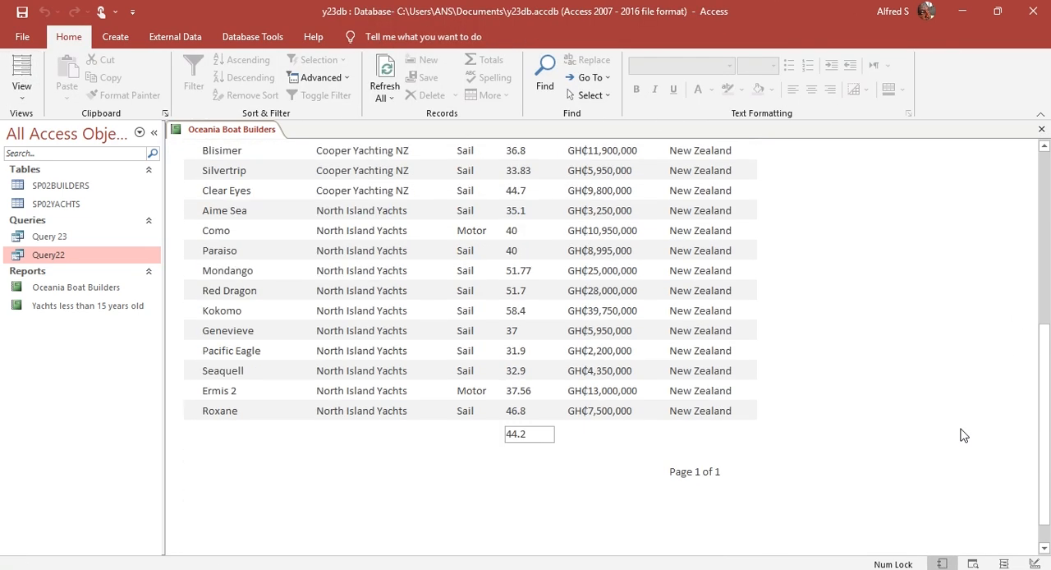
{"action": "scroll", "coordinate": [963, 435], "scroll_direction": "up", "scroll_amount": 2}
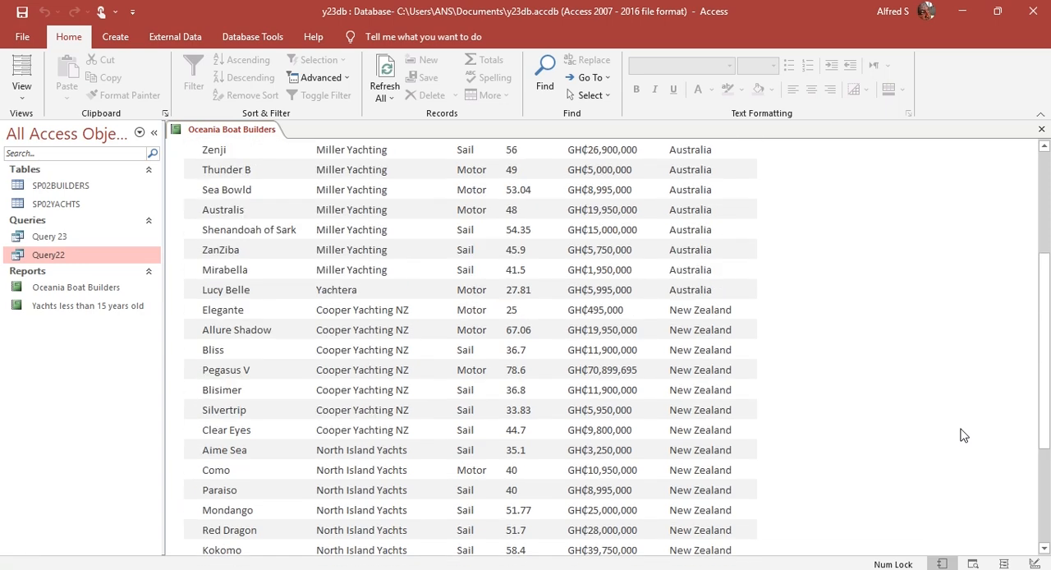
Step: Read the requirements of question 24 in the question paper in Acrobat and return to the report in Access
{"action": "key", "text": "alt+Tab"}
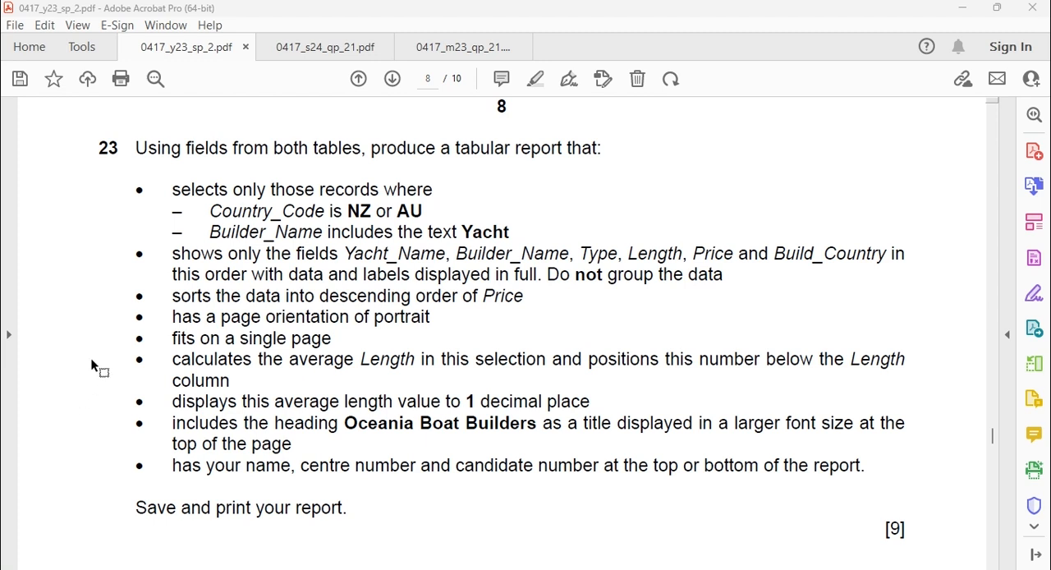
{"action": "scroll", "coordinate": [102, 319], "scroll_direction": "down", "scroll_amount": 5}
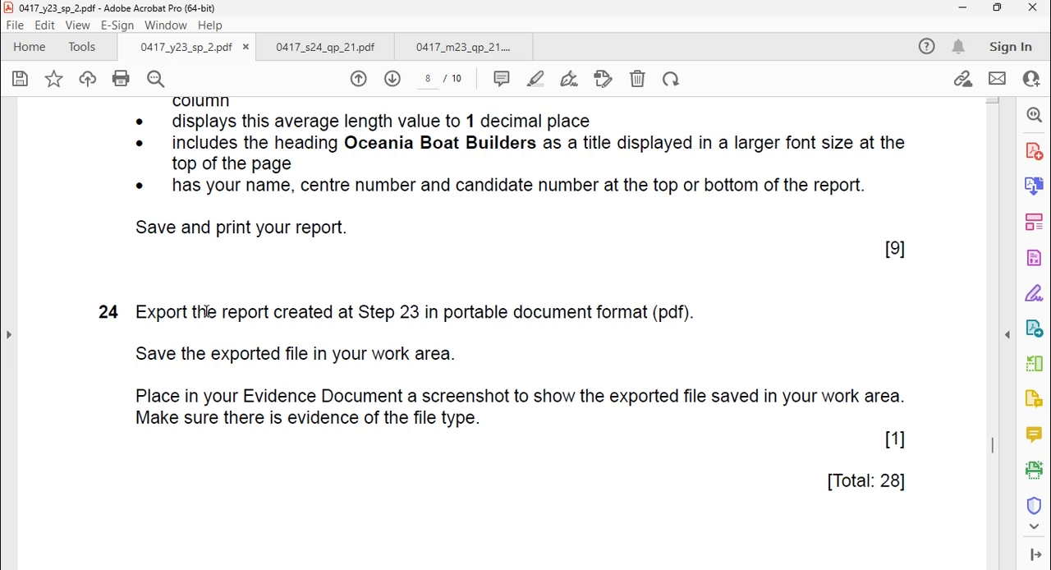
{"action": "key", "text": "alt+Tab"}
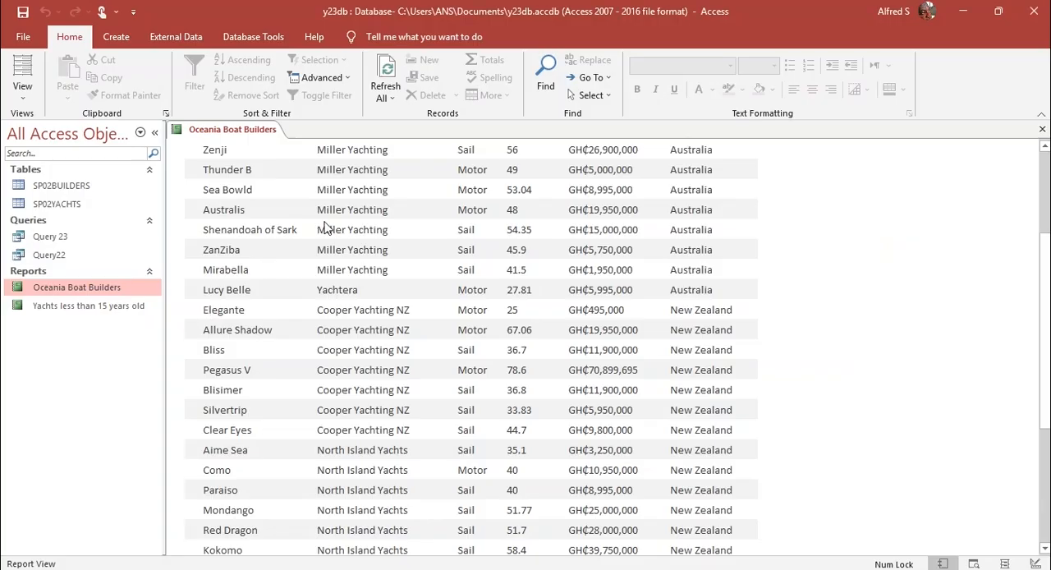
Step: Export the Oceania Boat Builders report as Oceania Boat Builders.pdf into the 0417_y23 folder, without saving the export steps
{"action": "right_click", "coordinate": [79, 289]}
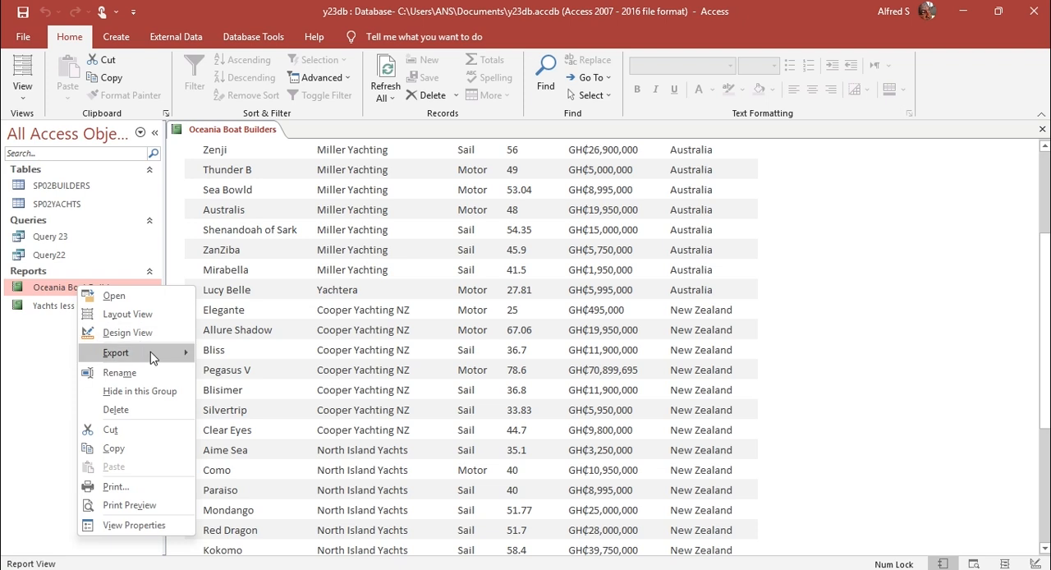
{"action": "mouse_move", "coordinate": [170, 348]}
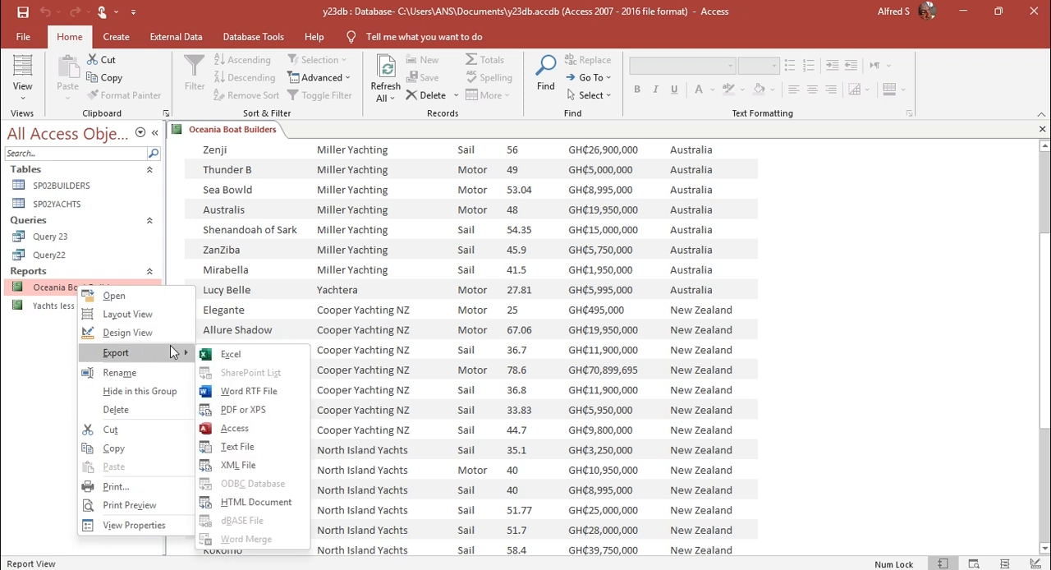
{"action": "left_click", "coordinate": [273, 403]}
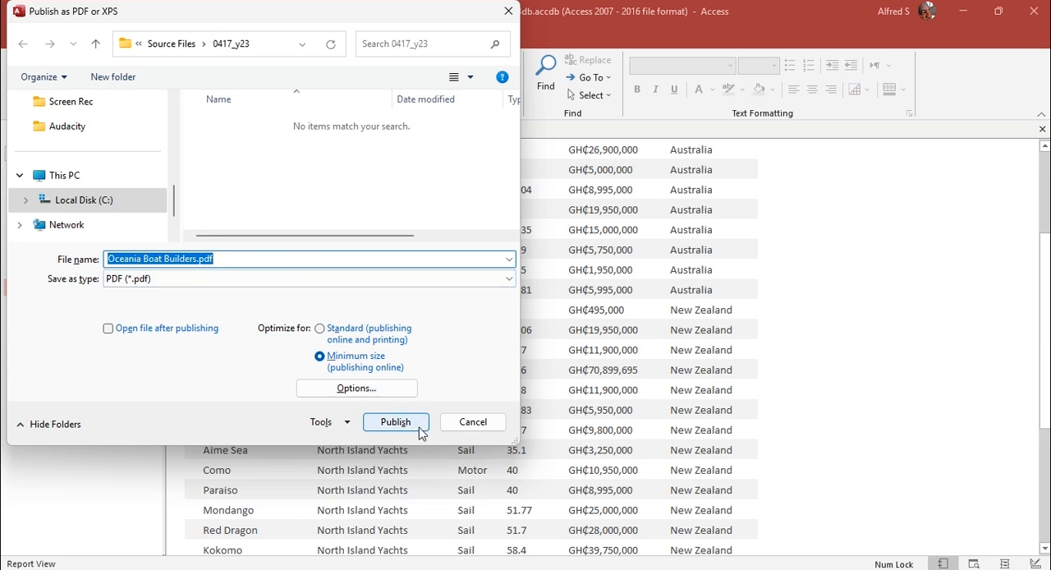
{"action": "key", "text": "alt+Tab"}
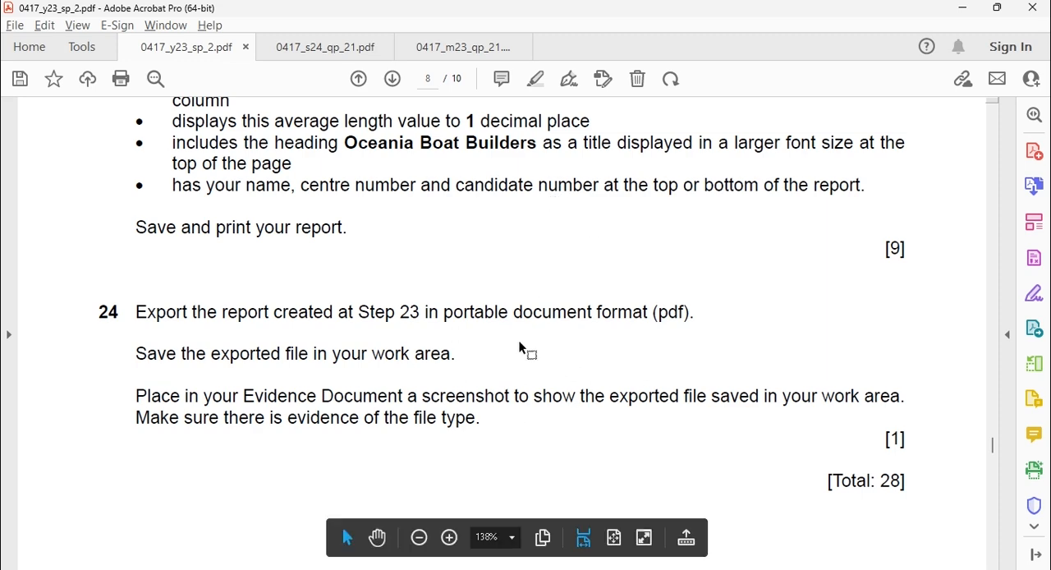
{"action": "key", "text": "alt+Tab"}
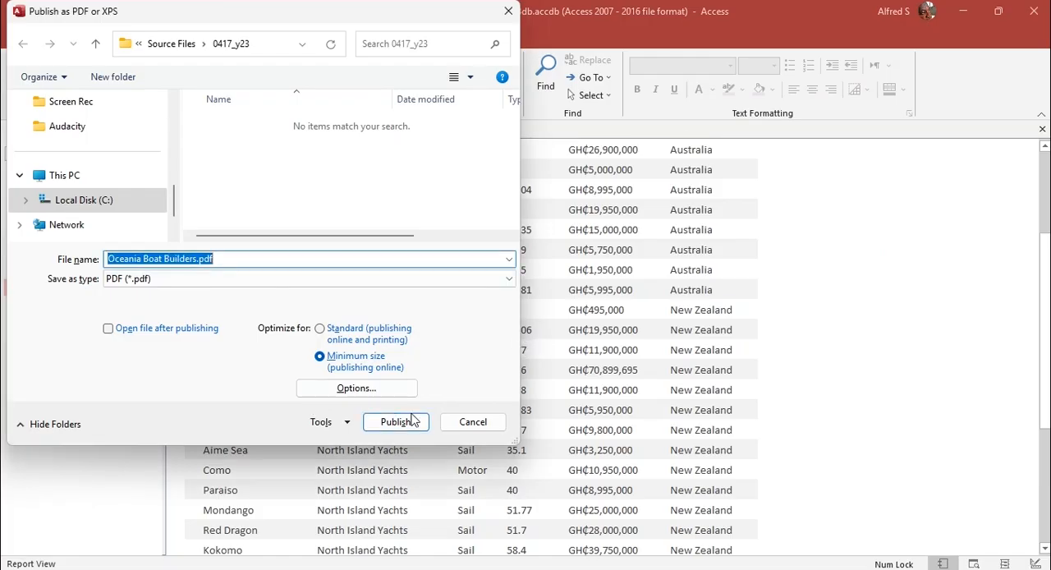
{"action": "left_click", "coordinate": [397, 421]}
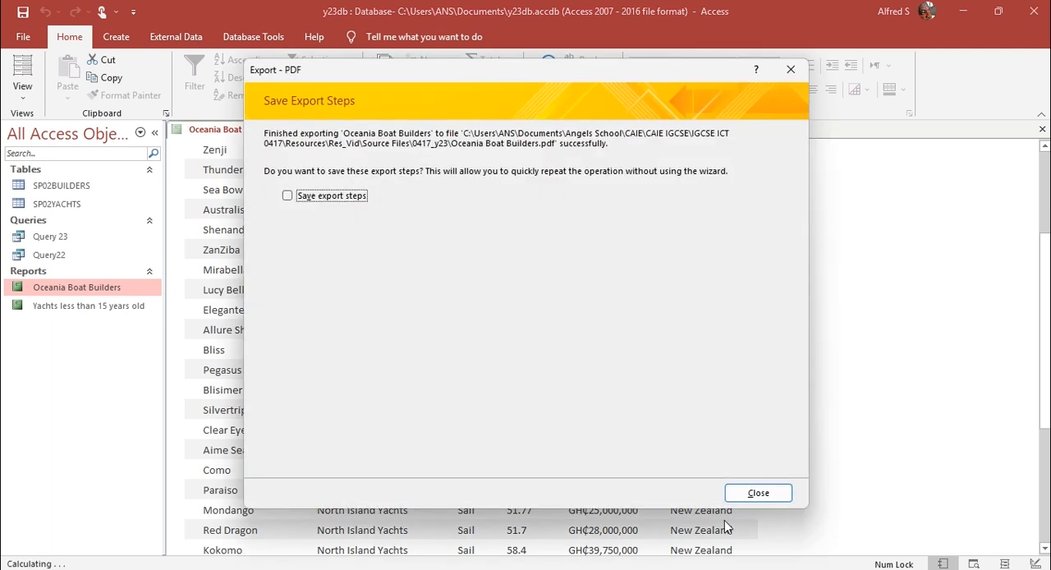
{"action": "left_click", "coordinate": [767, 492]}
Step: Switch from Access to the question paper 0417_y23_sp_2.pdf in Acrobat
{"action": "key", "text": "alt+Tab"}
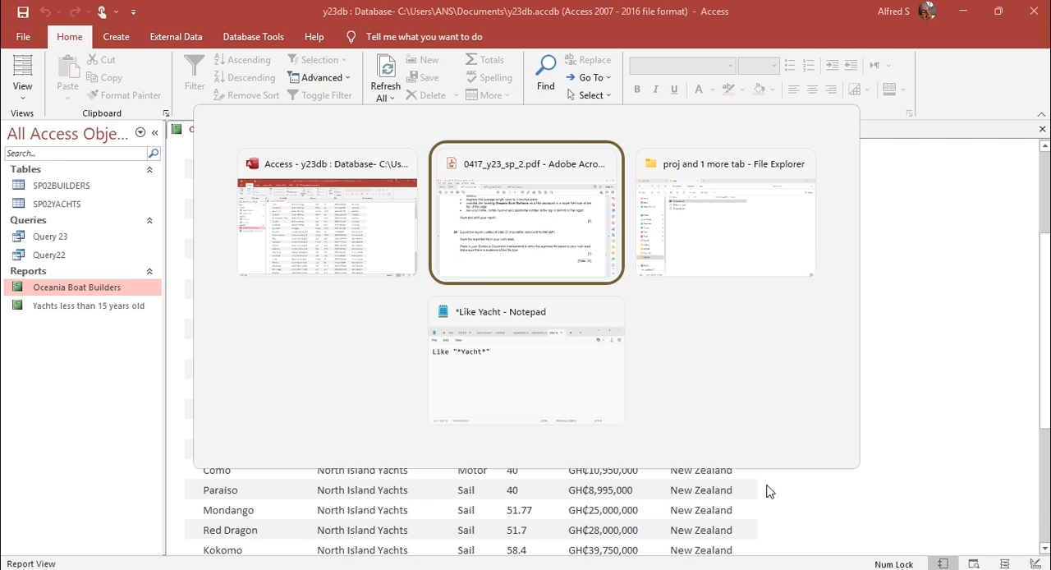
{"action": "key", "text": "alt+shift+Tab"}
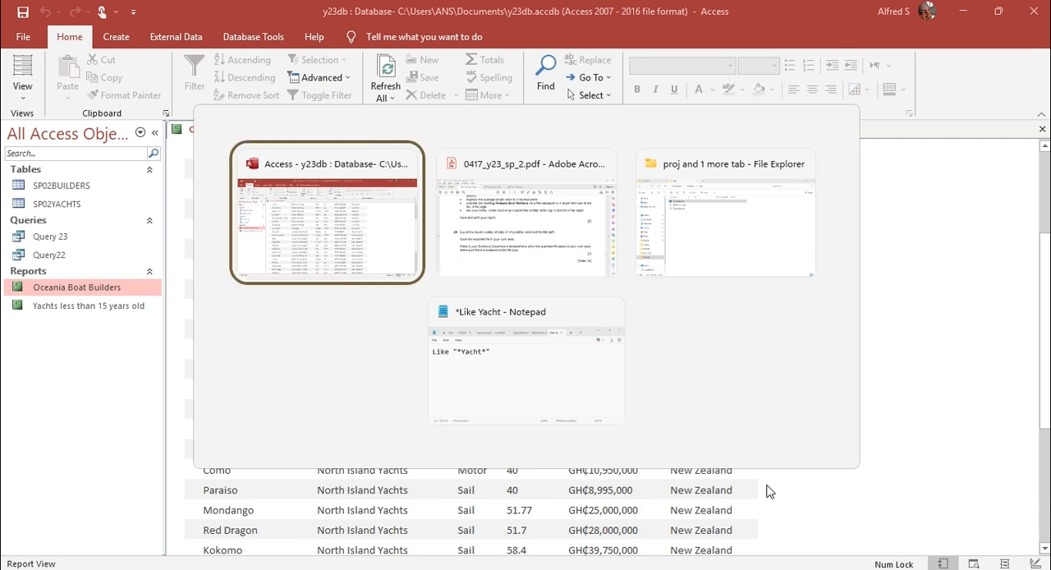
{"action": "key", "text": "alt+Tab"}
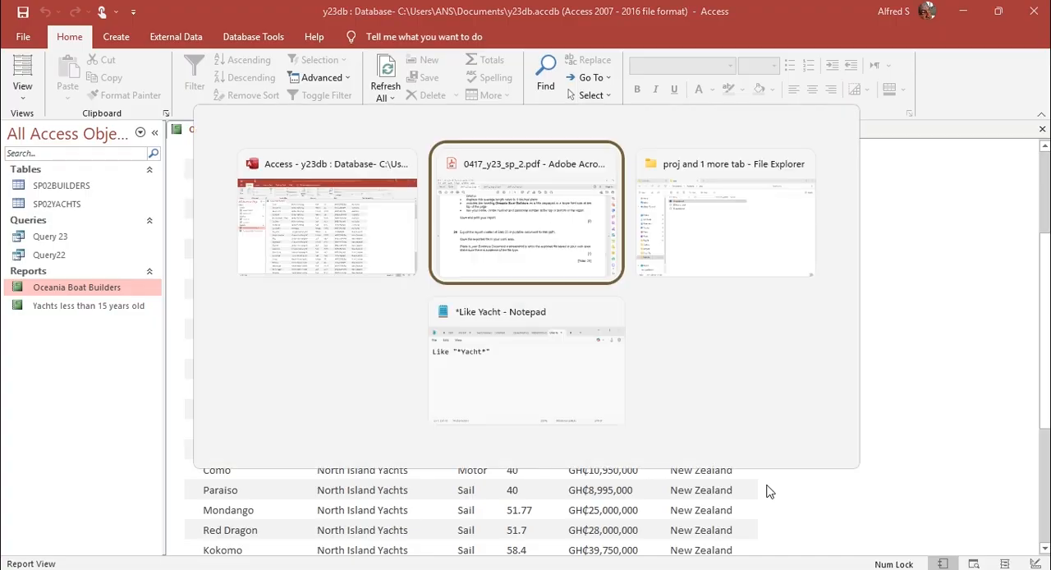